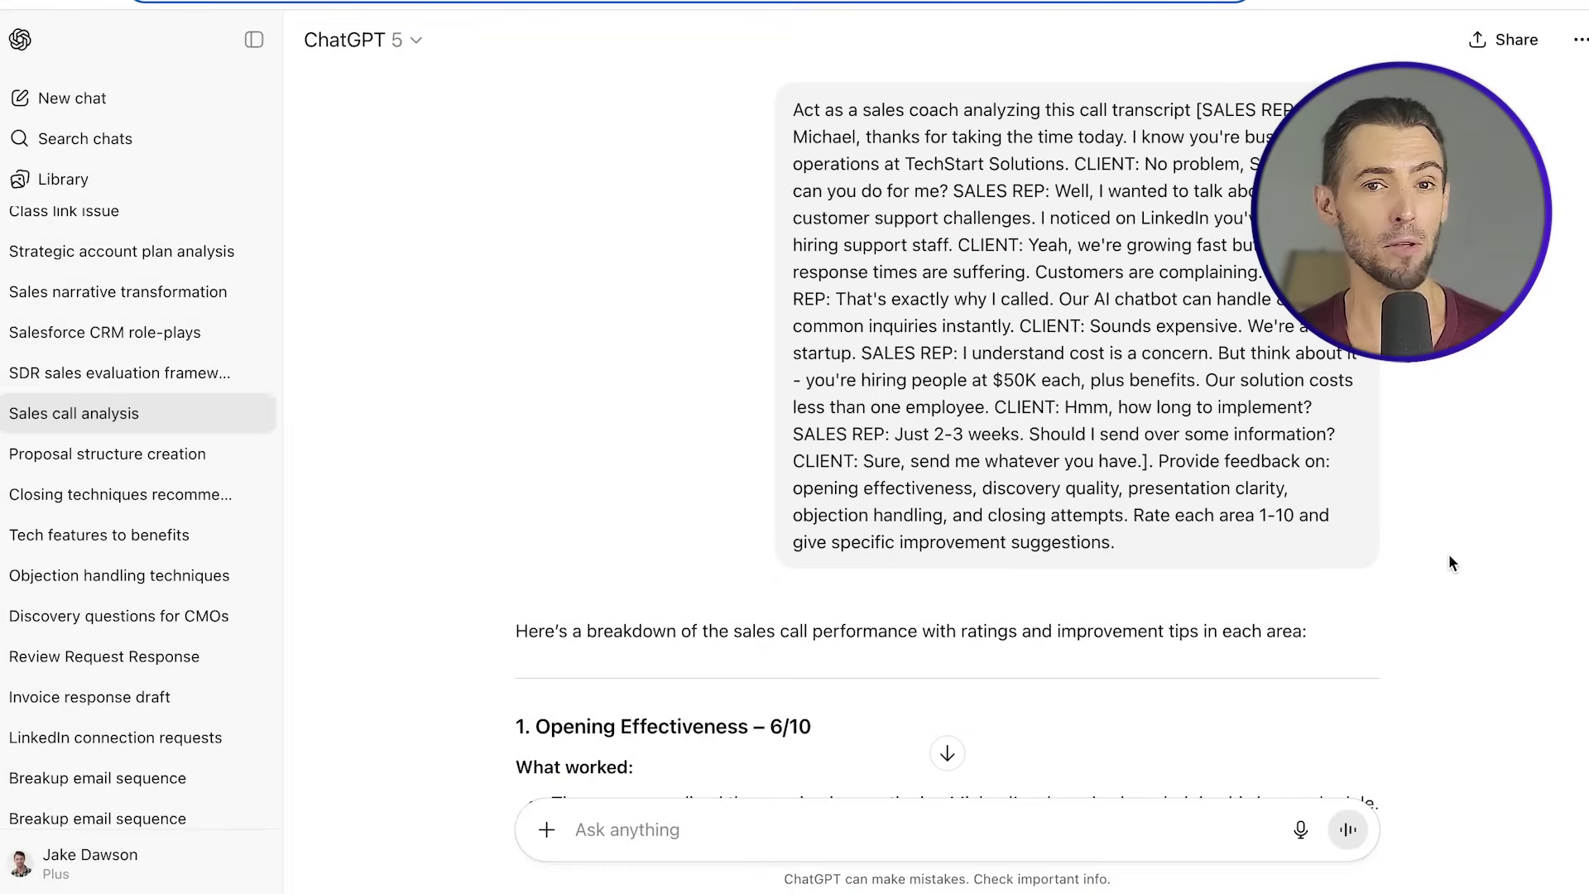
Review the rated sales call breakdown, then send a follow-up asking the assistant to talk like the user.
{"action": "scroll", "coordinate": [1448, 553], "scroll_direction": "down", "scroll_amount": 3}
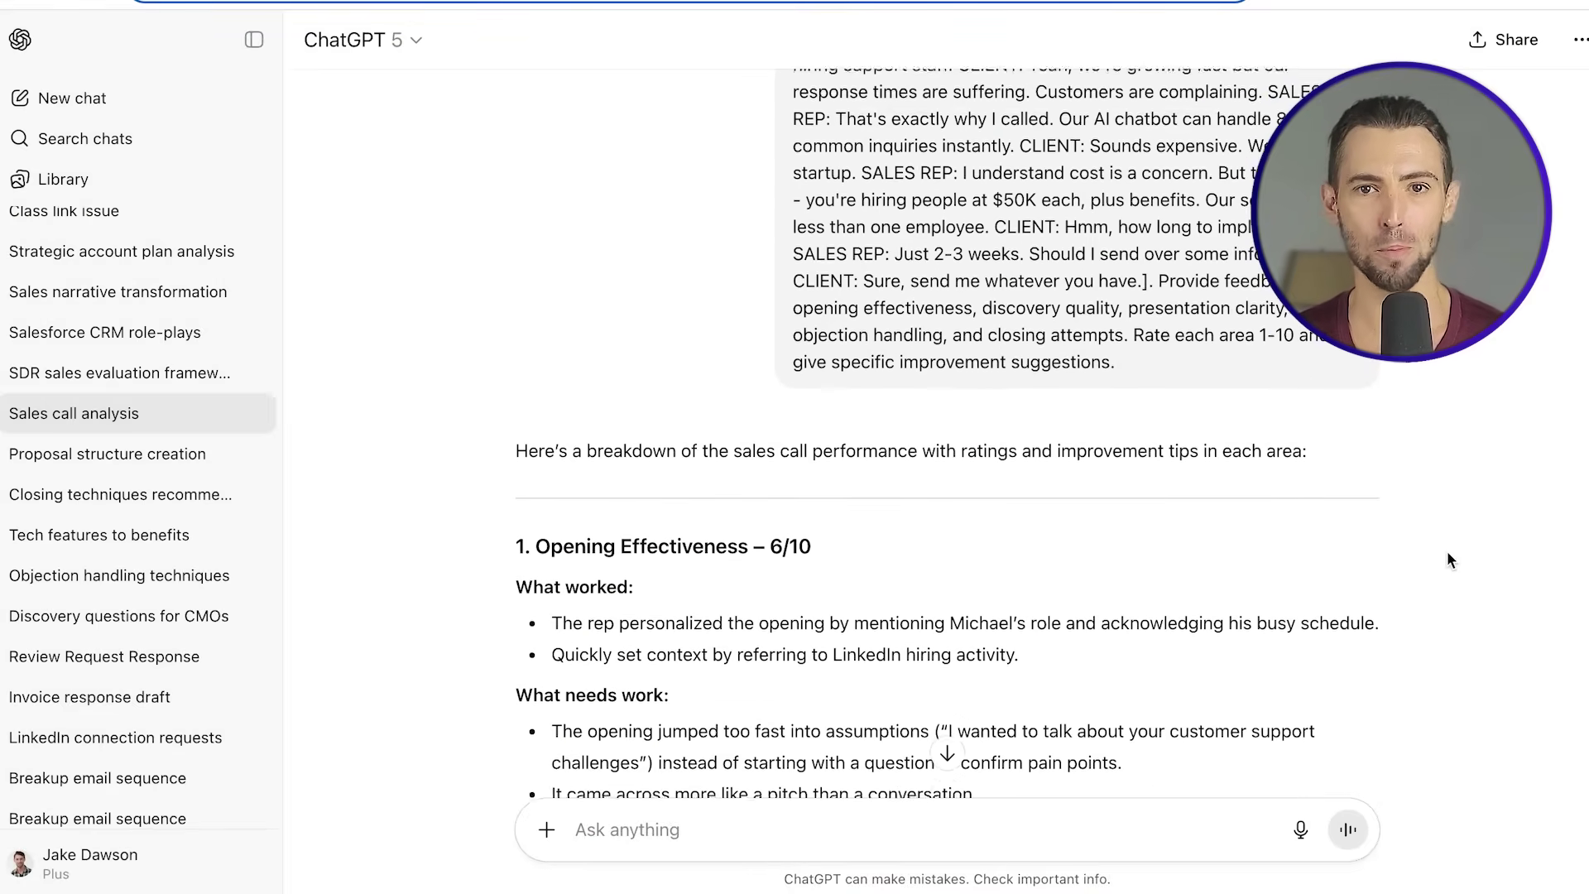
{"action": "scroll", "coordinate": [1448, 553], "scroll_direction": "down", "scroll_amount": 3}
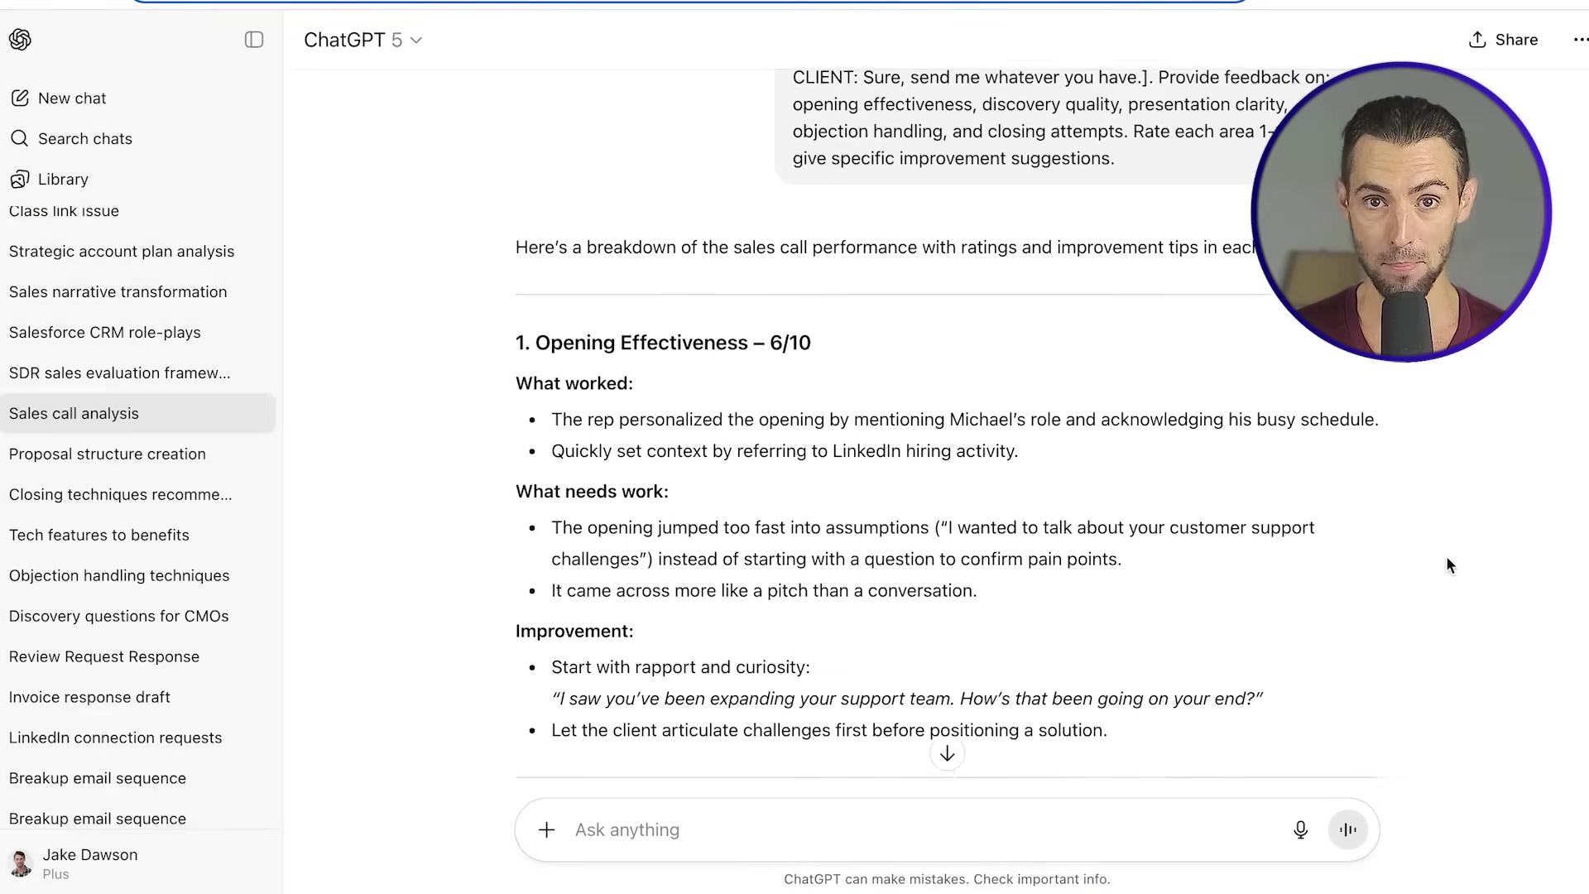
{"action": "scroll", "coordinate": [1447, 557], "scroll_direction": "down", "scroll_amount": 2}
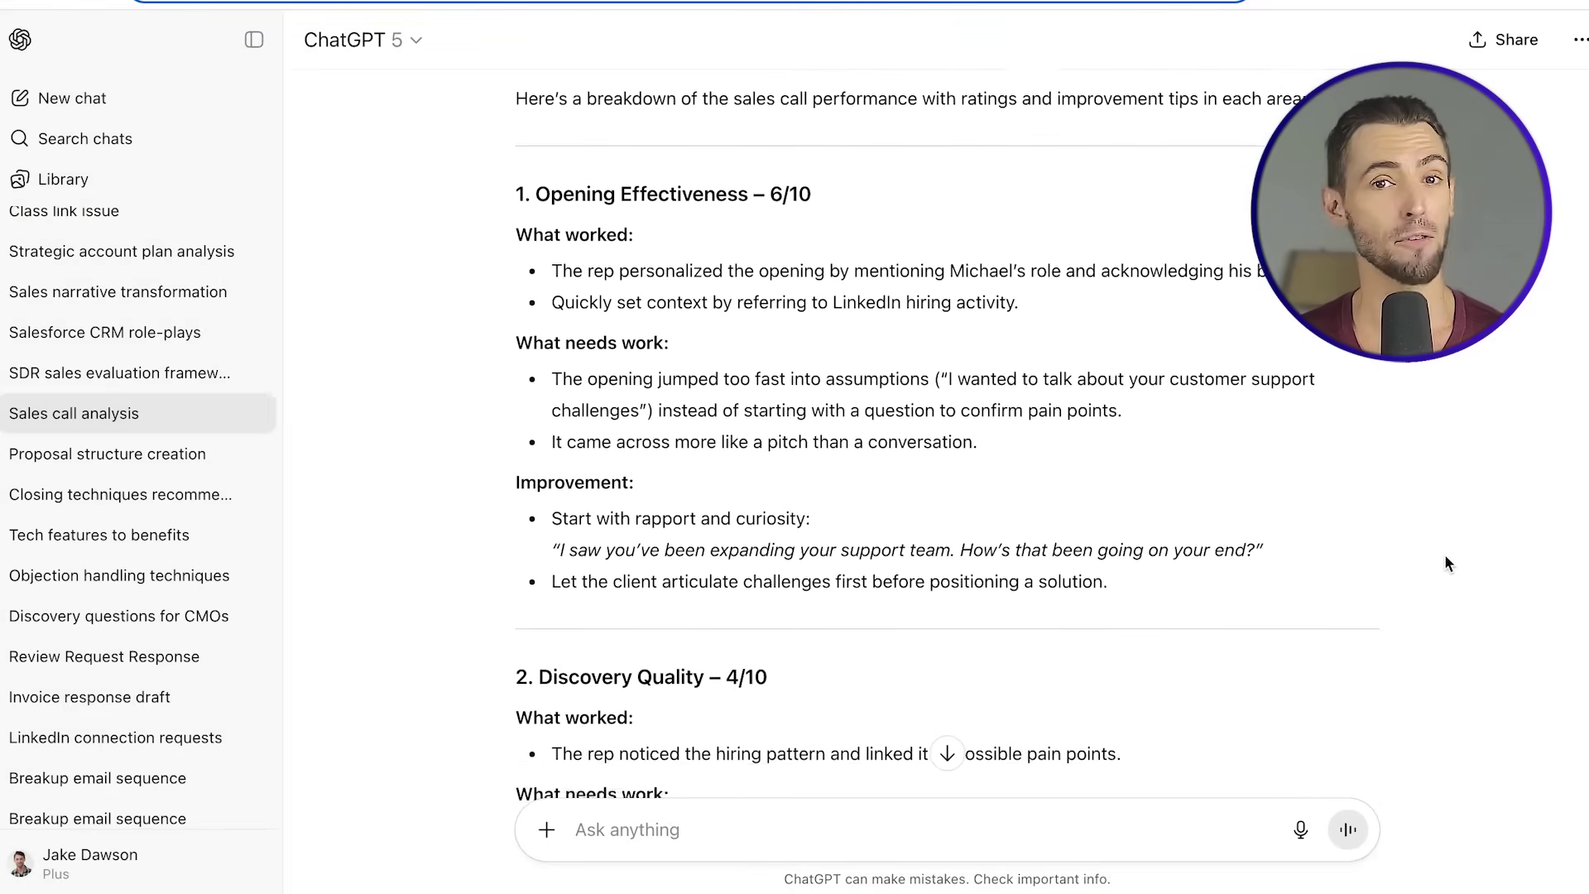
{"action": "scroll", "coordinate": [1447, 563], "scroll_direction": "down", "scroll_amount": 2}
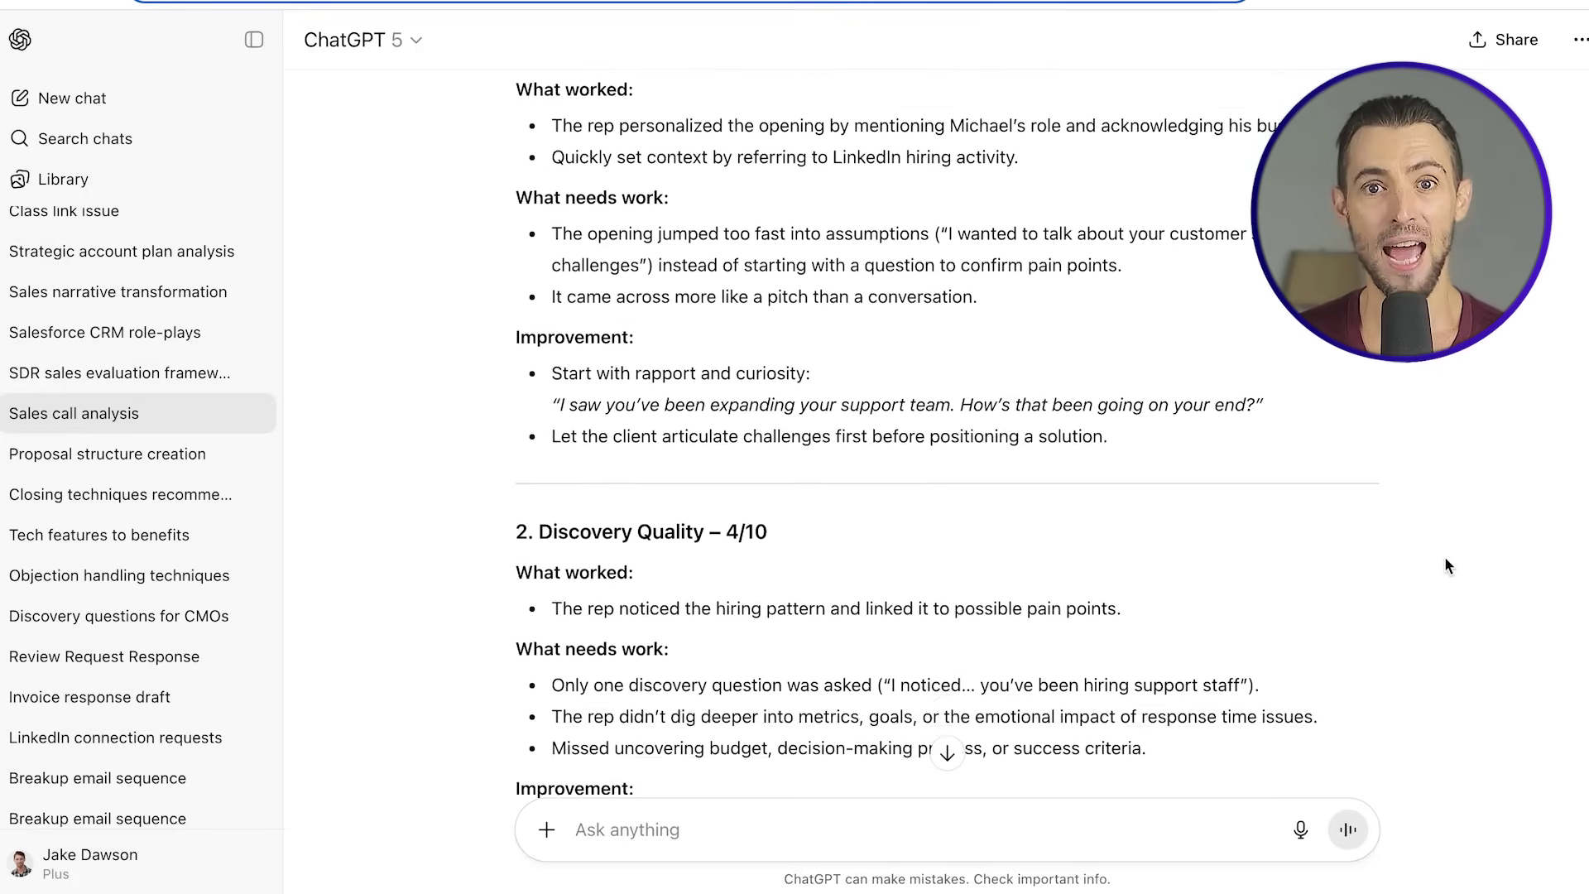
{"action": "scroll", "coordinate": [1444, 560], "scroll_direction": "down", "scroll_amount": 2}
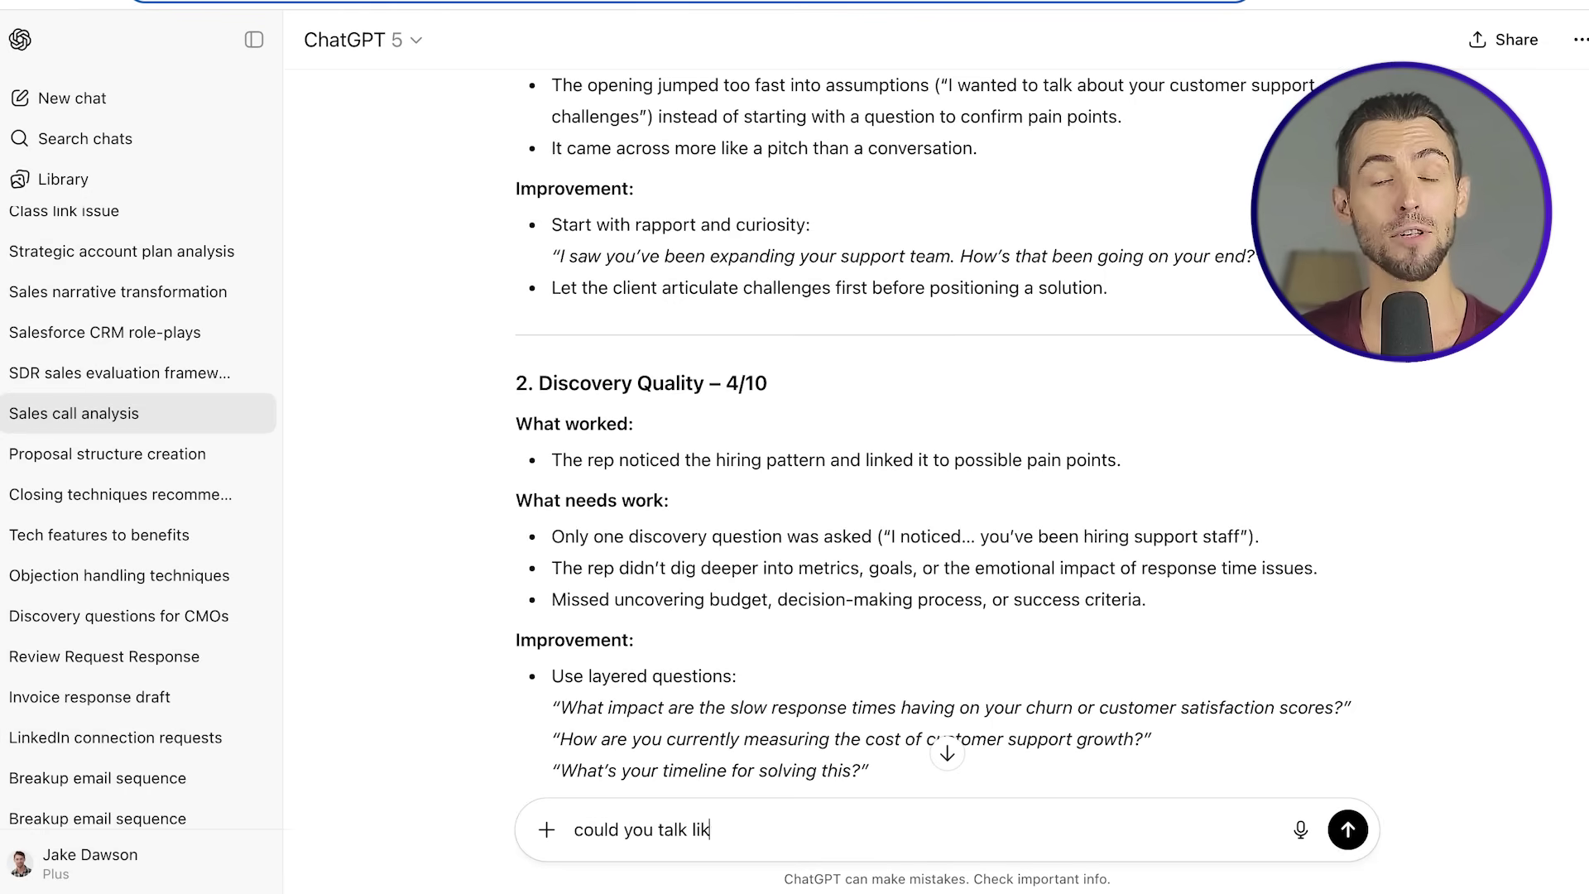
{"action": "key", "text": "Return"}
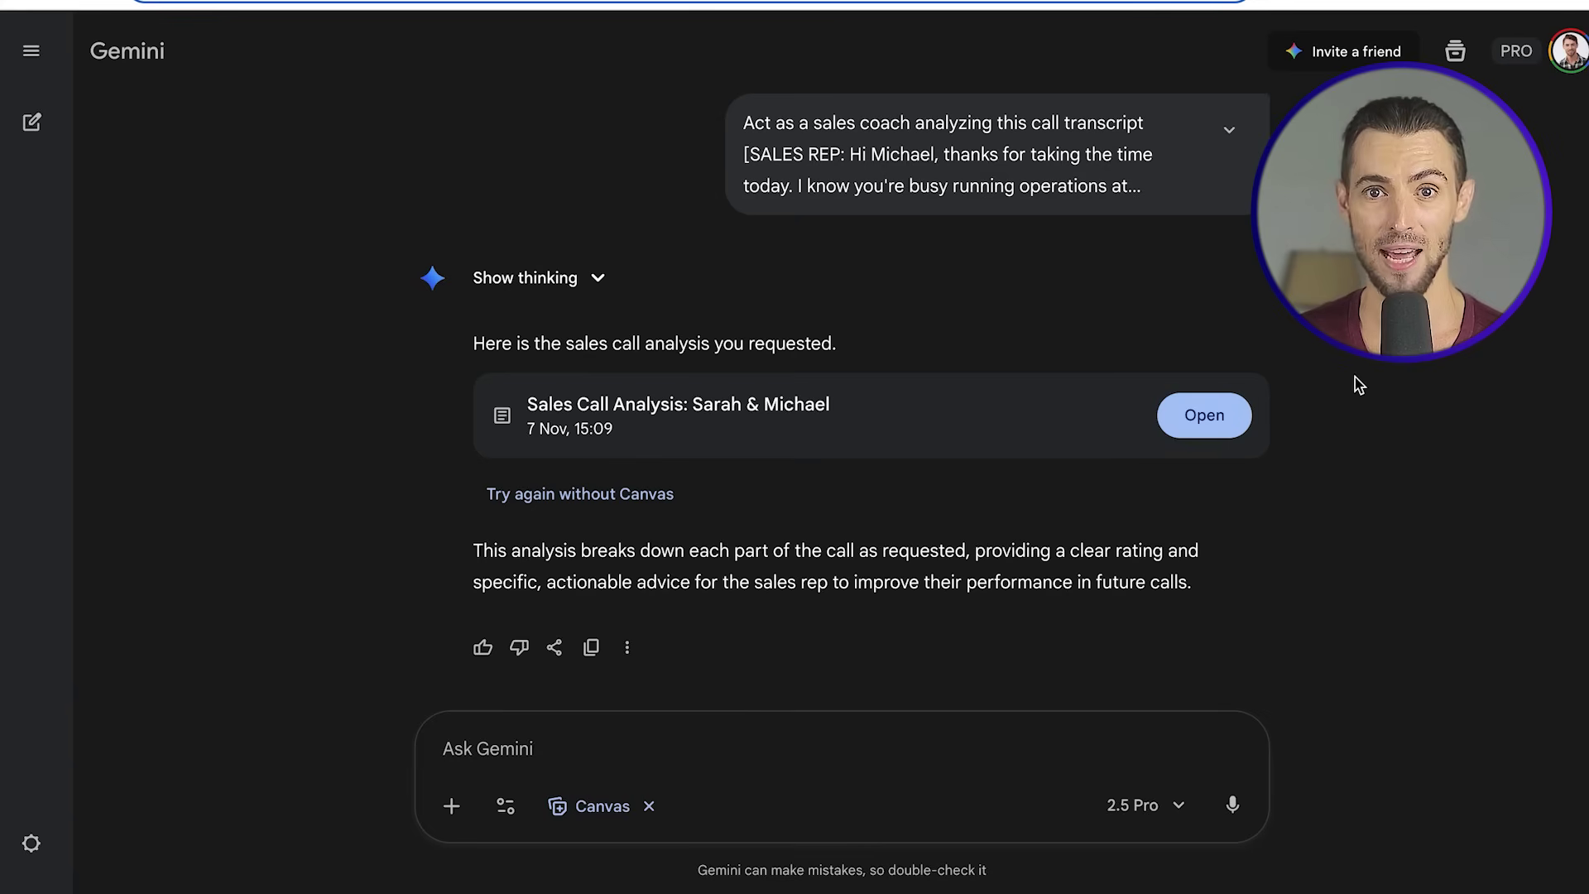
Open the sales call analysis as a Canvas document and review its Opening Effectiveness 6/10 rating.
{"action": "left_click", "coordinate": [1192, 418]}
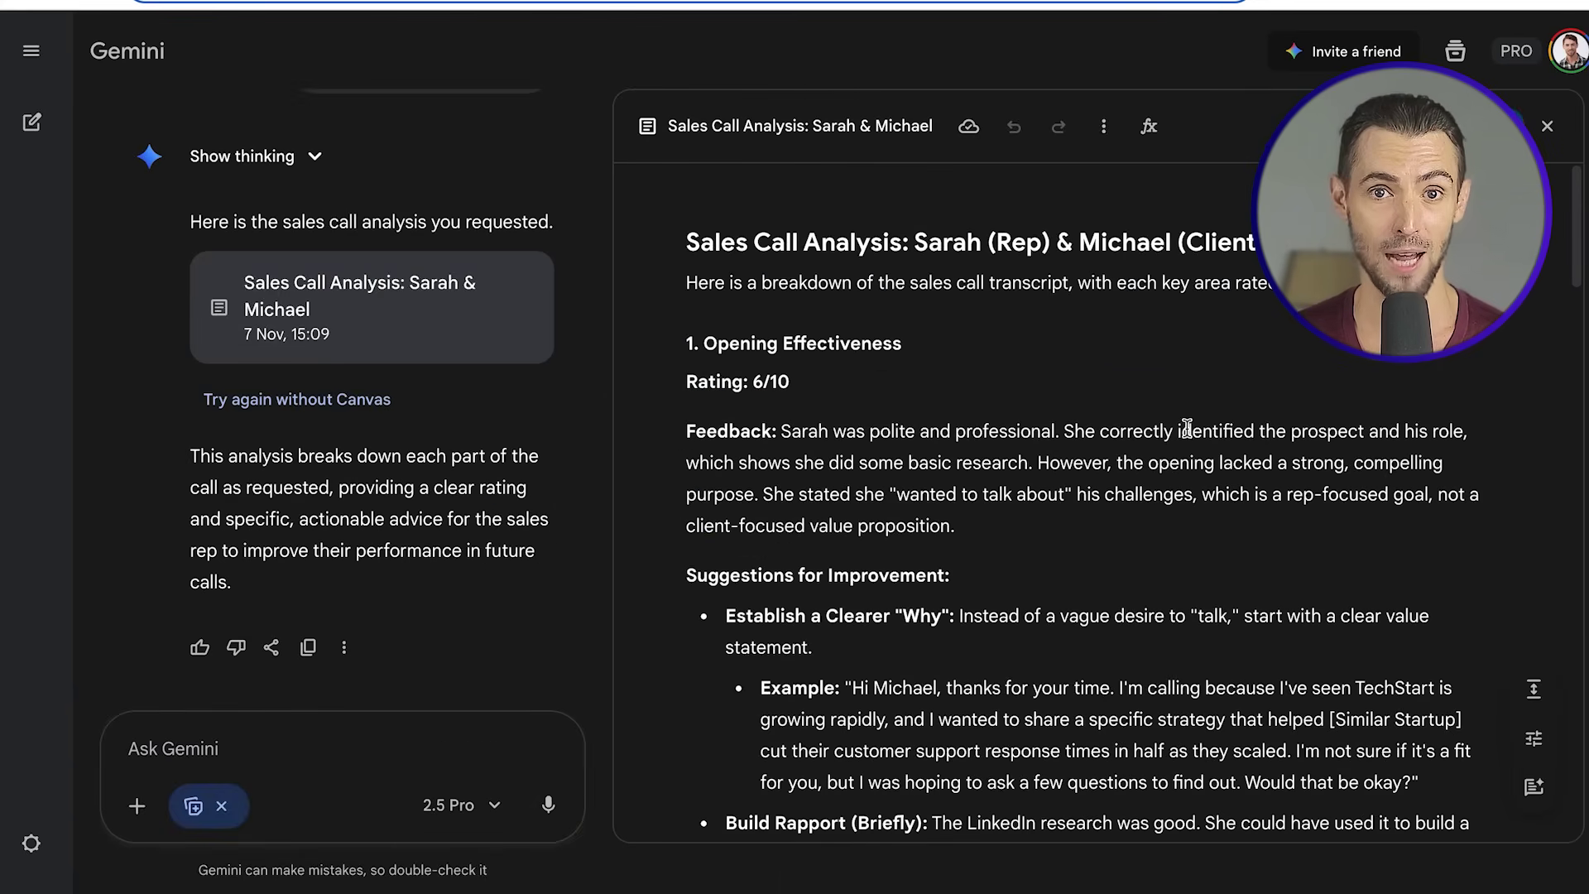
{"action": "scroll", "coordinate": [1302, 431], "scroll_direction": "down", "scroll_amount": 5}
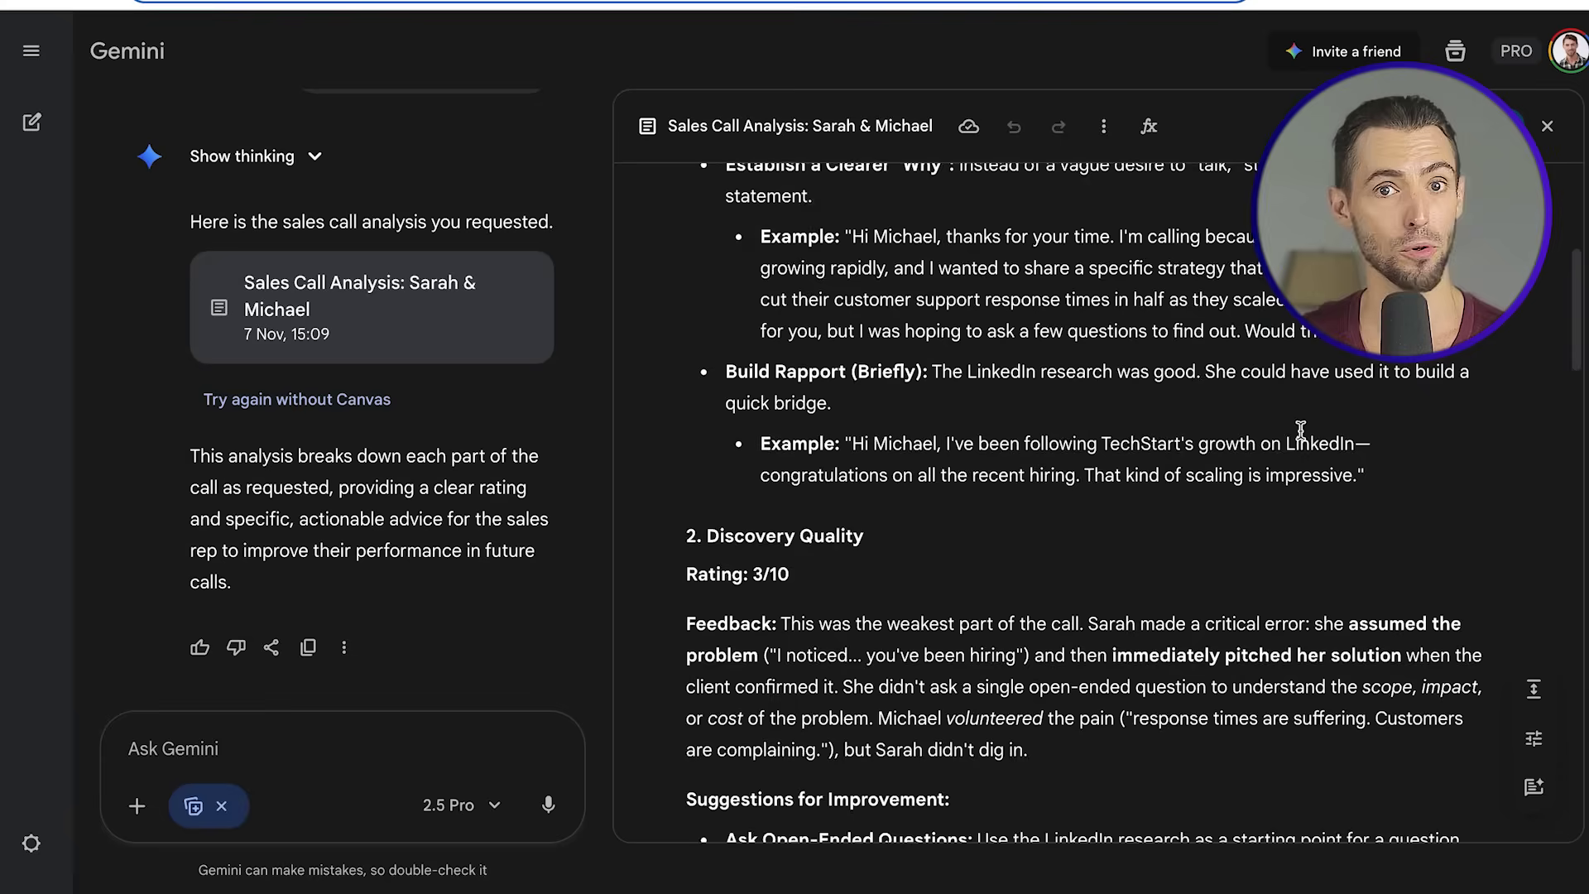
{"action": "scroll", "coordinate": [1300, 428], "scroll_direction": "up", "scroll_amount": 2}
{"action": "scroll", "coordinate": [1300, 428], "scroll_direction": "up", "scroll_amount": 4}
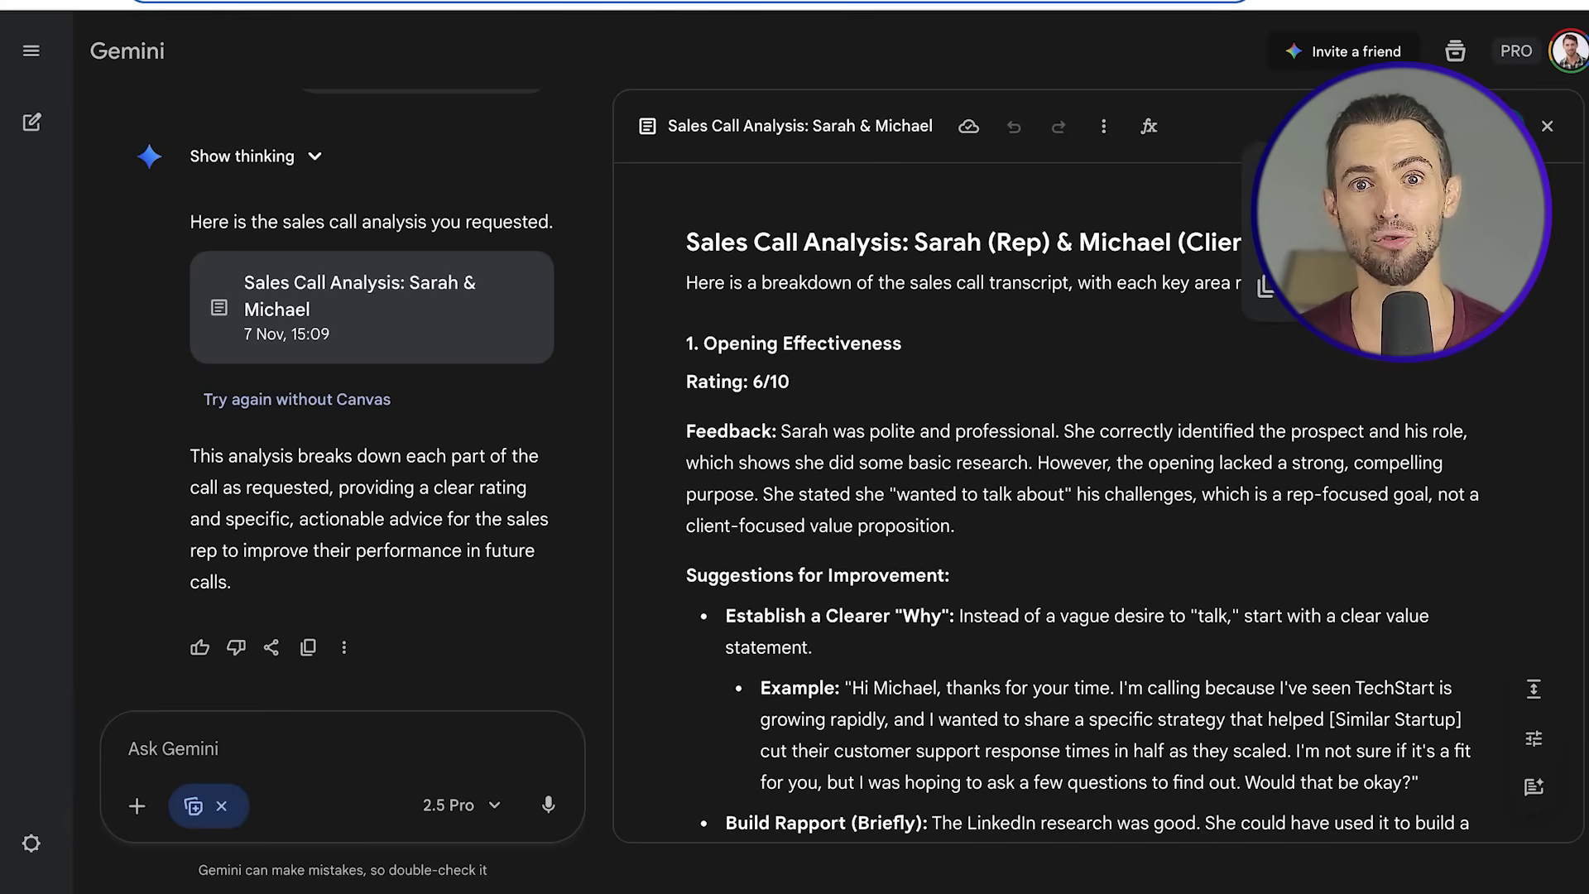
Show the Canvas document's Share/Export options.
{"action": "left_click", "coordinate": [1395, 125]}
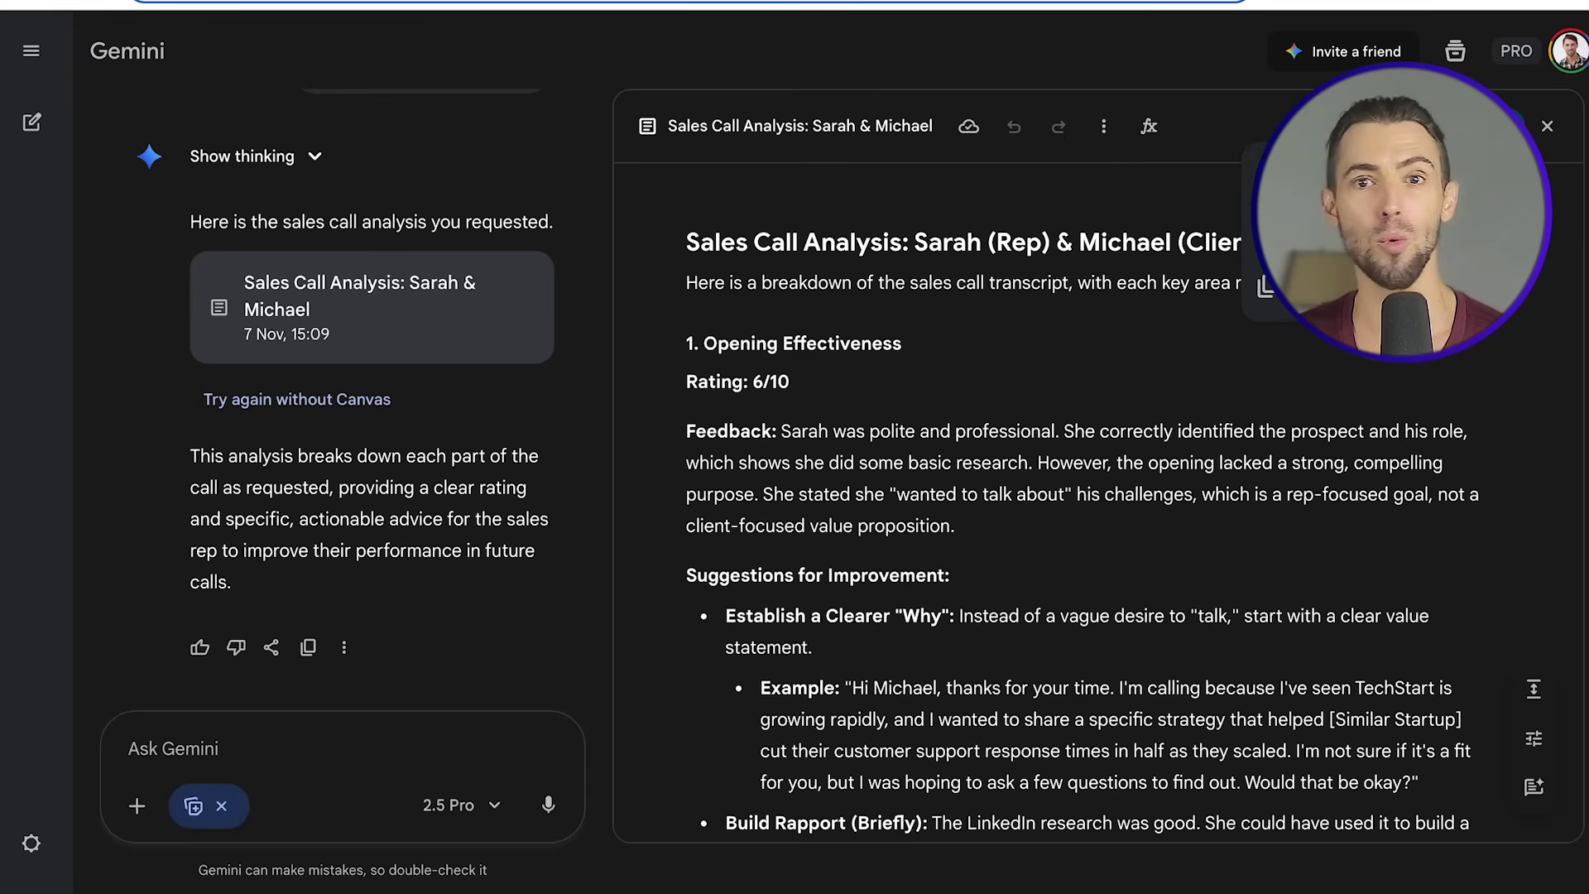
{"action": "scroll", "coordinate": [1083, 521], "scroll_direction": "down", "scroll_amount": 5}
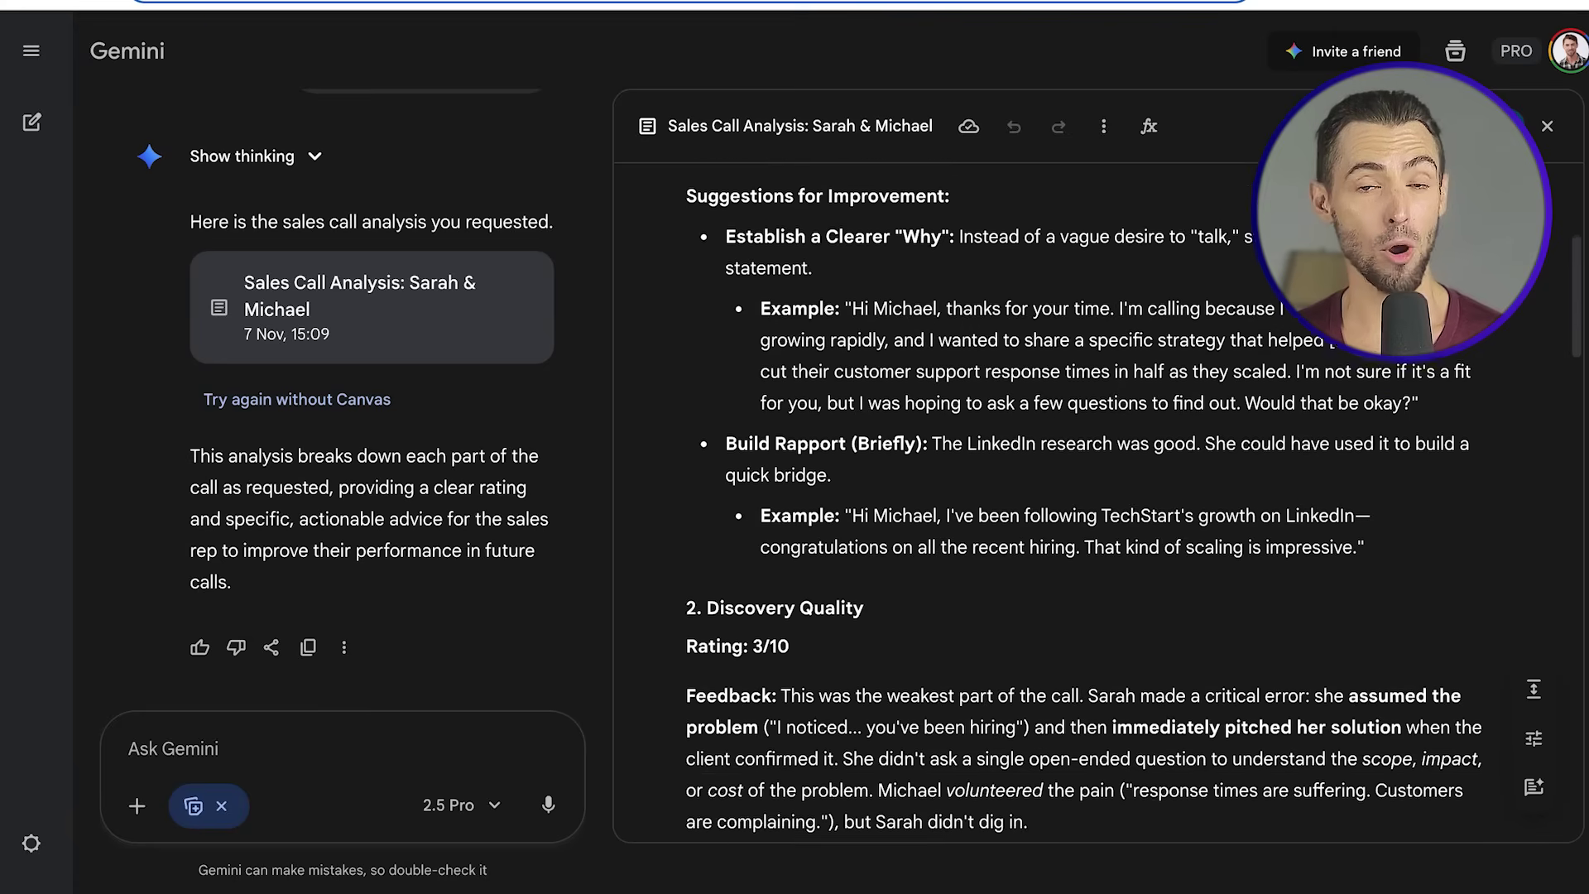
{"action": "scroll", "coordinate": [1082, 522], "scroll_direction": "up", "scroll_amount": 5}
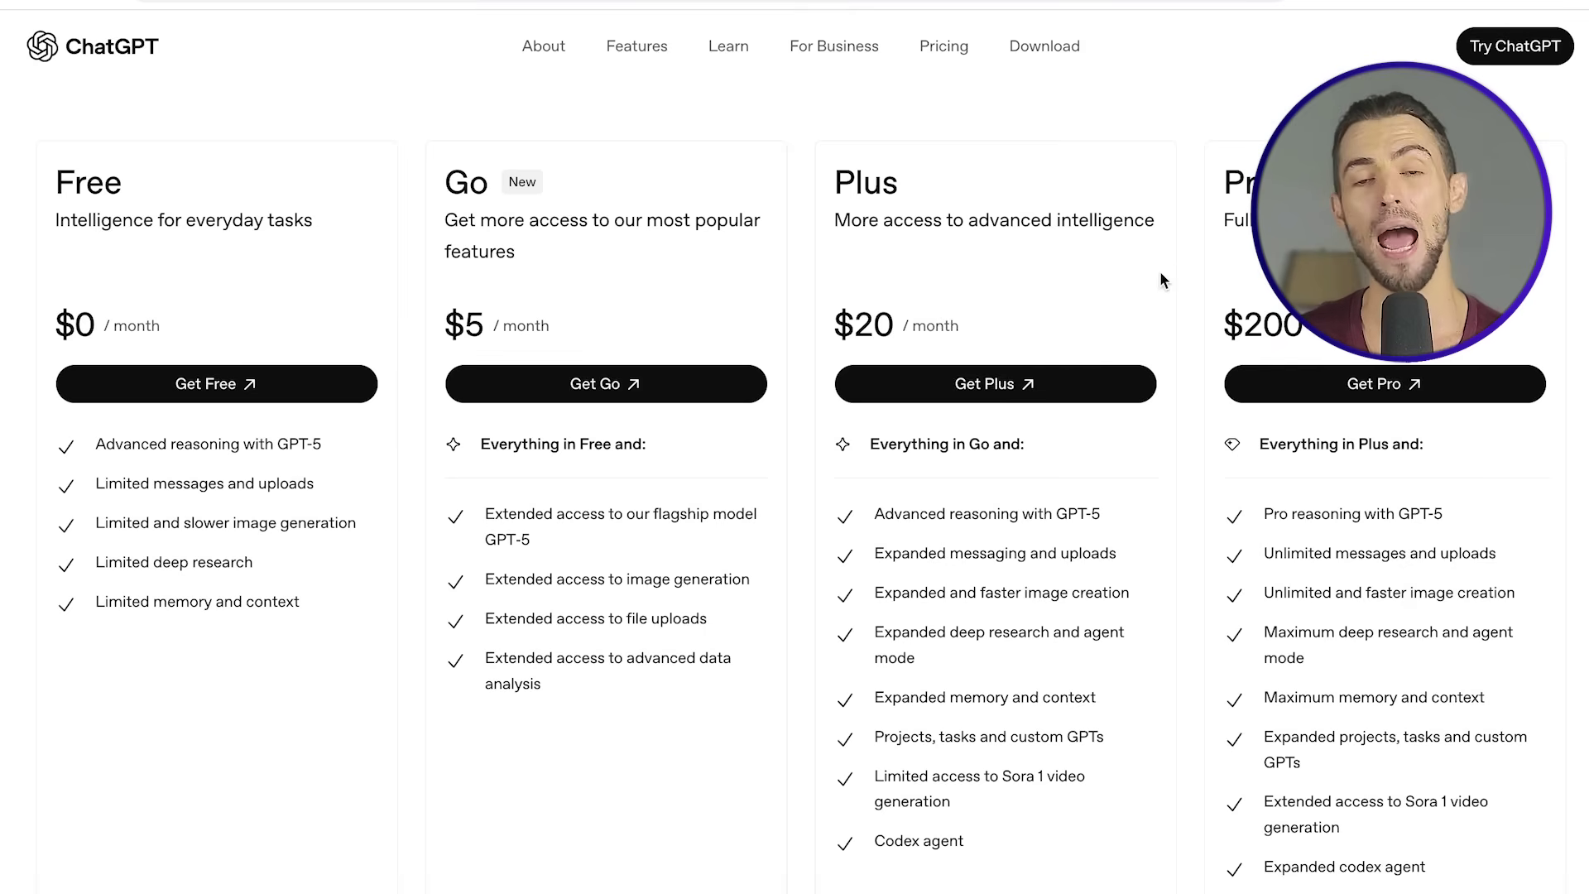
Scroll through the Free $0, Go $5, Plus $20 and Pro $200 plan cards.
{"action": "scroll", "coordinate": [1161, 275], "scroll_direction": "down", "scroll_amount": 3}
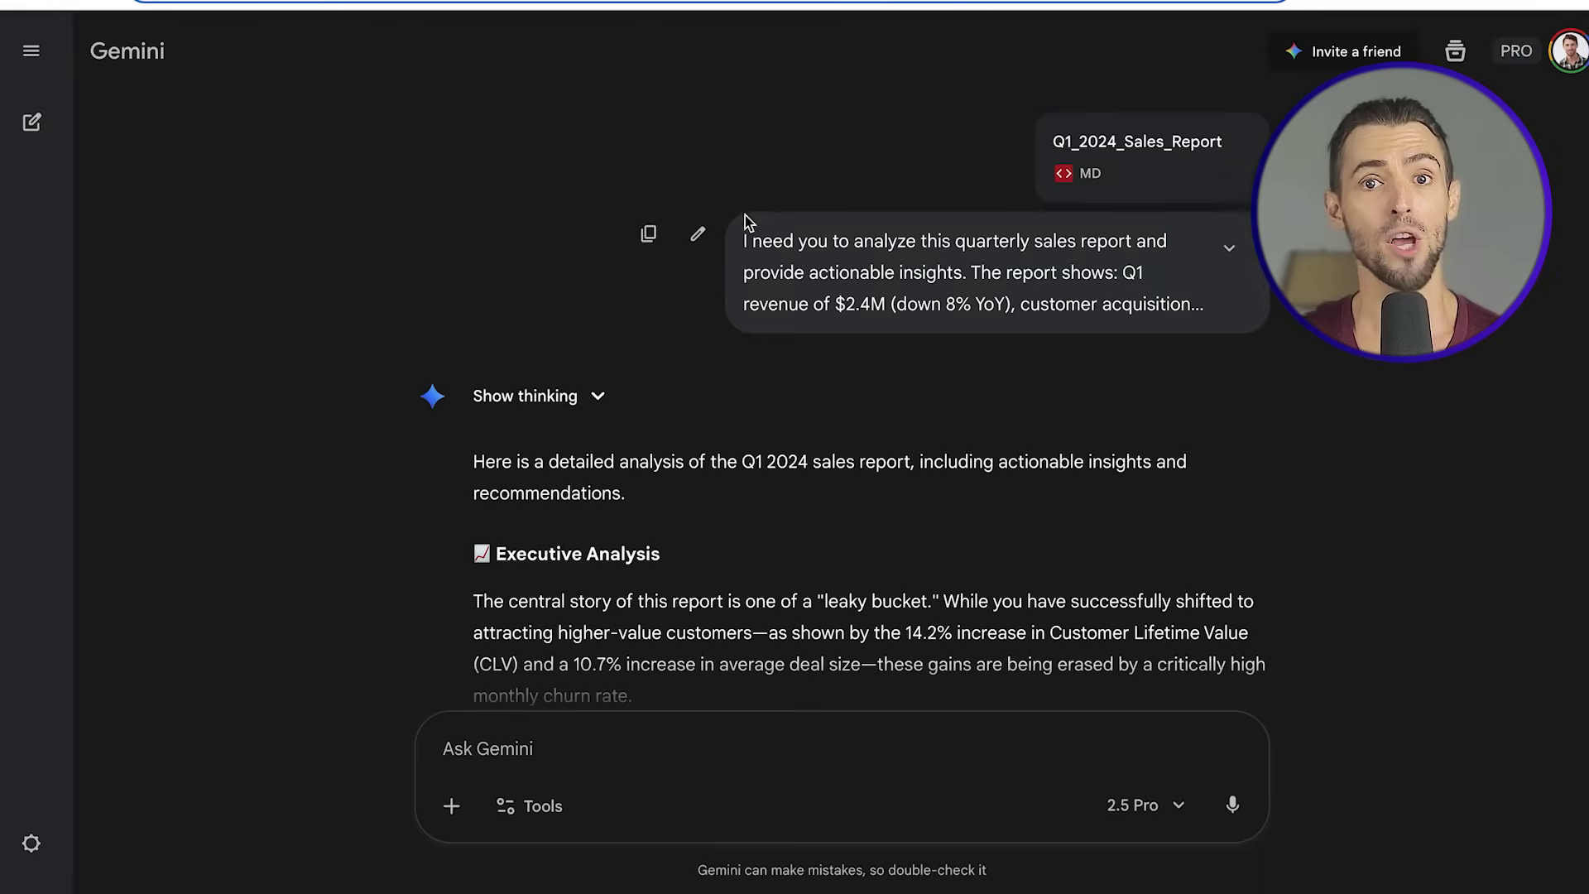
Review the sales report analysis, then switch to the 'Debug Python function' chat with its registration code.
{"action": "scroll", "coordinate": [674, 217], "scroll_direction": "down", "scroll_amount": 2}
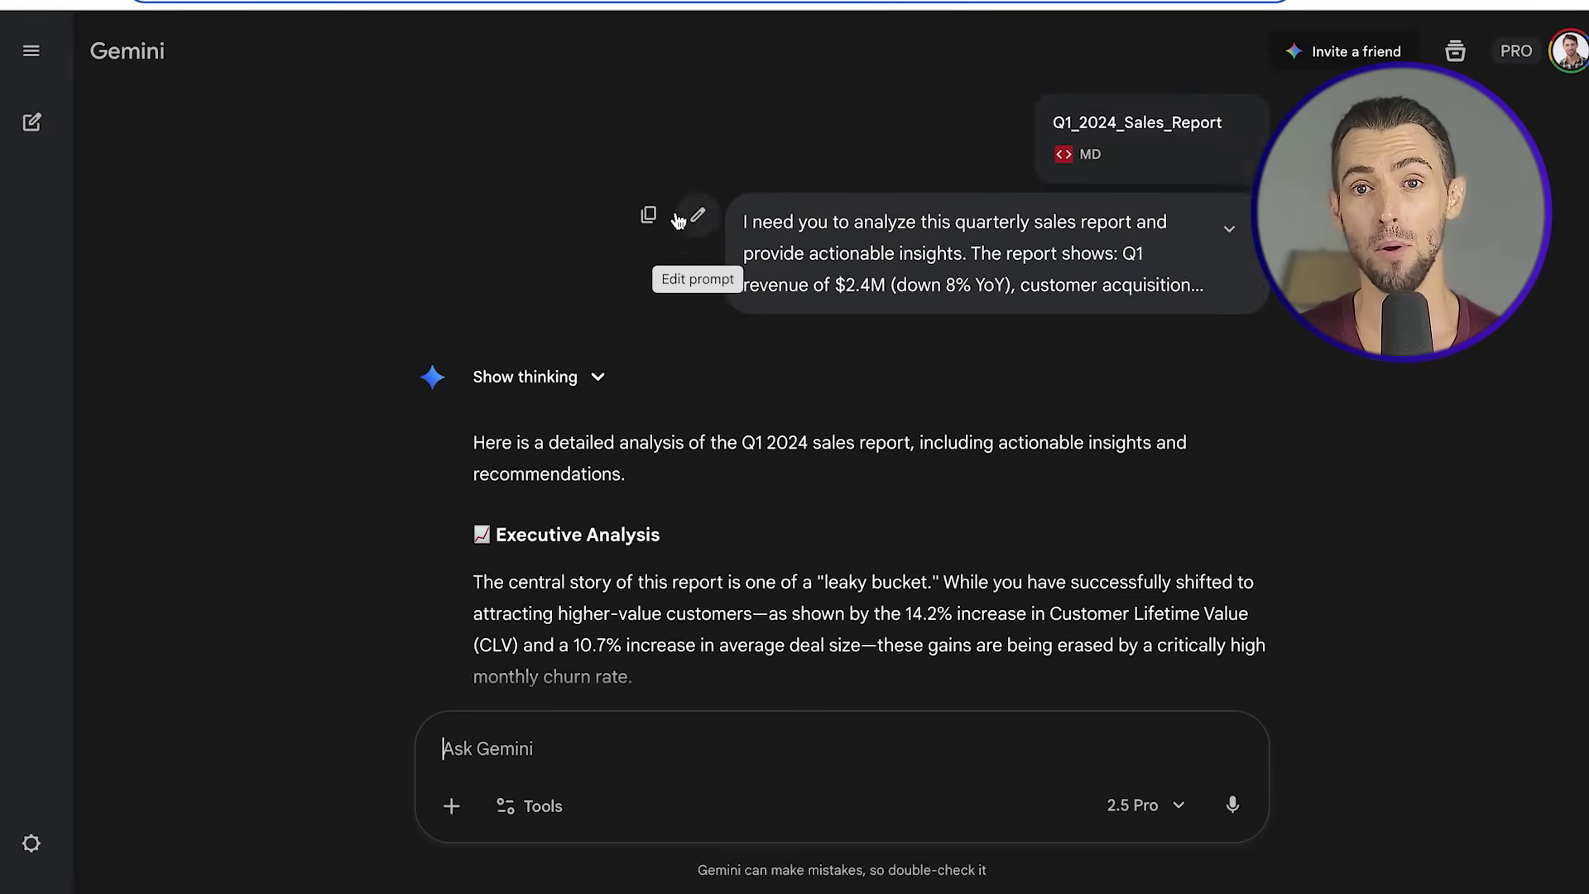
{"action": "scroll", "coordinate": [677, 219], "scroll_direction": "up", "scroll_amount": 2}
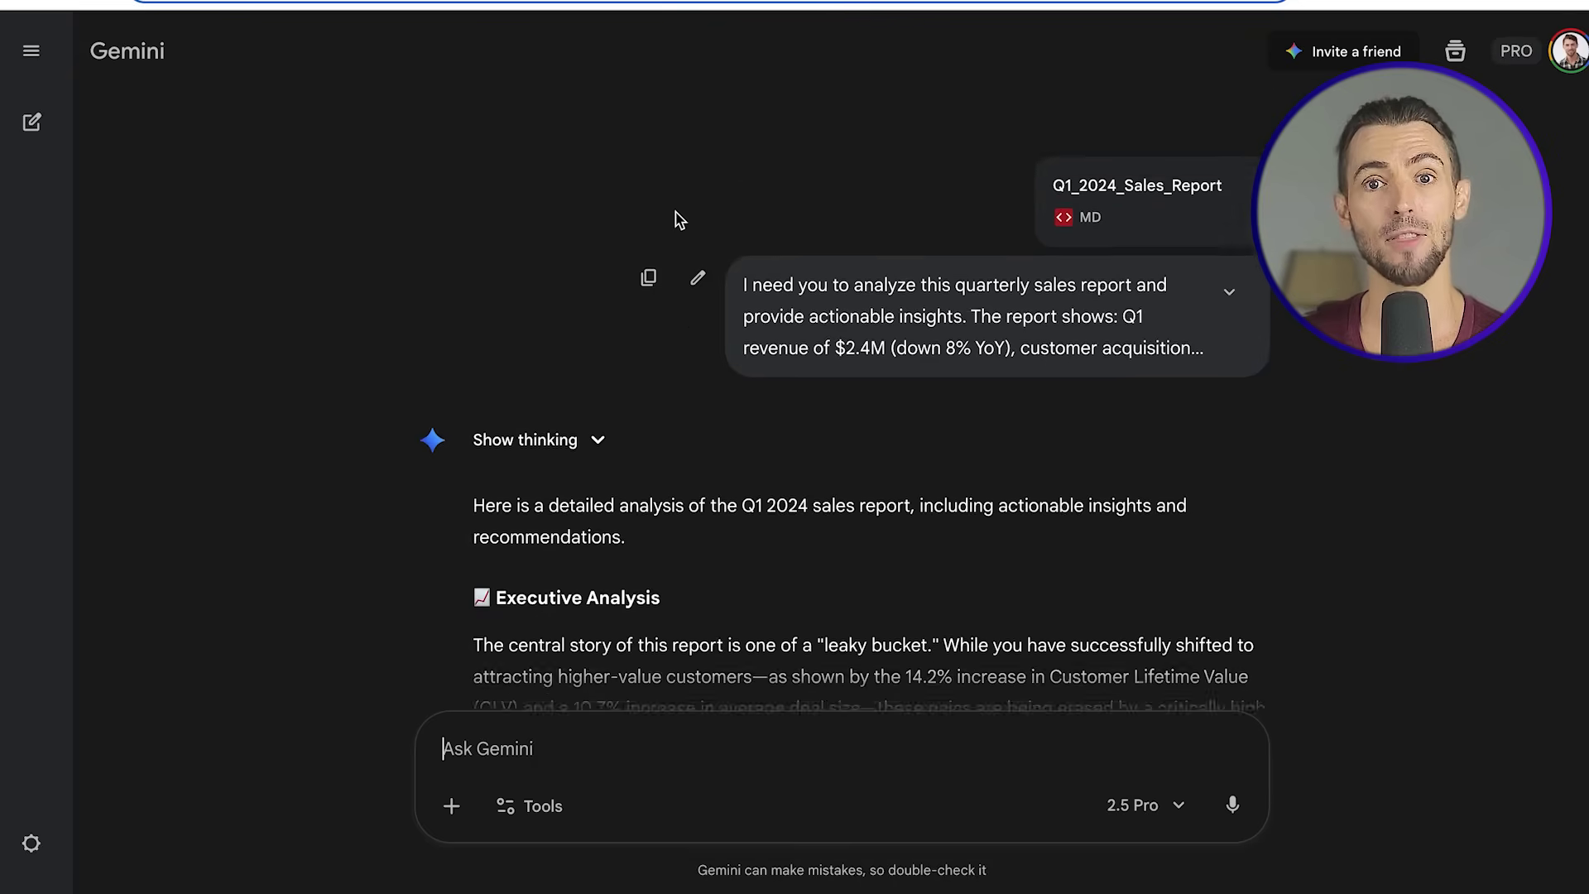
{"action": "scroll", "coordinate": [677, 219], "scroll_direction": "down", "scroll_amount": 1}
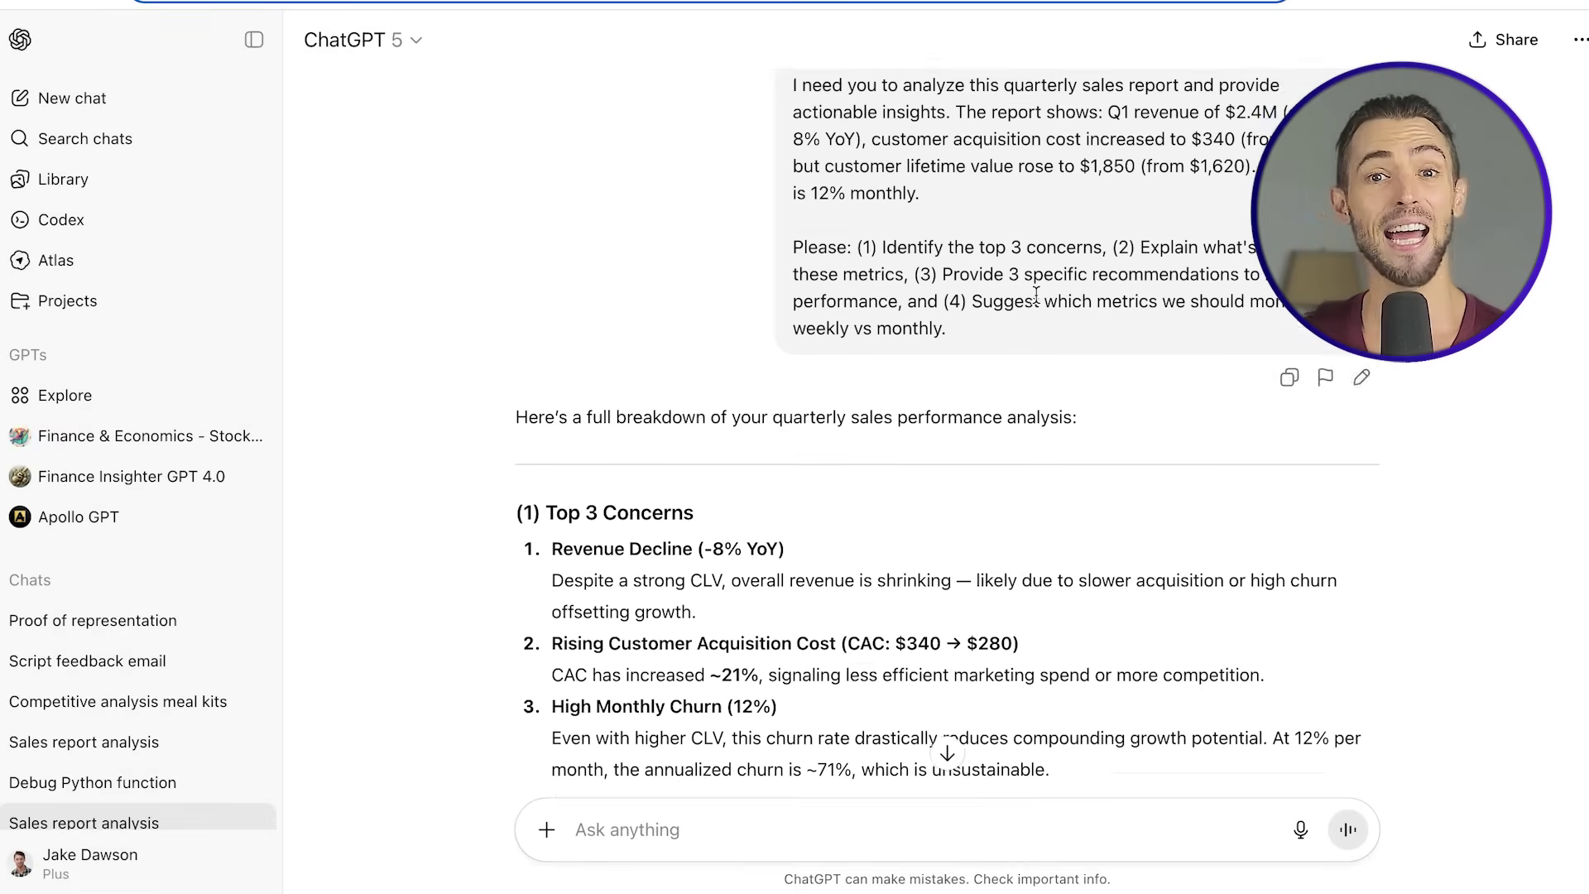
{"action": "scroll", "coordinate": [1029, 291], "scroll_direction": "down", "scroll_amount": 4}
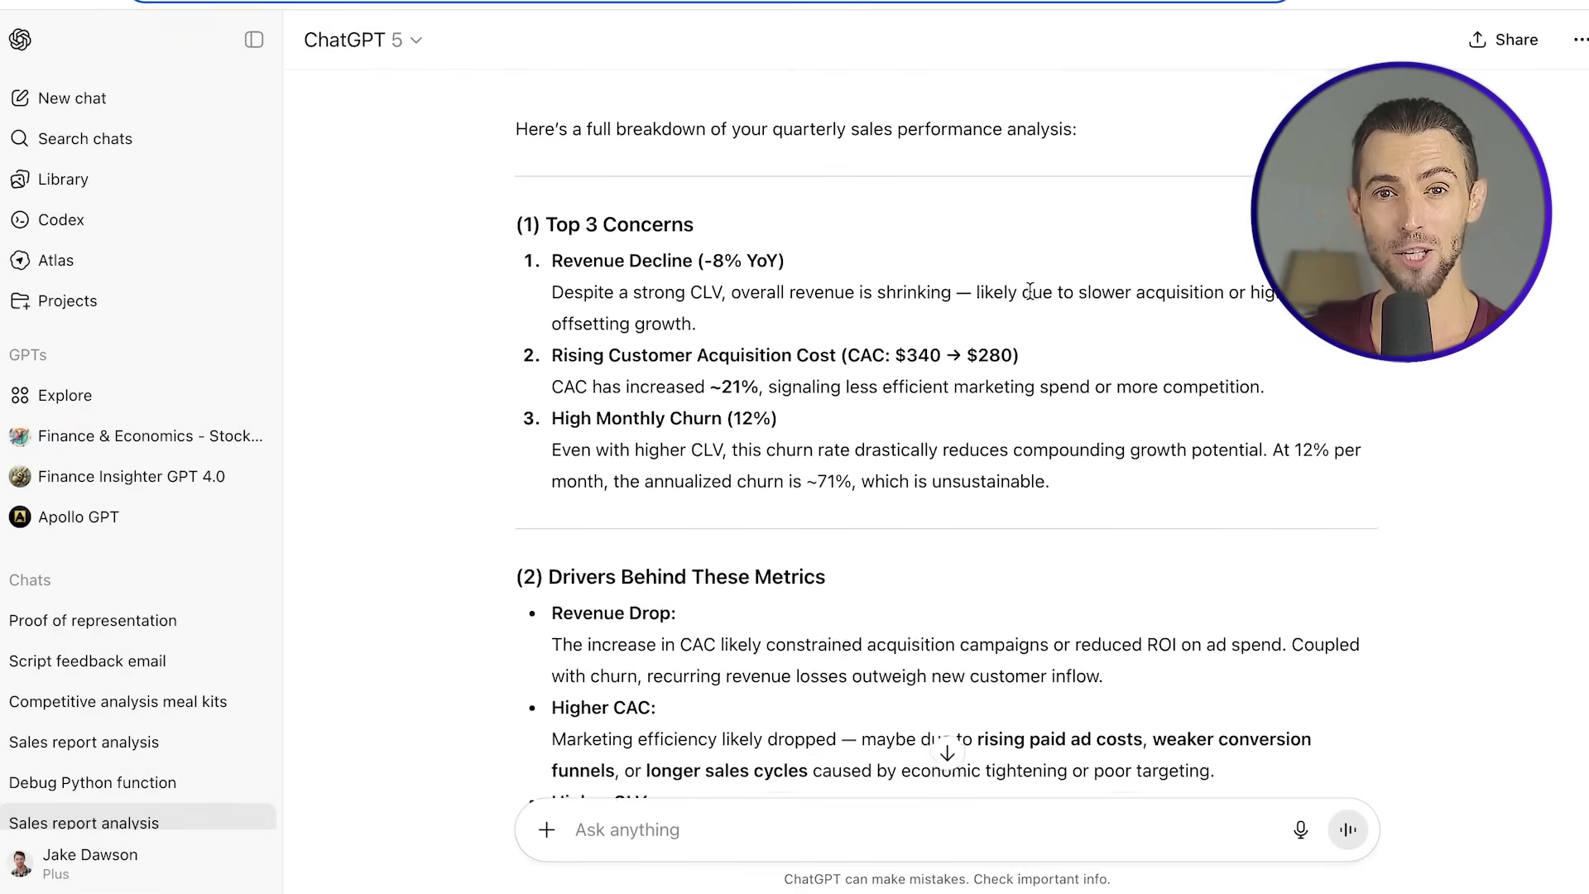
{"action": "scroll", "coordinate": [975, 258], "scroll_direction": "down", "scroll_amount": 2}
{"action": "left_click", "coordinate": [92, 782]}
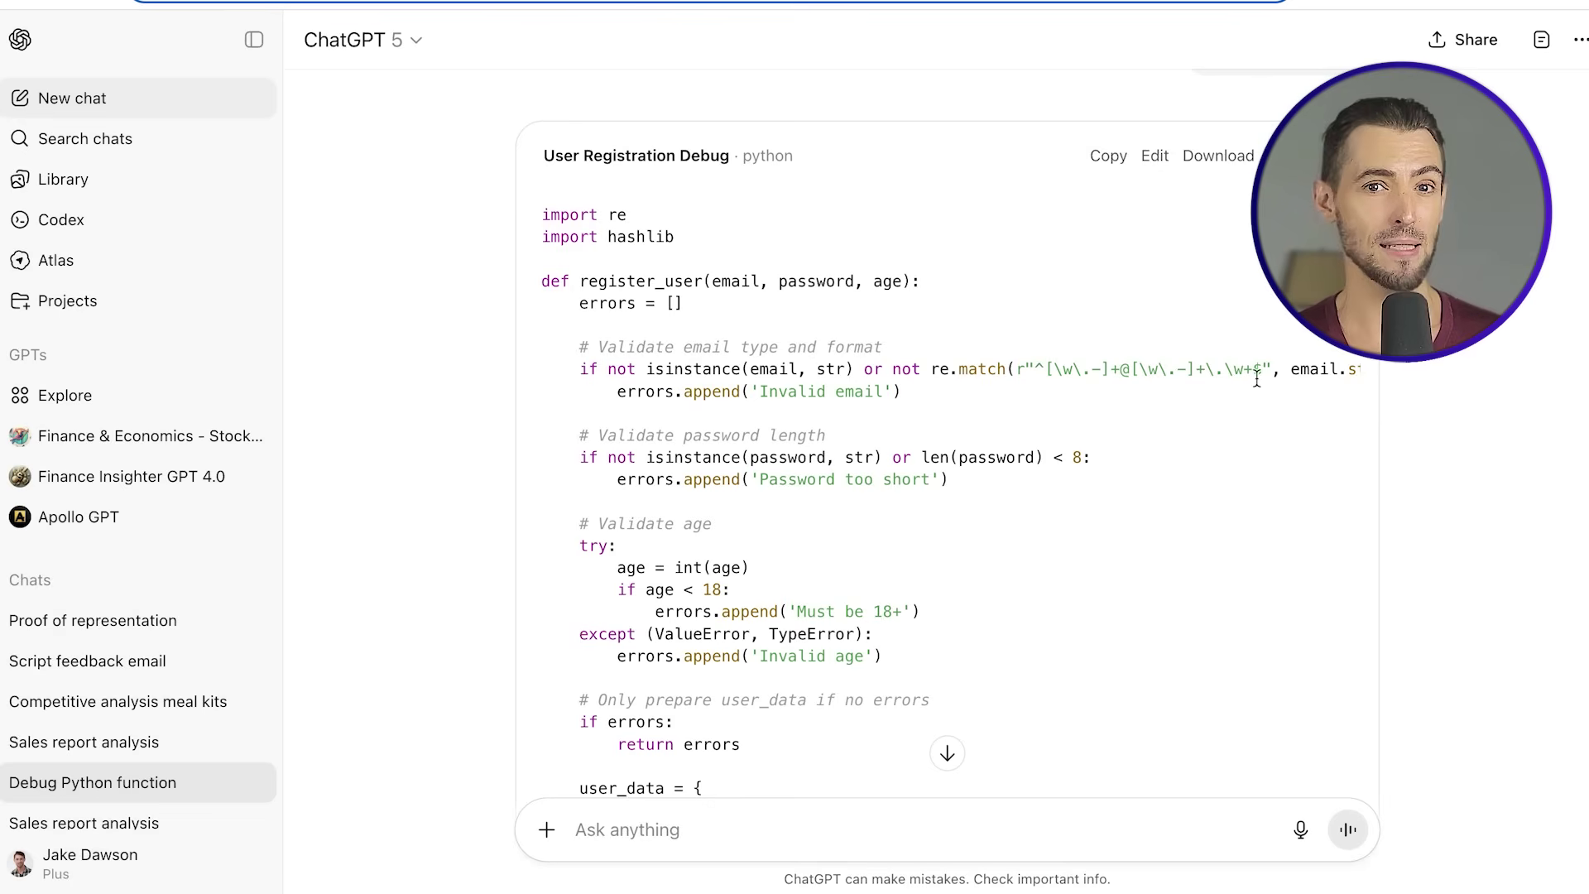
{"action": "scroll", "coordinate": [1254, 374], "scroll_direction": "down", "scroll_amount": 3}
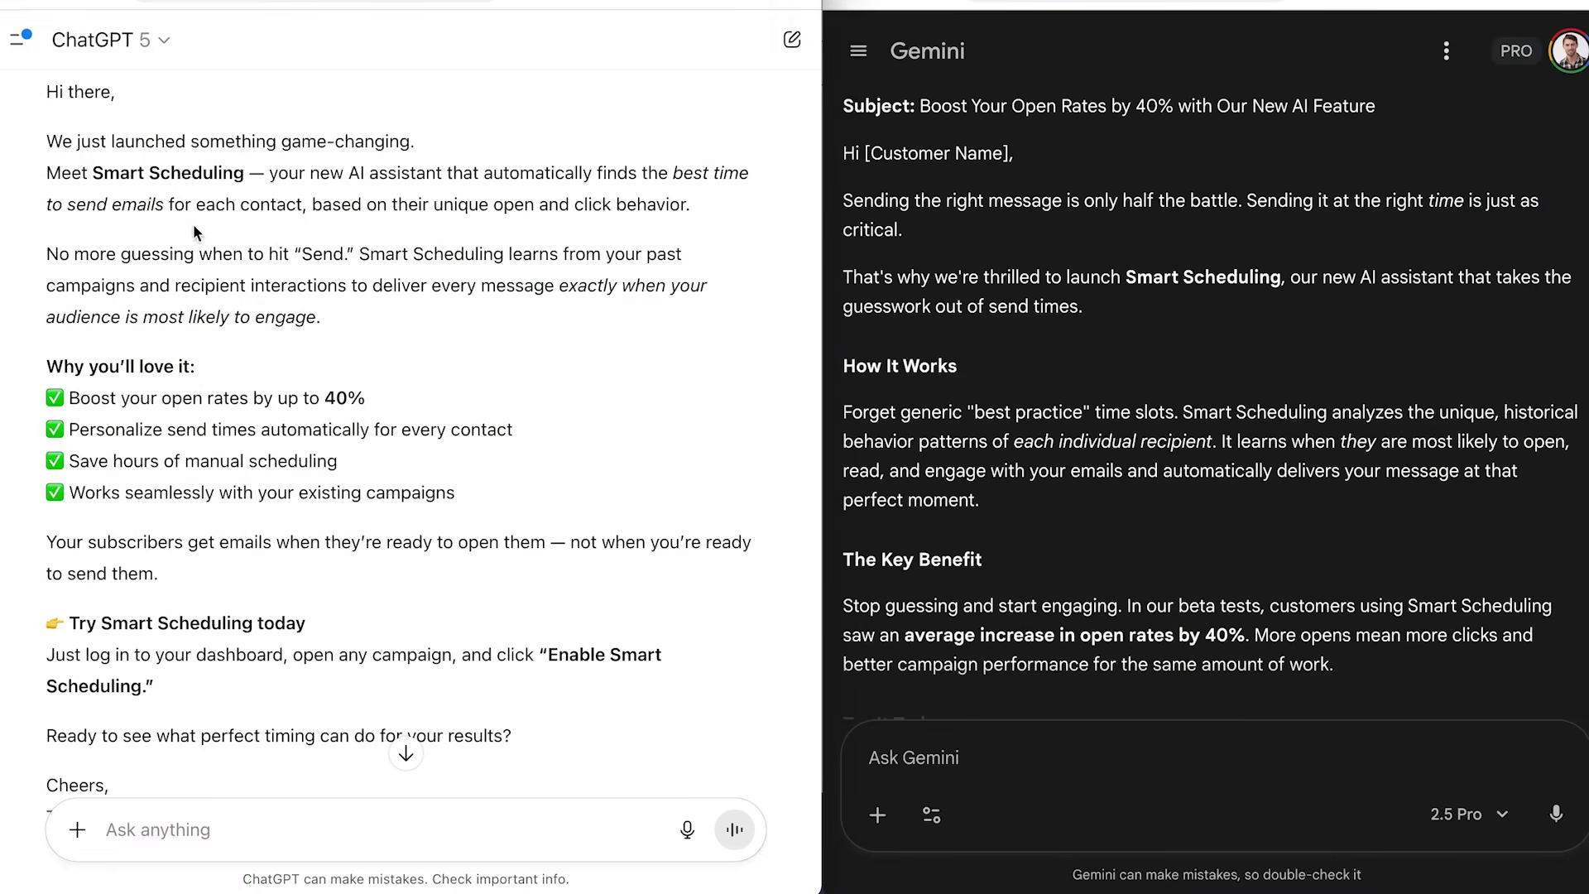
Highlight the Smart Scheduling launch email's subject line and scroll through both drafts.
{"action": "scroll", "coordinate": [144, 155], "scroll_direction": "up", "scroll_amount": 3}
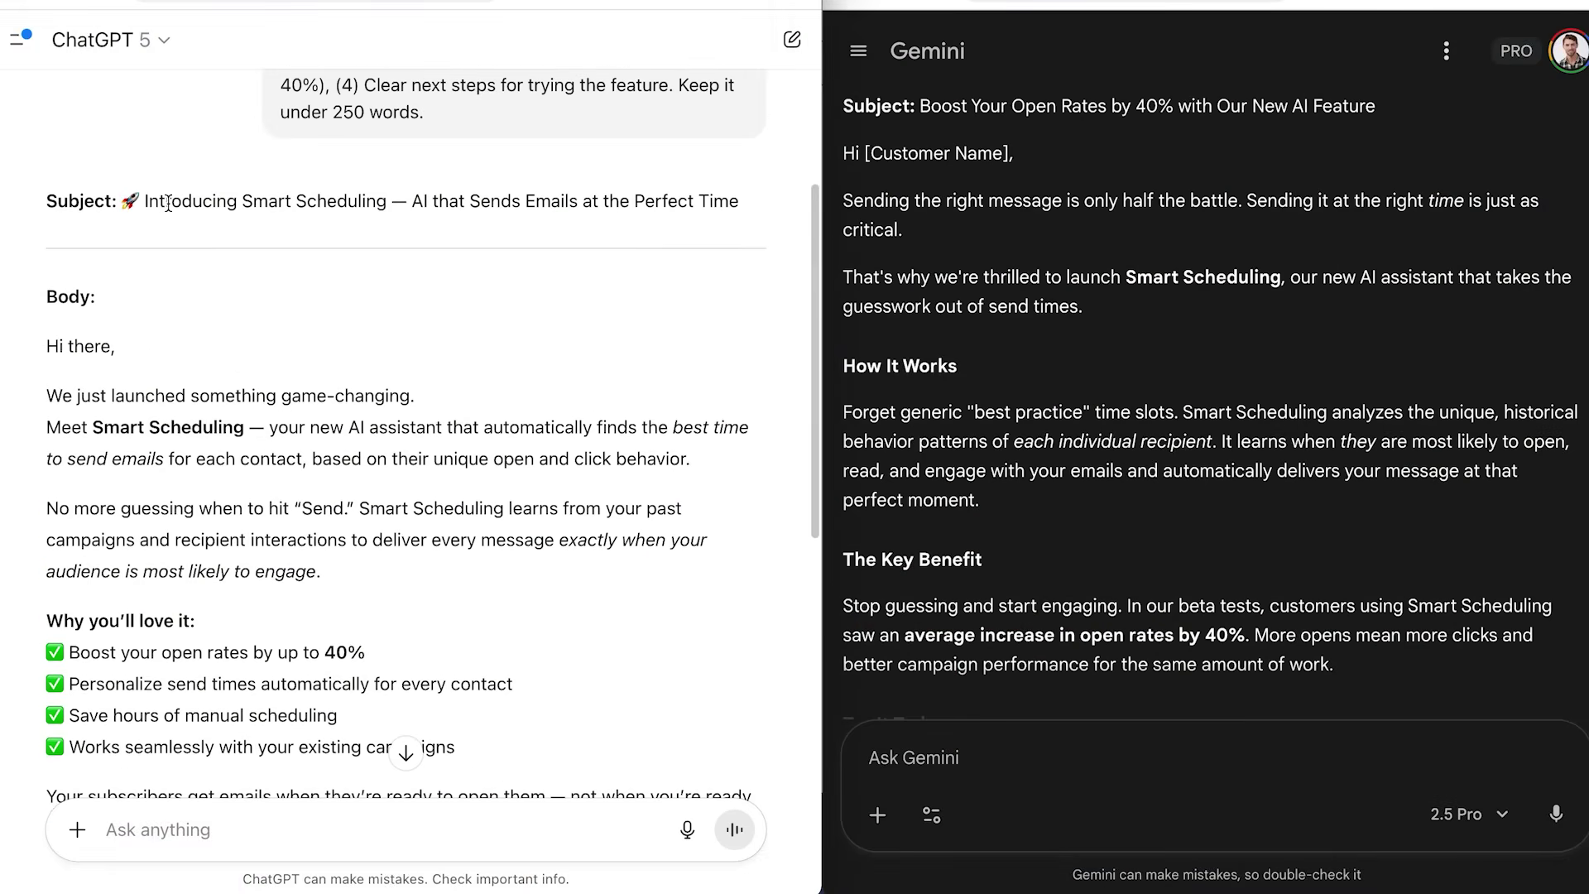
{"action": "left_click_drag", "start_coordinate": [146, 202], "coordinate": [383, 225]}
{"action": "scroll", "coordinate": [607, 284], "scroll_direction": "down", "scroll_amount": 3}
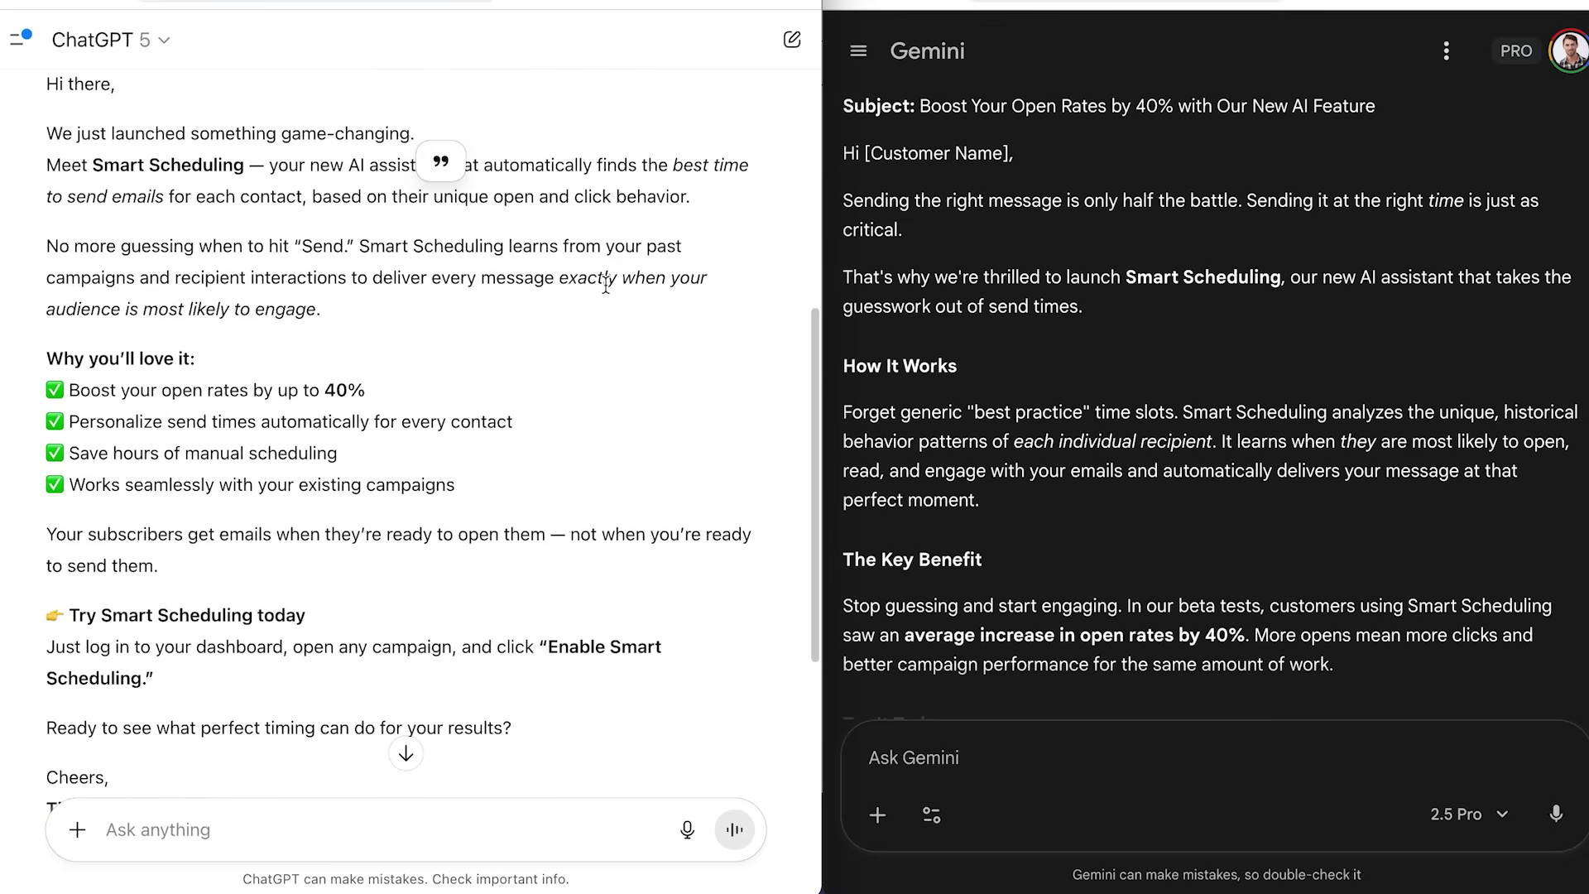
{"action": "scroll", "coordinate": [1121, 440], "scroll_direction": "down", "scroll_amount": 3}
{"action": "scroll", "coordinate": [1119, 440], "scroll_direction": "down", "scroll_amount": 3}
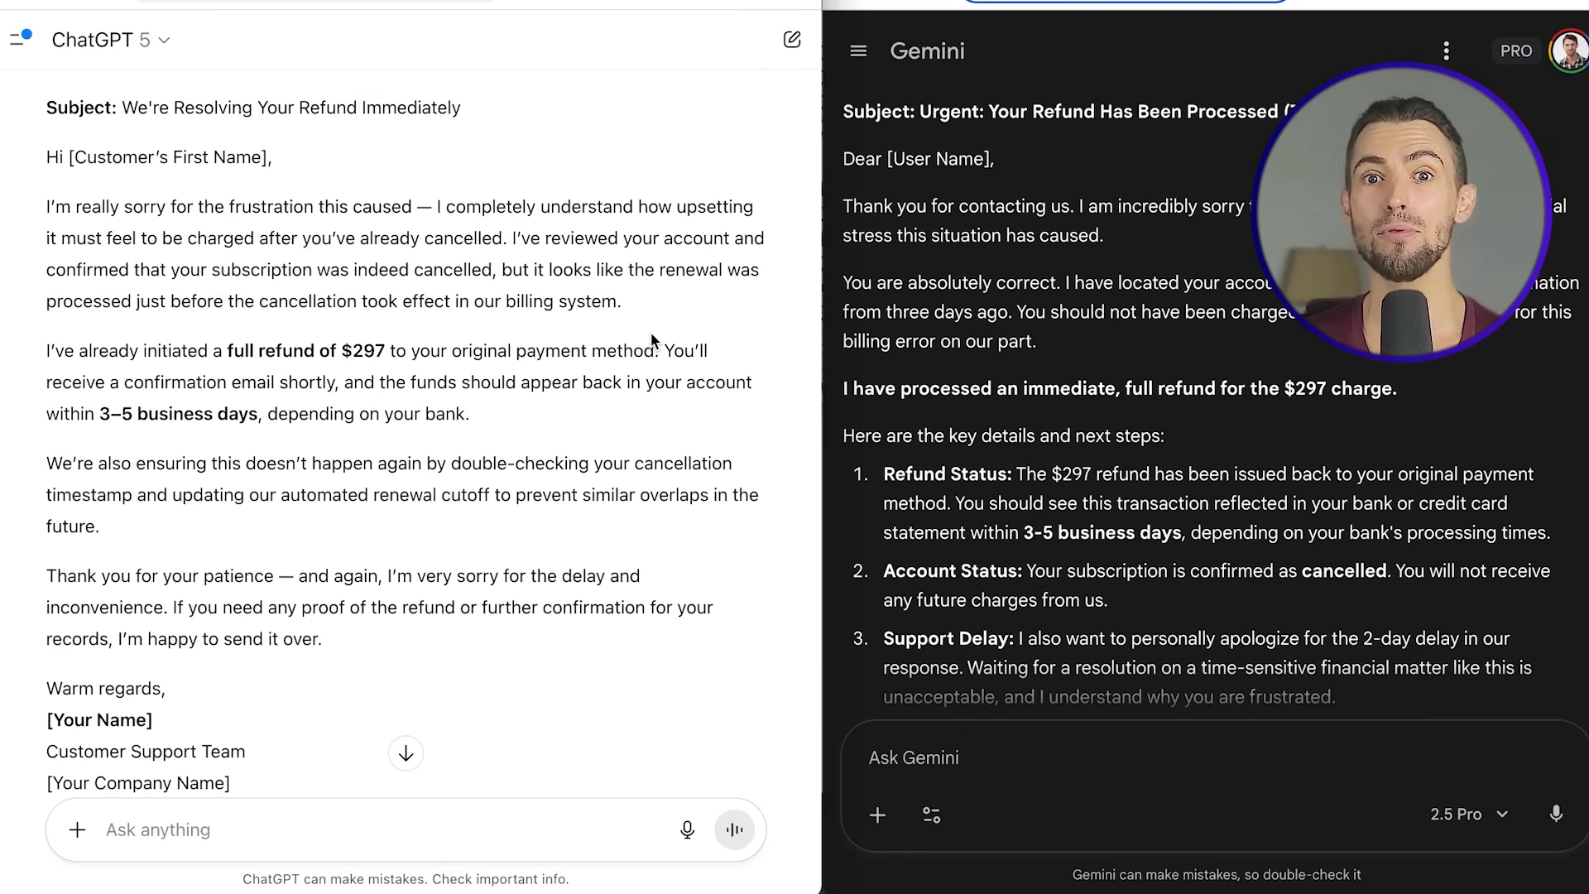
Highlight the quoted customer support ticket paragraph, then move down to the content strategy answers.
{"action": "scroll", "coordinate": [662, 323], "scroll_direction": "up", "scroll_amount": 4}
{"action": "scroll", "coordinate": [663, 323], "scroll_direction": "up", "scroll_amount": 4}
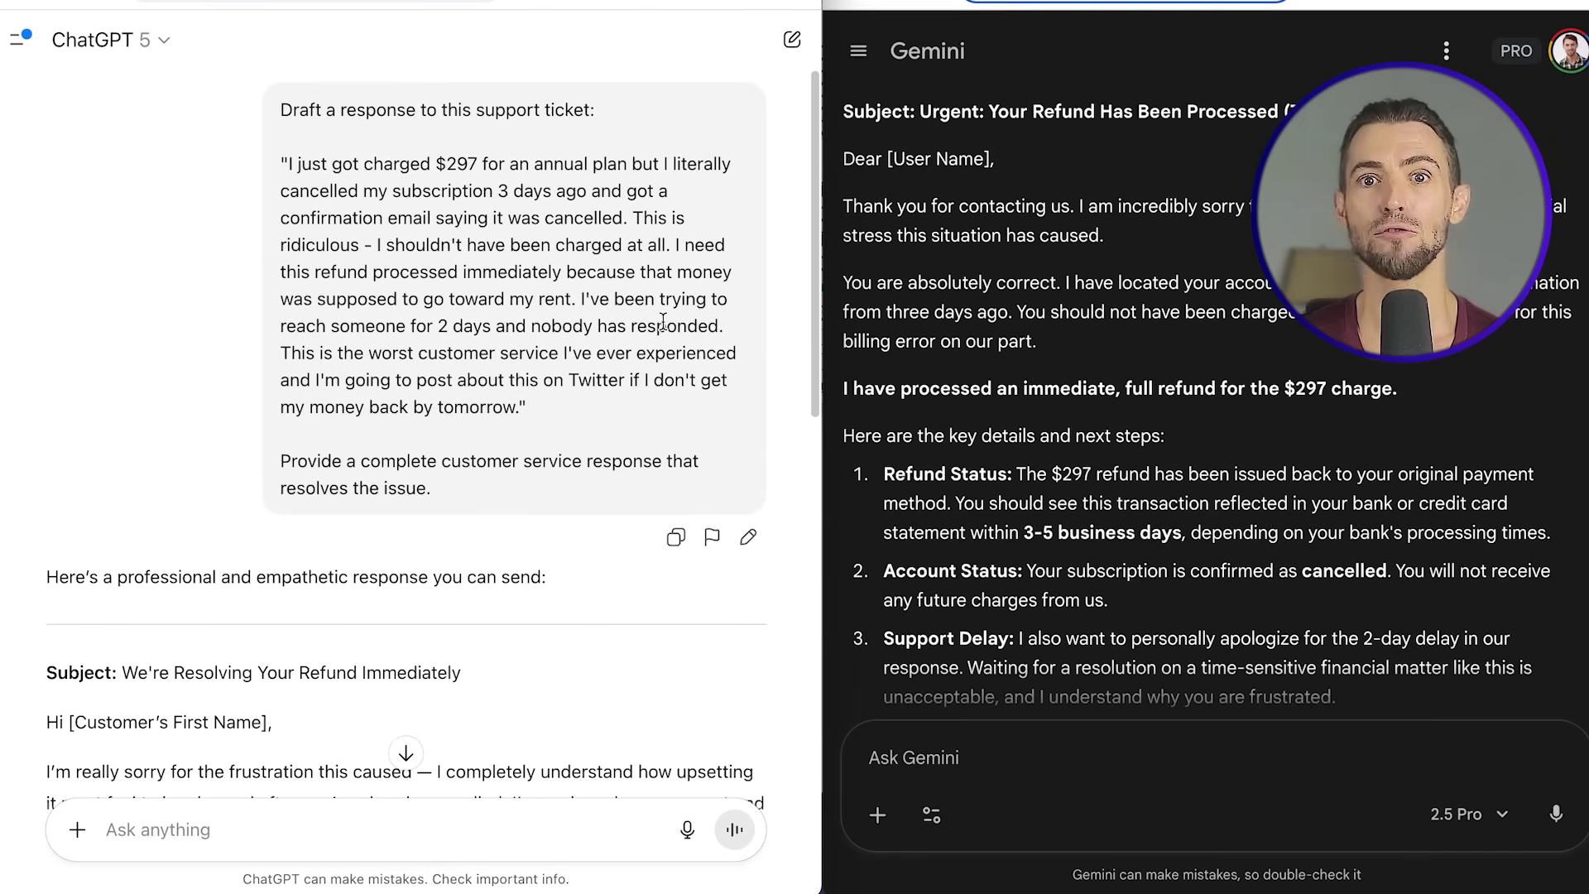
{"action": "triple_click", "coordinate": [293, 163]}
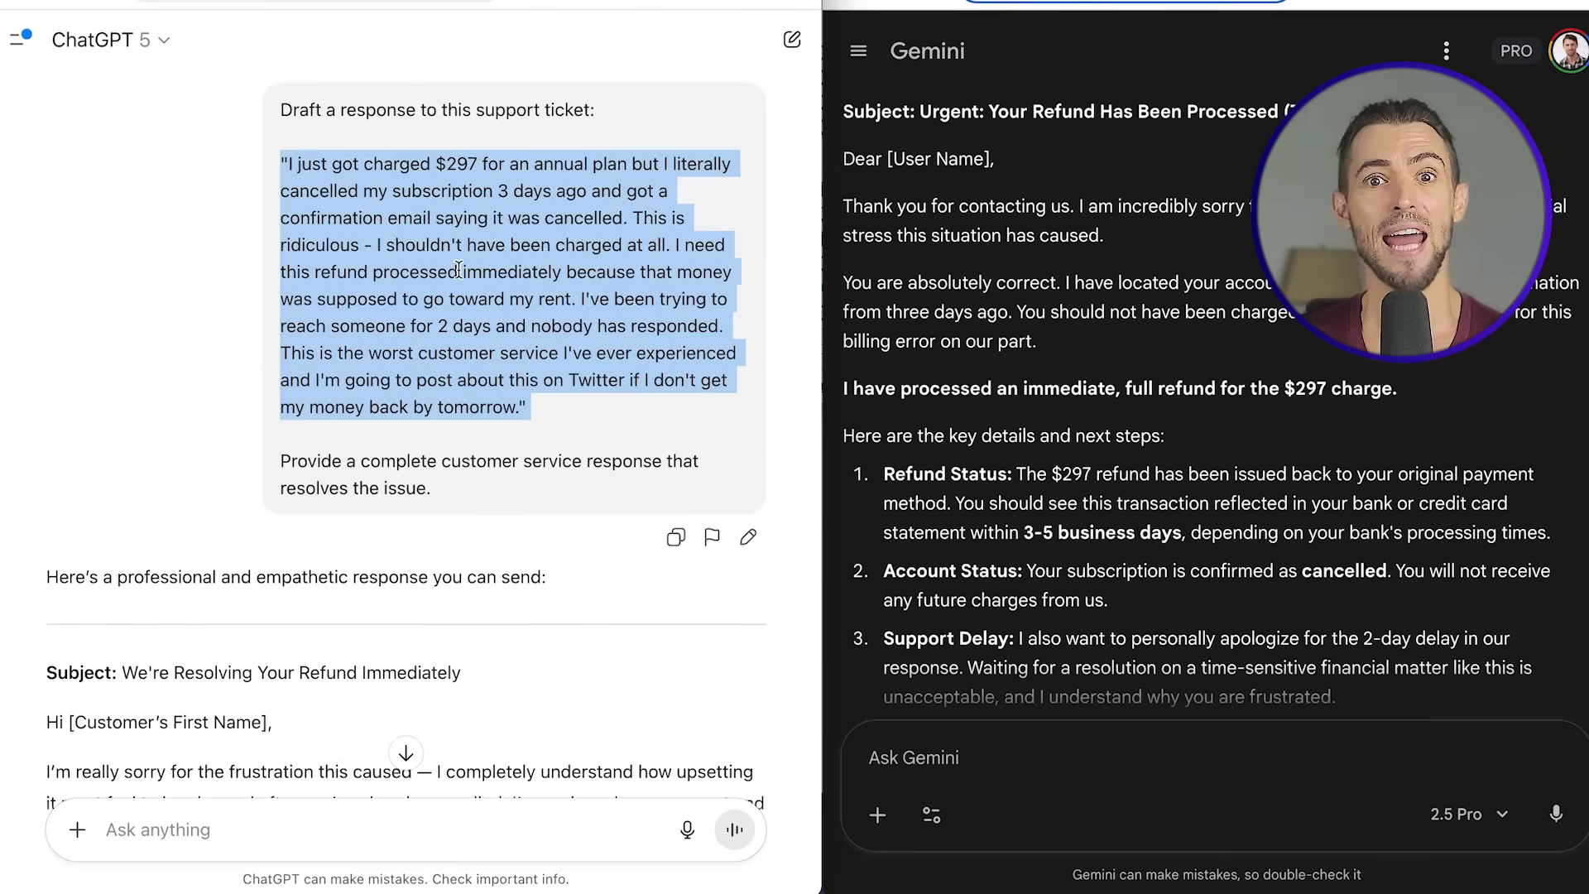
{"action": "scroll", "coordinate": [601, 360], "scroll_direction": "down", "scroll_amount": 5}
{"action": "scroll", "coordinate": [601, 361], "scroll_direction": "down", "scroll_amount": 2}
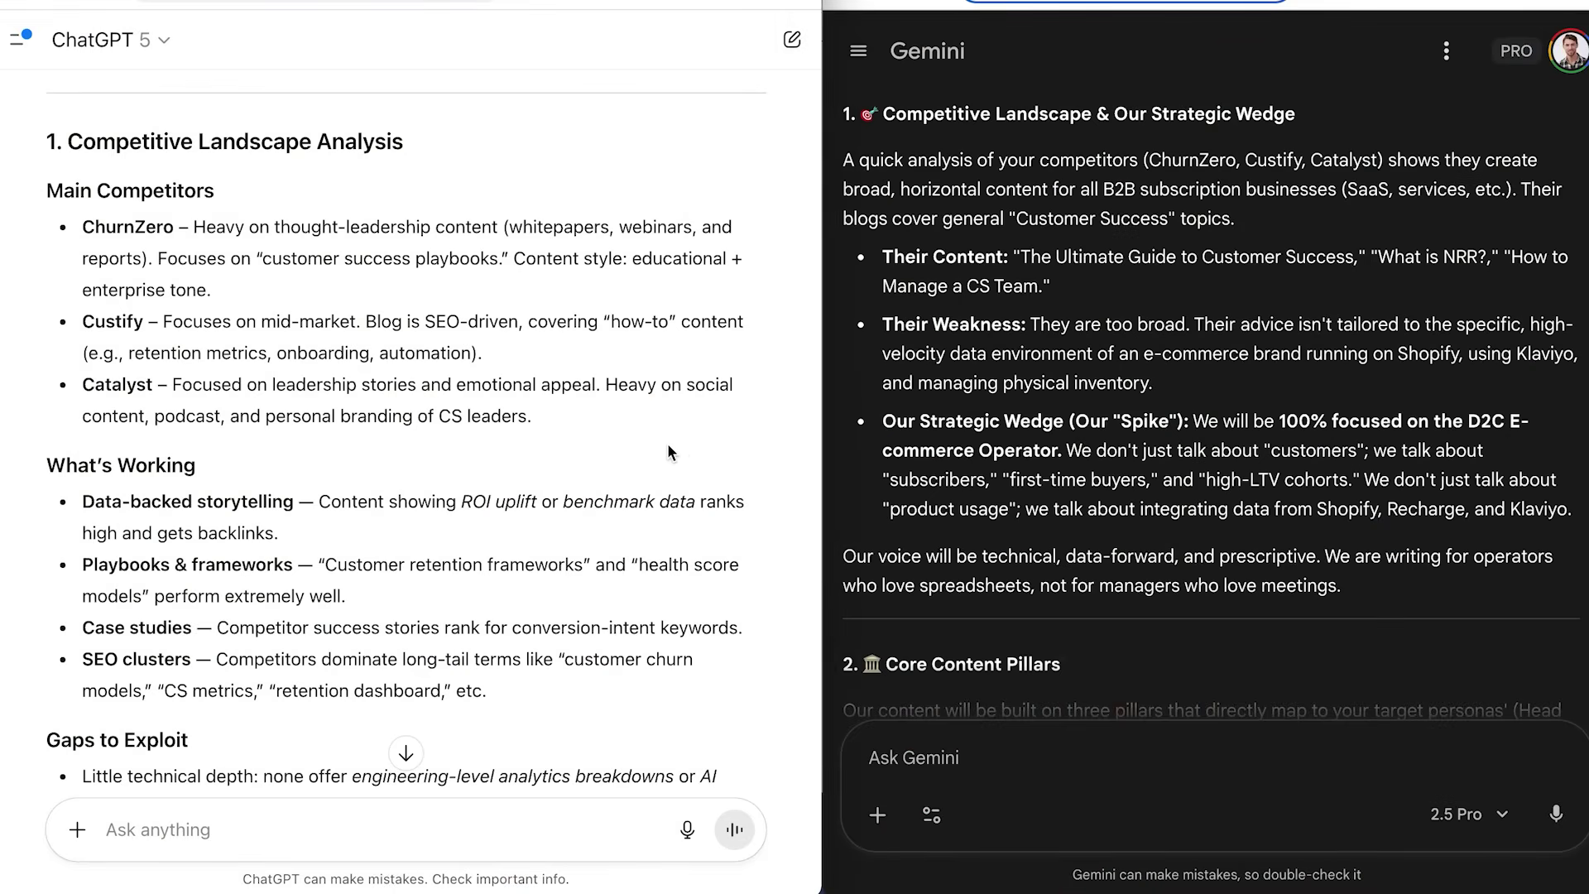
{"action": "scroll", "coordinate": [699, 437], "scroll_direction": "up", "scroll_amount": 4}
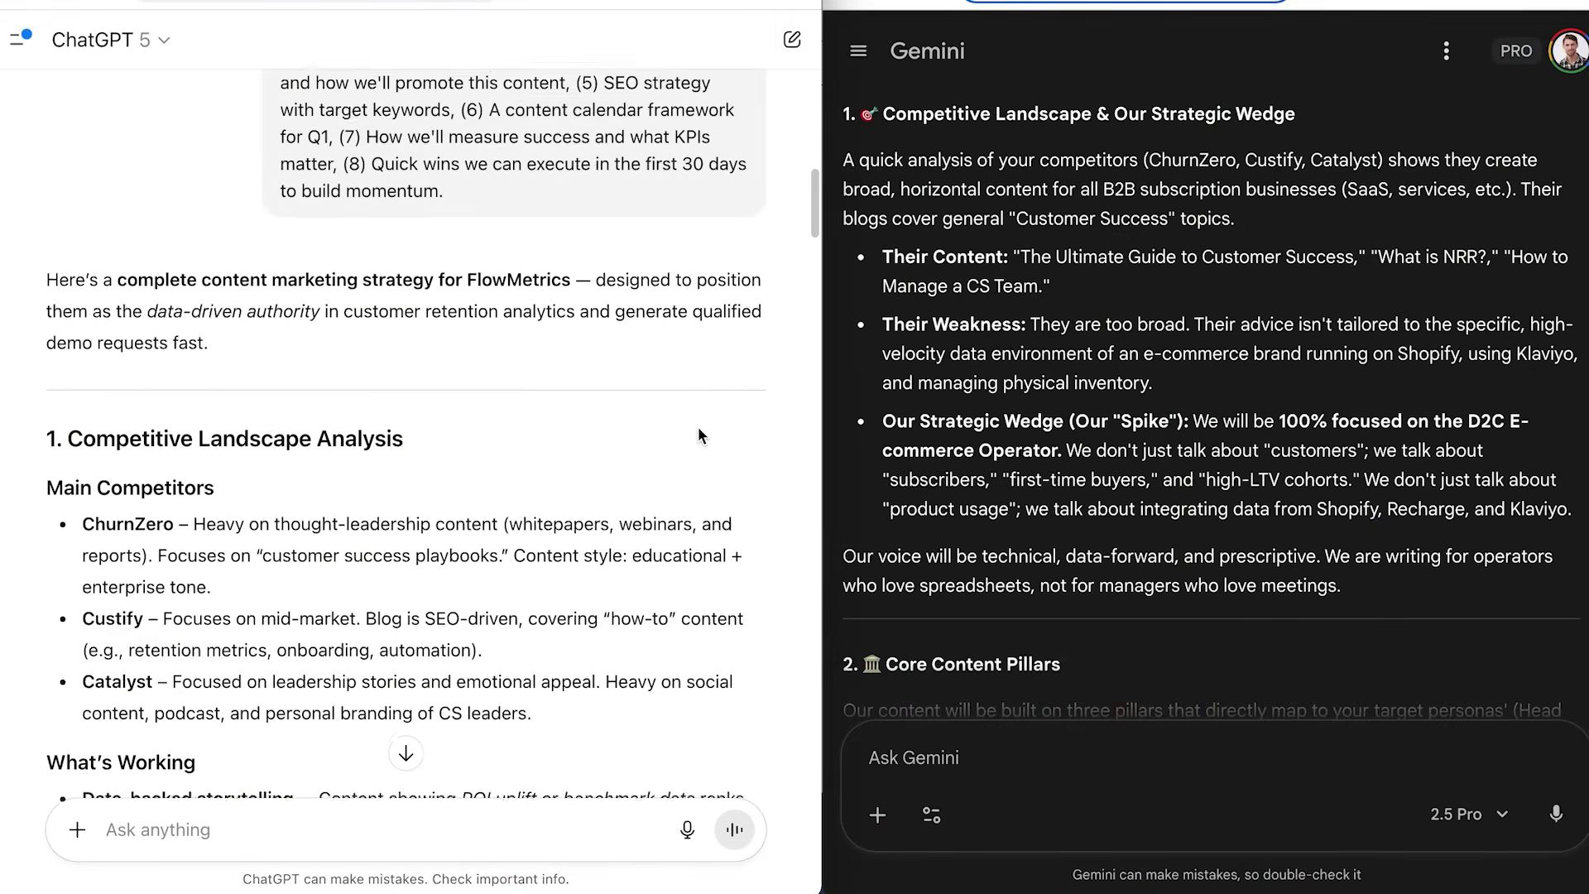
{"action": "scroll", "coordinate": [698, 430], "scroll_direction": "down", "scroll_amount": 5}
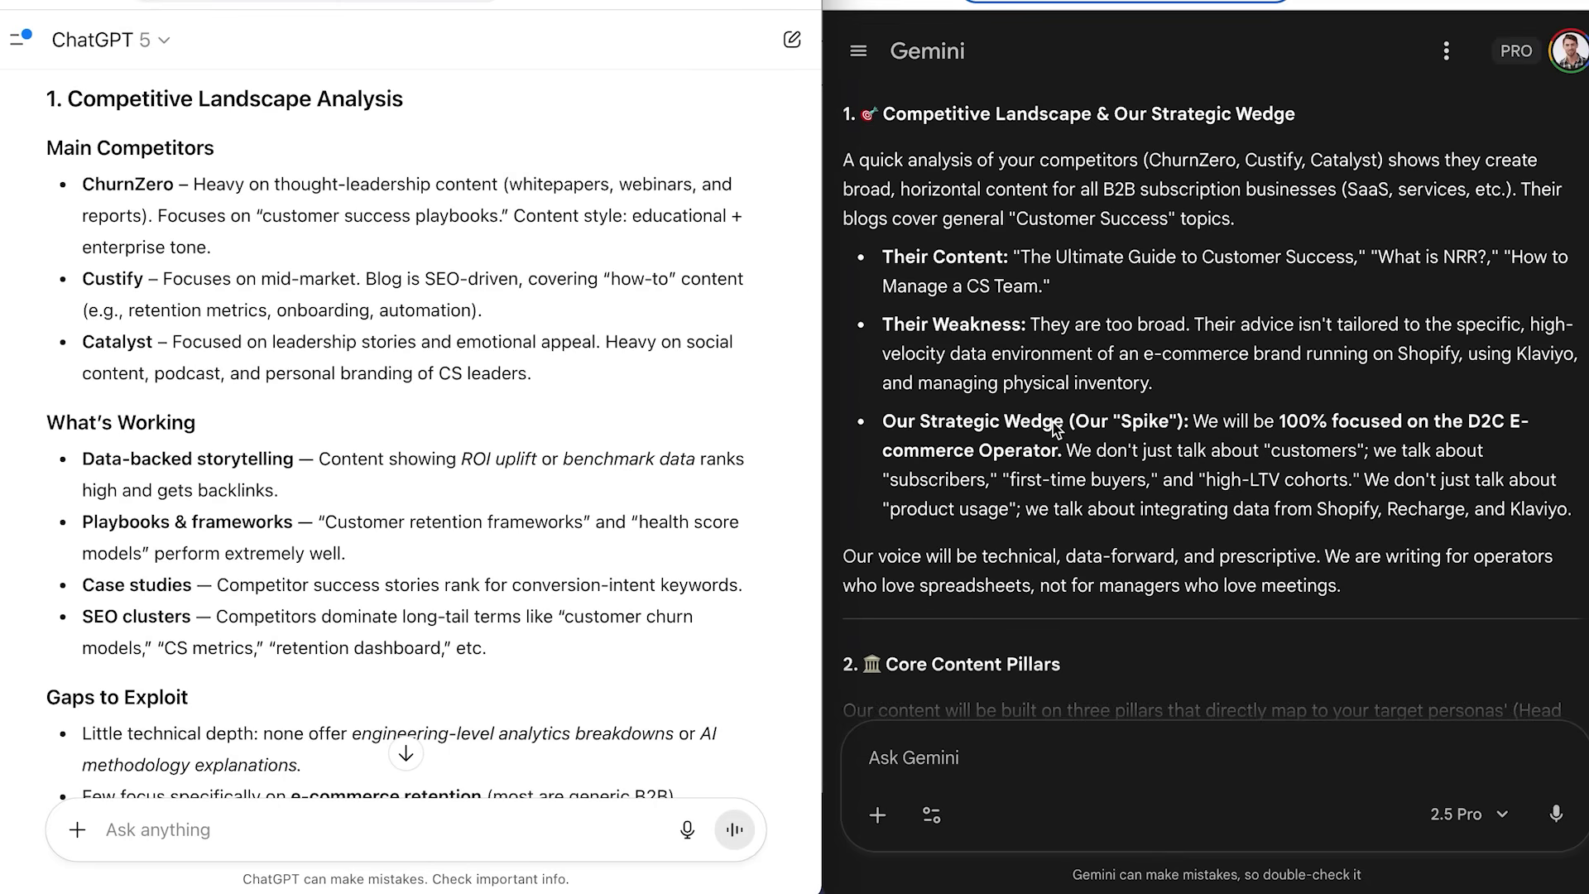
{"action": "scroll", "coordinate": [709, 434], "scroll_direction": "down", "scroll_amount": 5}
{"action": "scroll", "coordinate": [711, 436], "scroll_direction": "down", "scroll_amount": 5}
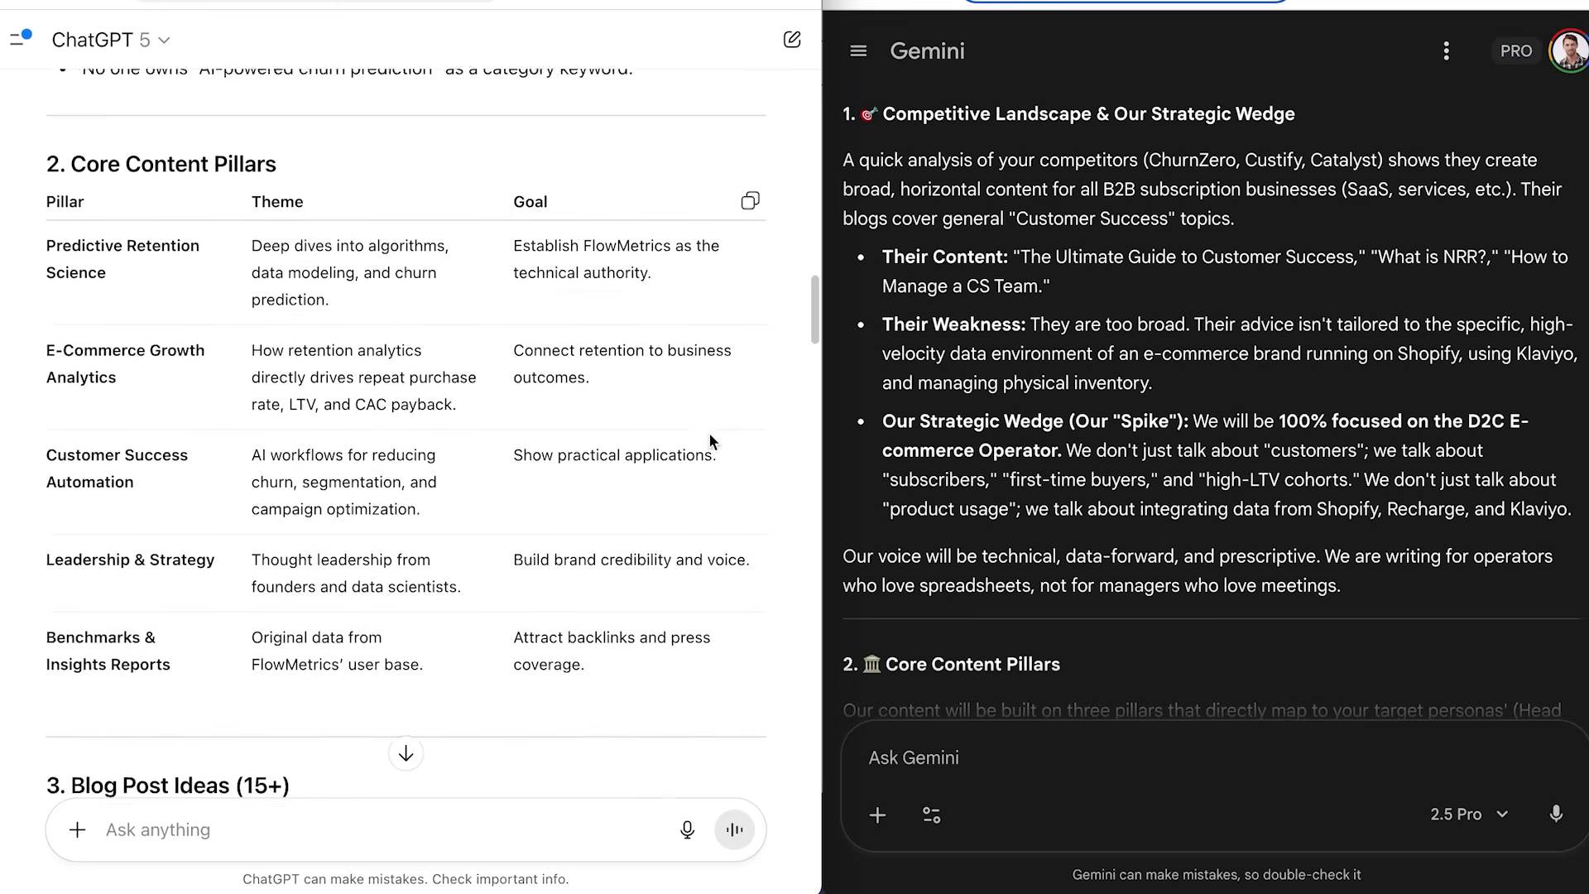
{"action": "scroll", "coordinate": [1175, 451], "scroll_direction": "down", "scroll_amount": 3}
{"action": "scroll", "coordinate": [1175, 451], "scroll_direction": "down", "scroll_amount": 4}
{"action": "scroll", "coordinate": [1176, 451], "scroll_direction": "up", "scroll_amount": 1}
{"action": "scroll", "coordinate": [1176, 451], "scroll_direction": "down", "scroll_amount": 5}
{"action": "scroll", "coordinate": [1176, 451], "scroll_direction": "down", "scroll_amount": 2}
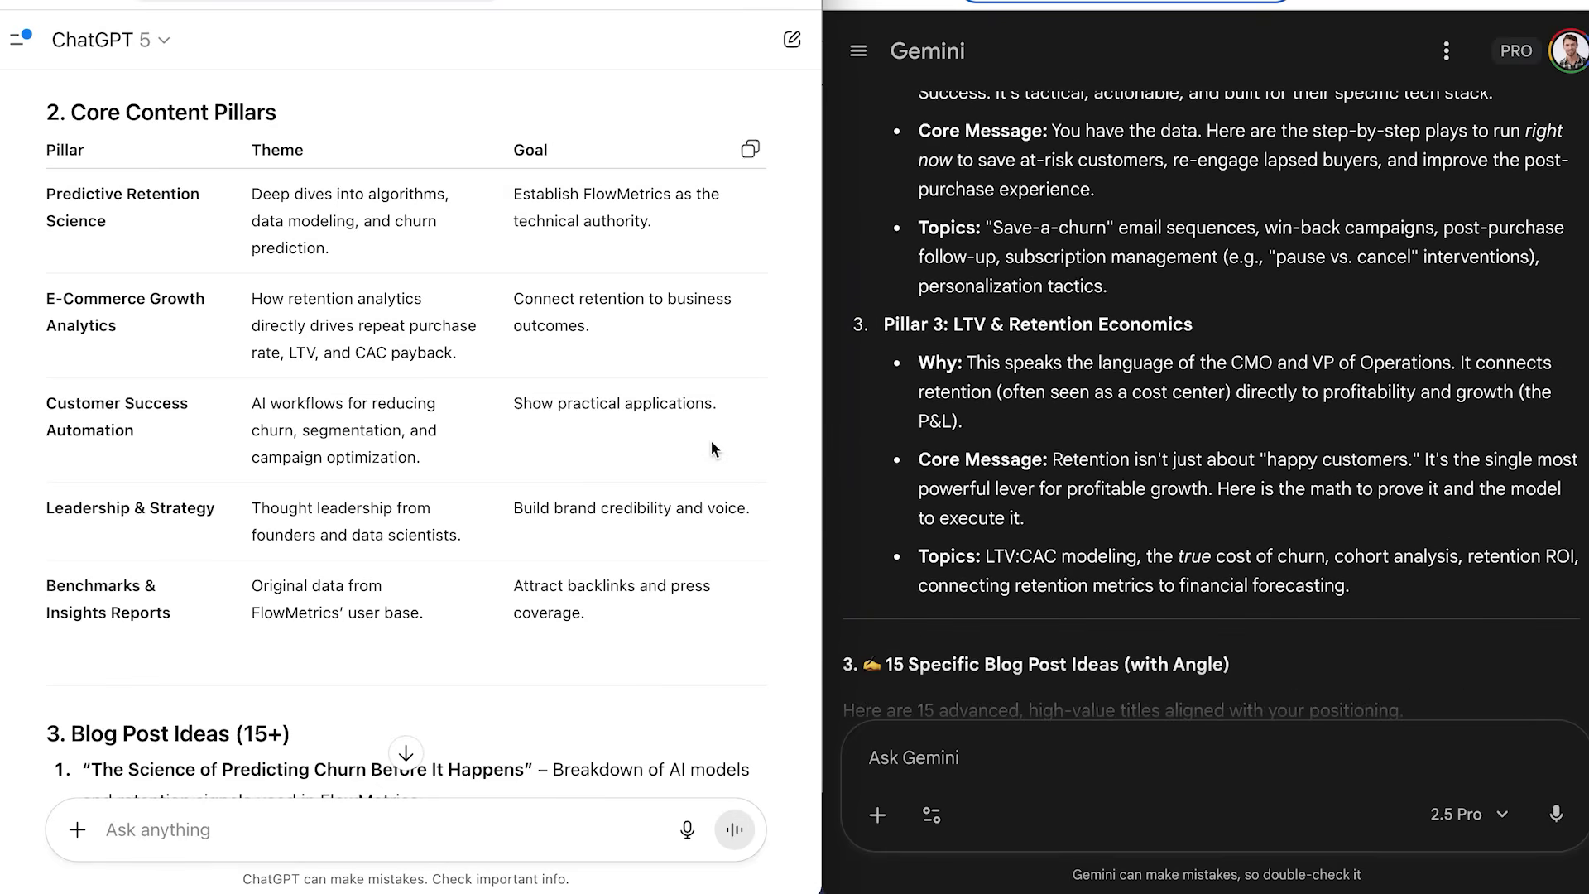
{"action": "scroll", "coordinate": [710, 440], "scroll_direction": "down", "scroll_amount": 1}
{"action": "scroll", "coordinate": [710, 439], "scroll_direction": "down", "scroll_amount": 6}
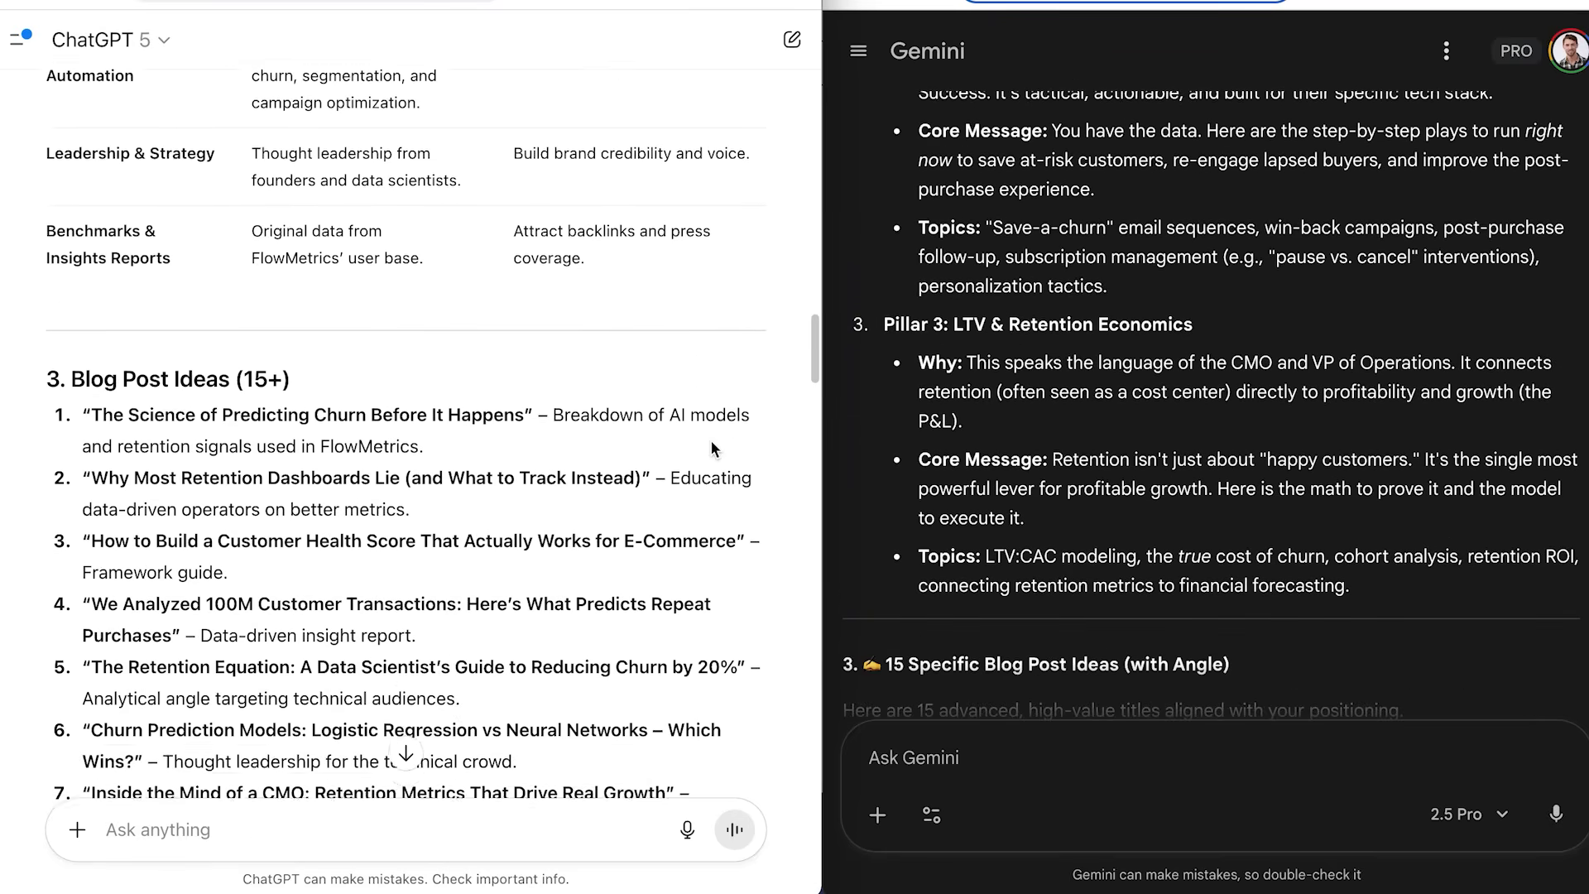
{"action": "scroll", "coordinate": [712, 447], "scroll_direction": "down", "scroll_amount": 1}
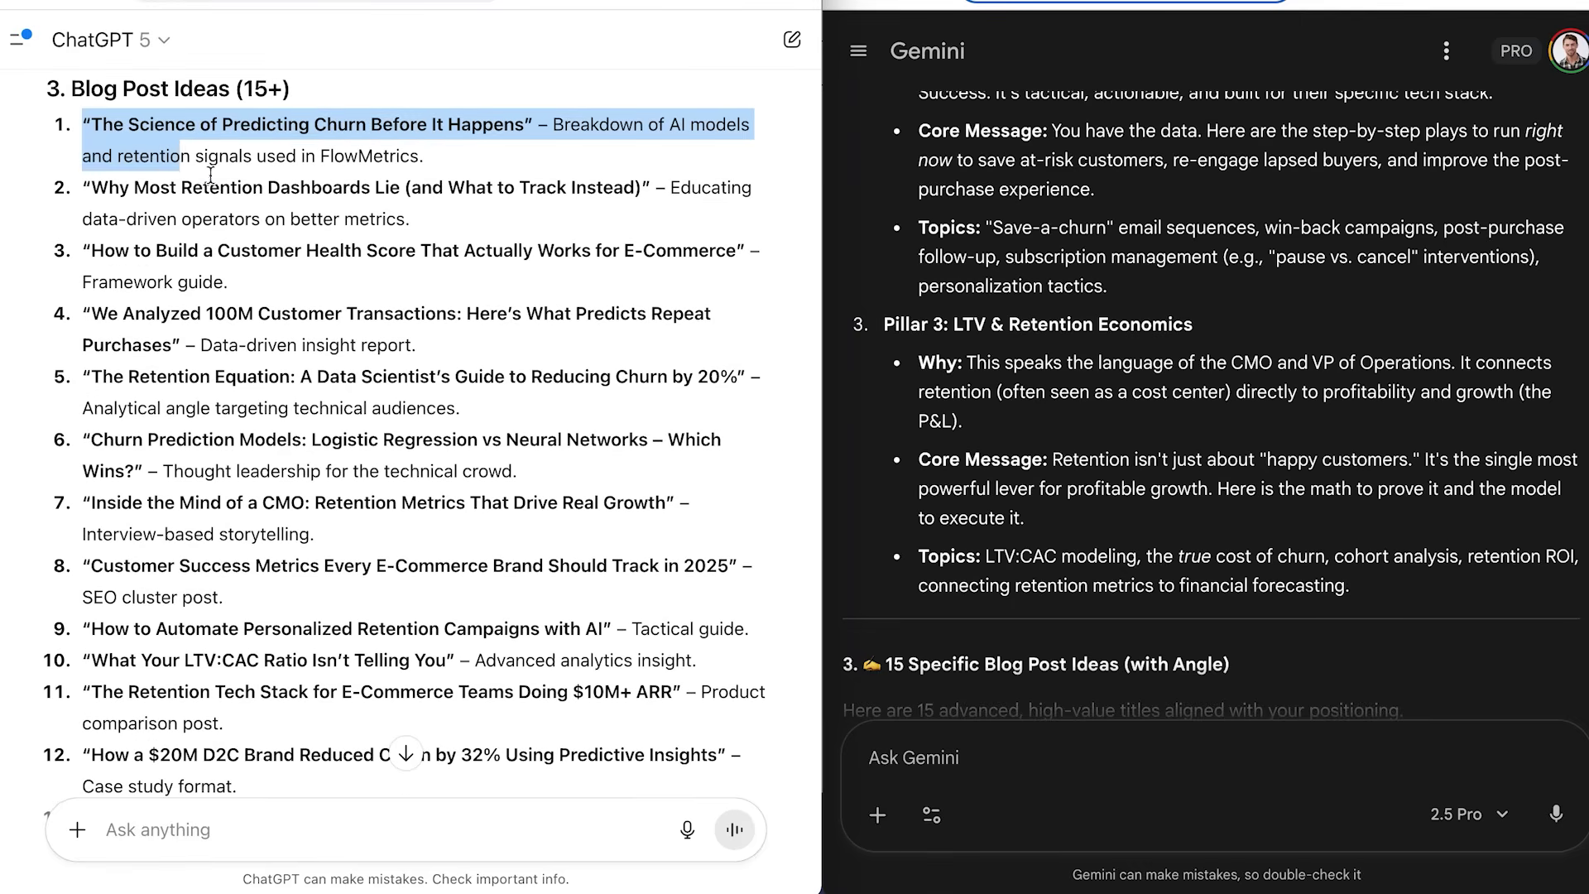
{"action": "left_click", "coordinate": [757, 404]}
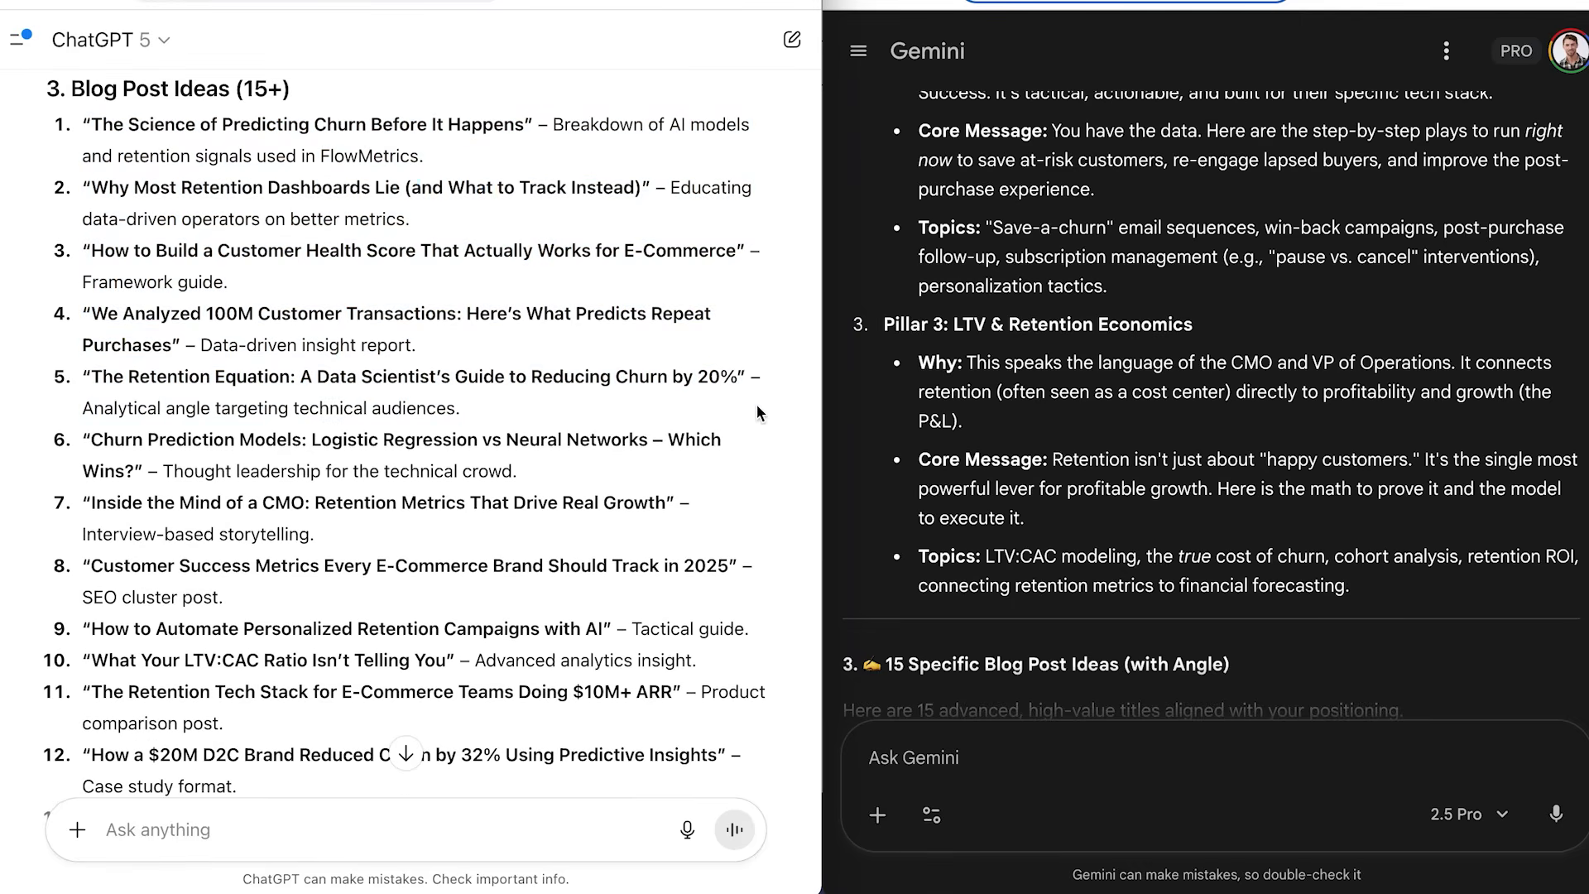
{"action": "scroll", "coordinate": [673, 399], "scroll_direction": "down", "scroll_amount": 2}
{"action": "scroll", "coordinate": [672, 397], "scroll_direction": "down", "scroll_amount": 10}
{"action": "scroll", "coordinate": [669, 403], "scroll_direction": "down", "scroll_amount": 1}
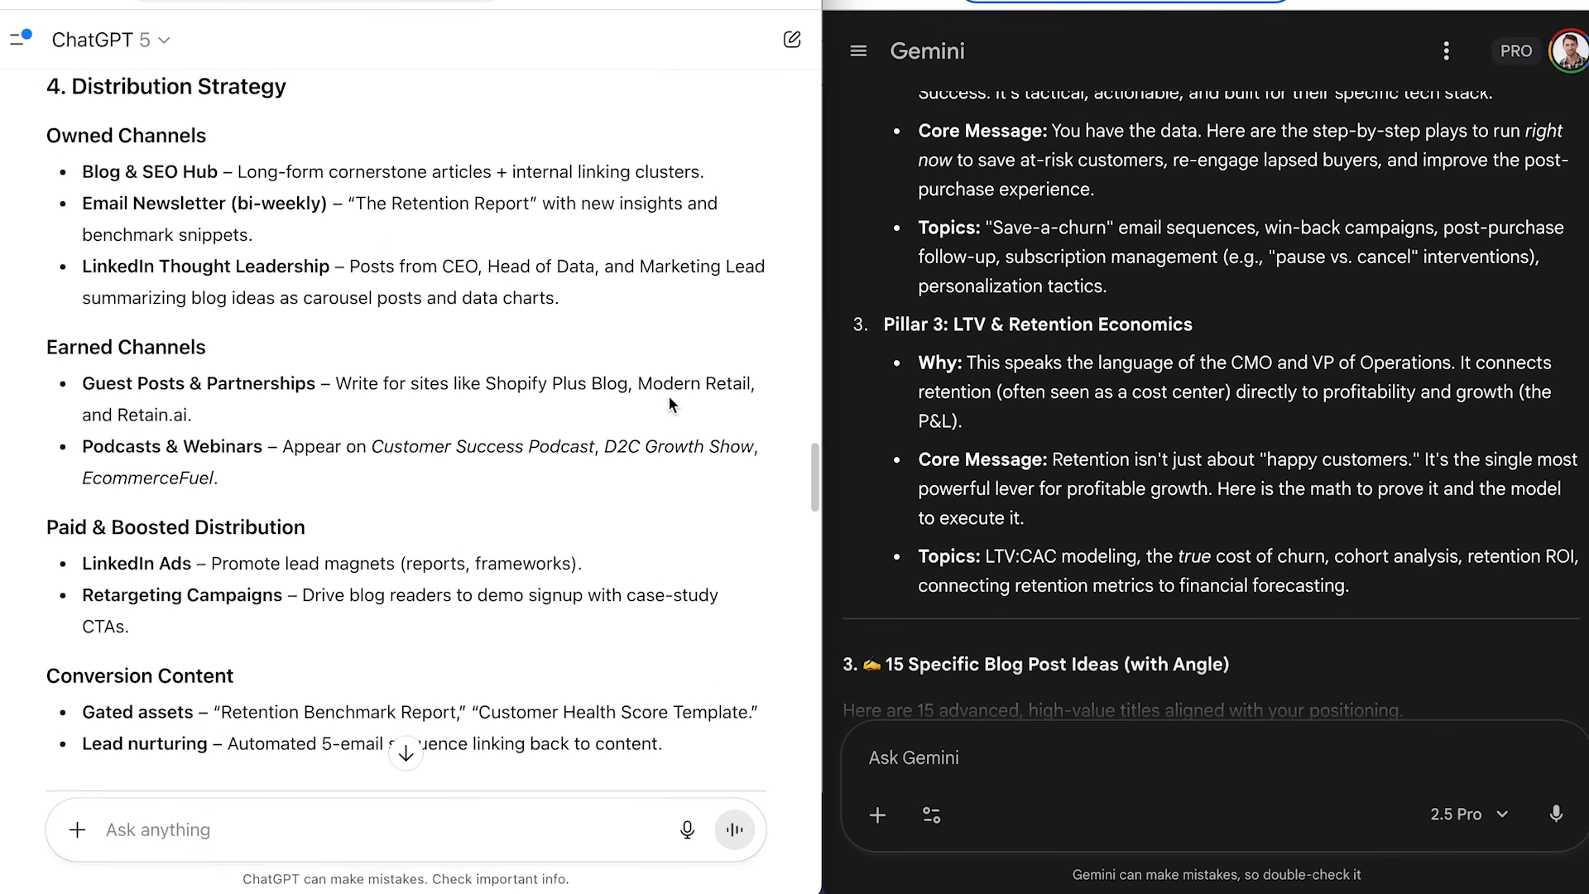
{"action": "scroll", "coordinate": [668, 404], "scroll_direction": "down", "scroll_amount": 7}
{"action": "scroll", "coordinate": [669, 404], "scroll_direction": "down", "scroll_amount": 11}
{"action": "scroll", "coordinate": [866, 397], "scroll_direction": "down", "scroll_amount": 4}
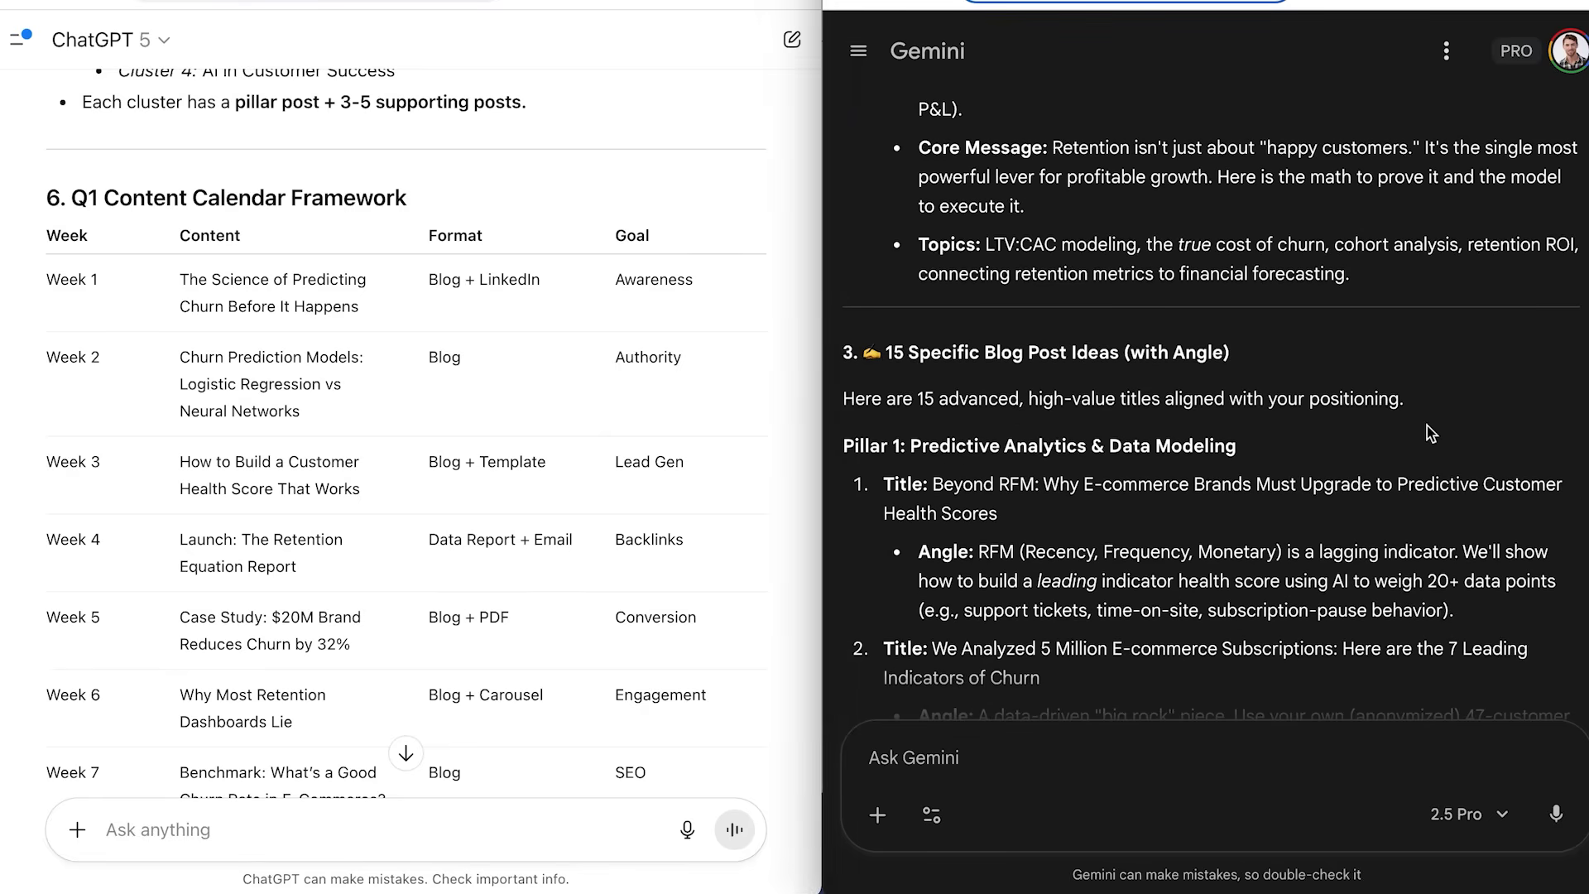
{"action": "scroll", "coordinate": [1427, 426], "scroll_direction": "down", "scroll_amount": 3}
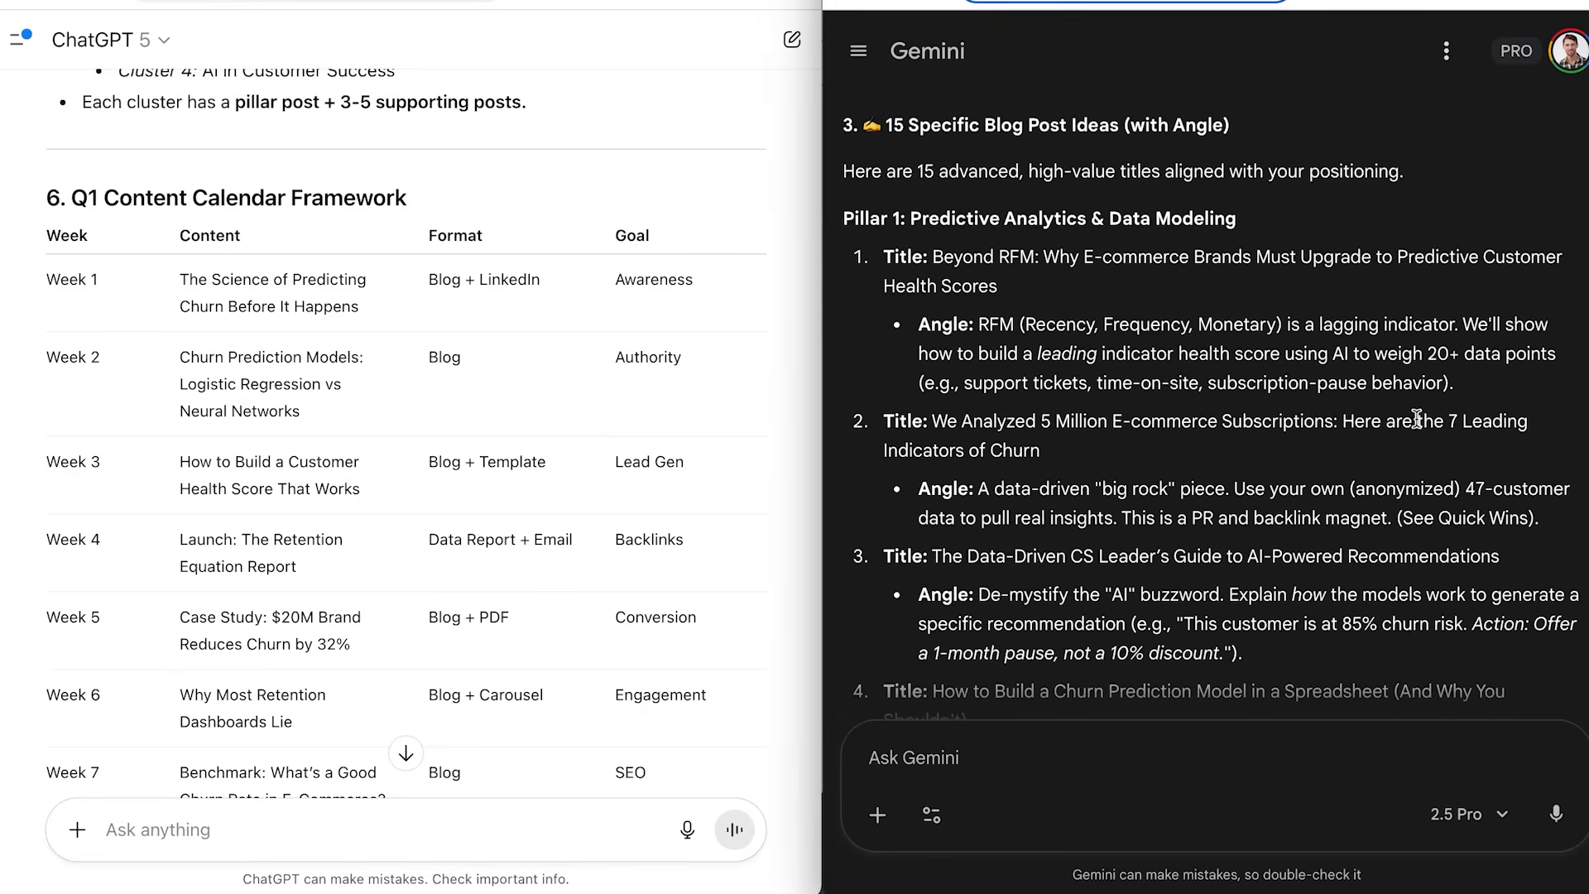
{"action": "scroll", "coordinate": [1044, 330], "scroll_direction": "up", "scroll_amount": 4}
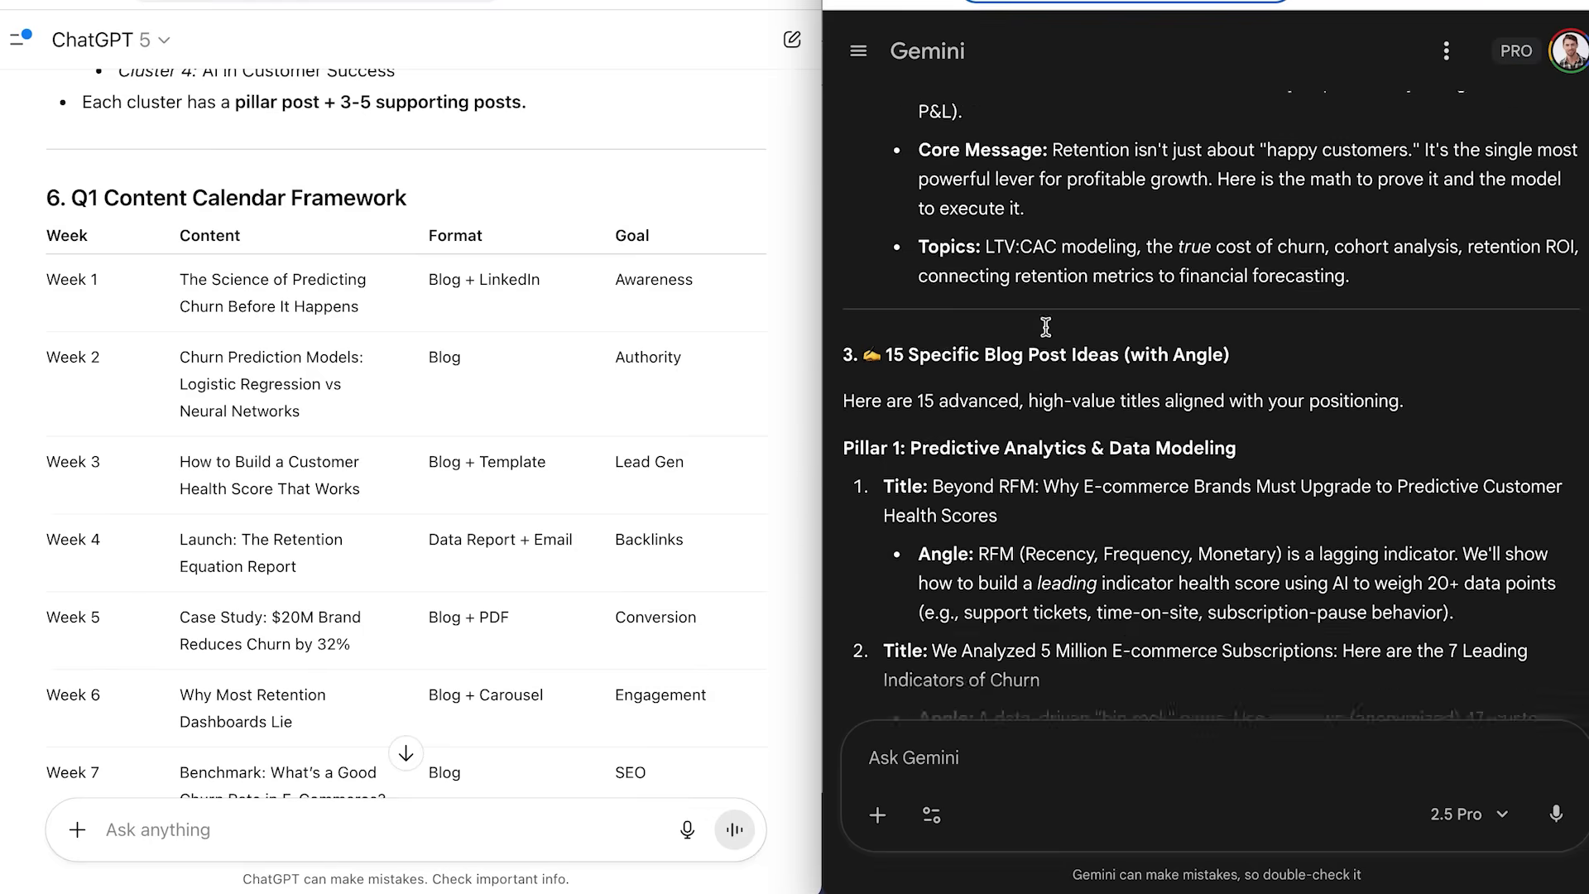
{"action": "triple_click", "coordinate": [1033, 341]}
{"action": "left_click", "coordinate": [1167, 410]}
{"action": "scroll", "coordinate": [1169, 412], "scroll_direction": "down", "scroll_amount": 2}
{"action": "scroll", "coordinate": [1171, 415], "scroll_direction": "down", "scroll_amount": 3}
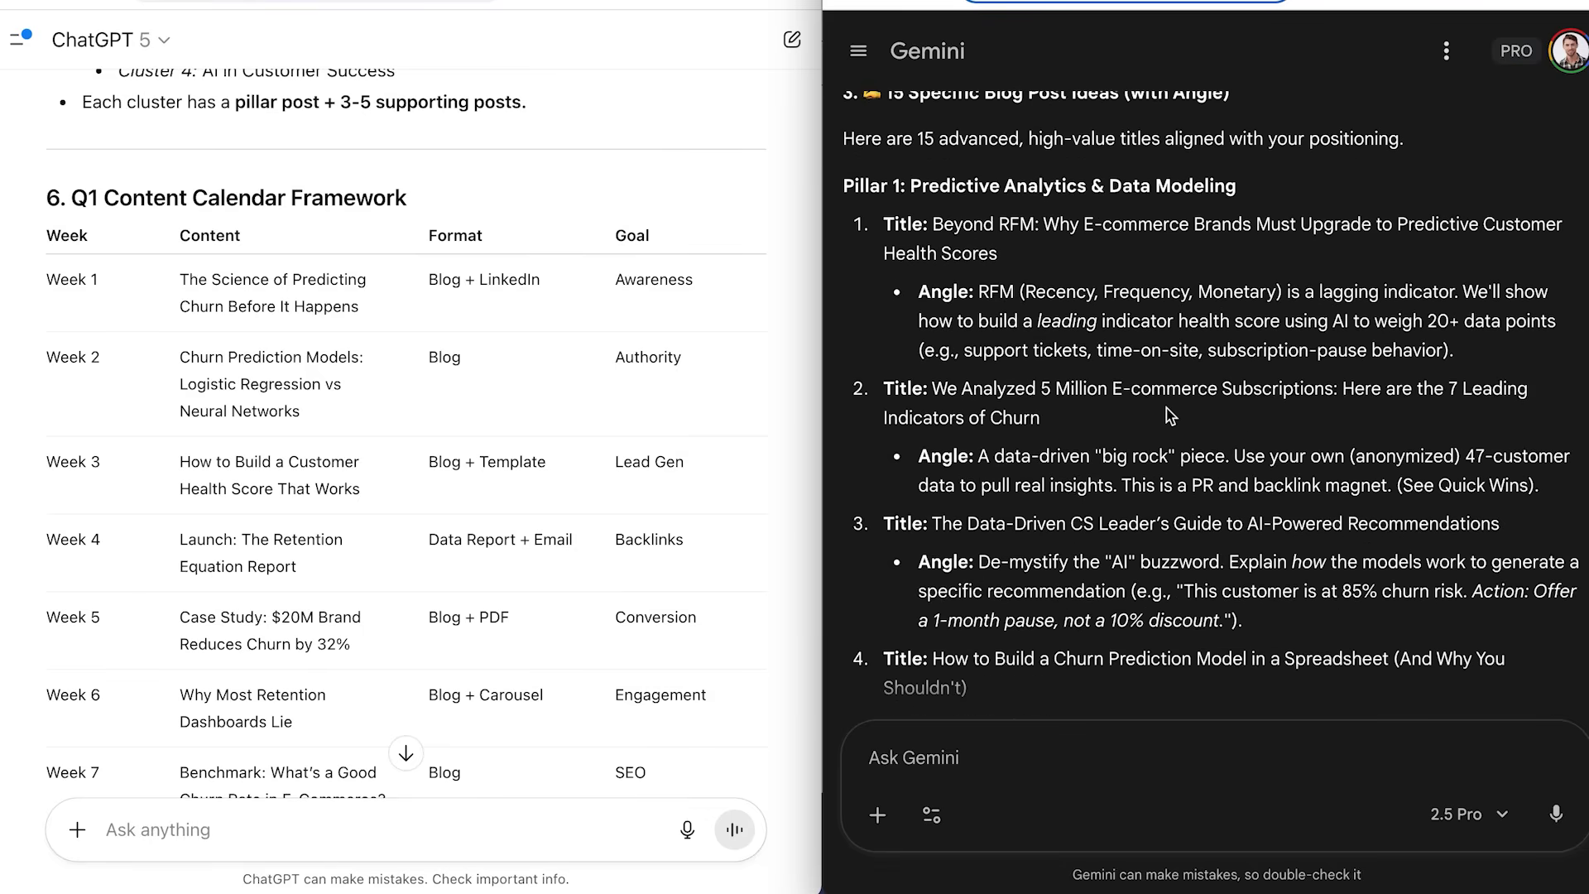
{"action": "scroll", "coordinate": [1186, 412], "scroll_direction": "down", "scroll_amount": 8}
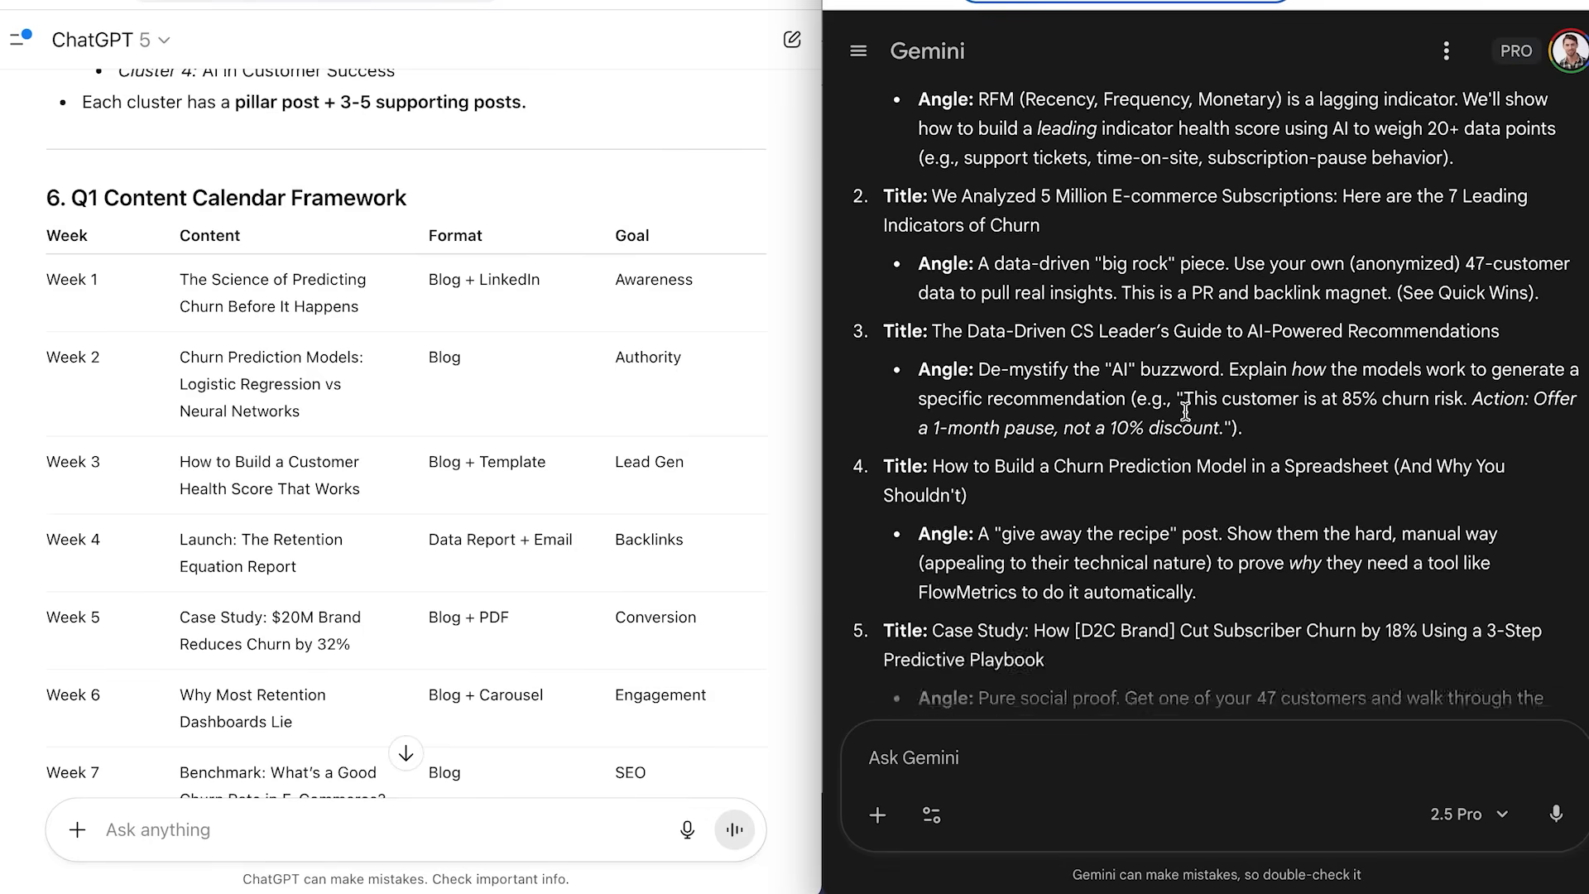
{"action": "scroll", "coordinate": [1184, 411], "scroll_direction": "down", "scroll_amount": 3}
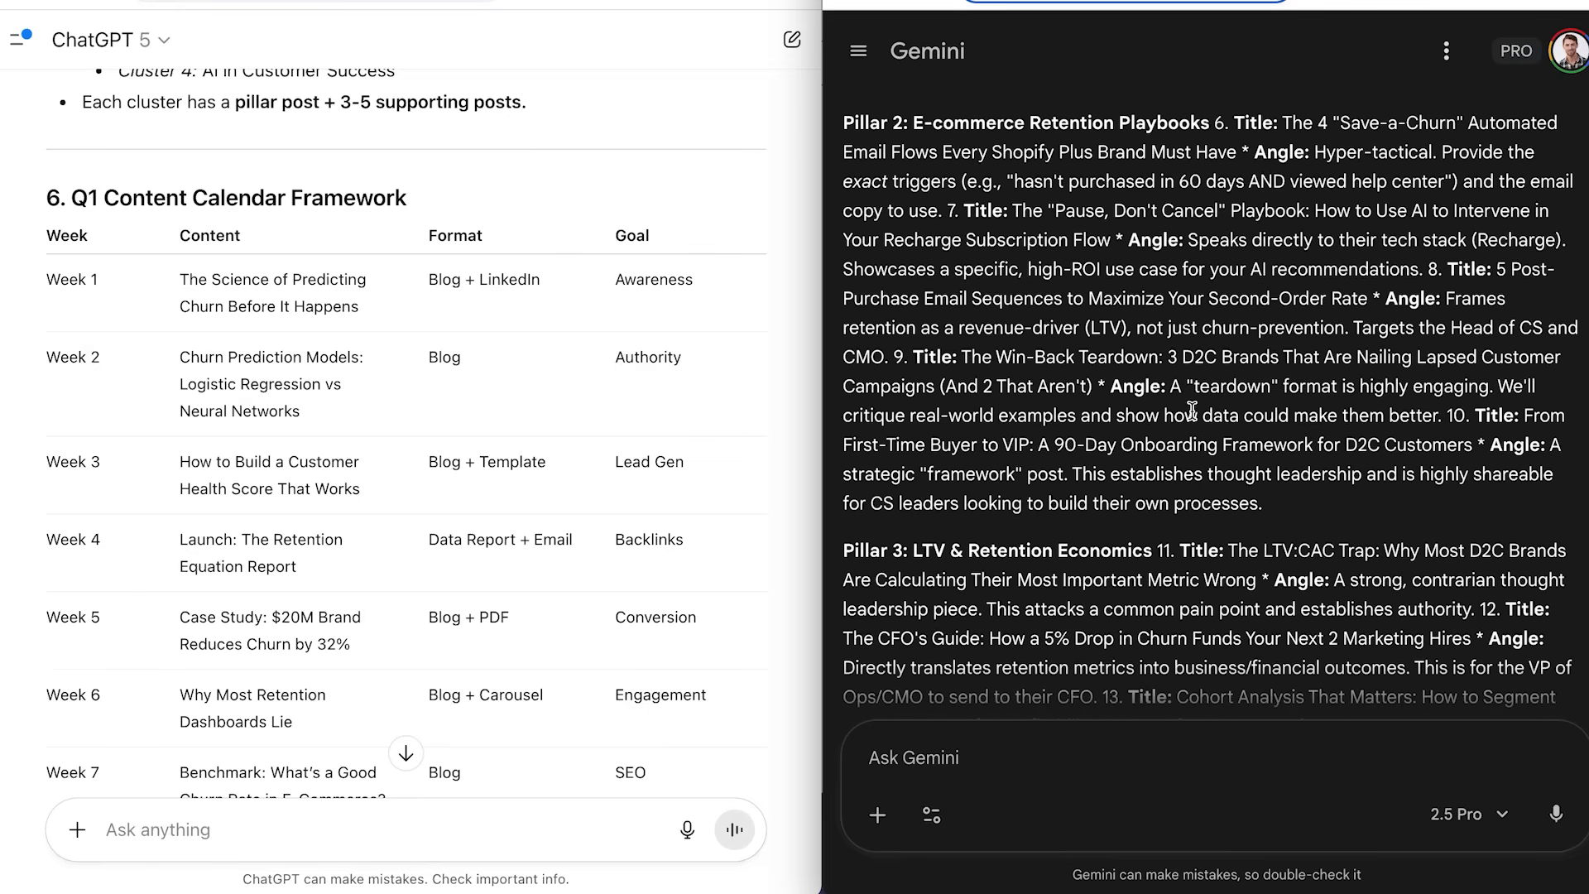
{"action": "scroll", "coordinate": [1076, 423], "scroll_direction": "down", "scroll_amount": 12}
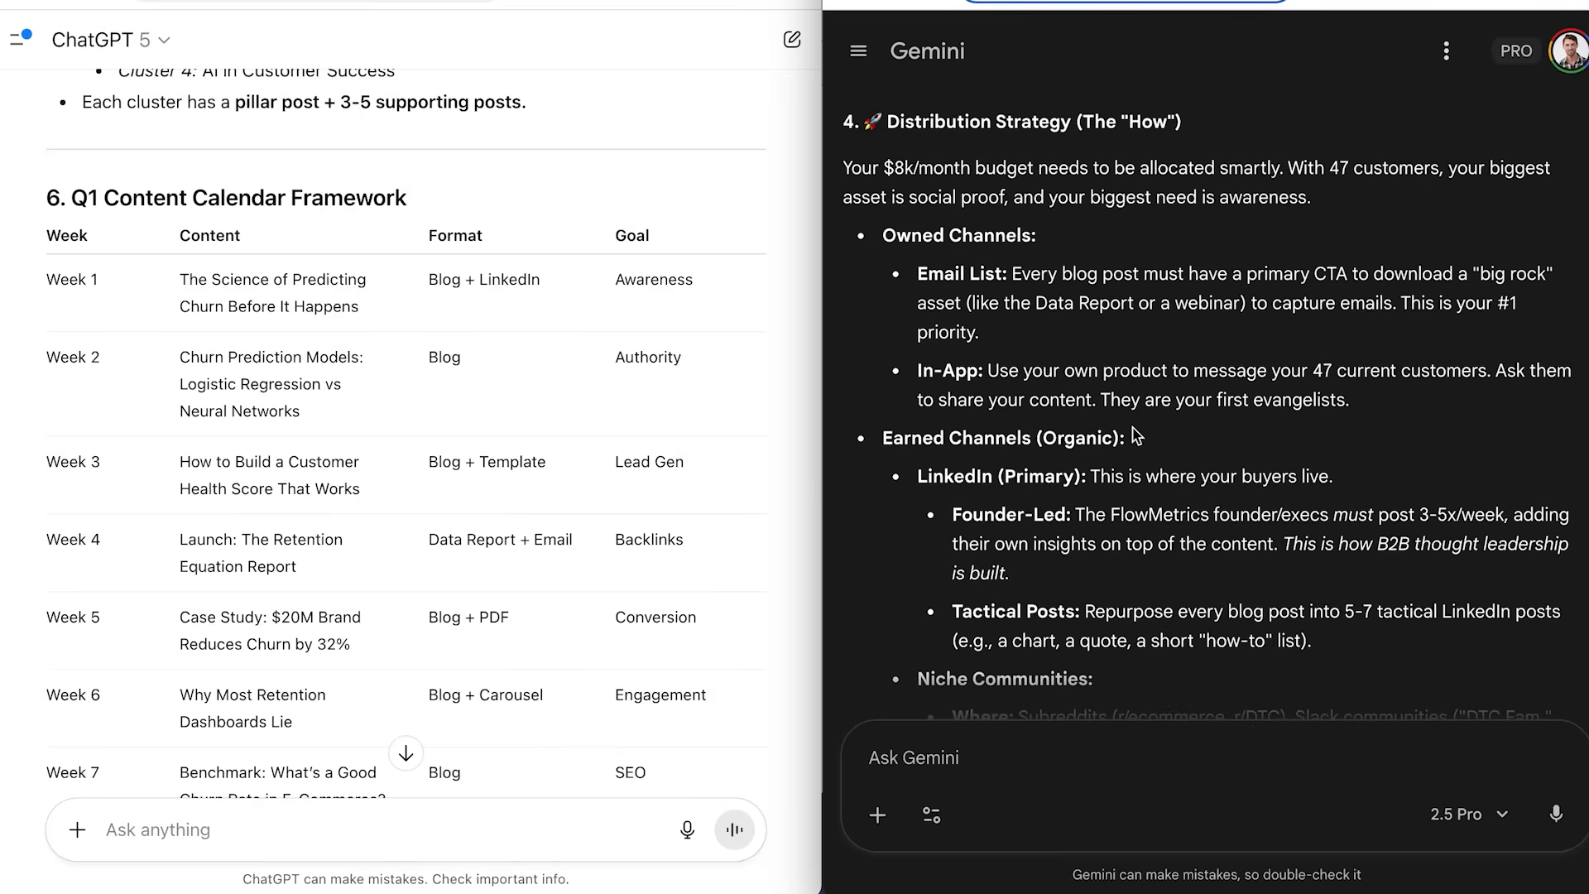
{"action": "scroll", "coordinate": [700, 385], "scroll_direction": "down", "scroll_amount": 7}
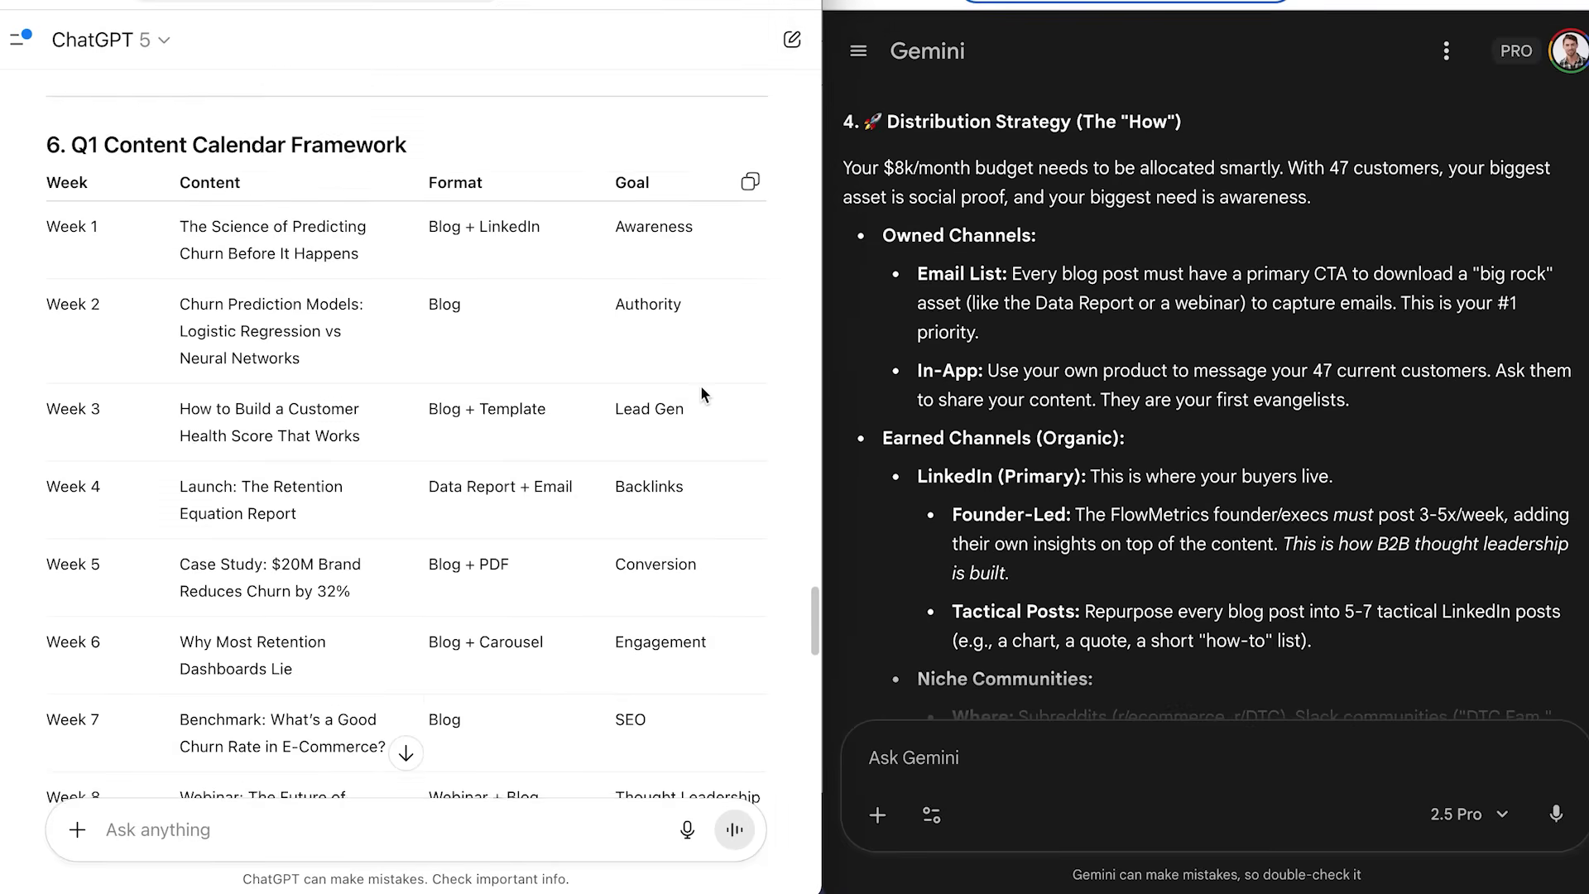
{"action": "scroll", "coordinate": [705, 390], "scroll_direction": "down", "scroll_amount": 8}
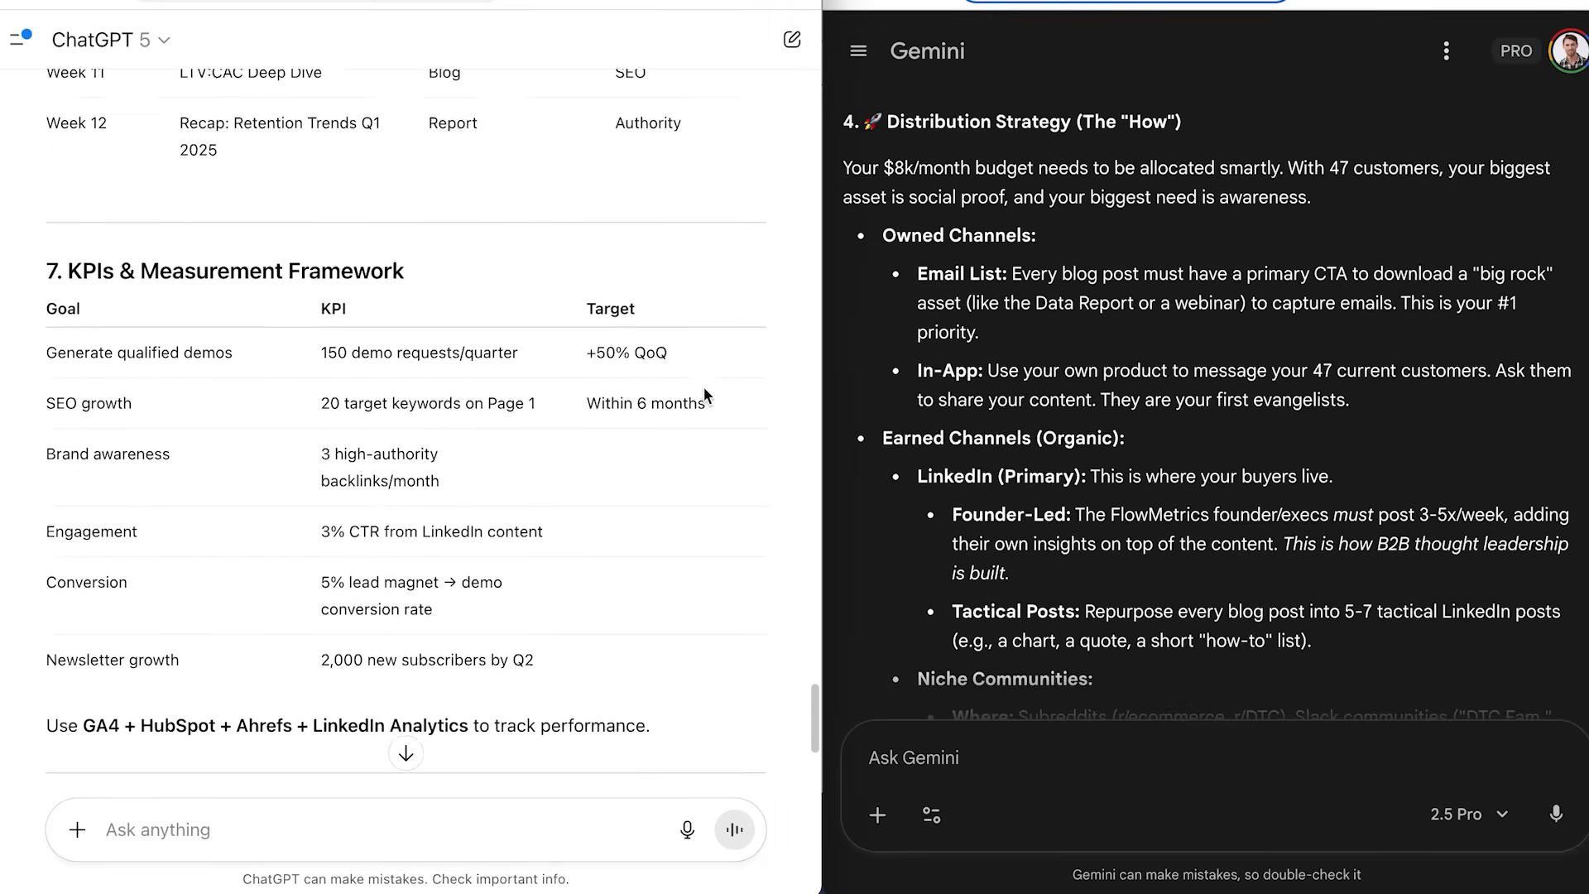
{"action": "scroll", "coordinate": [1263, 453], "scroll_direction": "down", "scroll_amount": 9}
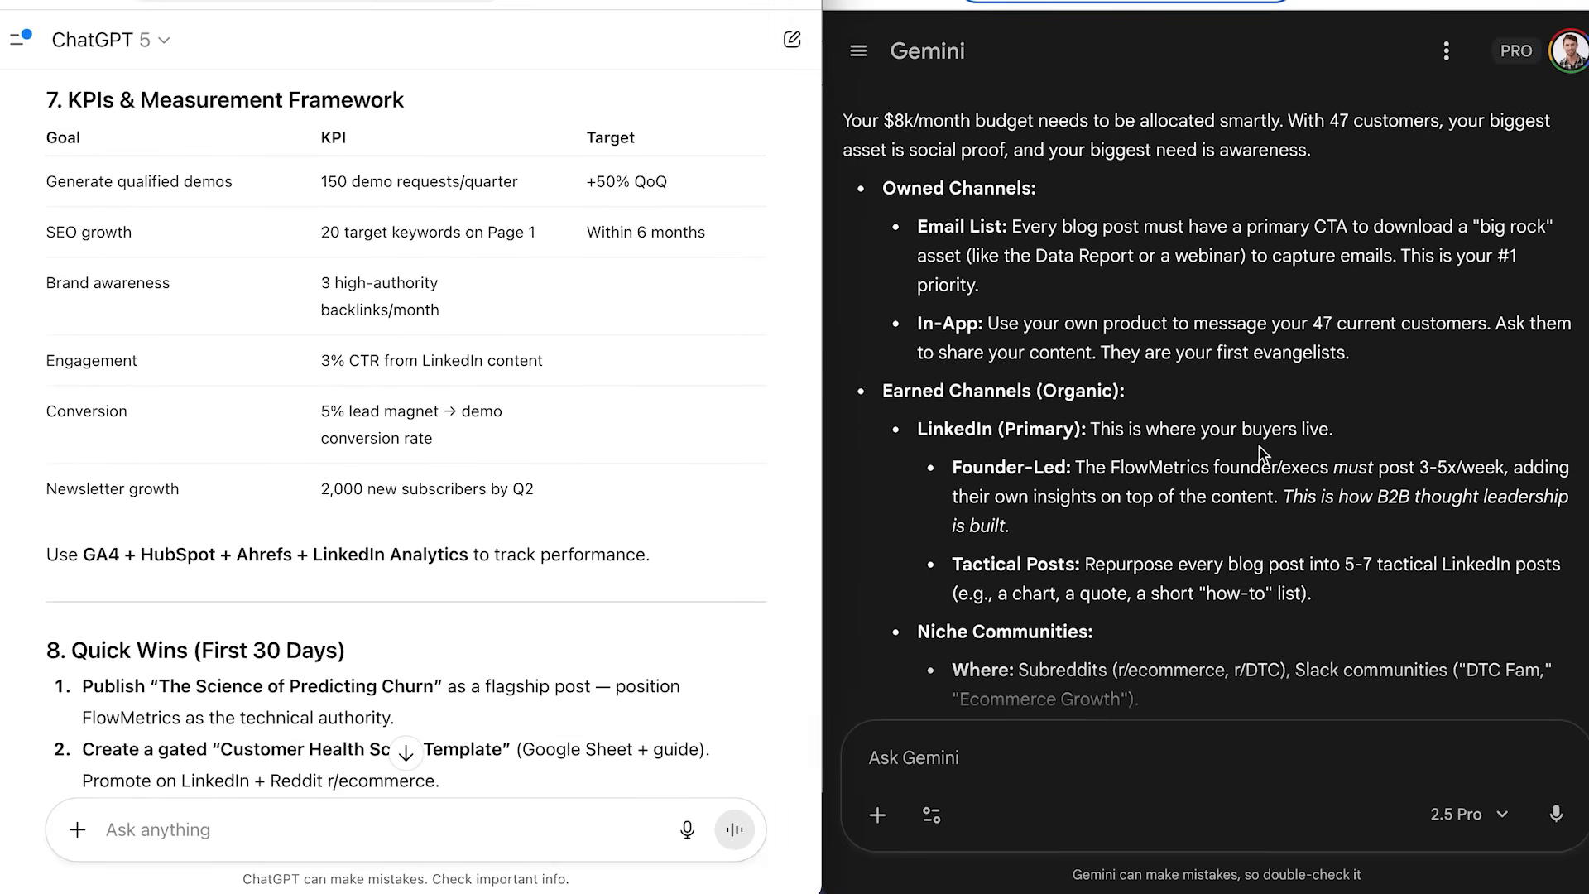
{"action": "scroll", "coordinate": [1263, 453], "scroll_direction": "down", "scroll_amount": 6}
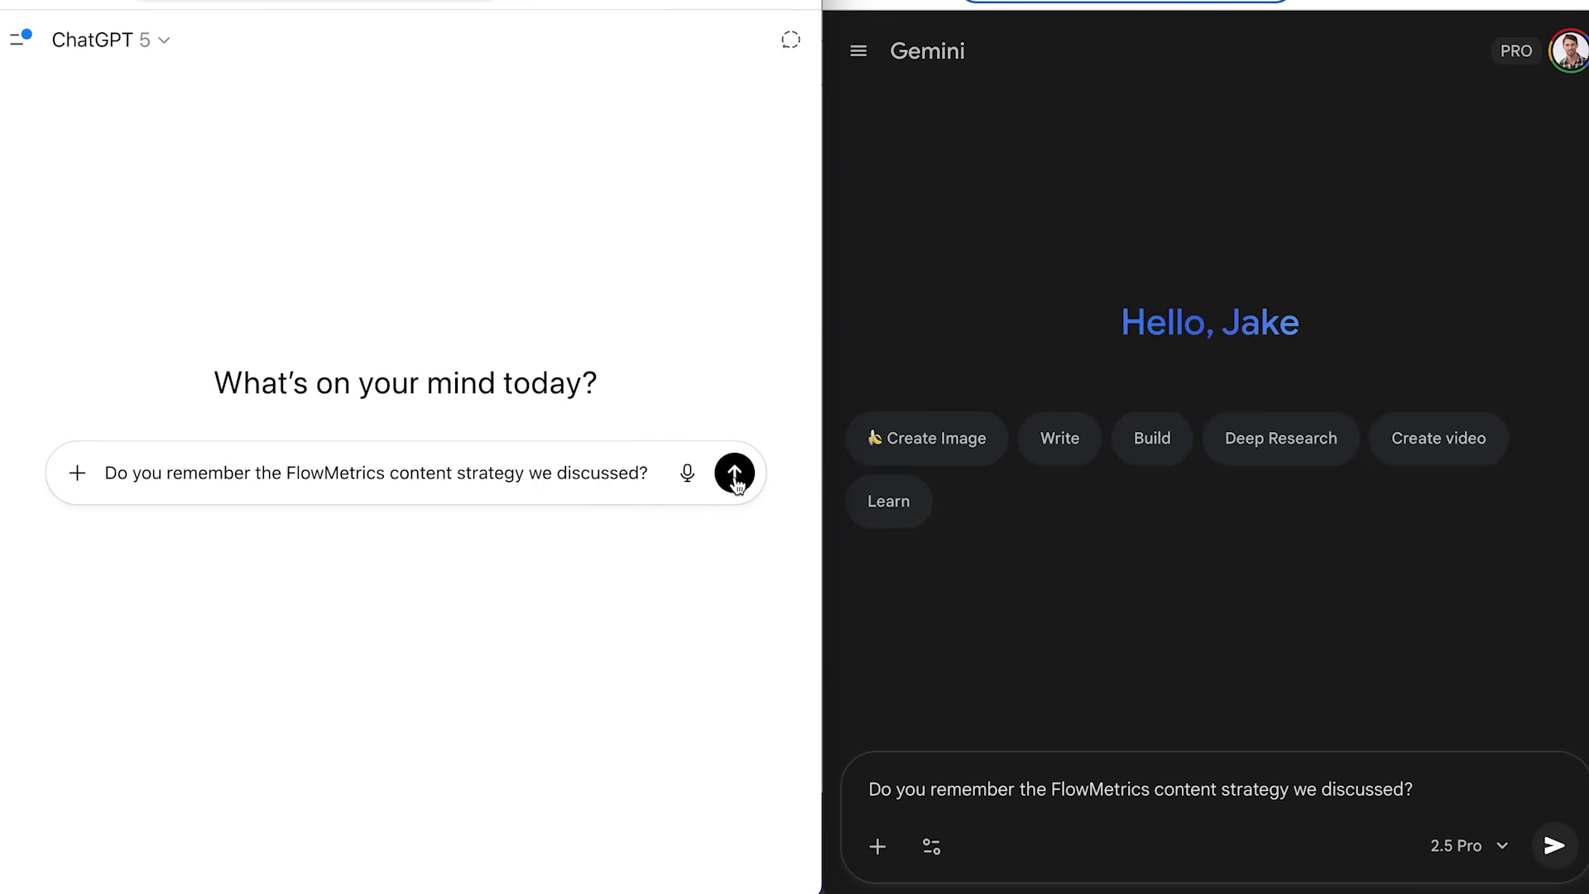
Send 'Do you remember the FlowMetrics content strategy we discussed?' to ChatGPT and Gemini, highlighting Gemini's reply.
{"action": "left_click", "coordinate": [734, 473]}
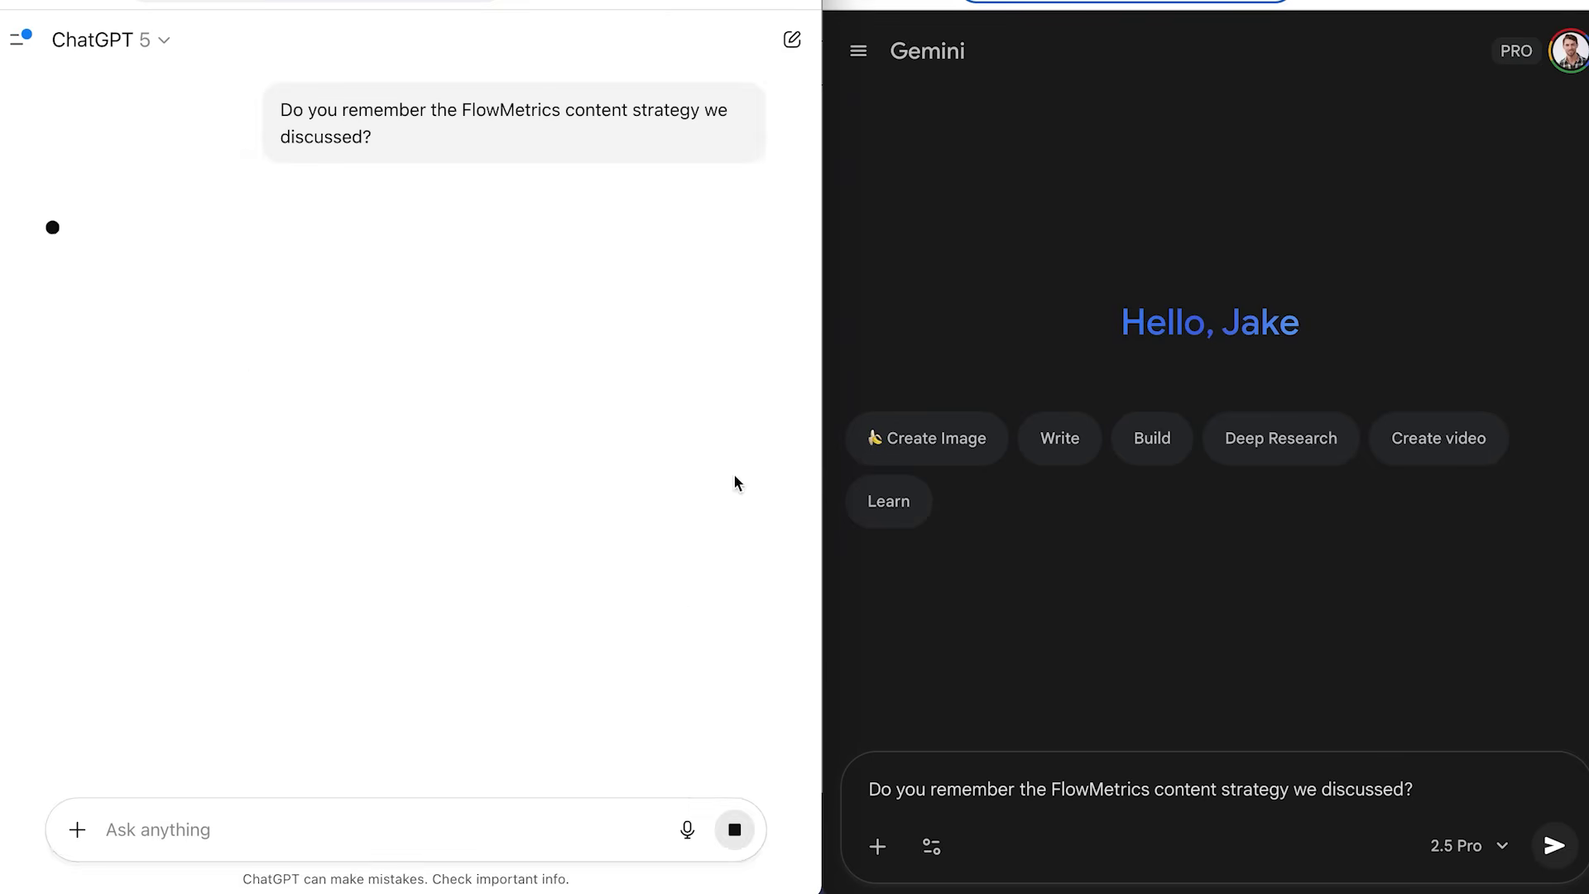
{"action": "left_click", "coordinate": [1554, 844]}
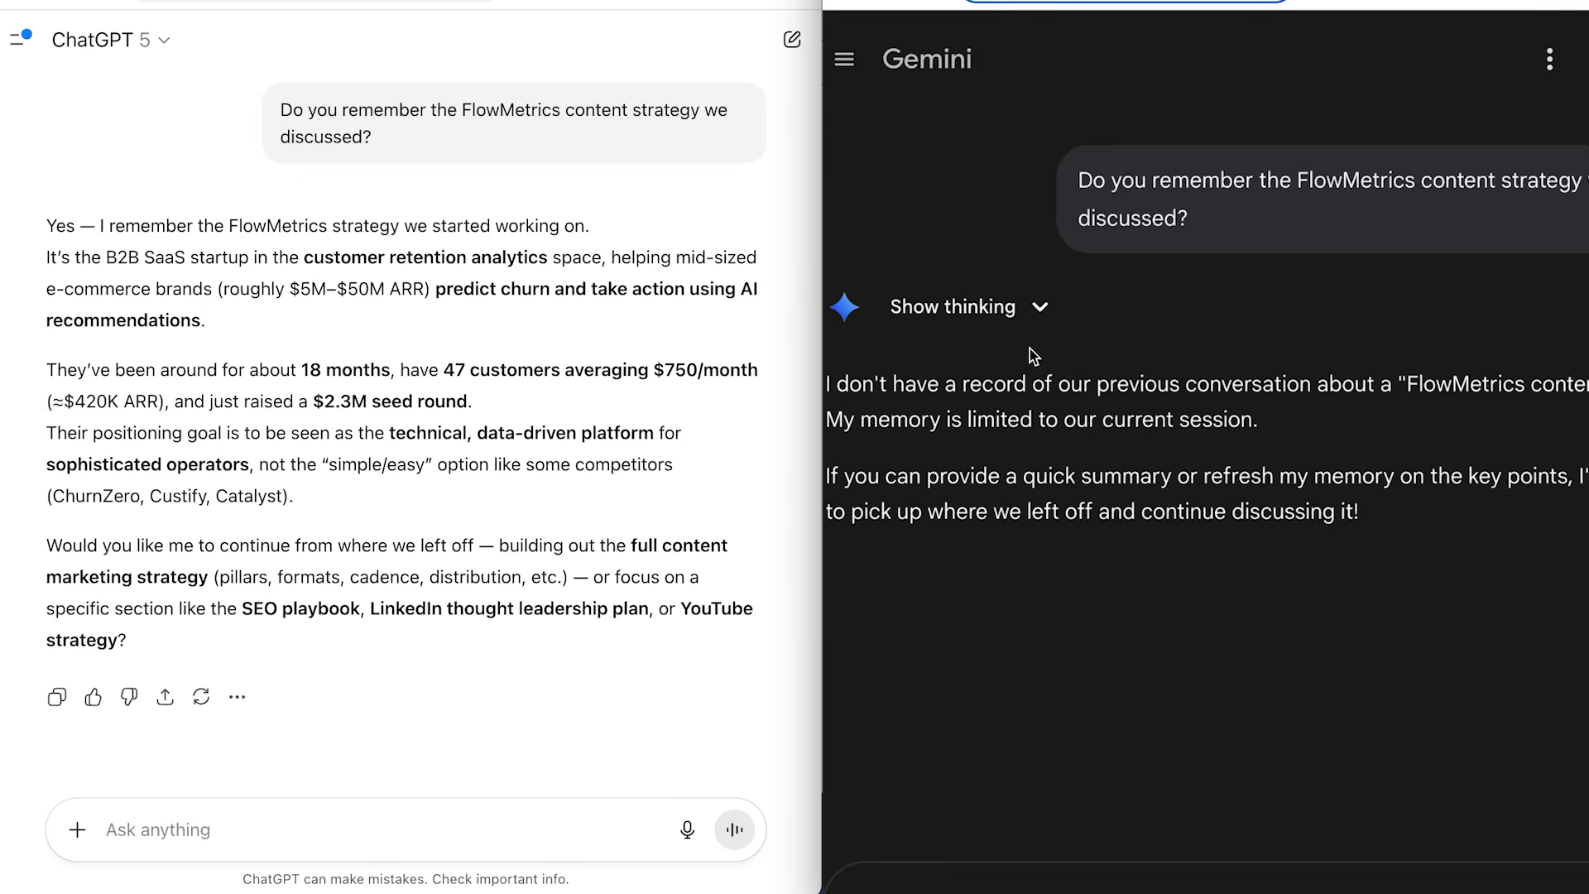
{"action": "triple_click", "coordinate": [1026, 346]}
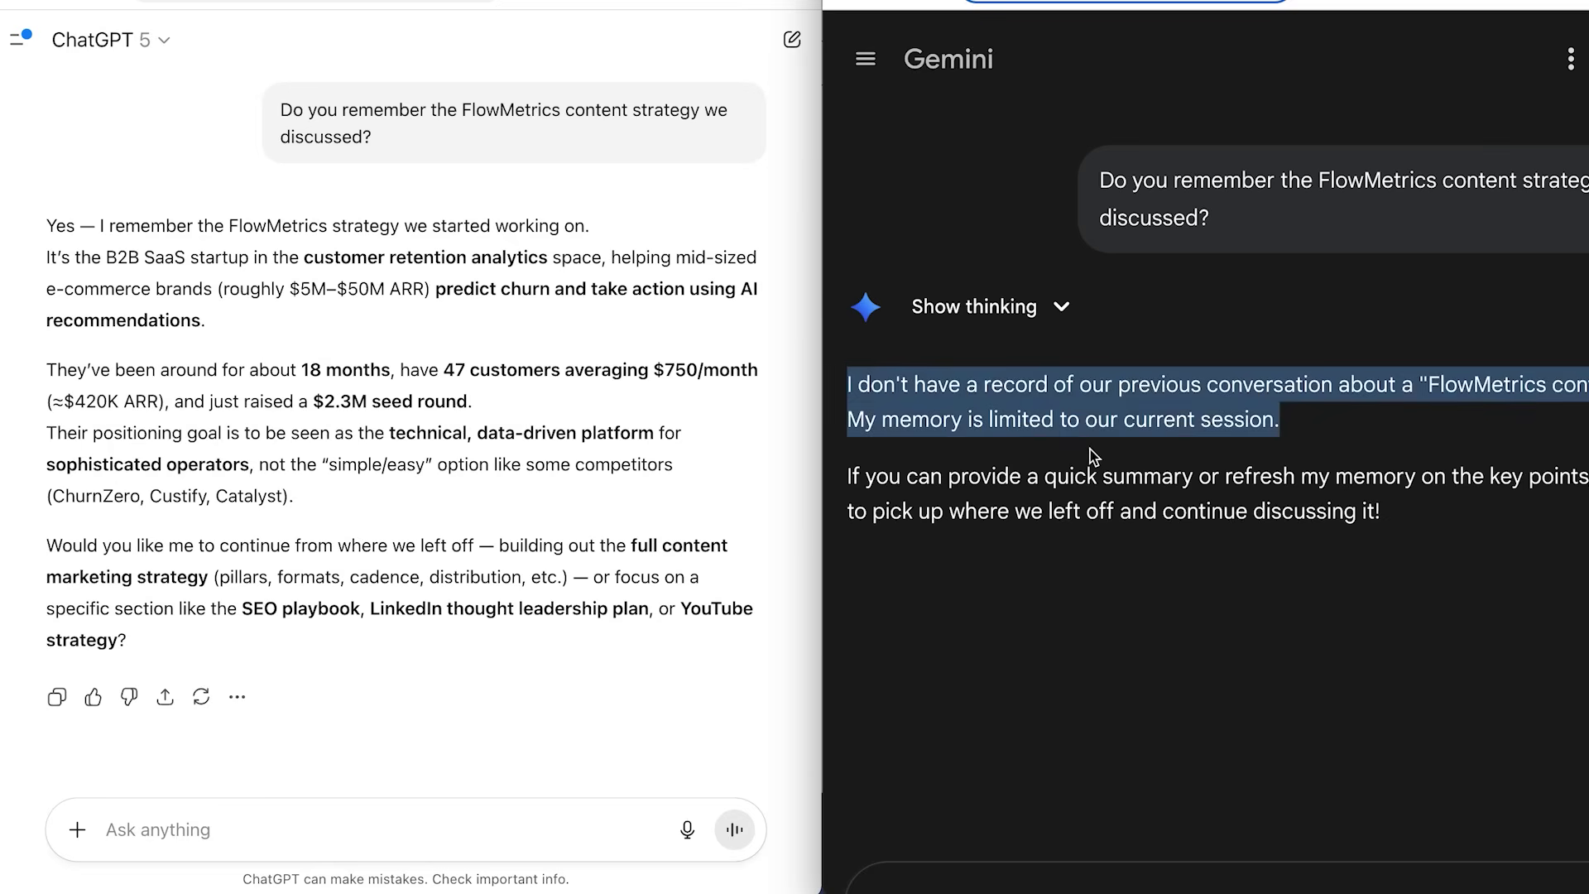
{"action": "left_click", "coordinate": [1080, 417]}
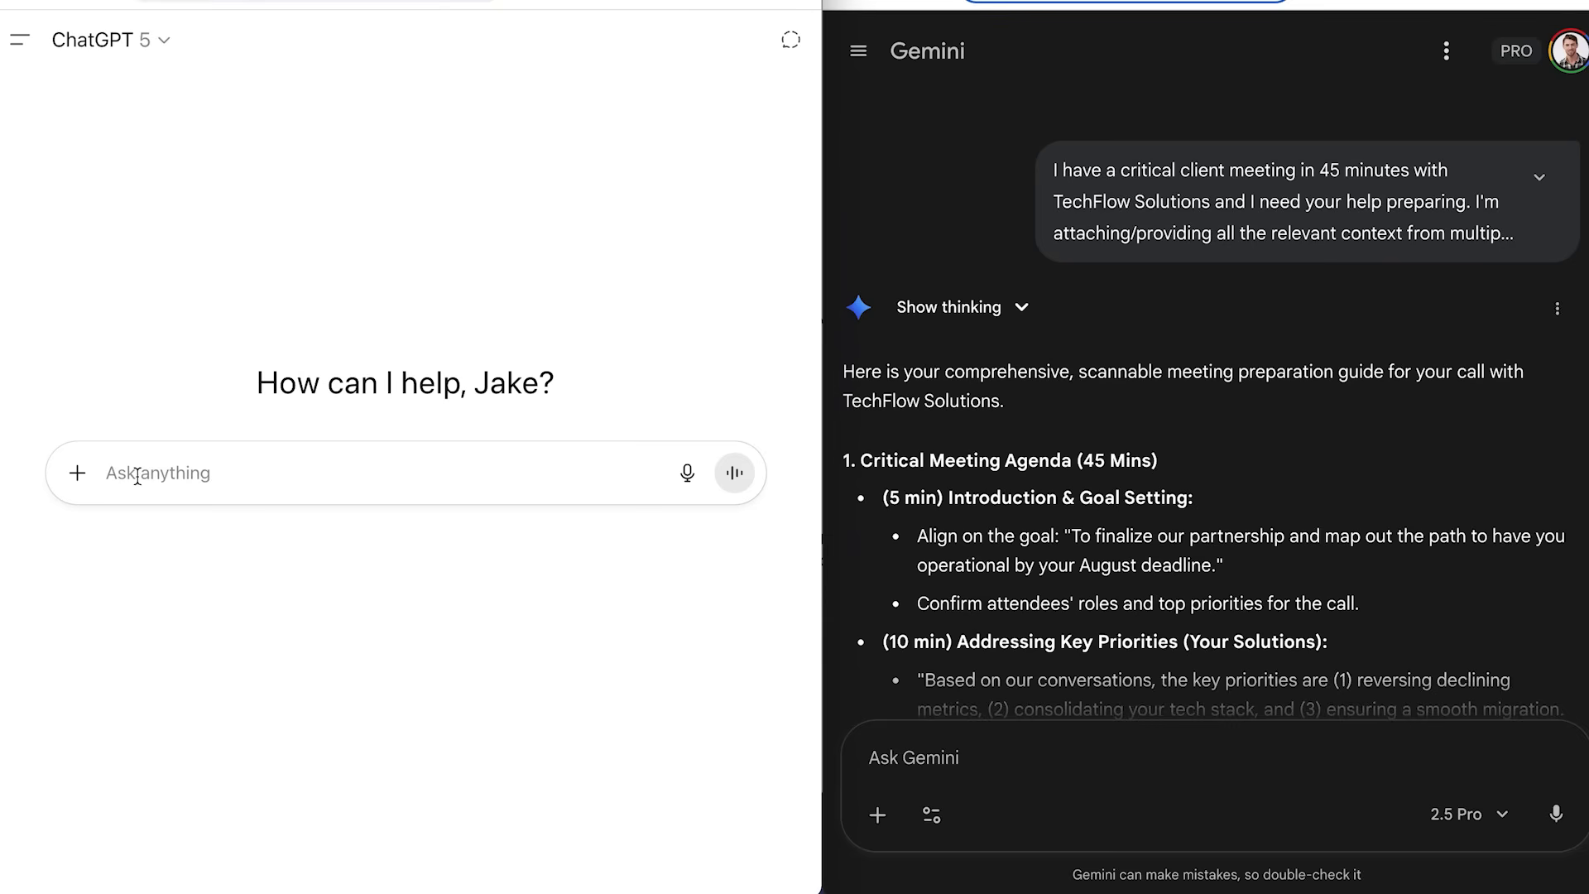
Turn on connected sources and send the pasted TechFlow client-meeting preparation prompt.
{"action": "left_click", "coordinate": [76, 475]}
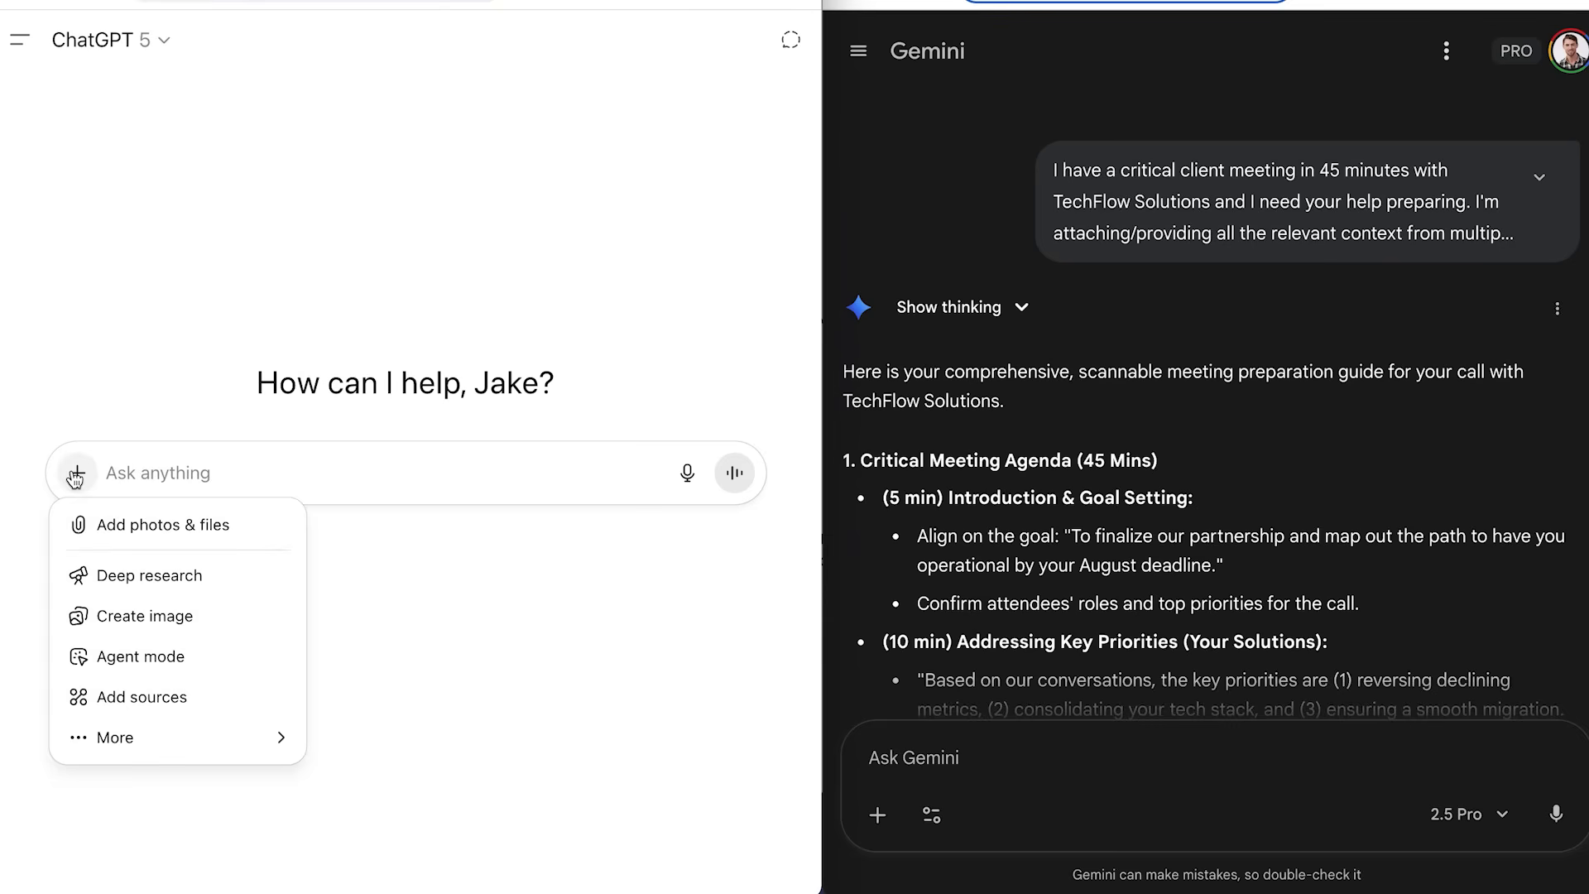
{"action": "left_click", "coordinate": [197, 700]}
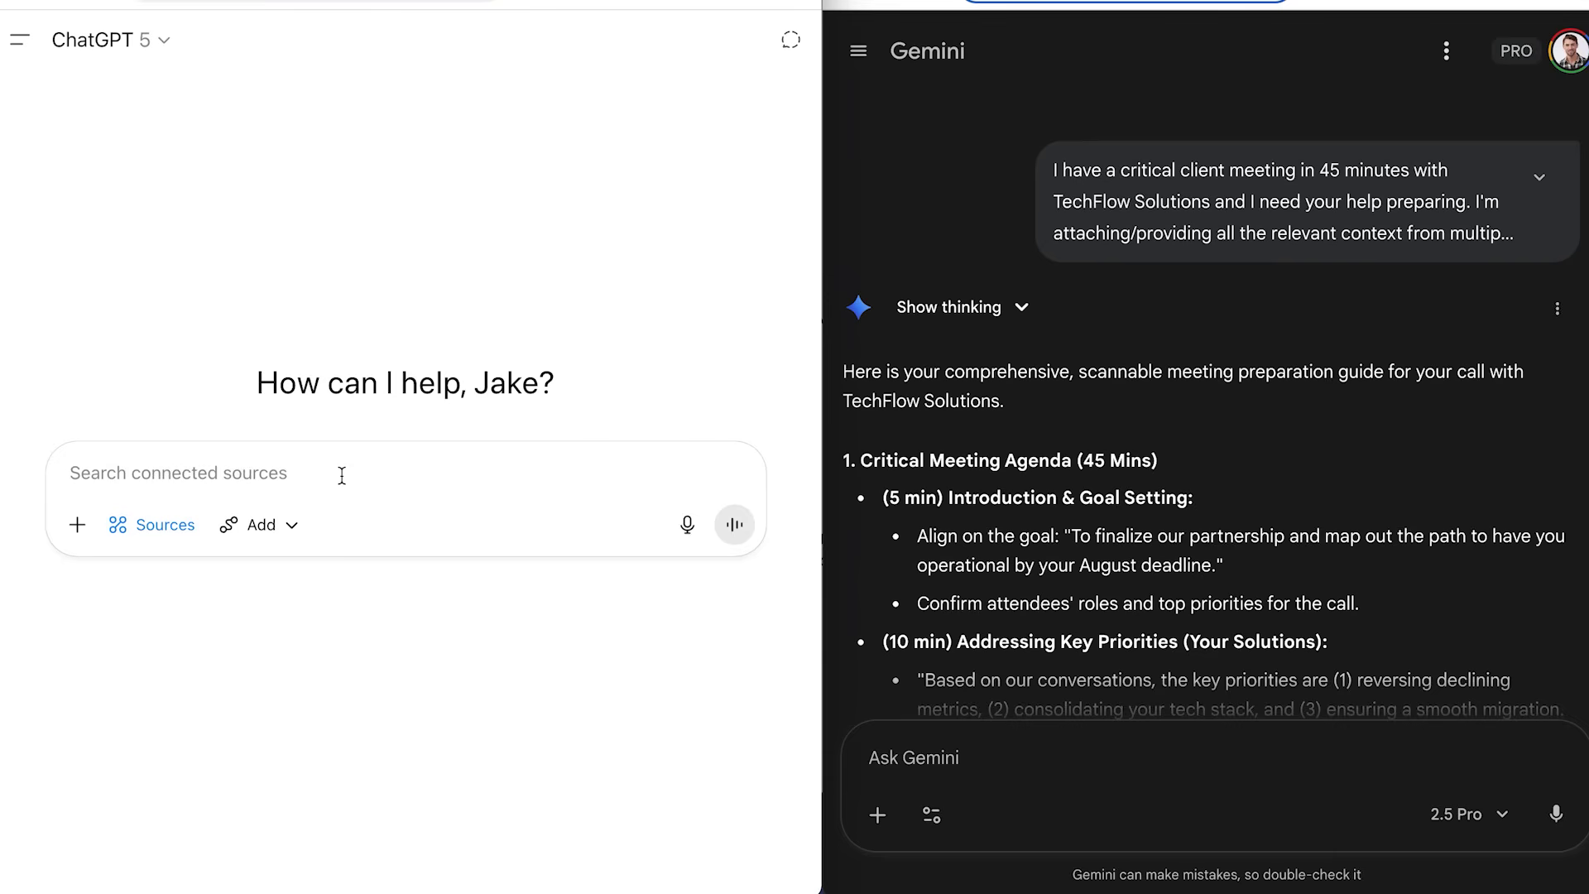
{"action": "key", "text": "ctrl+v"}
{"action": "left_click", "coordinate": [734, 729]}
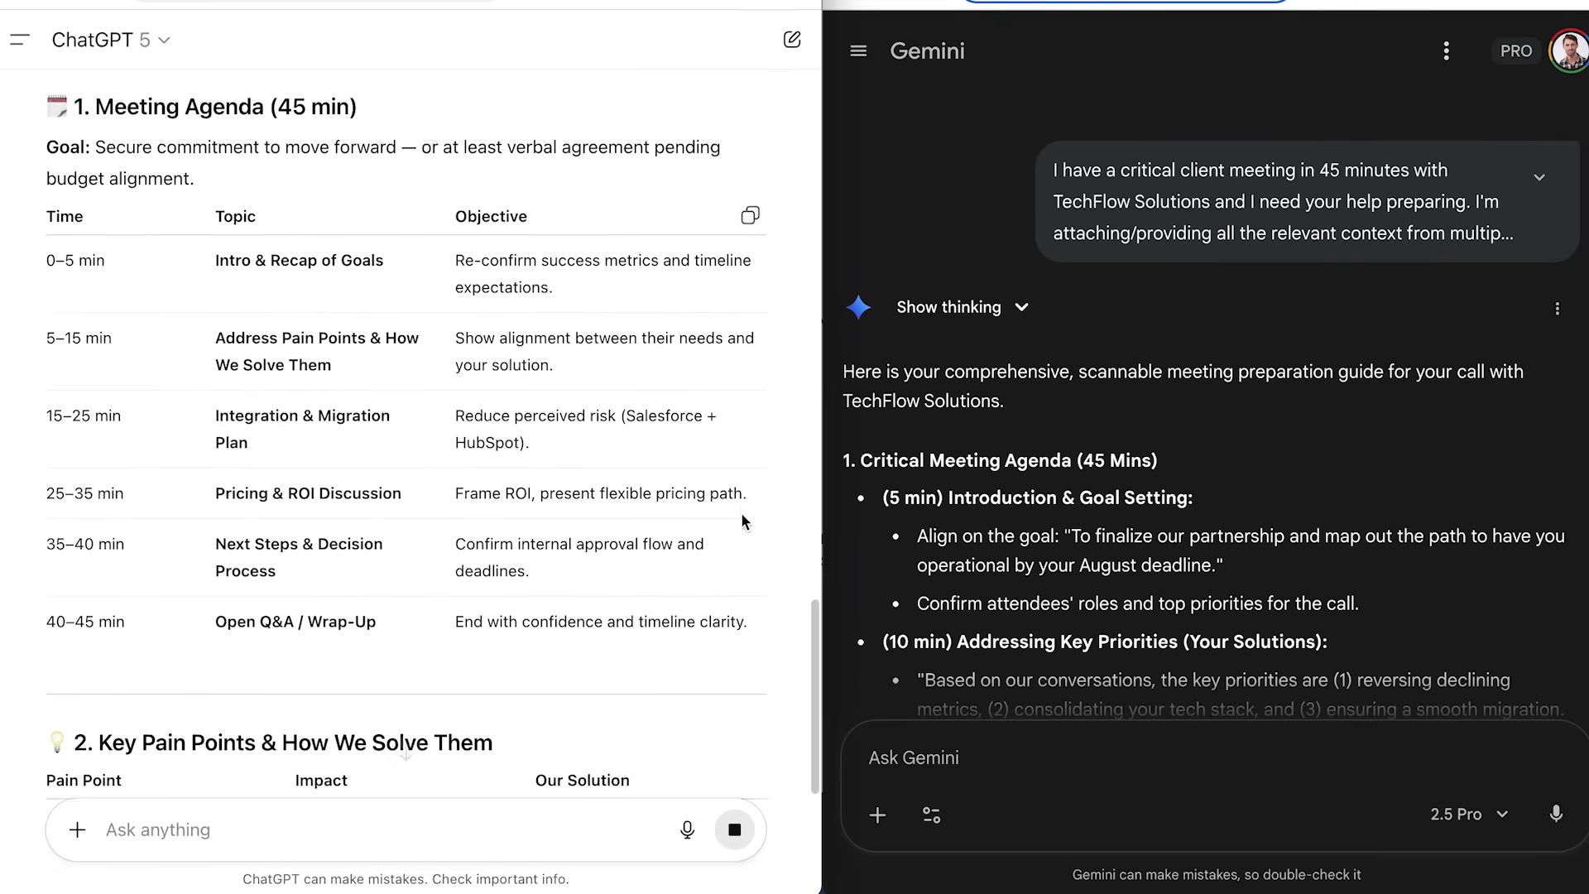
Read through the sales plan response down to its pricing strategy and timeline.
{"action": "scroll", "coordinate": [977, 527], "scroll_direction": "down", "scroll_amount": 3}
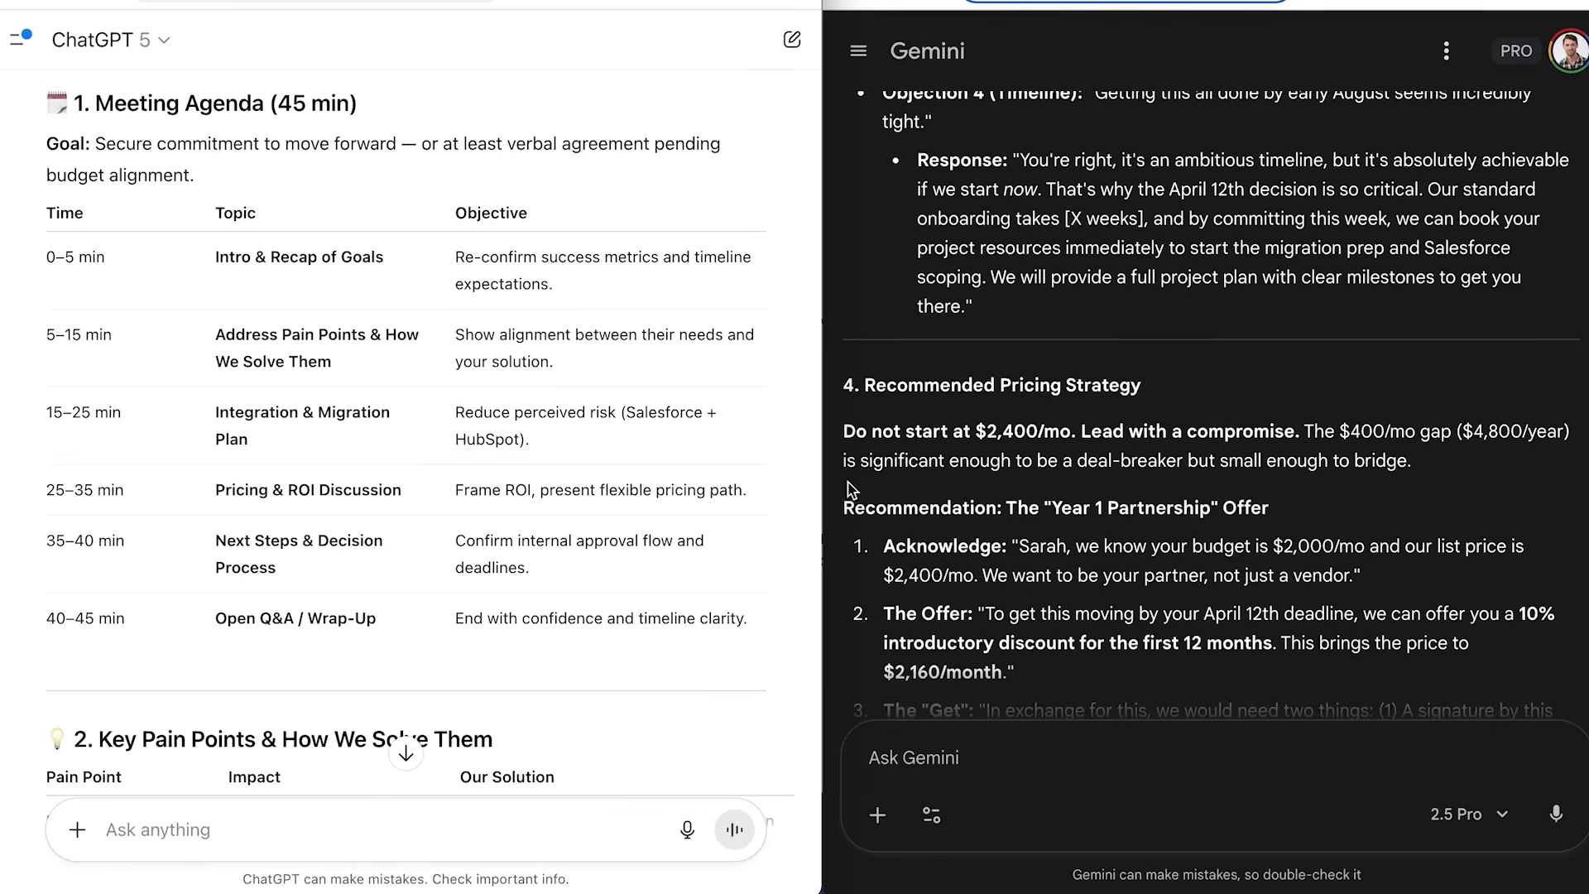
{"action": "scroll", "coordinate": [740, 480], "scroll_direction": "down", "scroll_amount": 5}
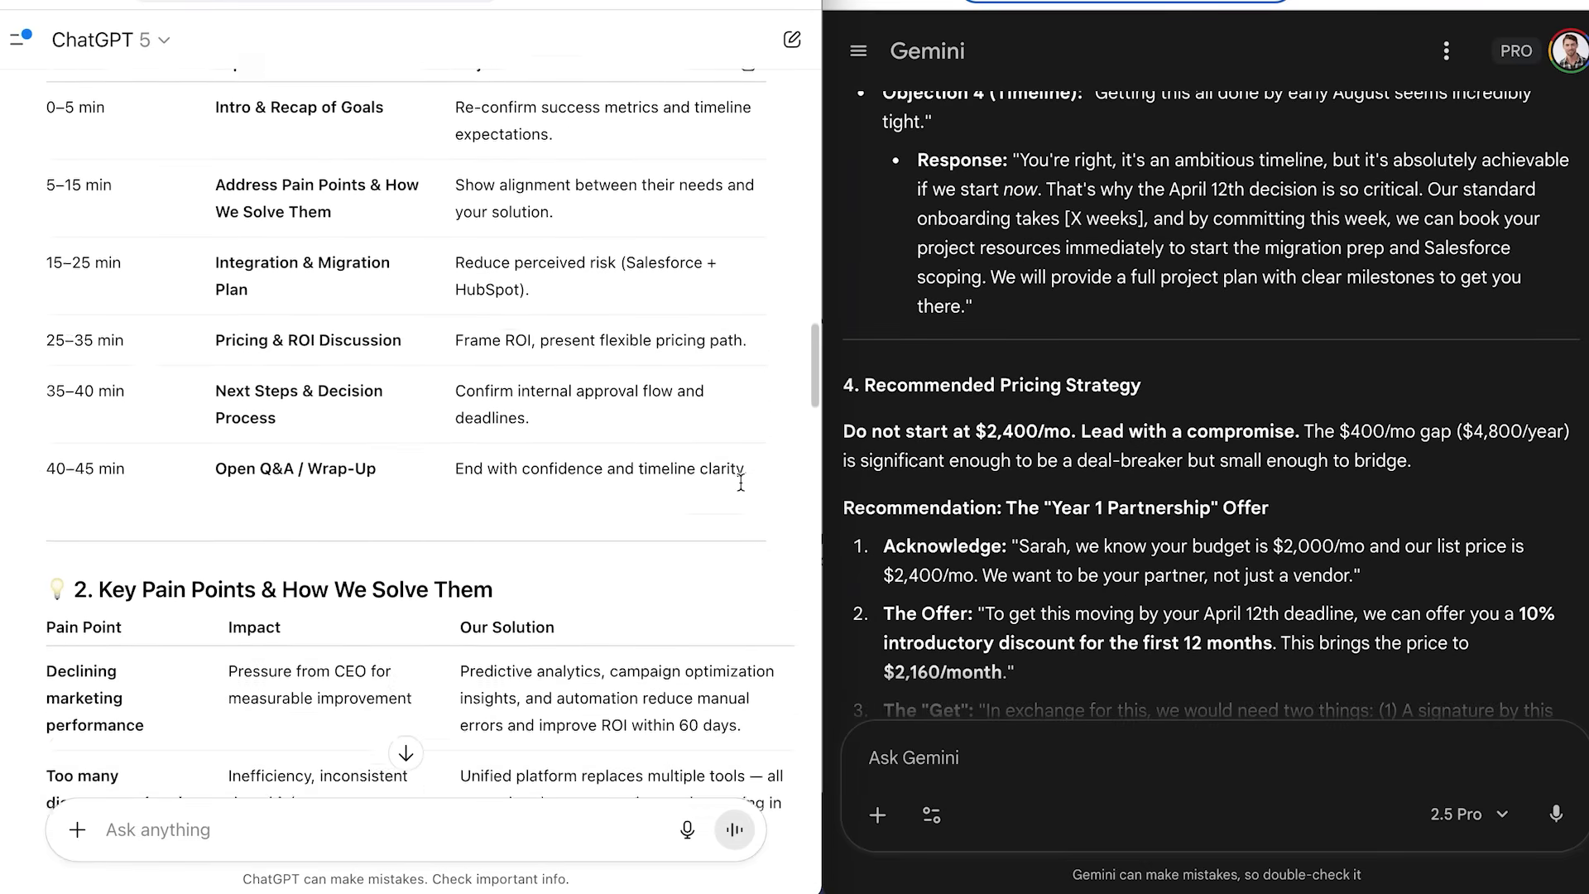
{"action": "scroll", "coordinate": [741, 487], "scroll_direction": "down", "scroll_amount": 5}
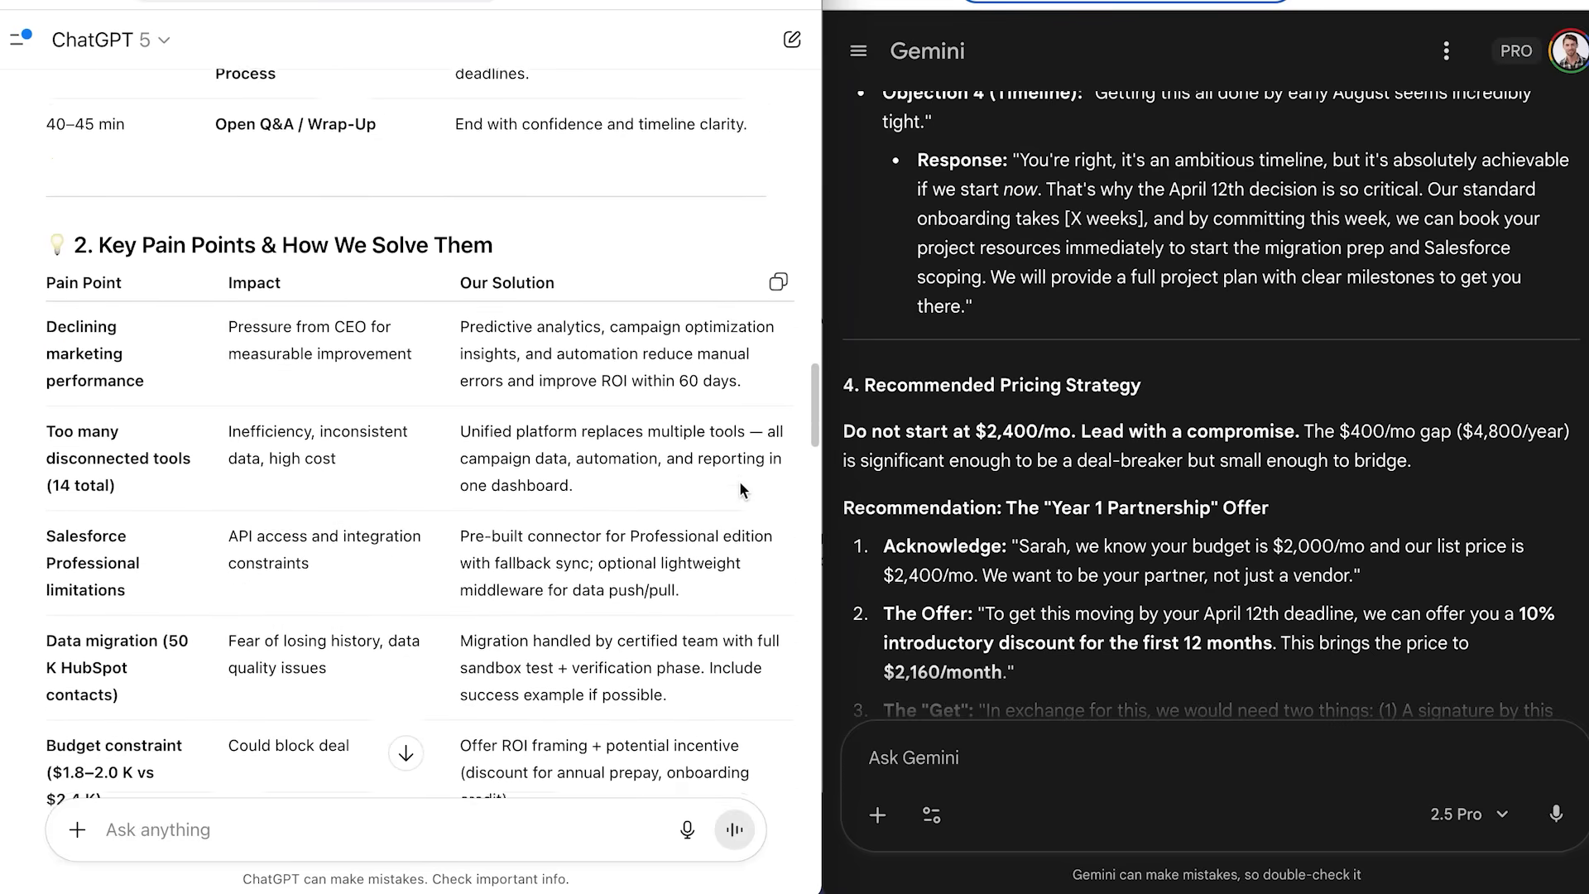
{"action": "scroll", "coordinate": [741, 490], "scroll_direction": "down", "scroll_amount": 4}
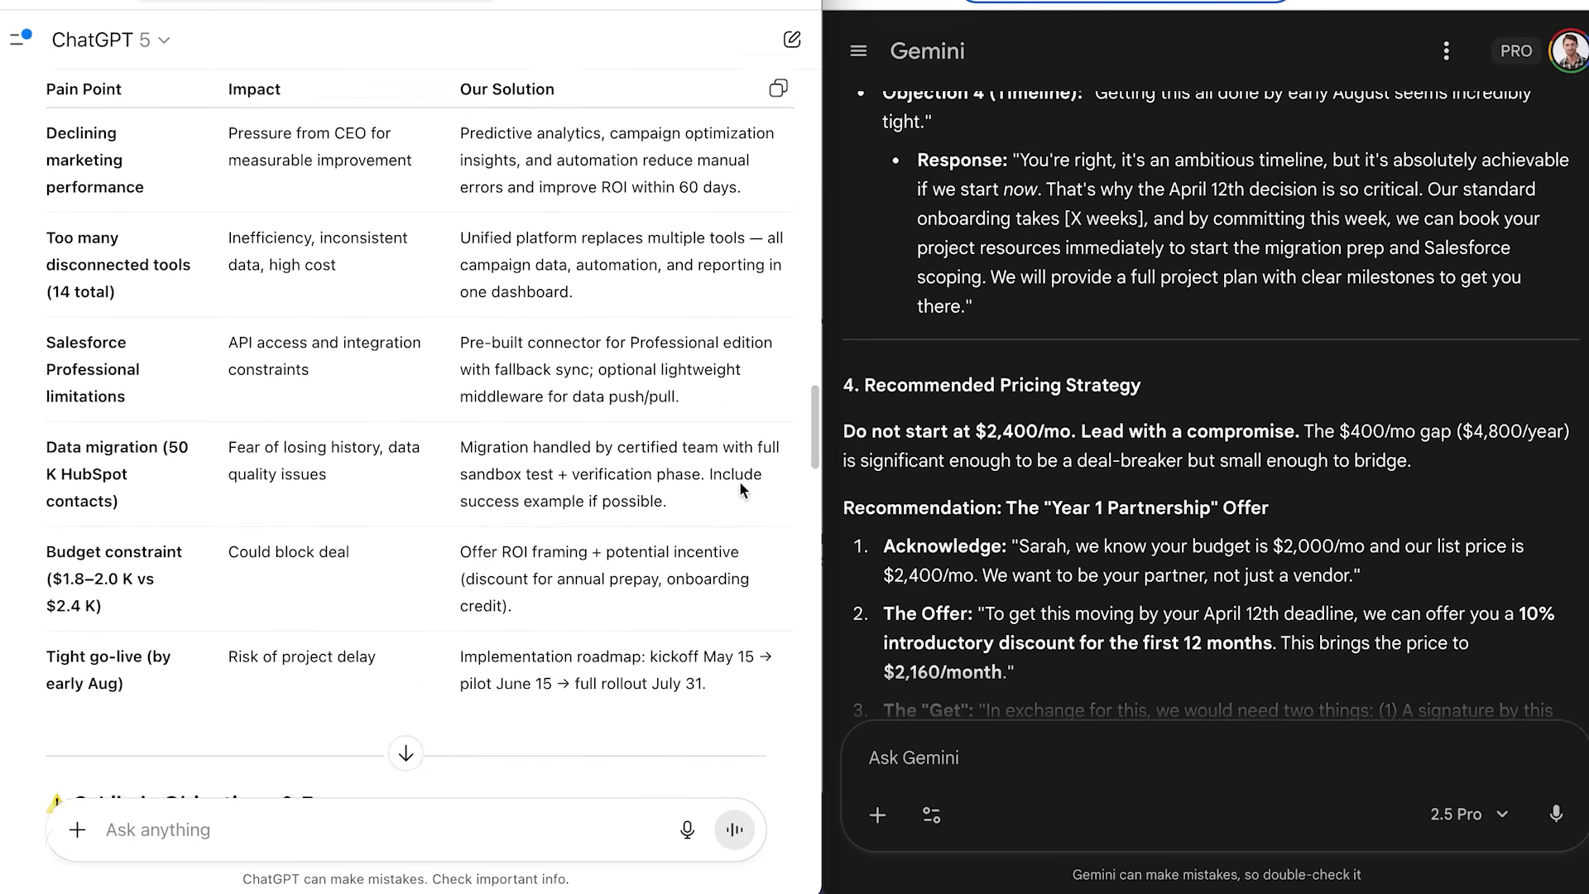
{"action": "scroll", "coordinate": [741, 490], "scroll_direction": "down", "scroll_amount": 8}
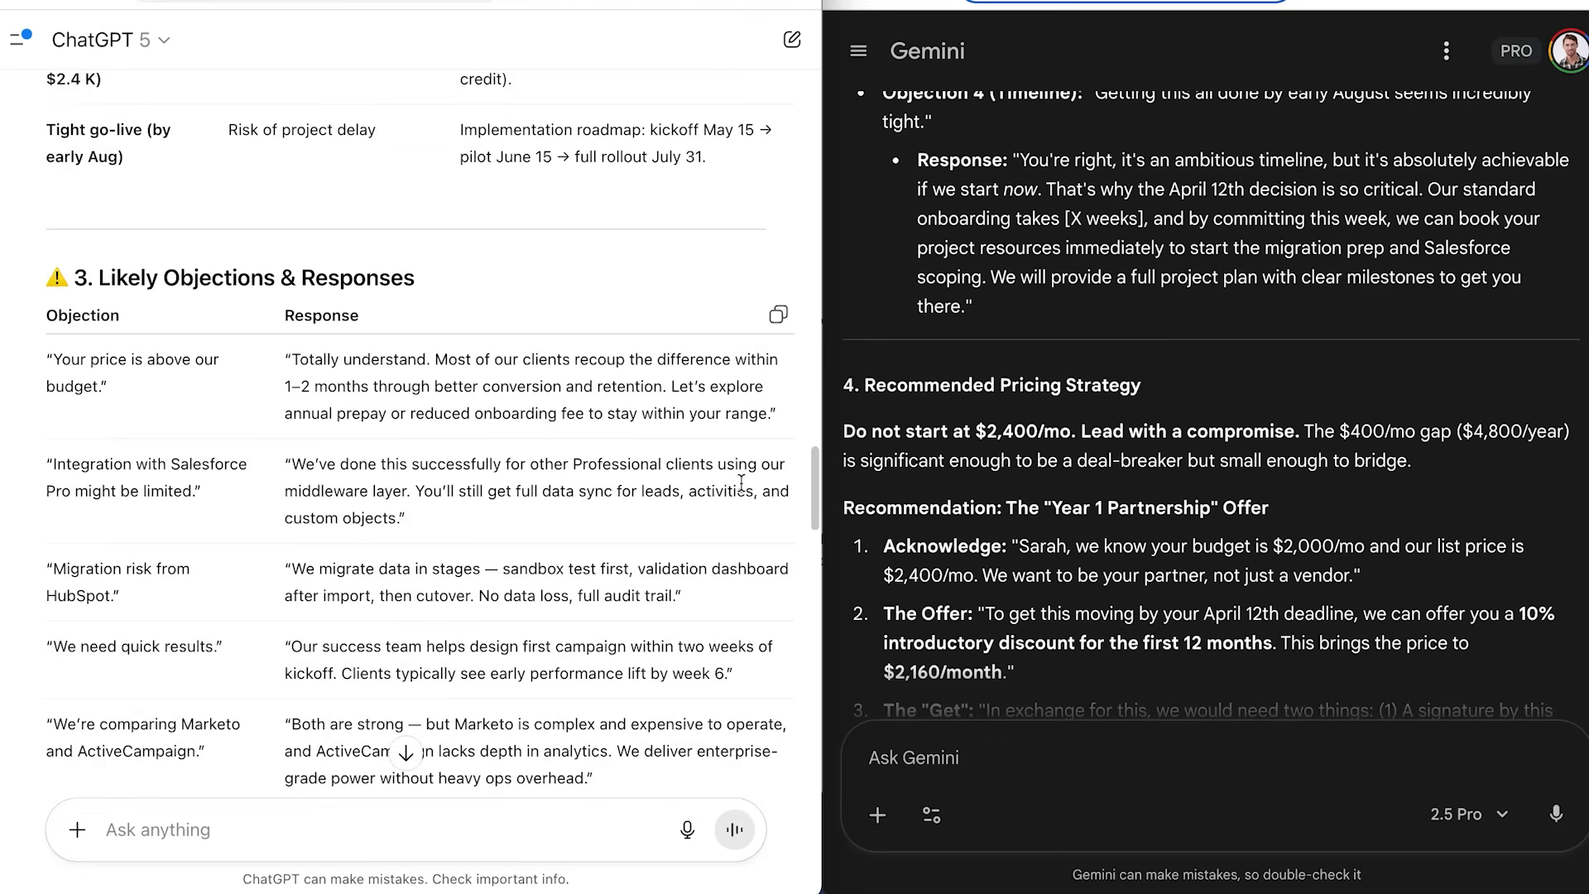
{"action": "scroll", "coordinate": [742, 490], "scroll_direction": "down", "scroll_amount": 7}
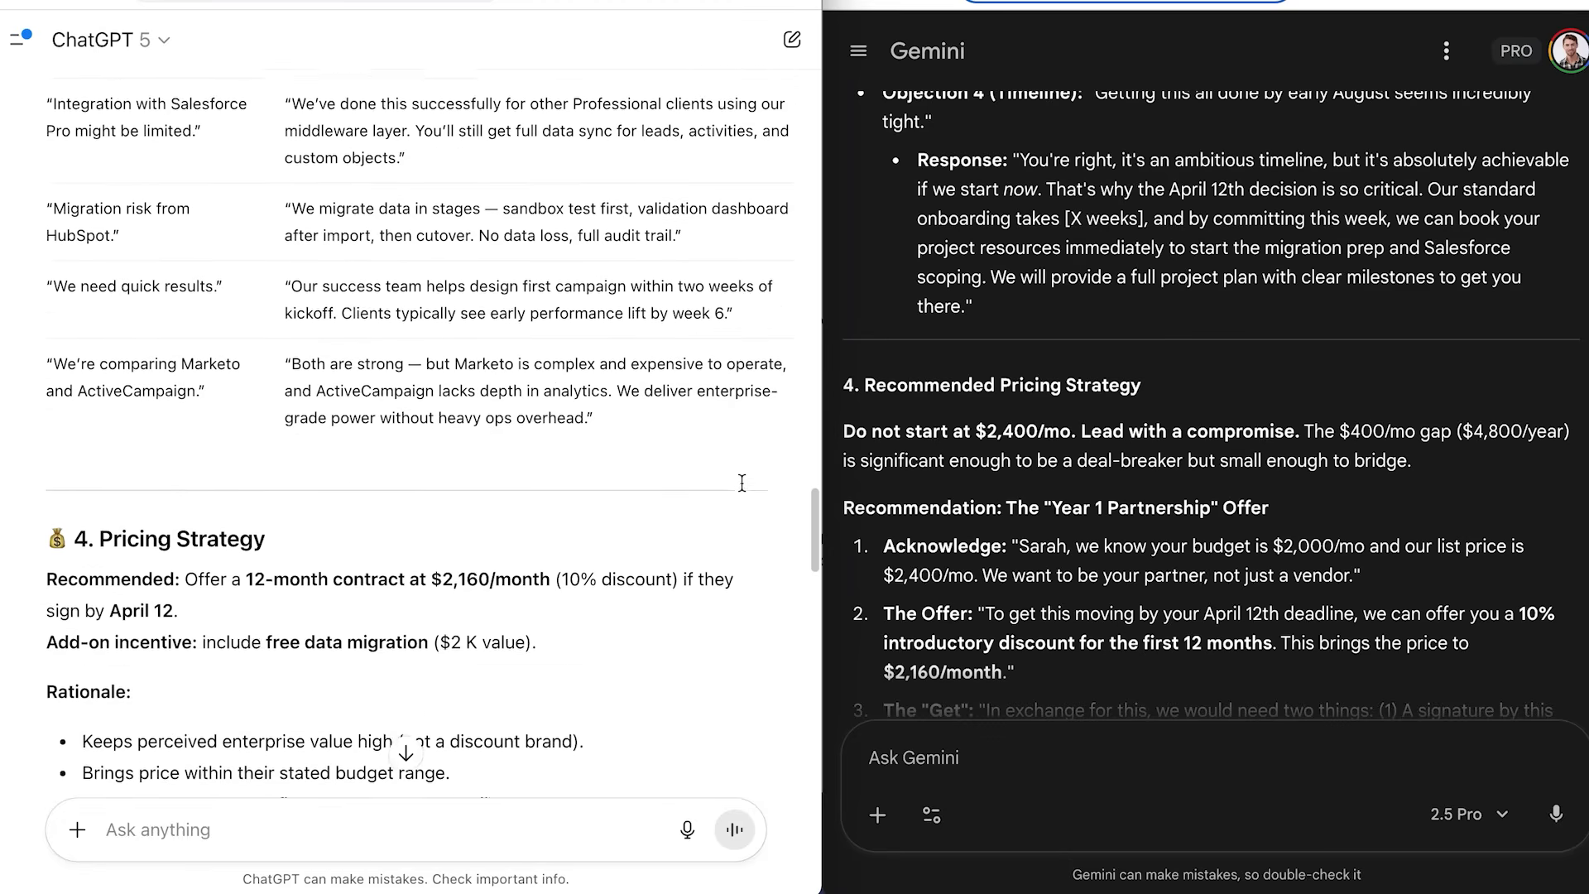
{"action": "scroll", "coordinate": [742, 490], "scroll_direction": "down", "scroll_amount": 6}
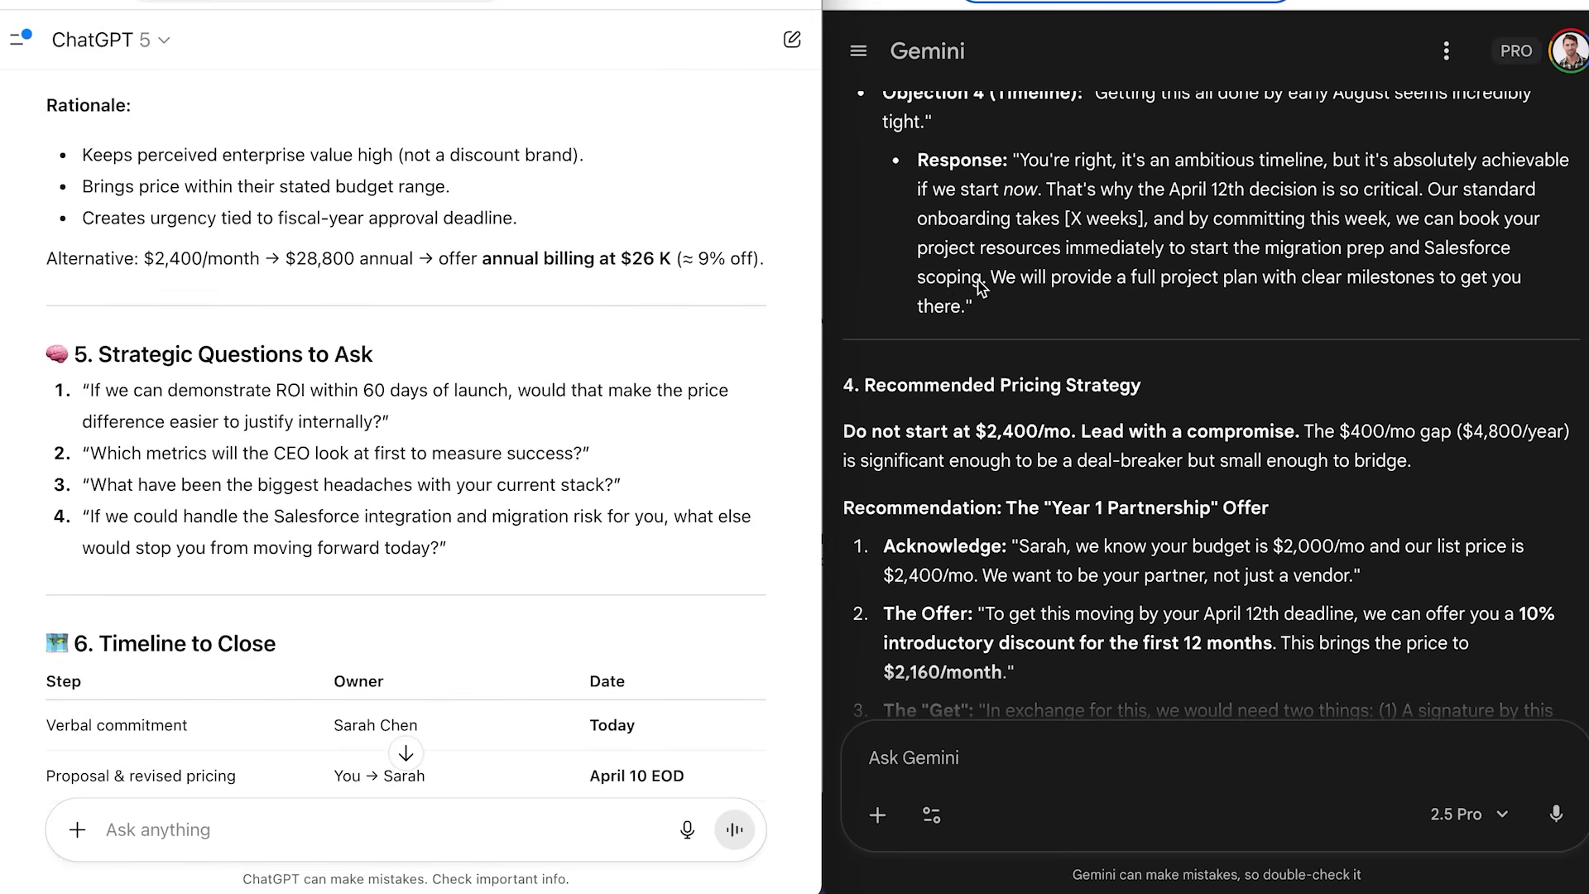
{"action": "scroll", "coordinate": [970, 373], "scroll_direction": "down", "scroll_amount": 3}
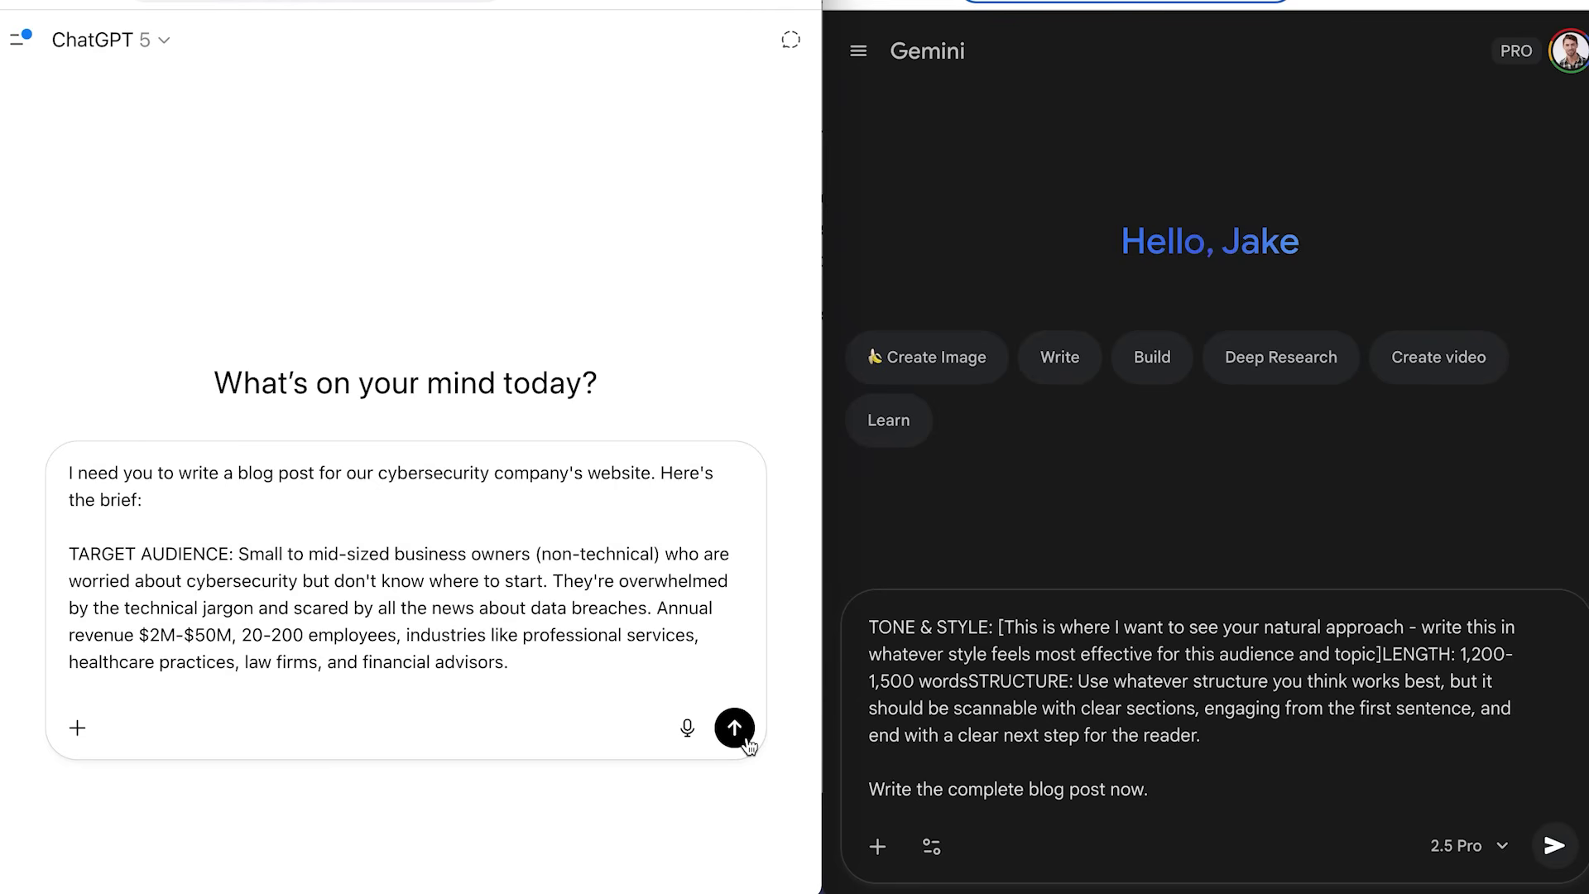
Send the small-business cybersecurity blog brief to ChatGPT and Gemini and read both generated posts.
{"action": "left_click", "coordinate": [743, 737]}
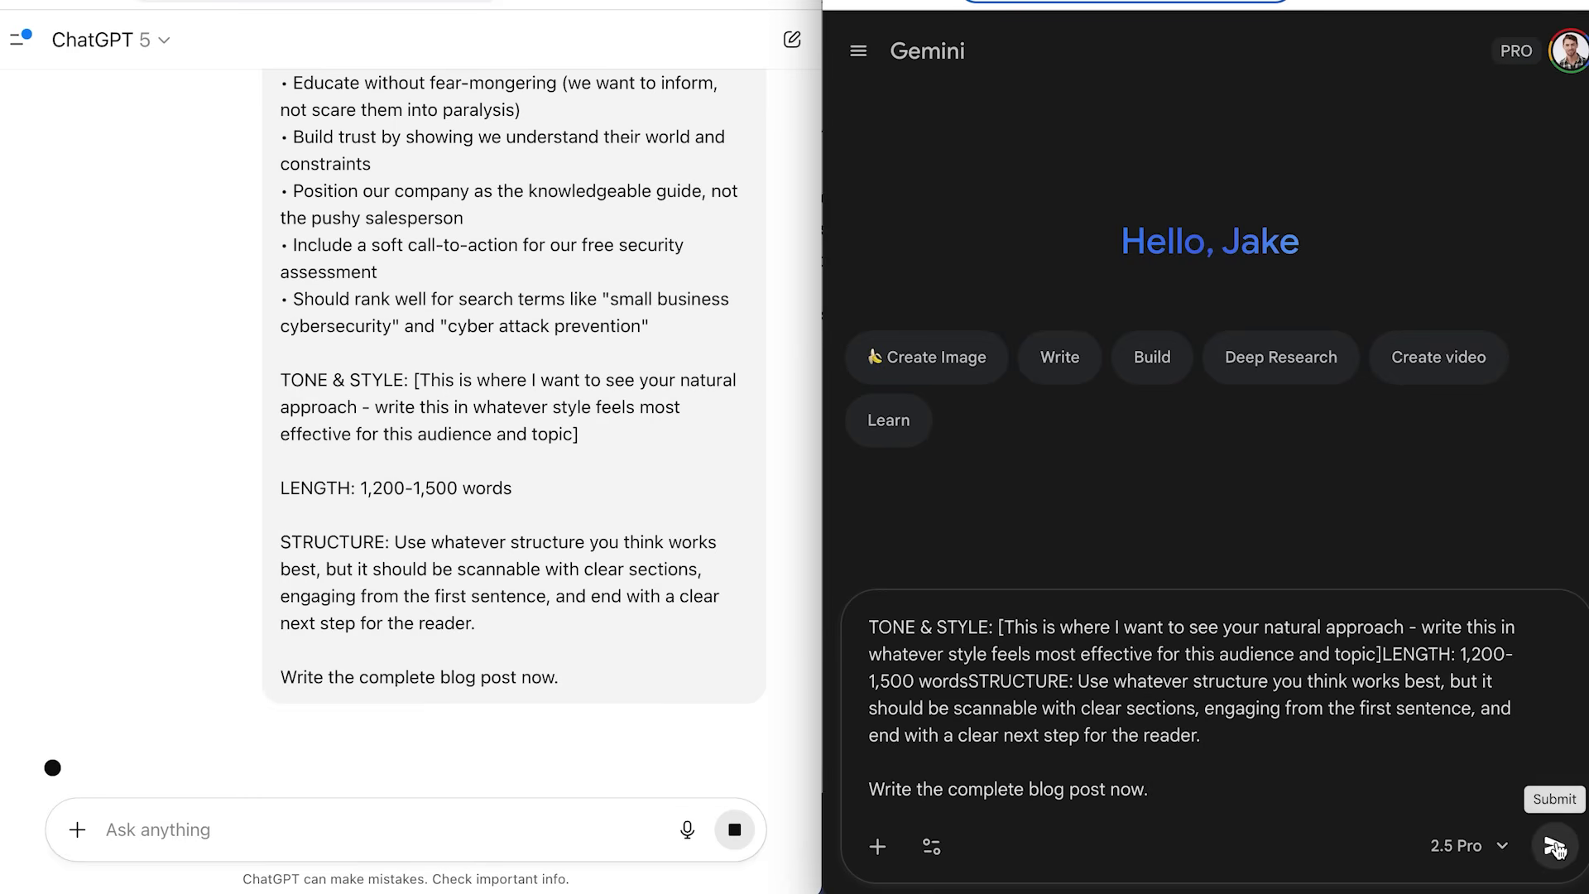
{"action": "left_click", "coordinate": [1555, 846]}
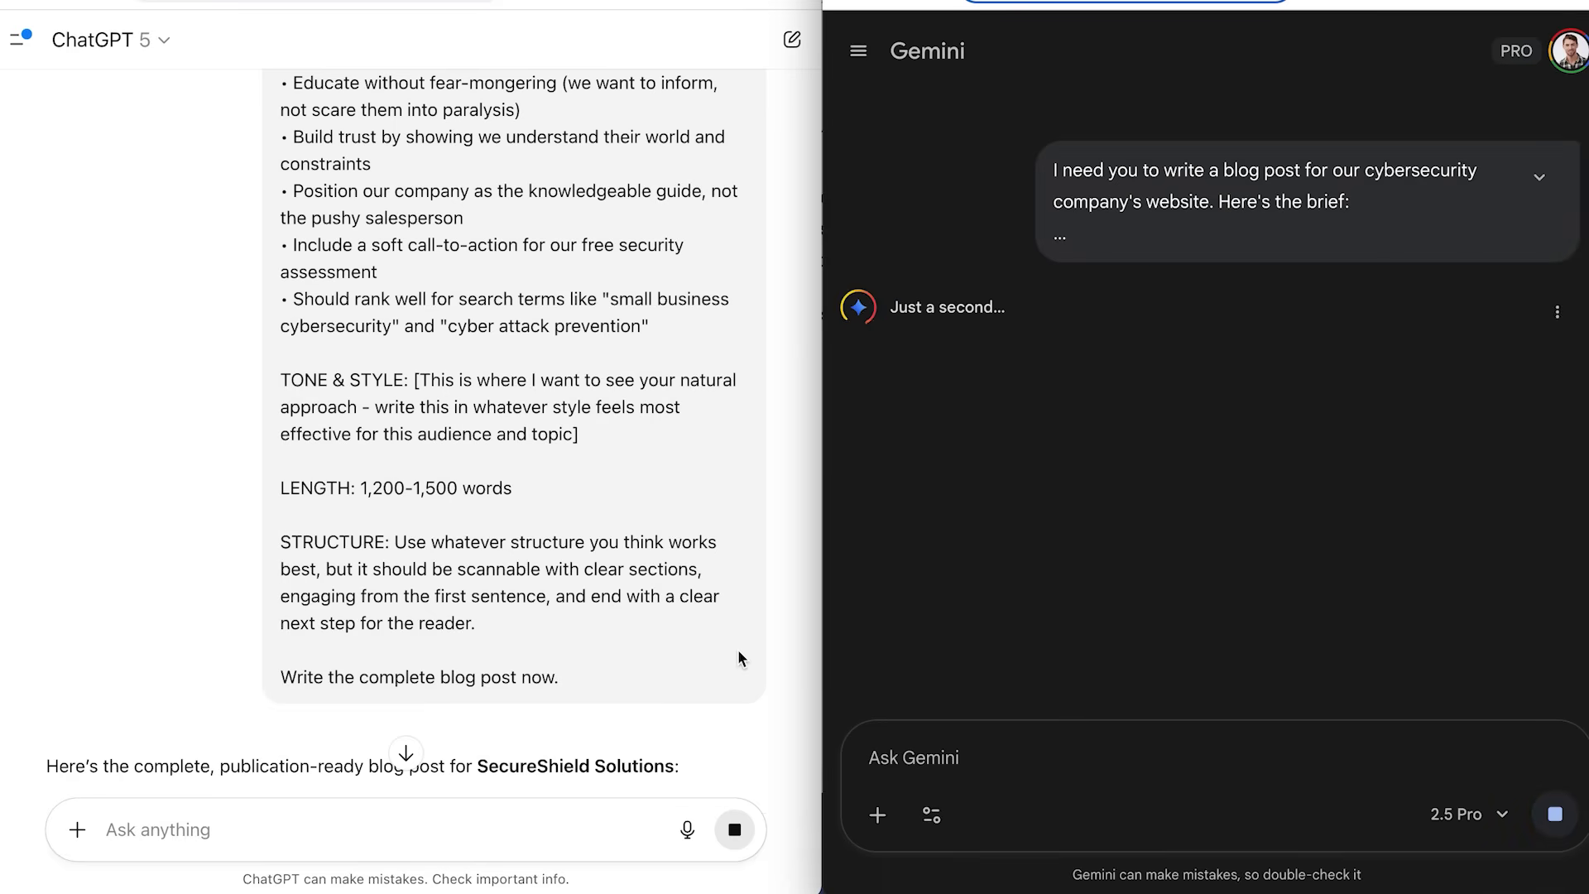
{"action": "scroll", "coordinate": [737, 649], "scroll_direction": "down", "scroll_amount": 8}
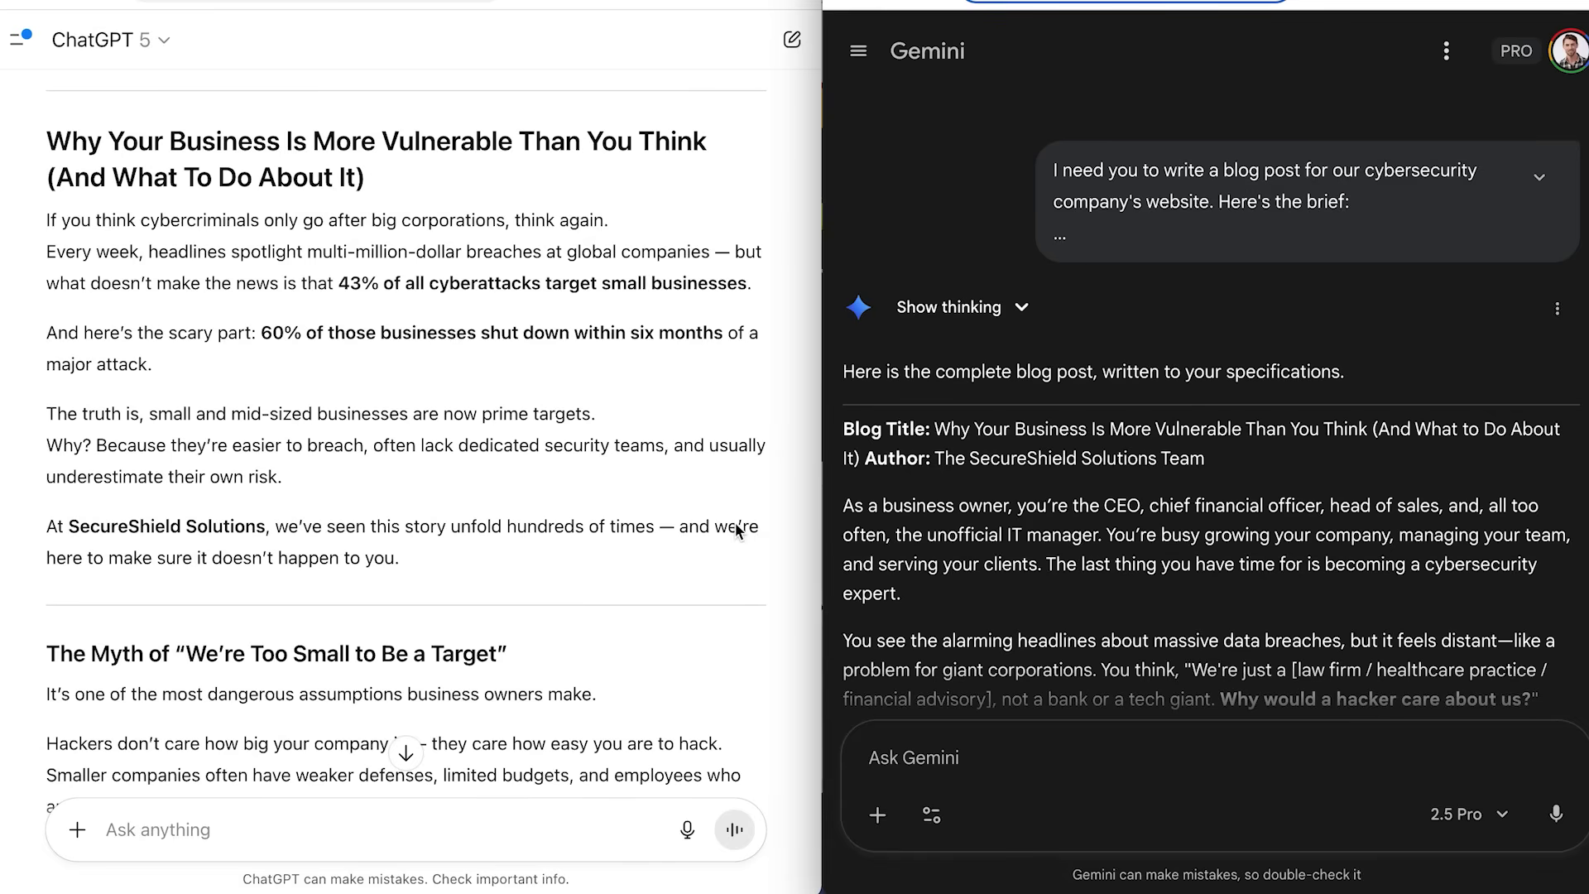
{"action": "scroll", "coordinate": [735, 530], "scroll_direction": "down", "scroll_amount": 4}
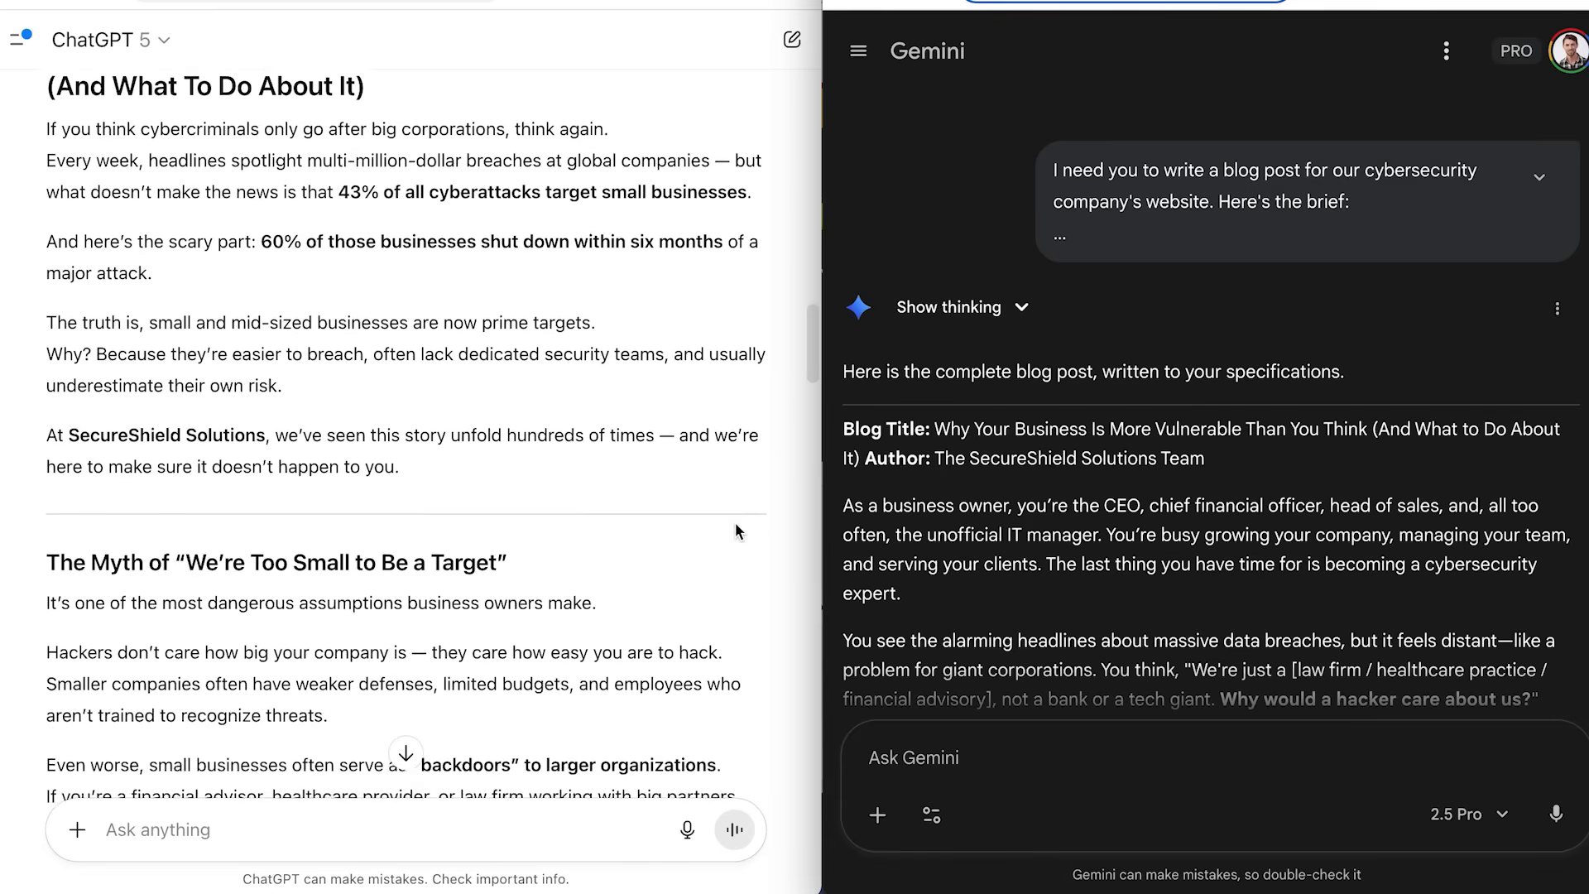
{"action": "scroll", "coordinate": [736, 528], "scroll_direction": "down", "scroll_amount": 5}
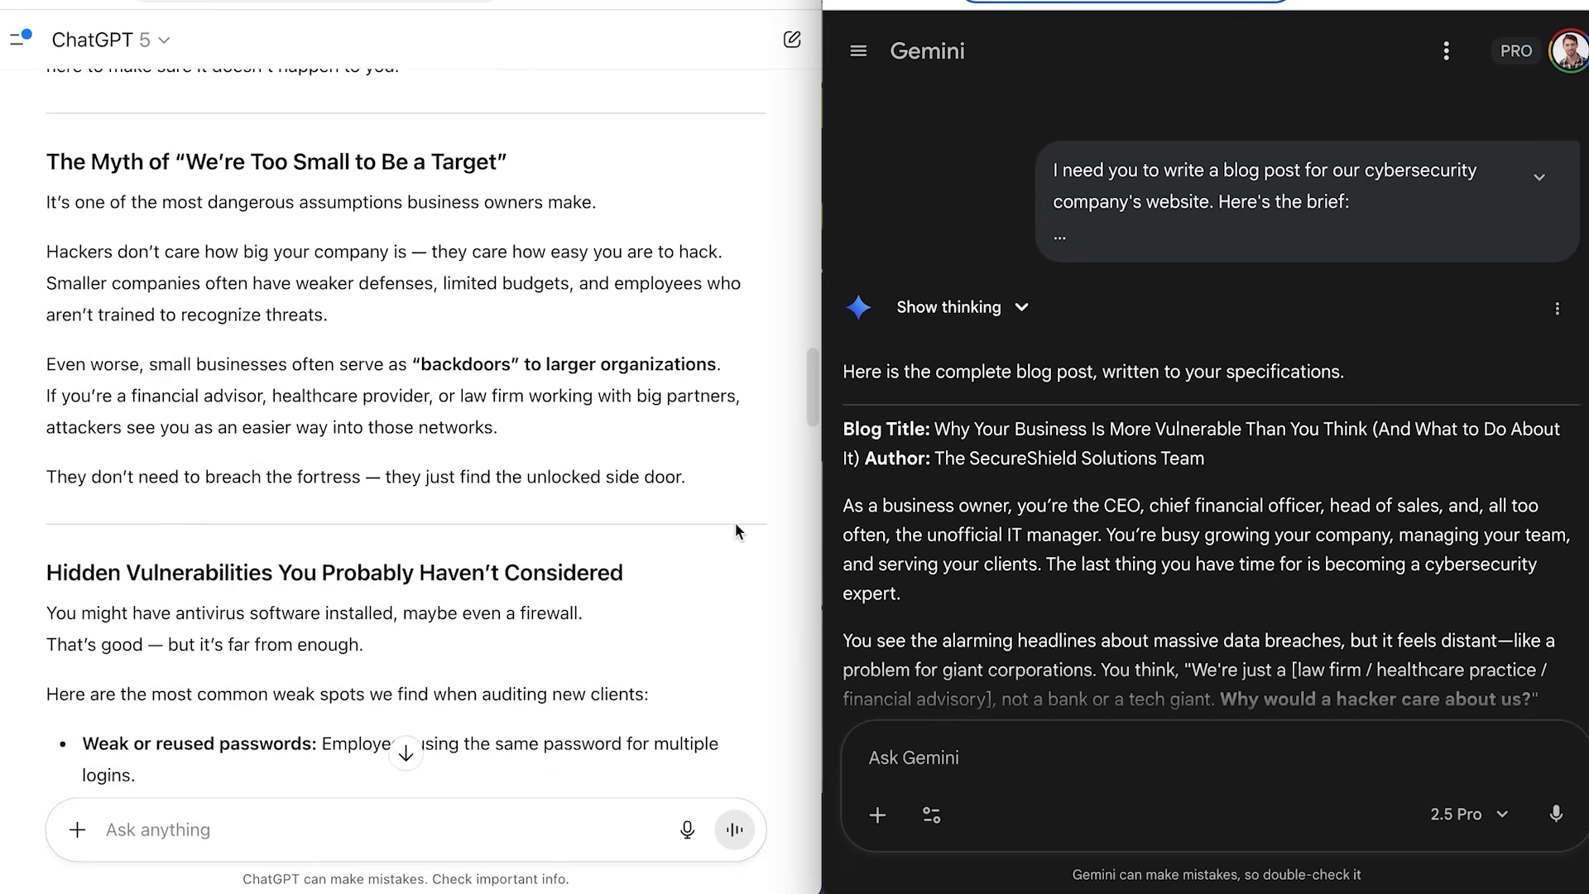
{"action": "scroll", "coordinate": [737, 529], "scroll_direction": "down", "scroll_amount": 3}
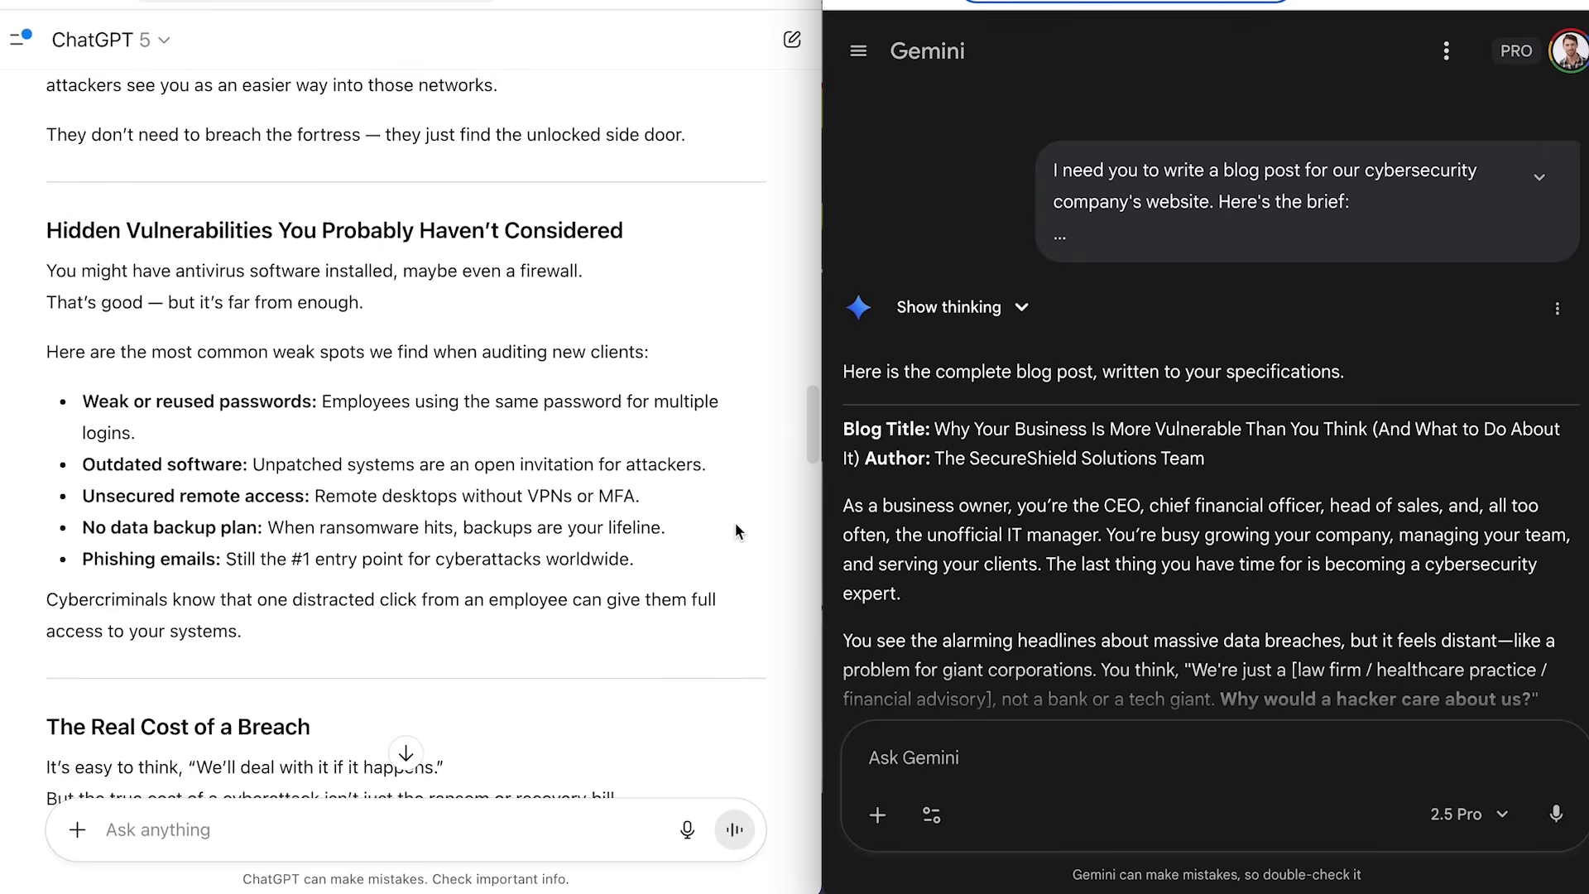
{"action": "scroll", "coordinate": [737, 530], "scroll_direction": "down", "scroll_amount": 7}
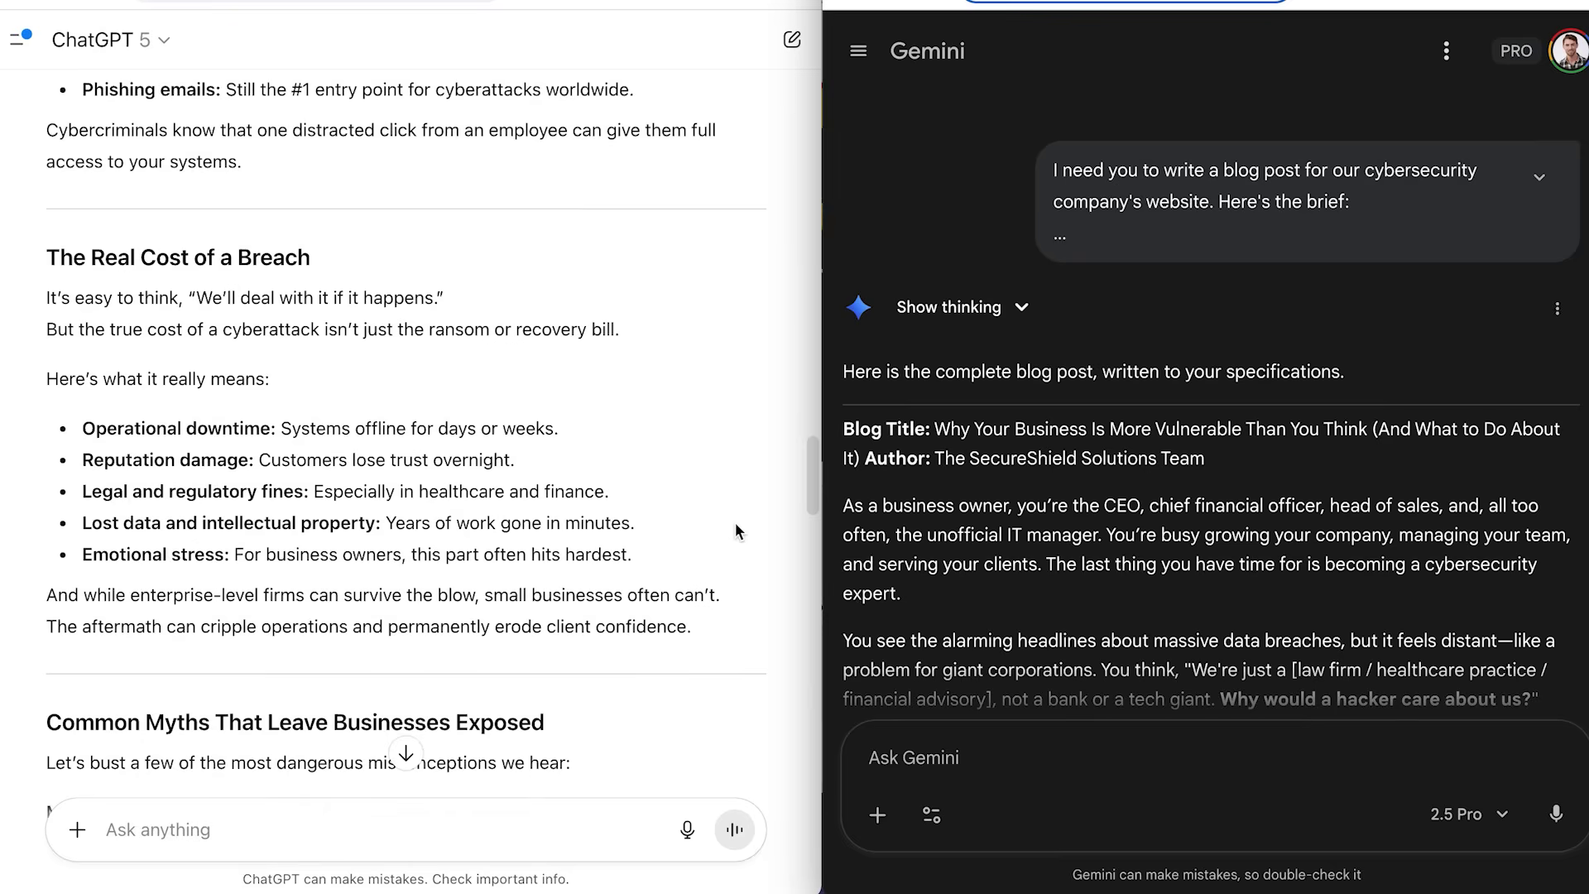
{"action": "scroll", "coordinate": [736, 530], "scroll_direction": "down", "scroll_amount": 3}
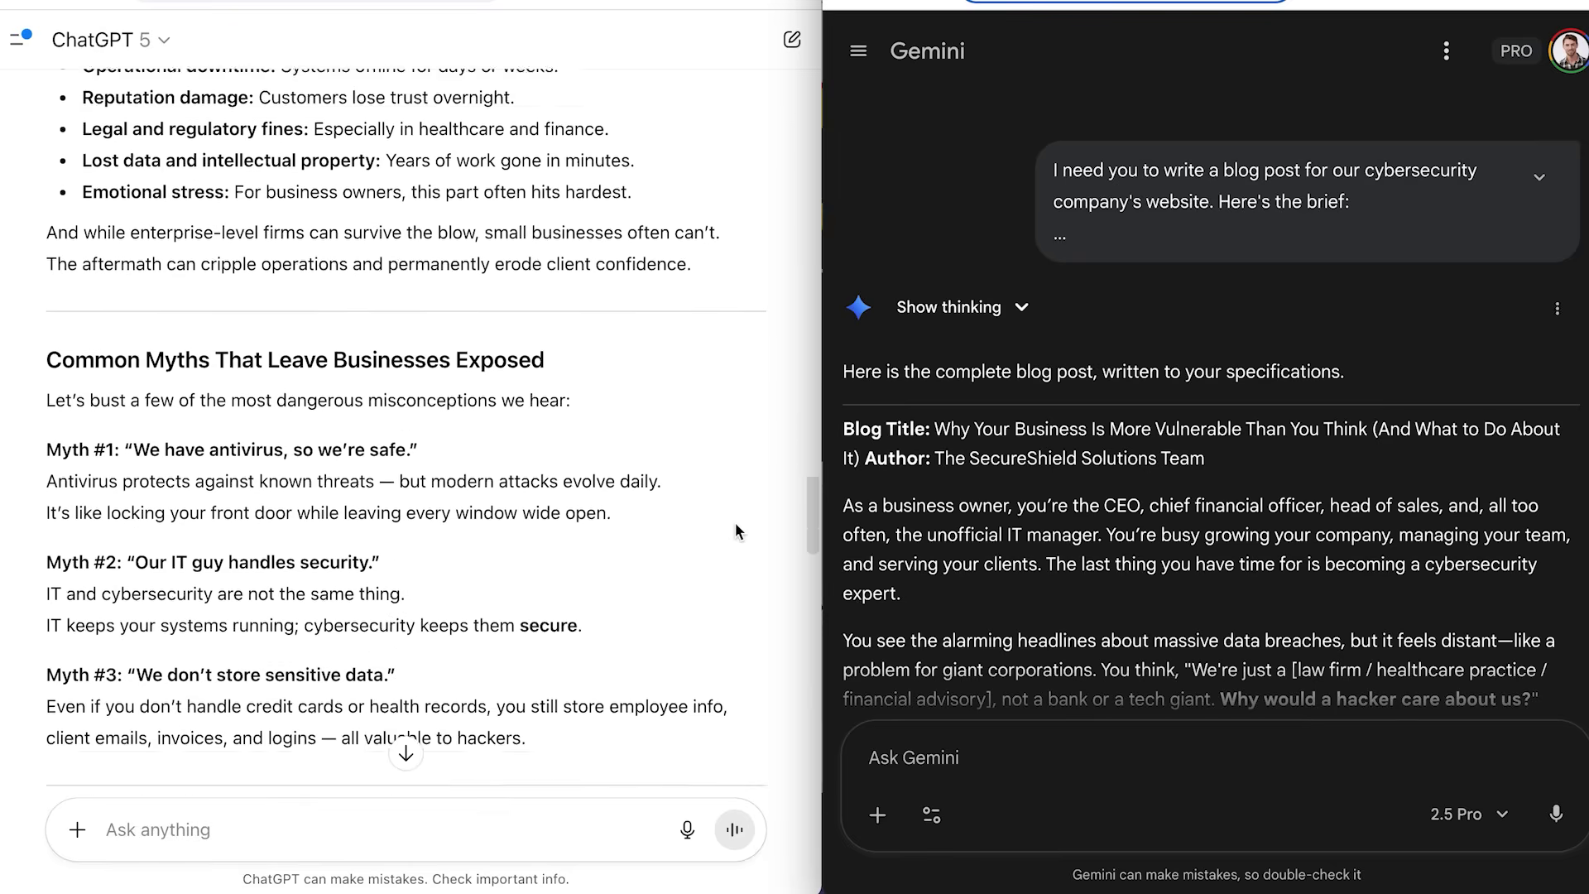
{"action": "scroll", "coordinate": [736, 530], "scroll_direction": "down", "scroll_amount": 5}
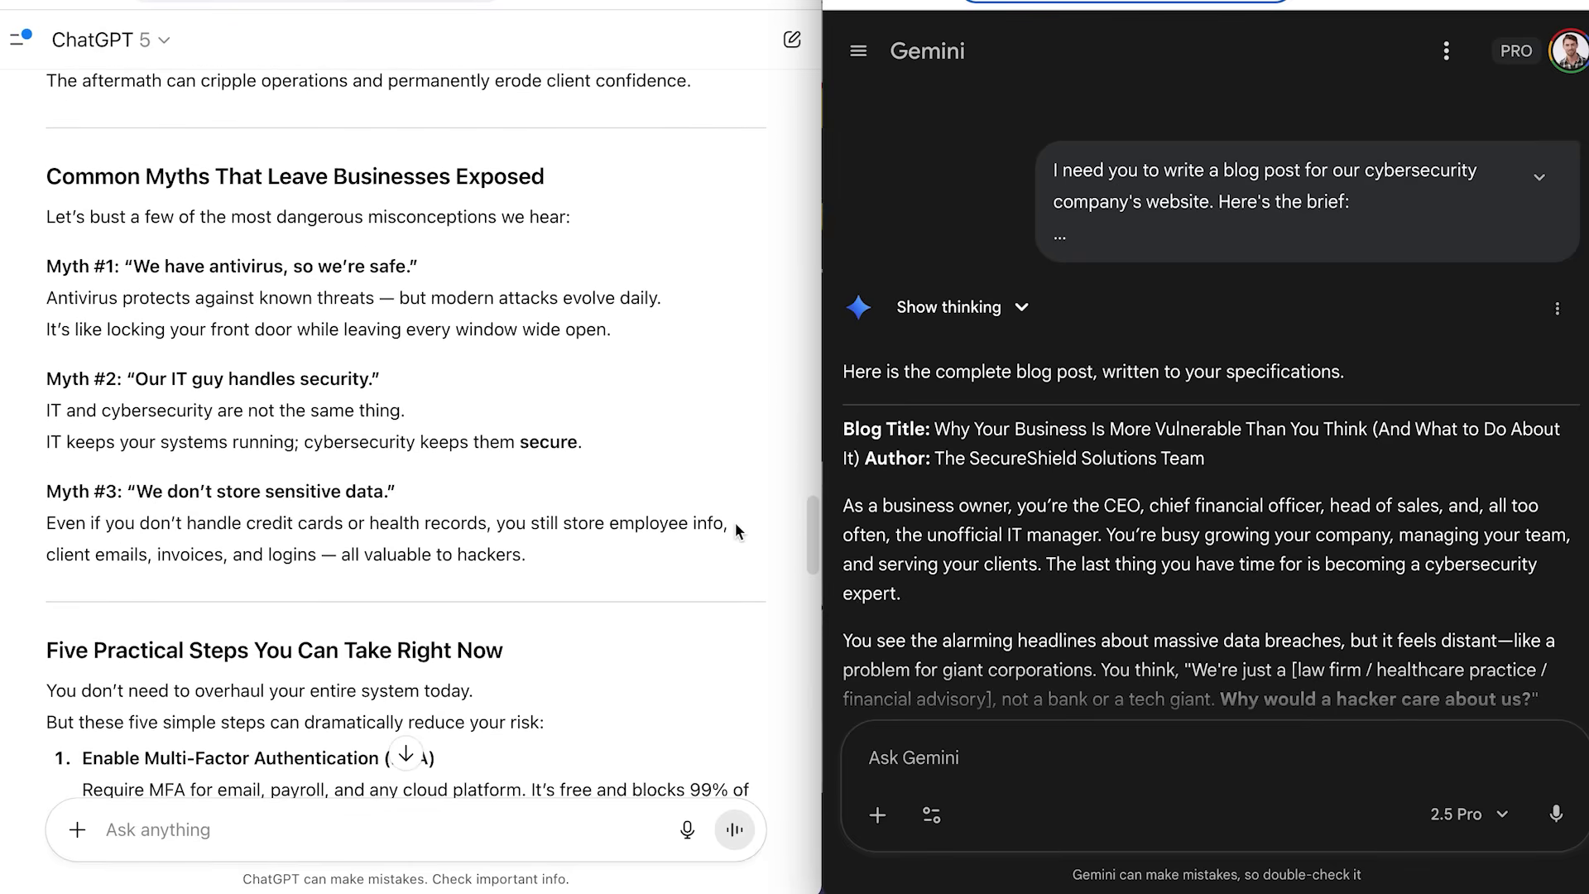
{"action": "scroll", "coordinate": [1329, 579], "scroll_direction": "down", "scroll_amount": 3}
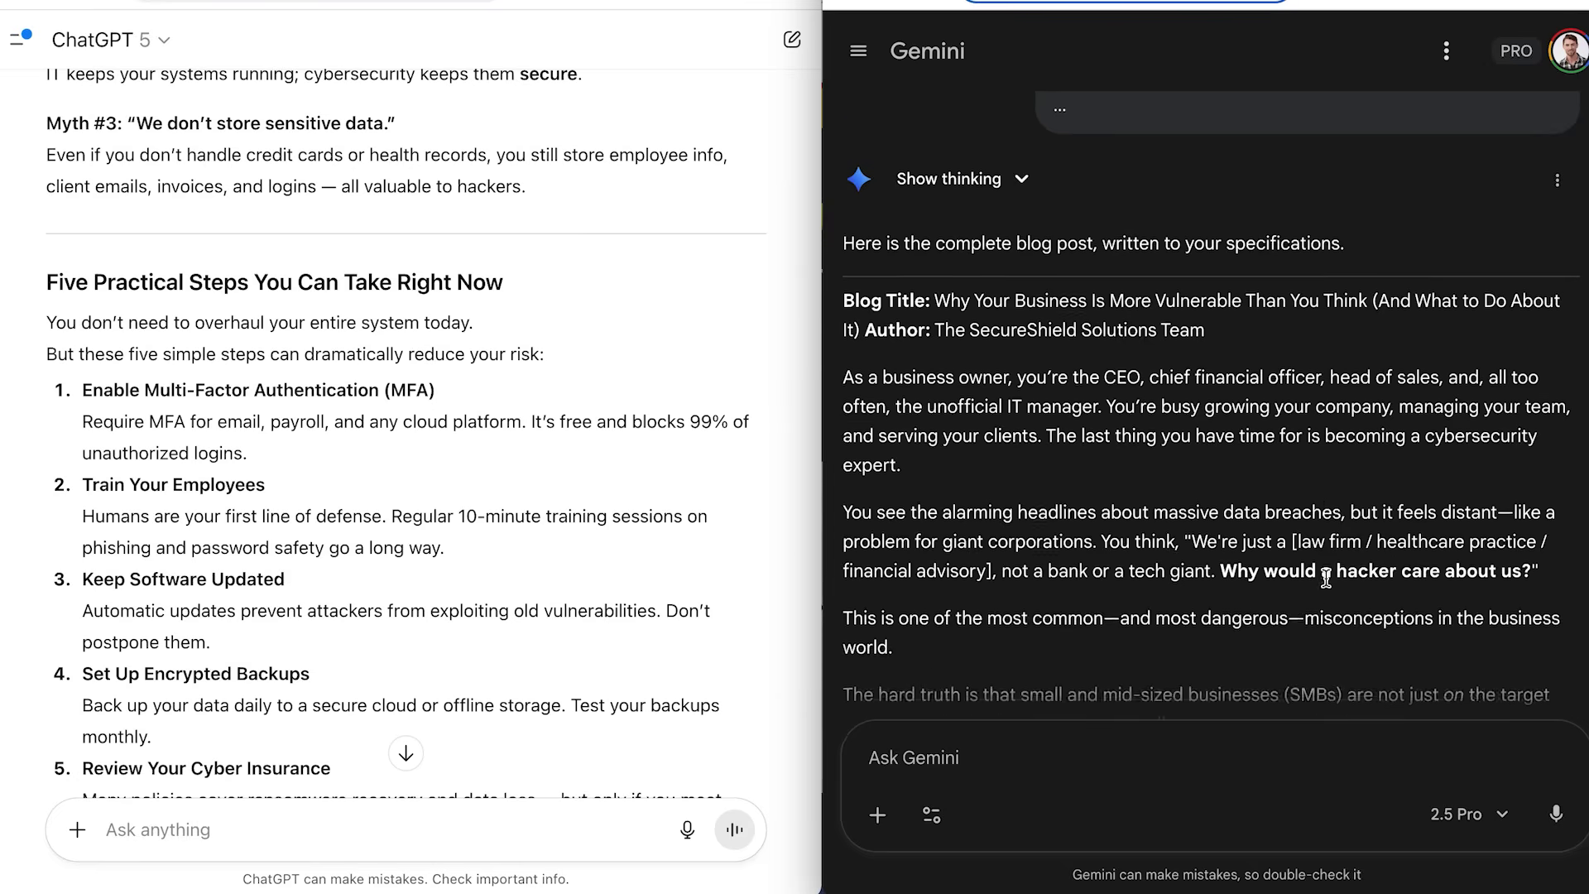
{"action": "scroll", "coordinate": [1329, 584], "scroll_direction": "down", "scroll_amount": 3}
{"action": "scroll", "coordinate": [1329, 584], "scroll_direction": "down", "scroll_amount": 4}
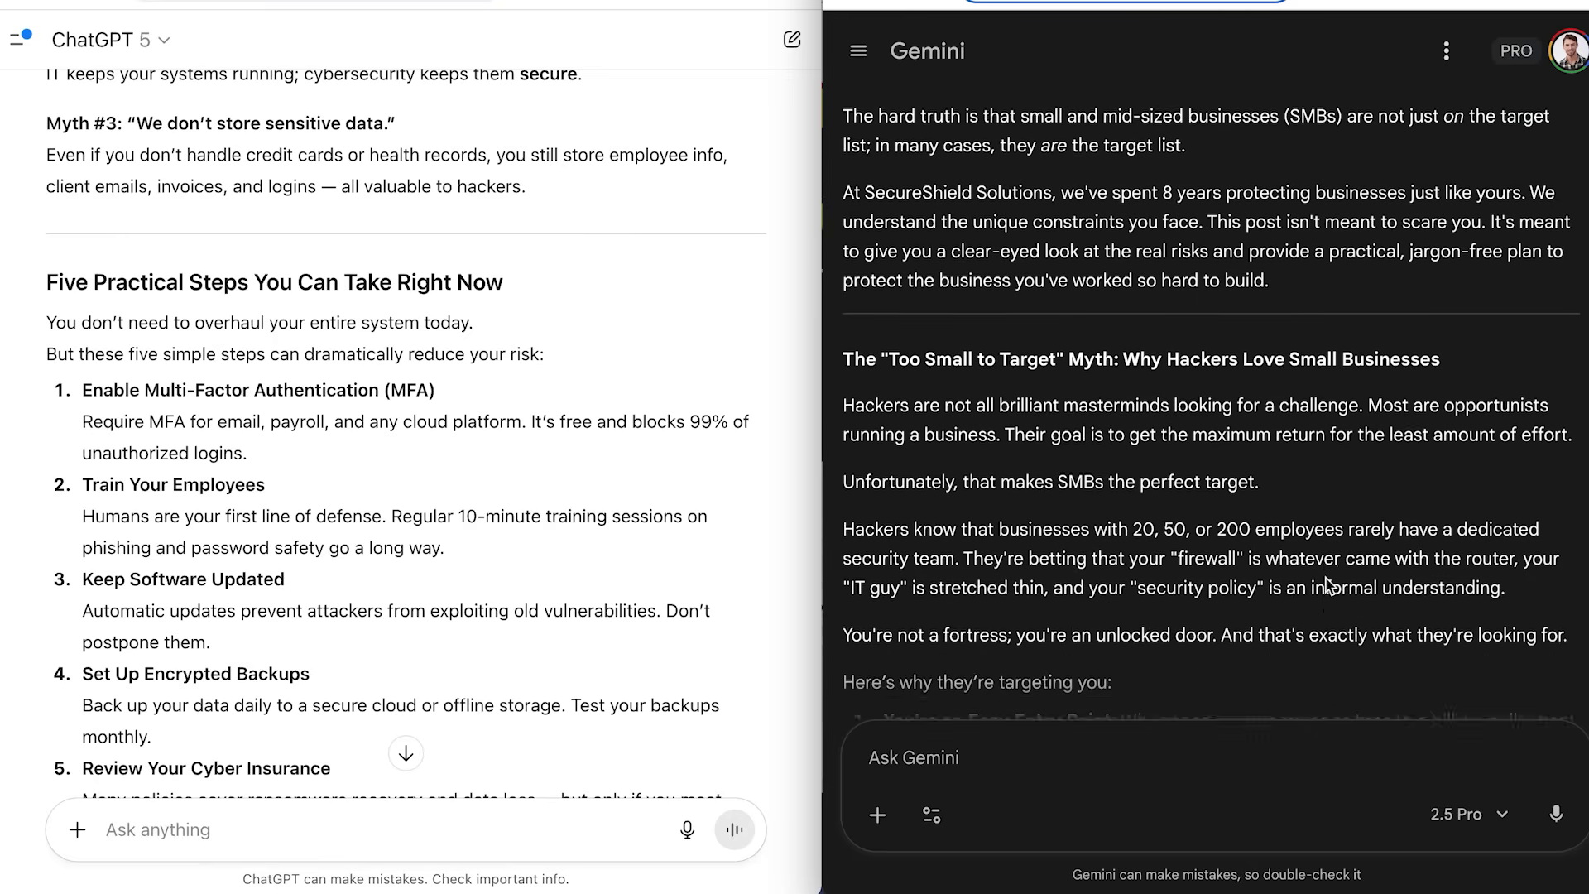
{"action": "scroll", "coordinate": [1329, 584], "scroll_direction": "down", "scroll_amount": 4}
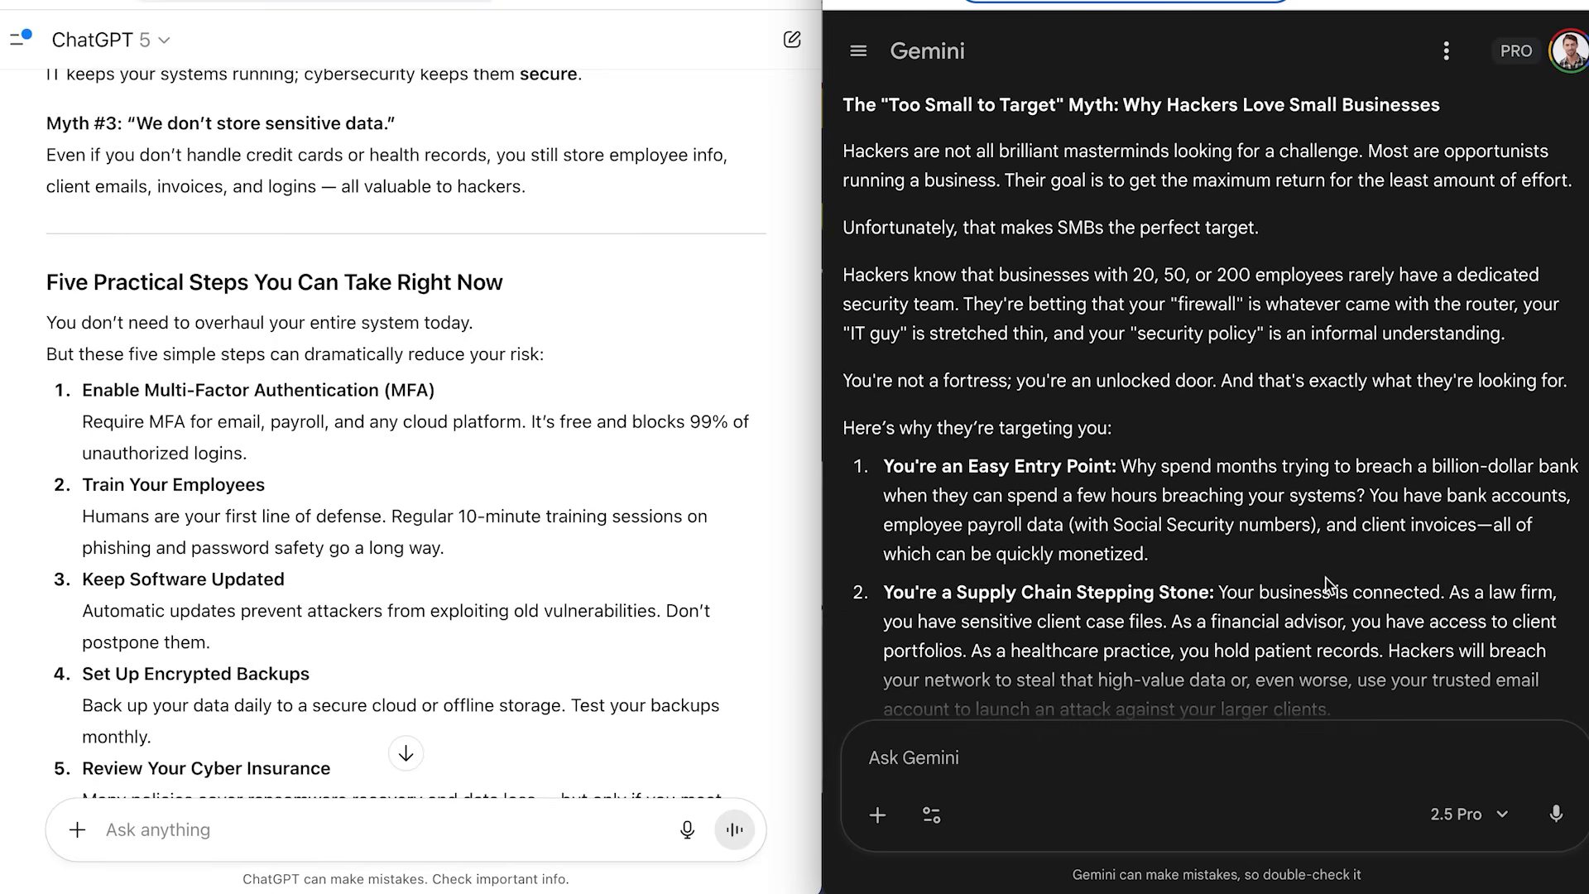
{"action": "scroll", "coordinate": [1326, 577], "scroll_direction": "down", "scroll_amount": 5}
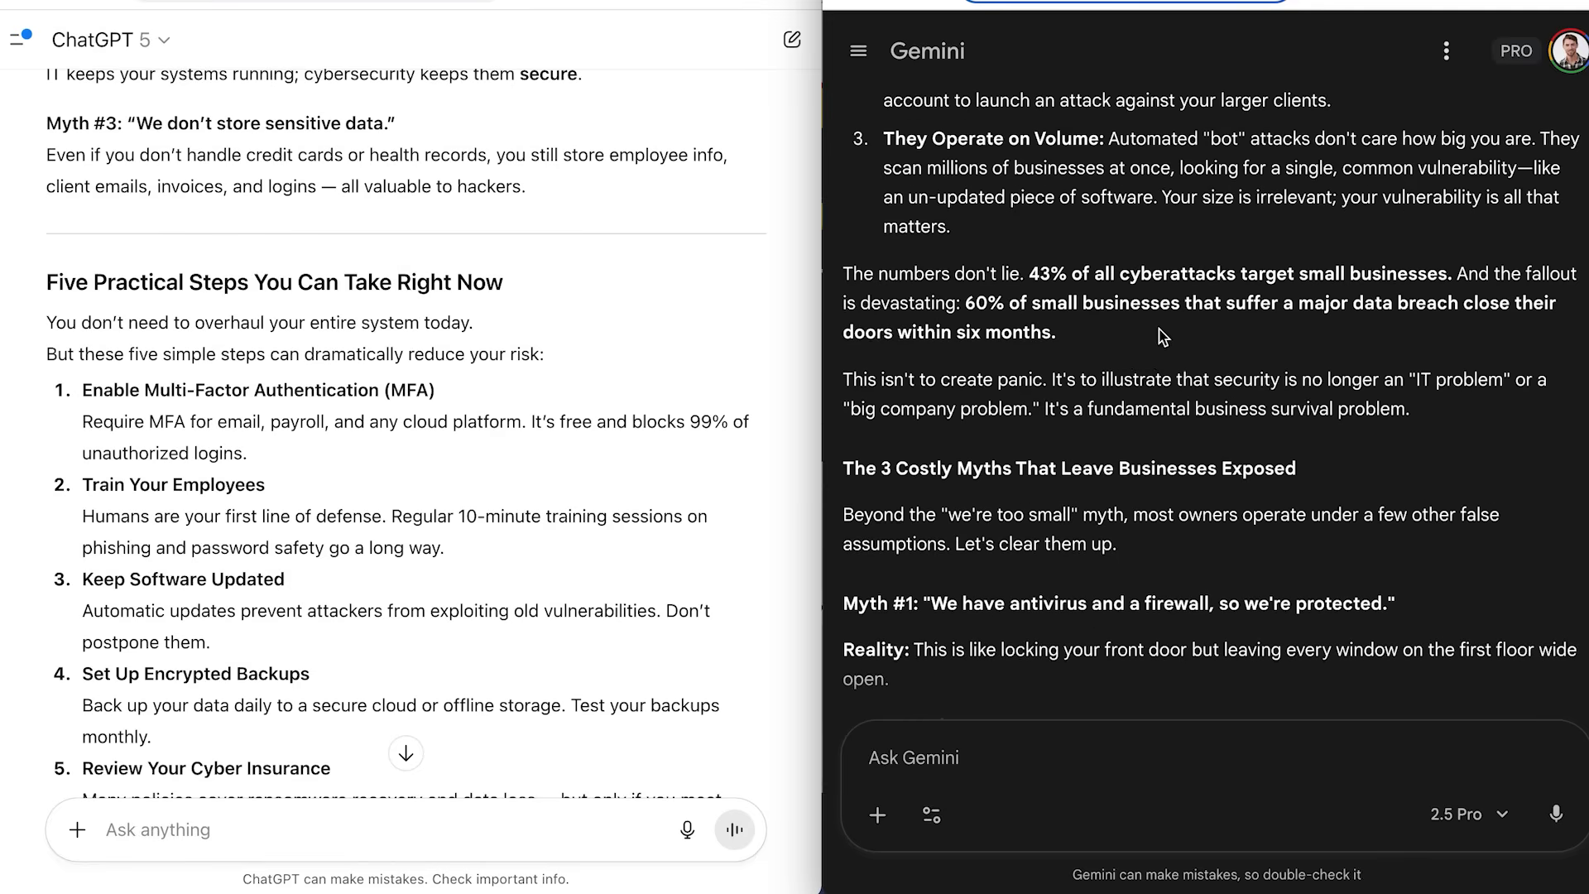
{"action": "scroll", "coordinate": [1163, 333], "scroll_direction": "down", "scroll_amount": 1}
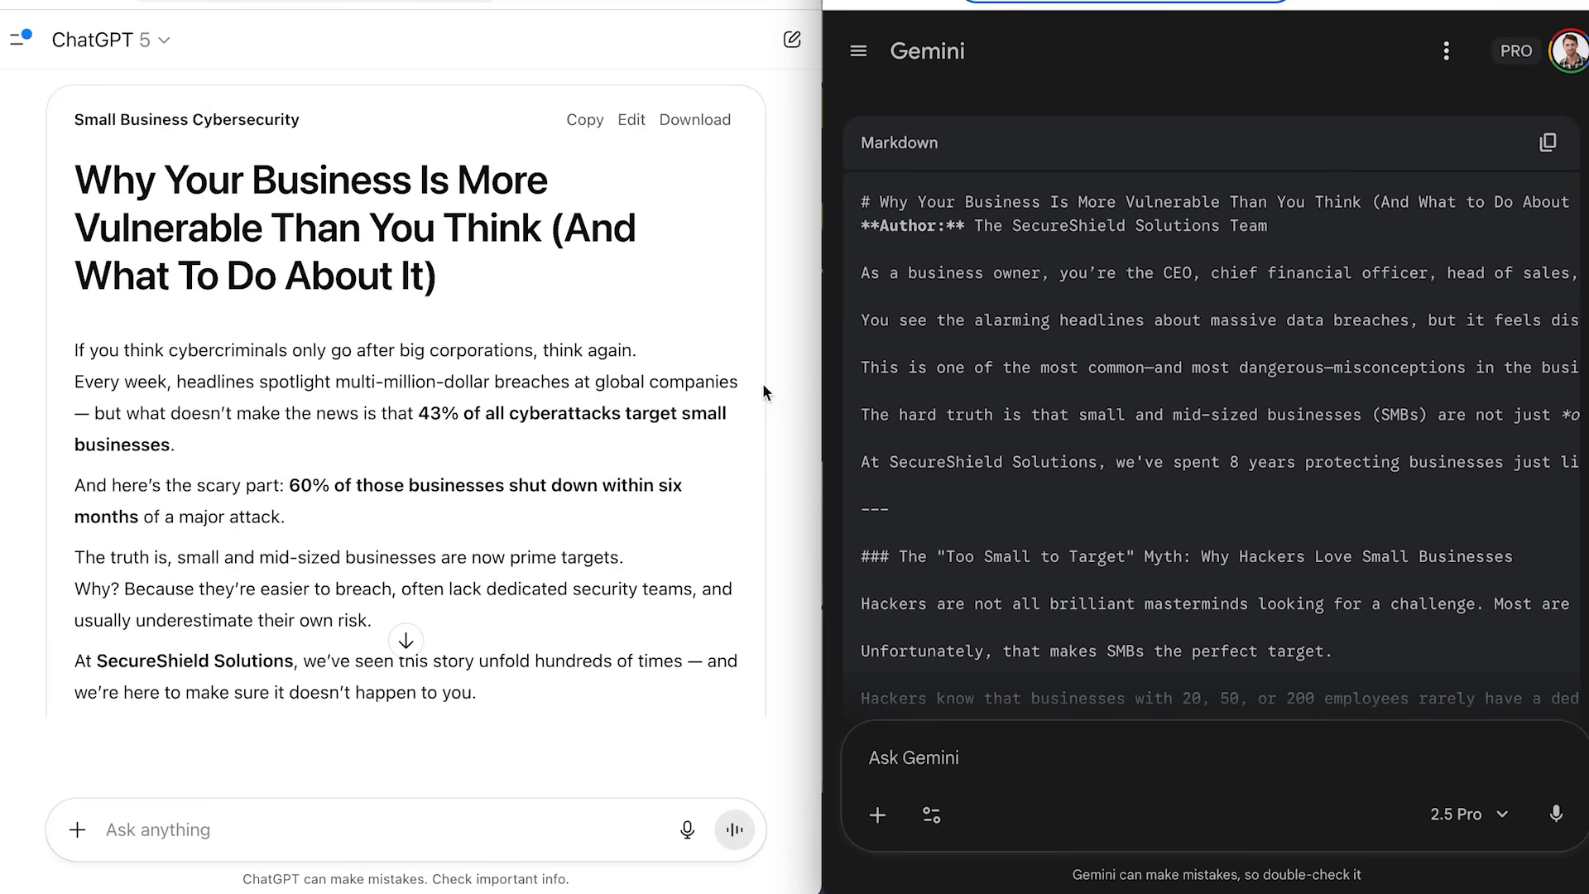
{"action": "triple_click", "coordinate": [161, 208]}
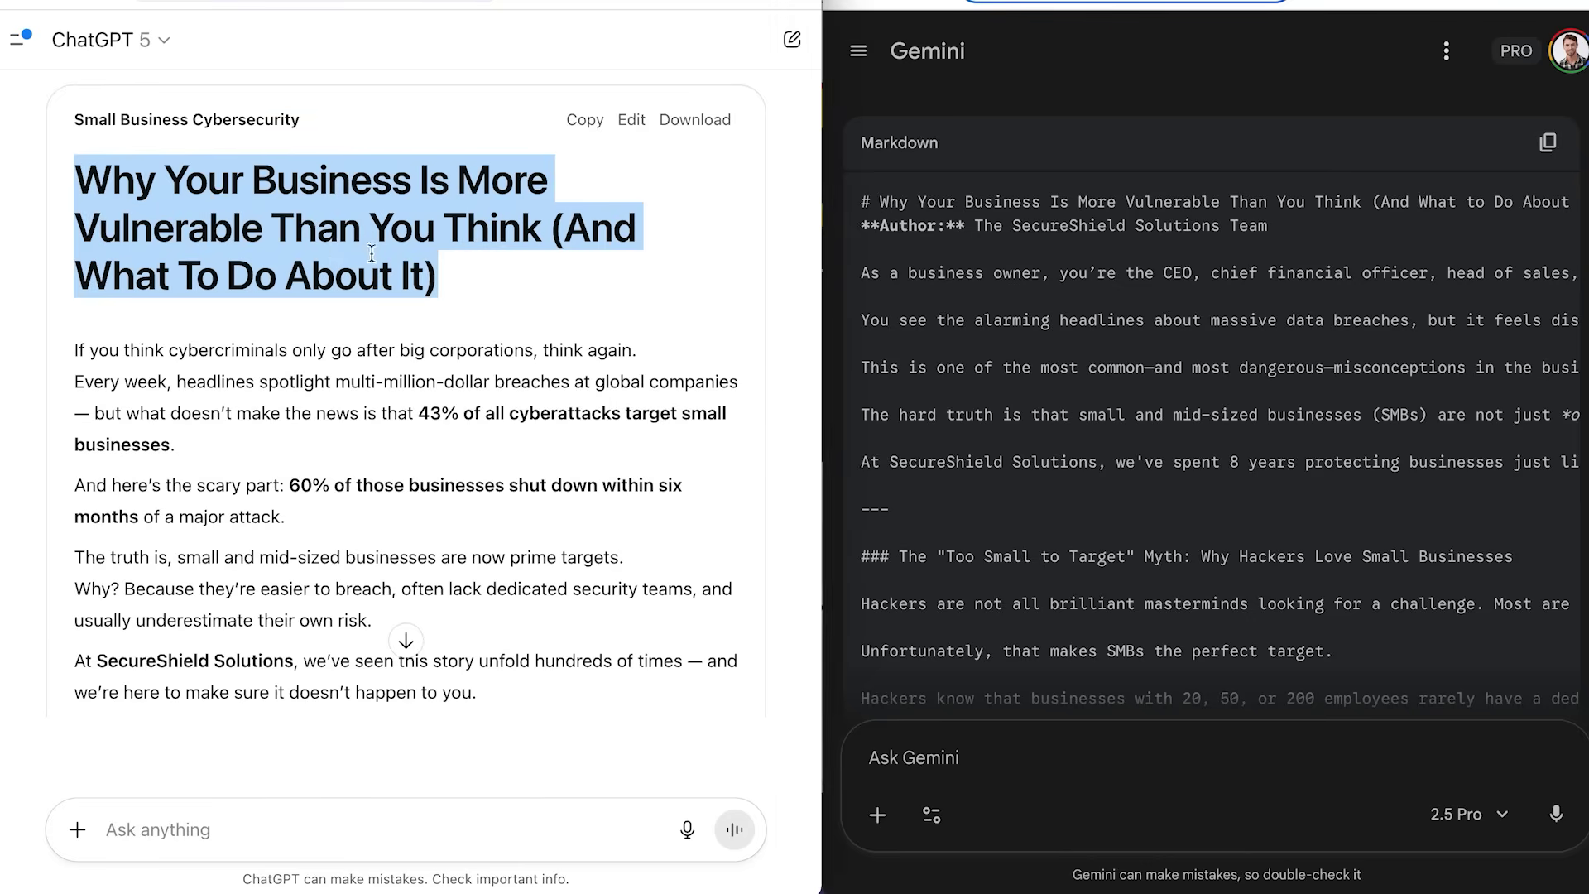
{"action": "triple_click", "coordinate": [1045, 187]}
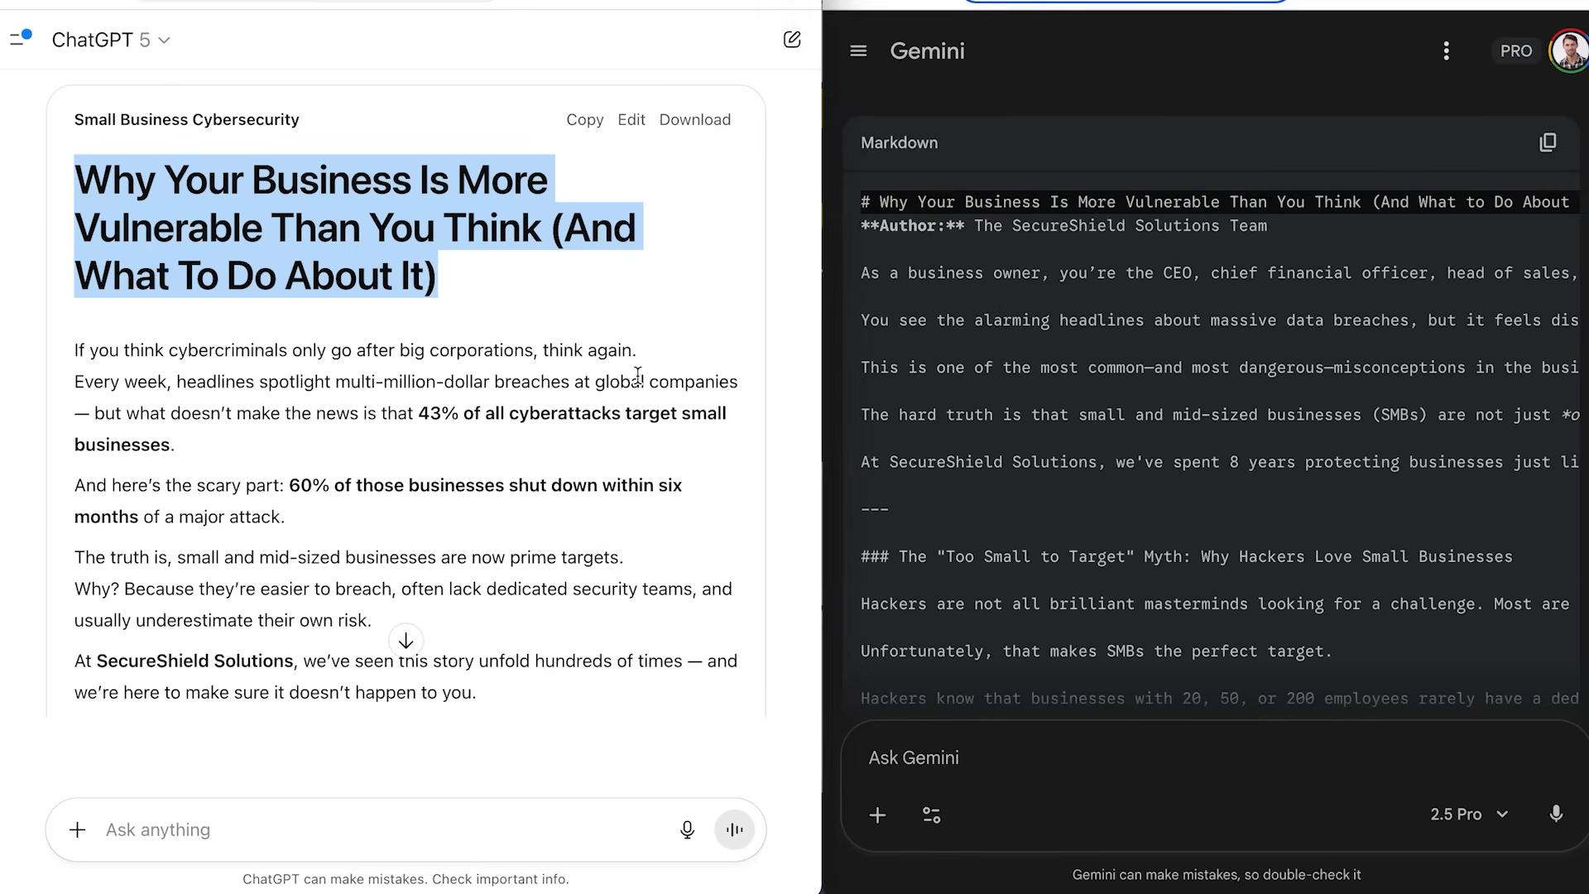
{"action": "scroll", "coordinate": [637, 375], "scroll_direction": "down", "scroll_amount": 5}
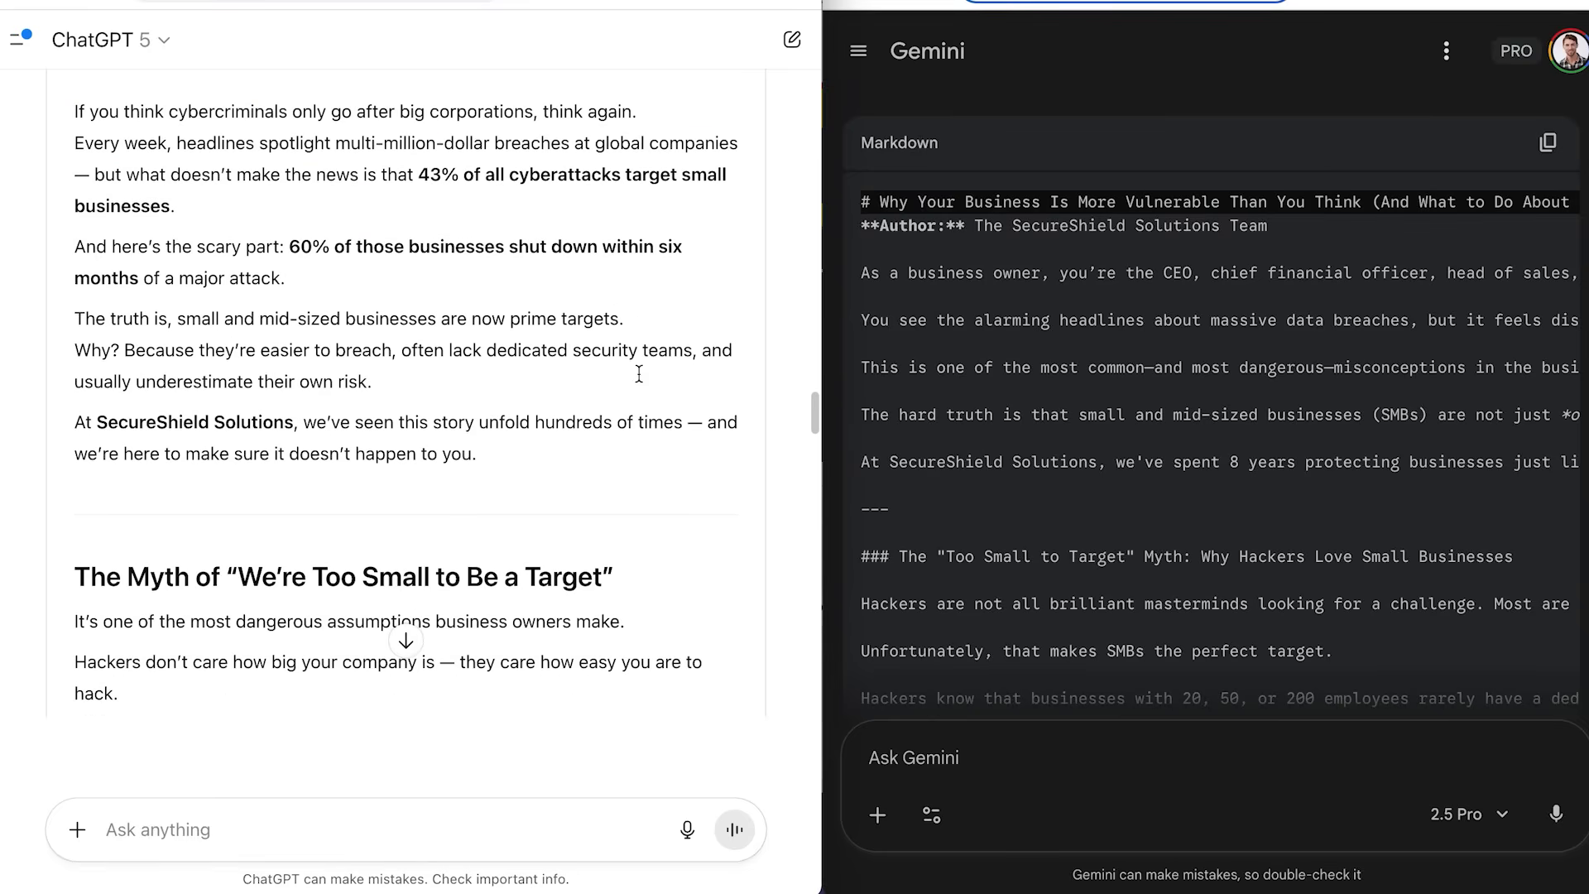
{"action": "scroll", "coordinate": [639, 373], "scroll_direction": "down", "scroll_amount": 8}
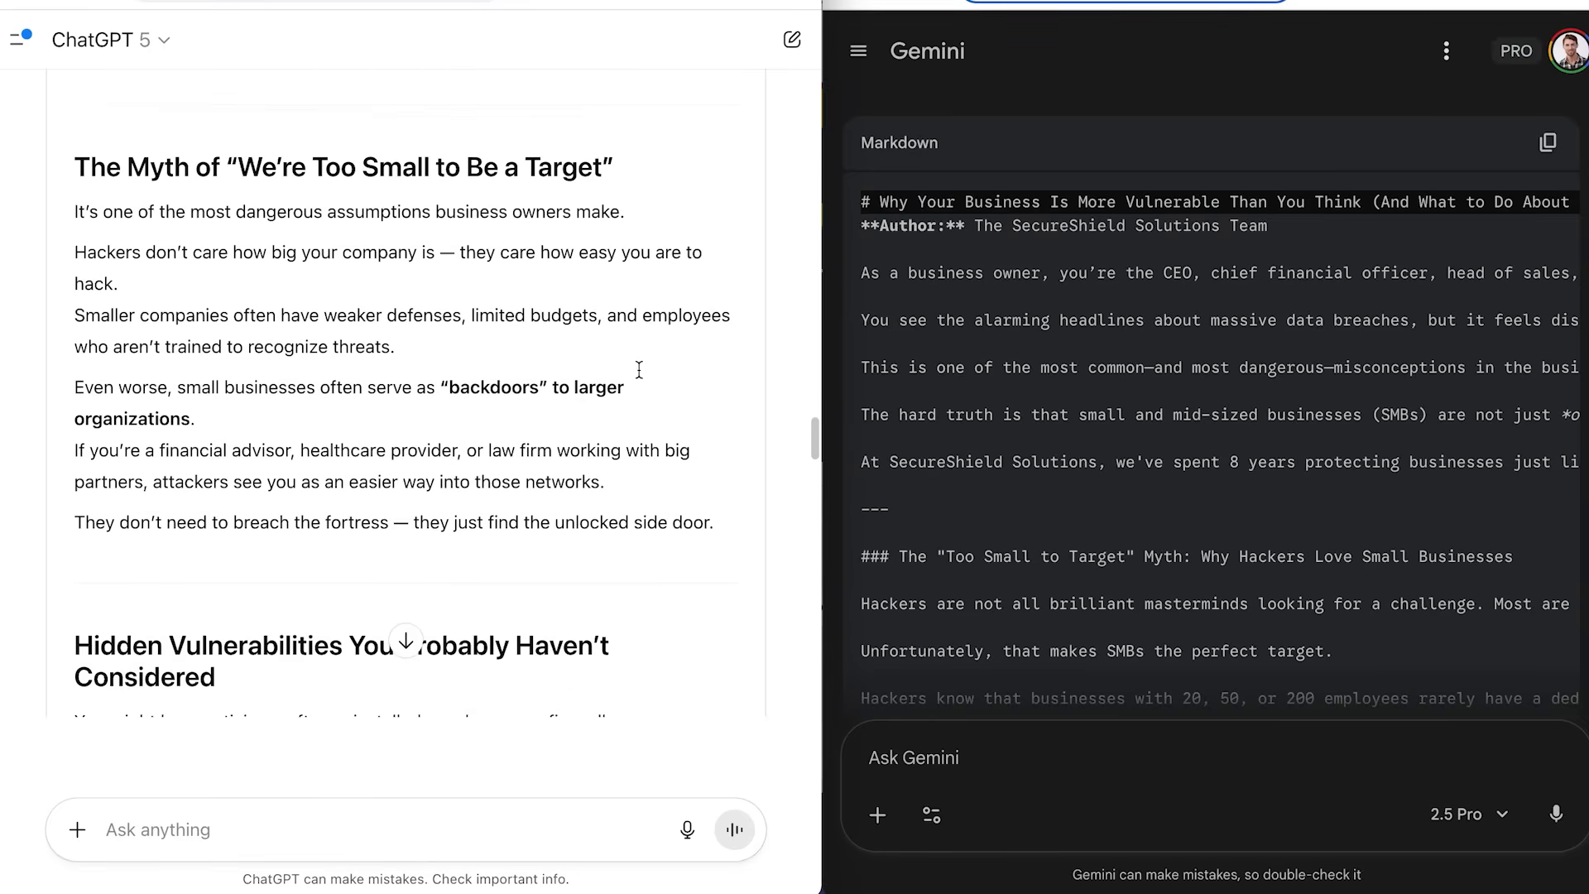
{"action": "scroll", "coordinate": [639, 369], "scroll_direction": "down", "scroll_amount": 2}
{"action": "scroll", "coordinate": [1089, 346], "scroll_direction": "up", "scroll_amount": 1}
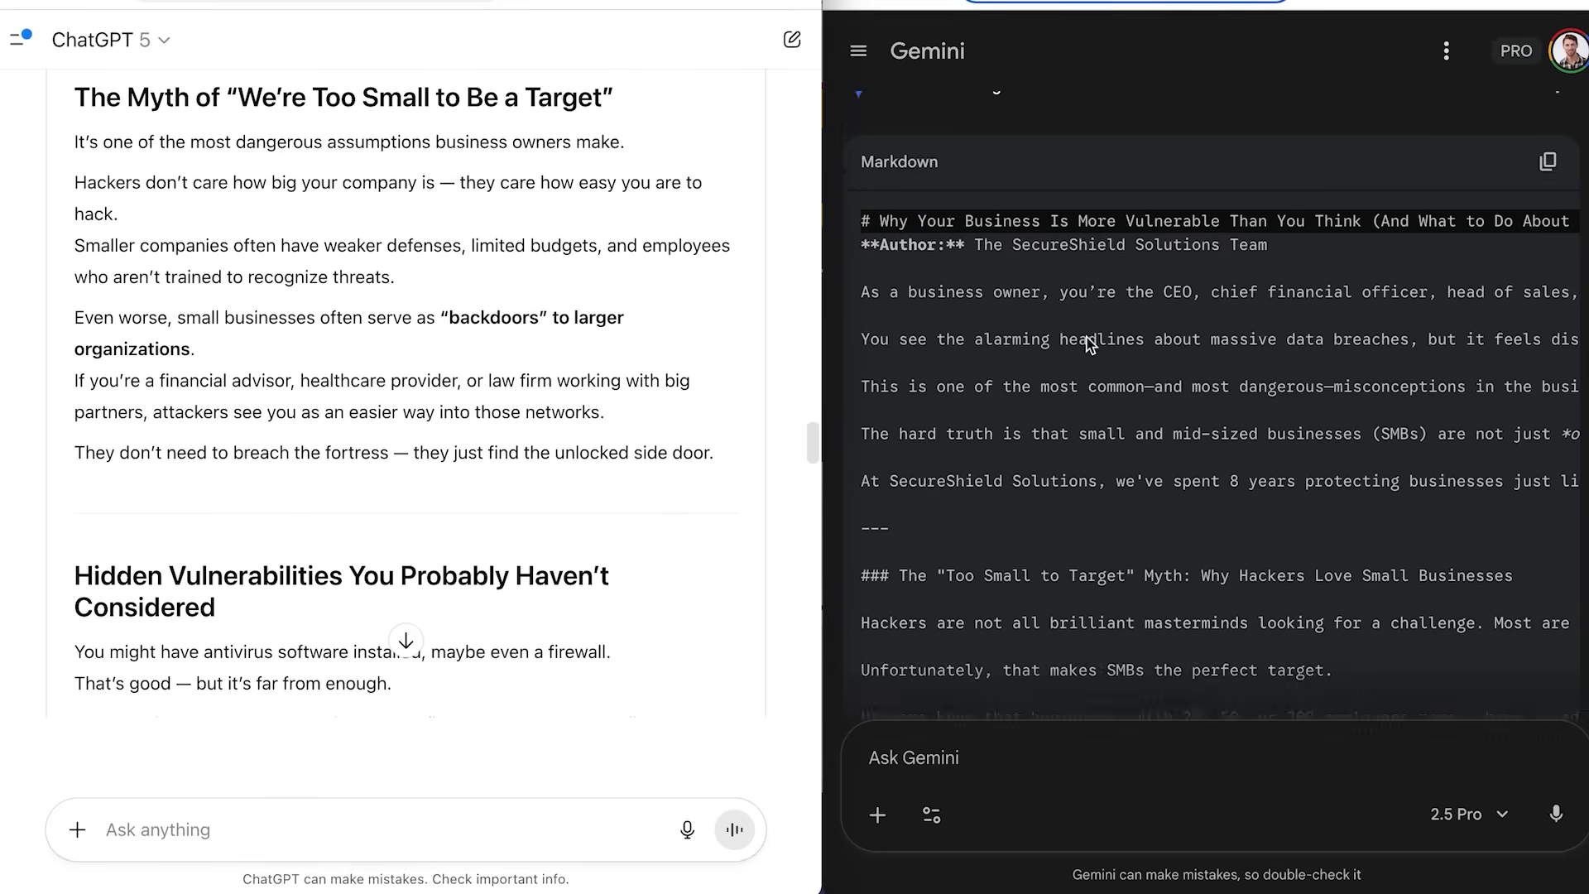
{"action": "scroll", "coordinate": [1090, 346], "scroll_direction": "down", "scroll_amount": 5}
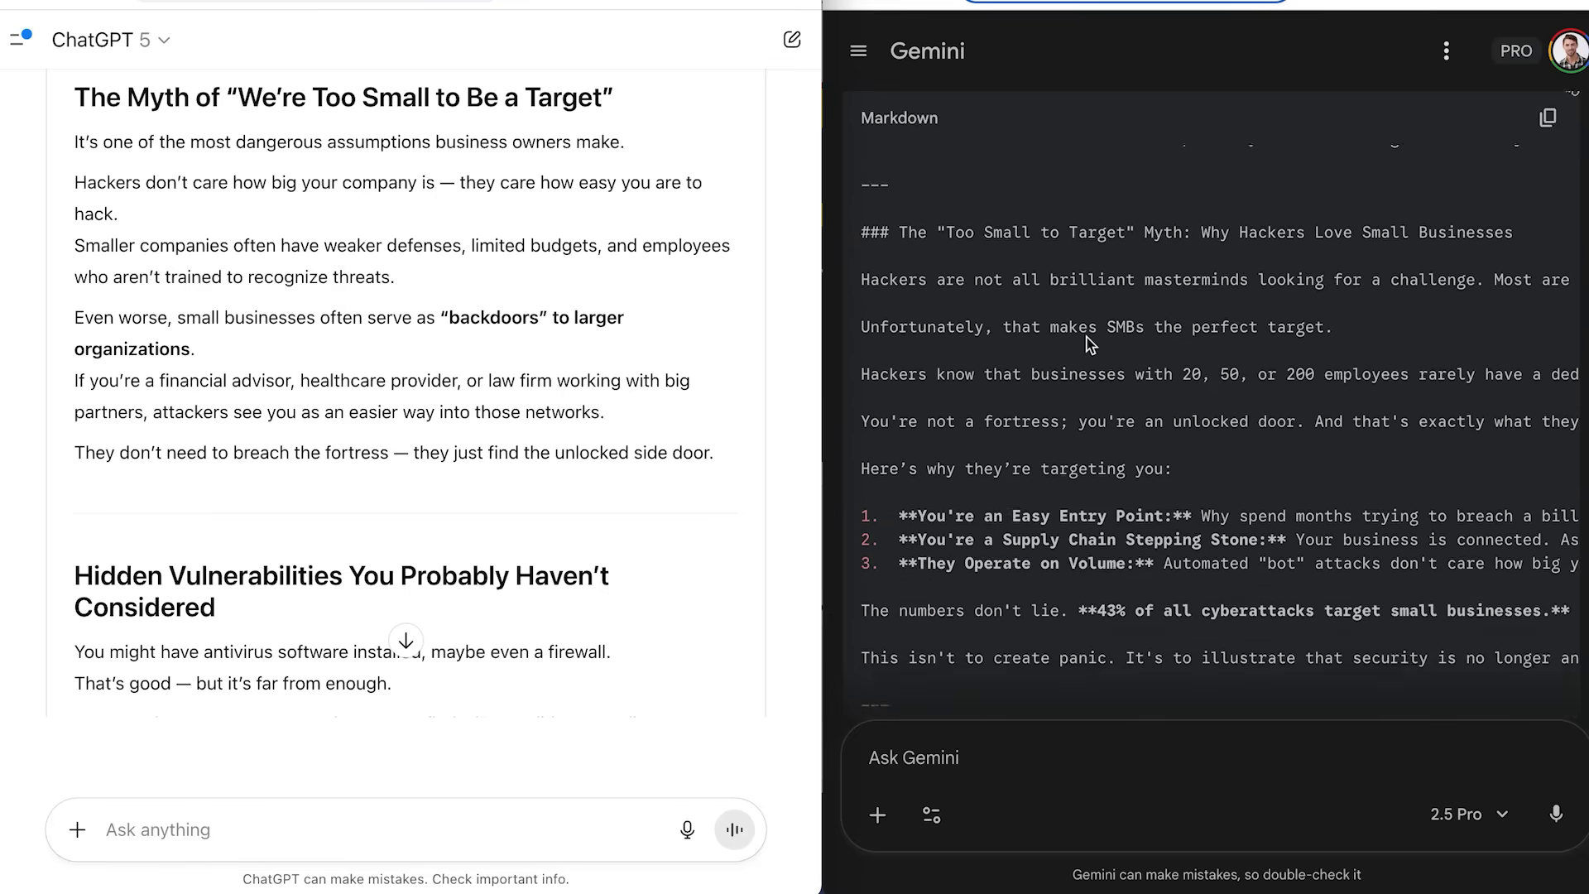
{"action": "scroll", "coordinate": [1089, 346], "scroll_direction": "down", "scroll_amount": 3}
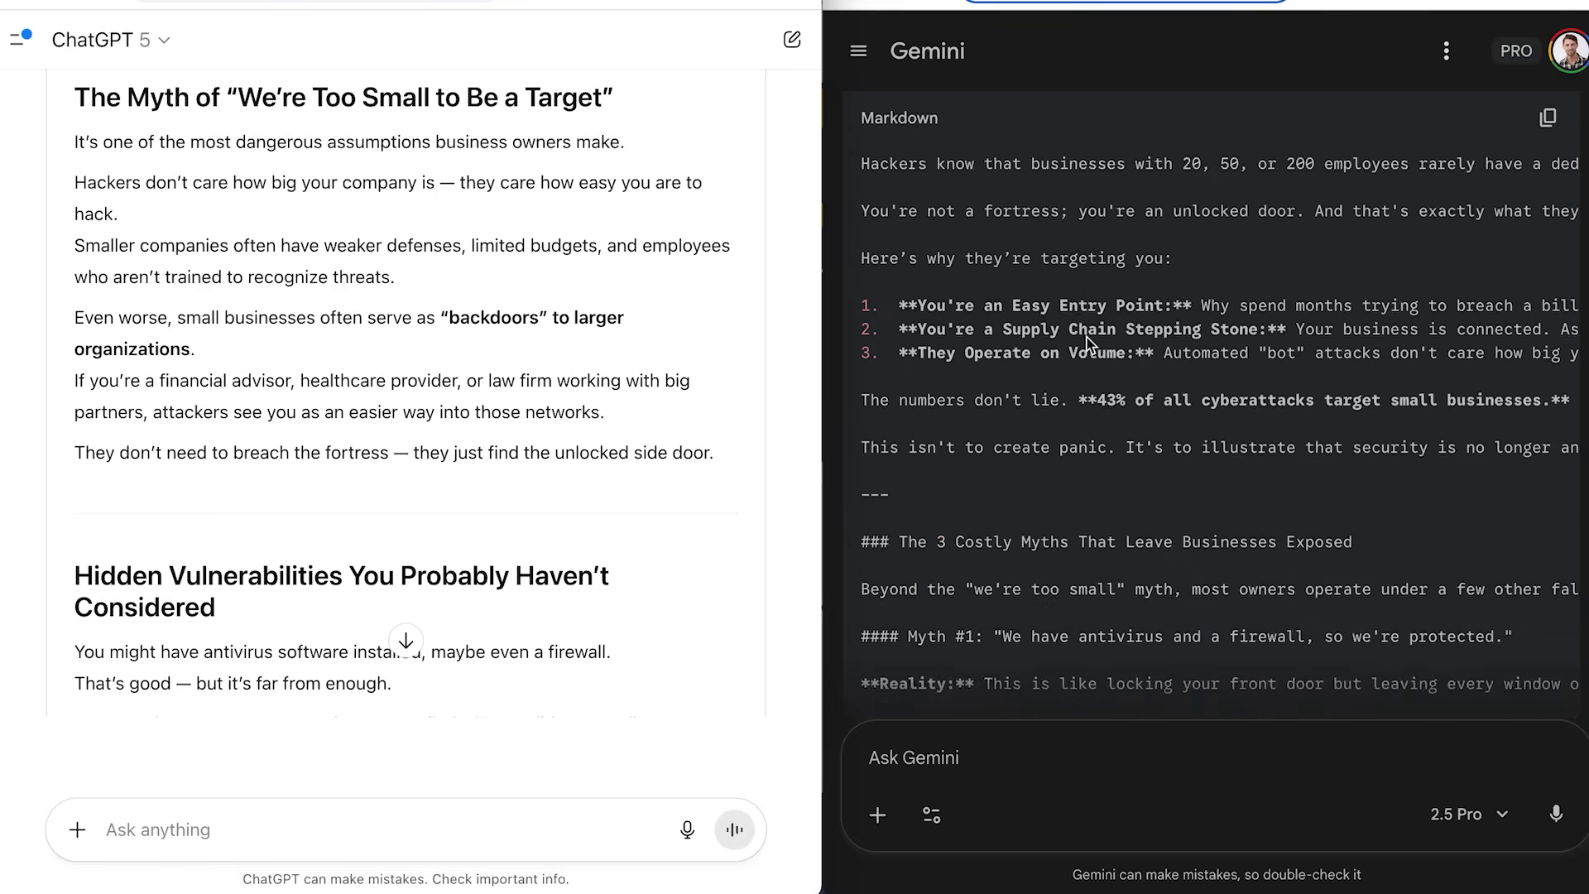
{"action": "scroll", "coordinate": [1089, 346], "scroll_direction": "down", "scroll_amount": 3}
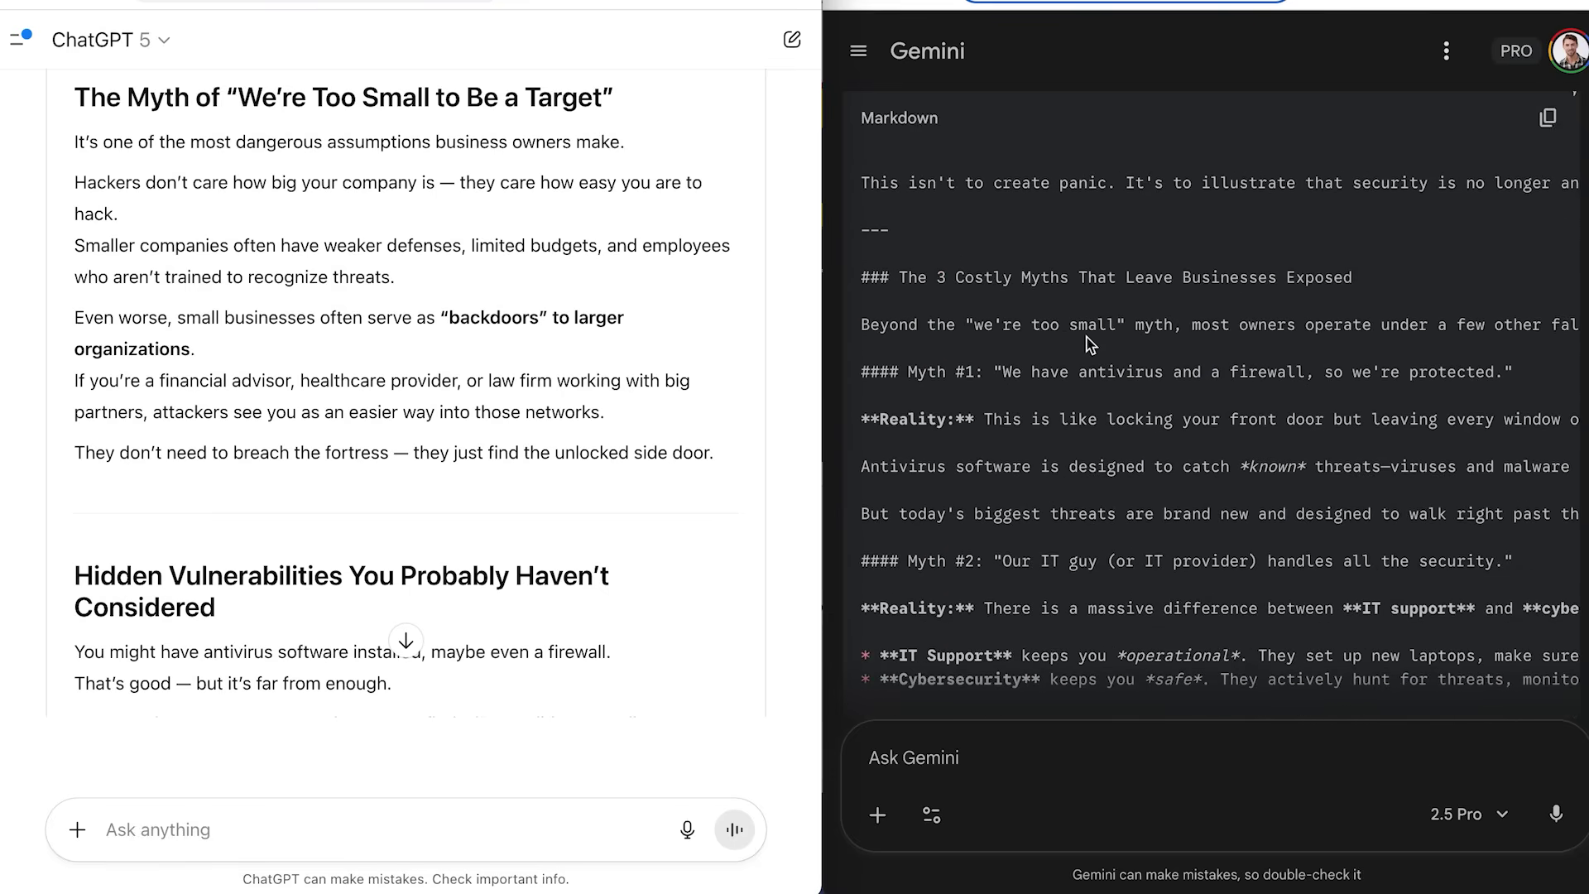
{"action": "scroll", "coordinate": [1089, 346], "scroll_direction": "down", "scroll_amount": 2}
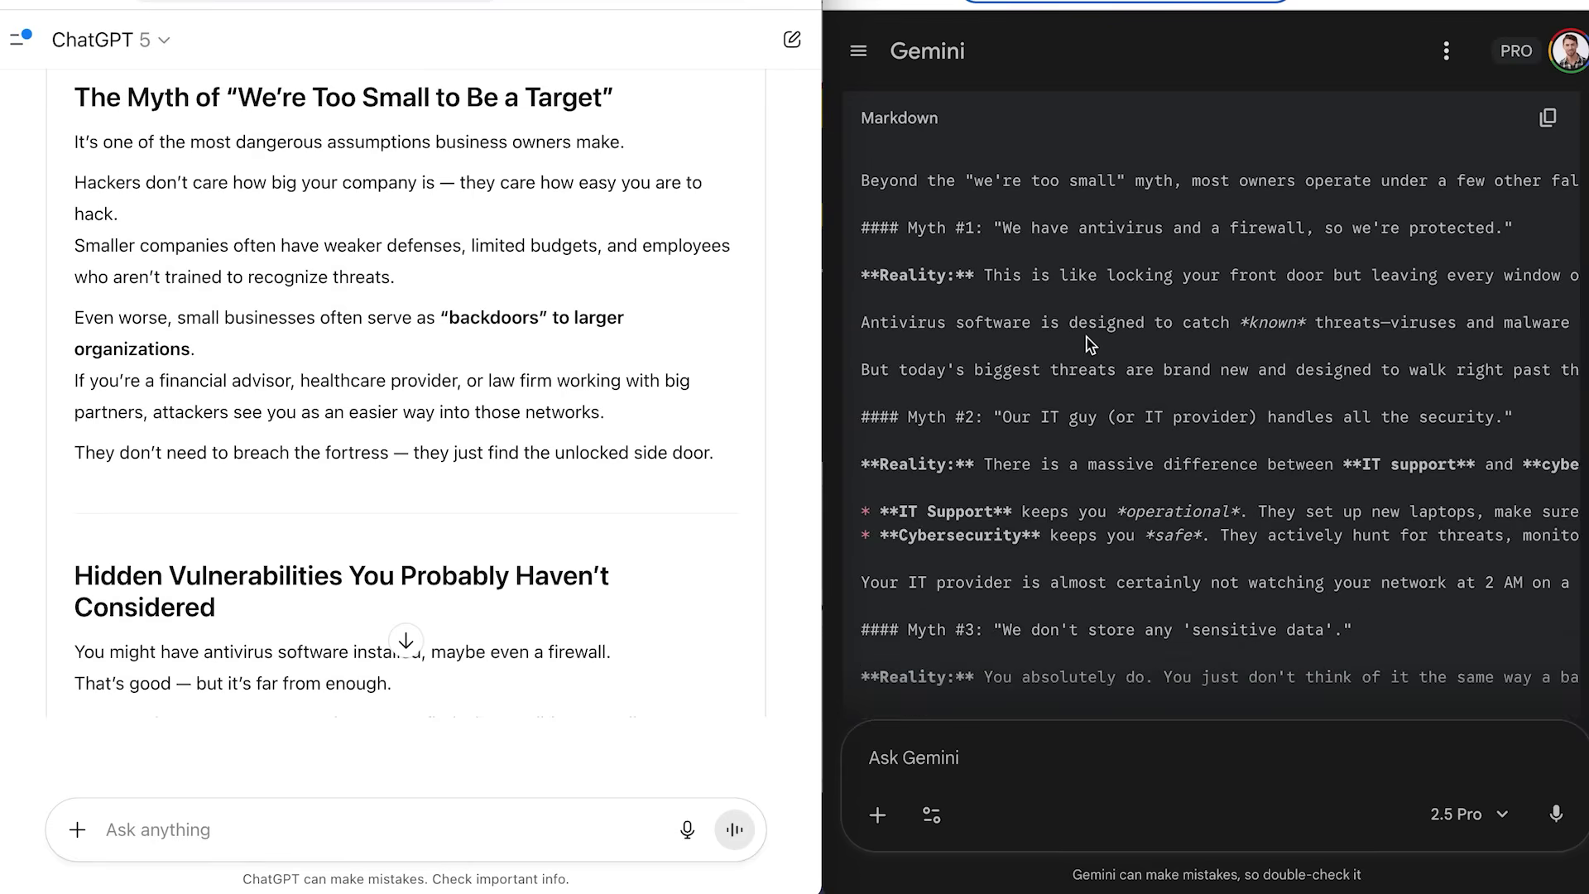
{"action": "scroll", "coordinate": [1090, 346], "scroll_direction": "down", "scroll_amount": 4}
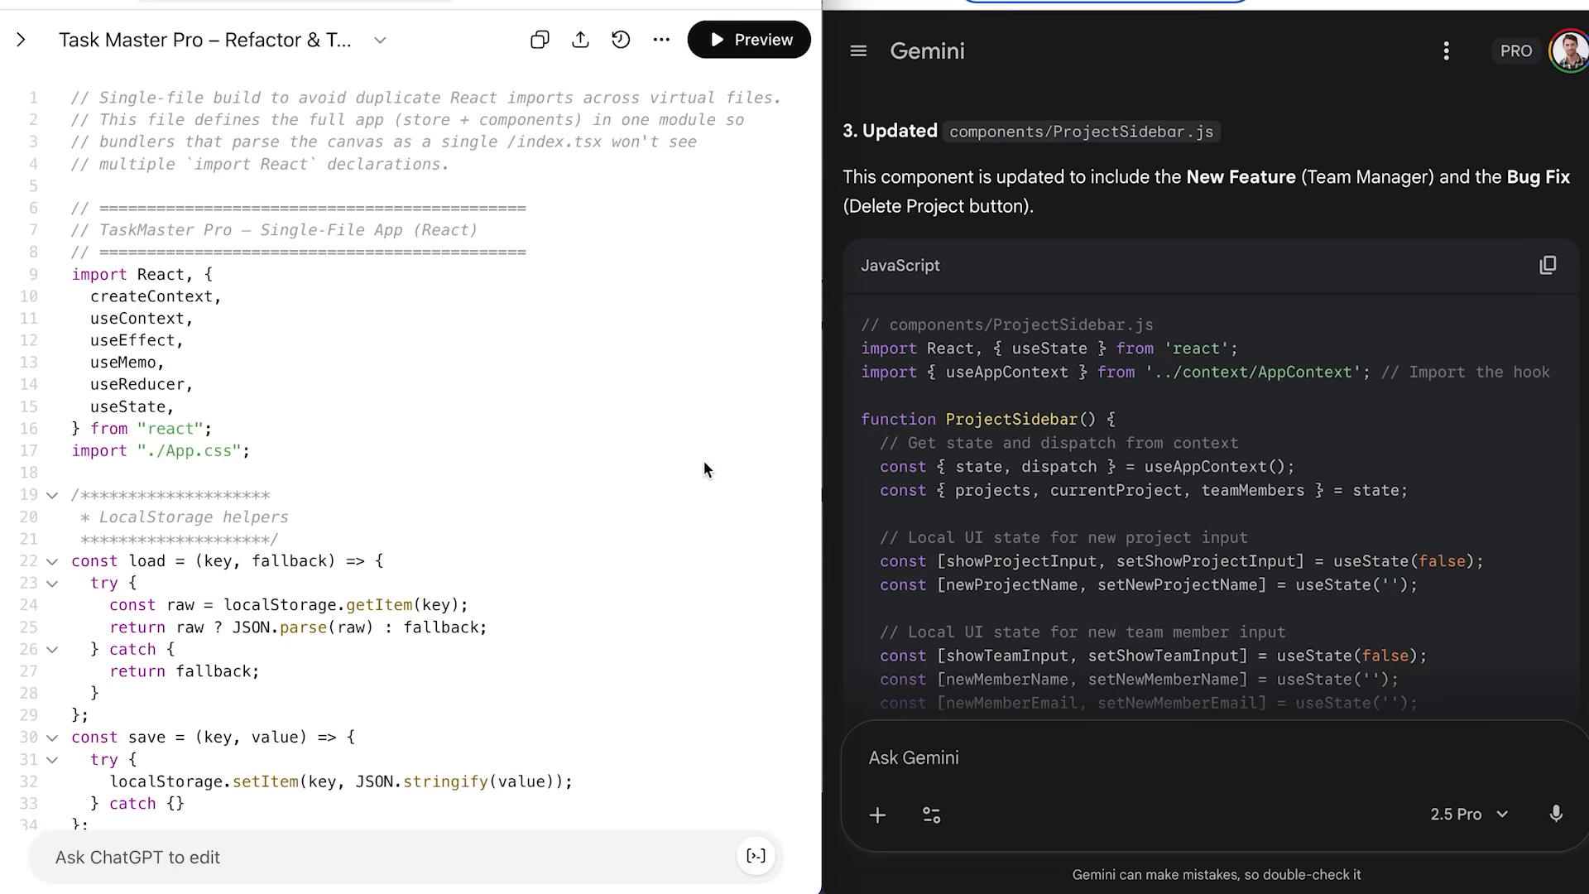
Preview the Task Master Pro canvas code and get an explanation of the missing ./App.css error.
{"action": "scroll", "coordinate": [704, 469], "scroll_direction": "down", "scroll_amount": 5}
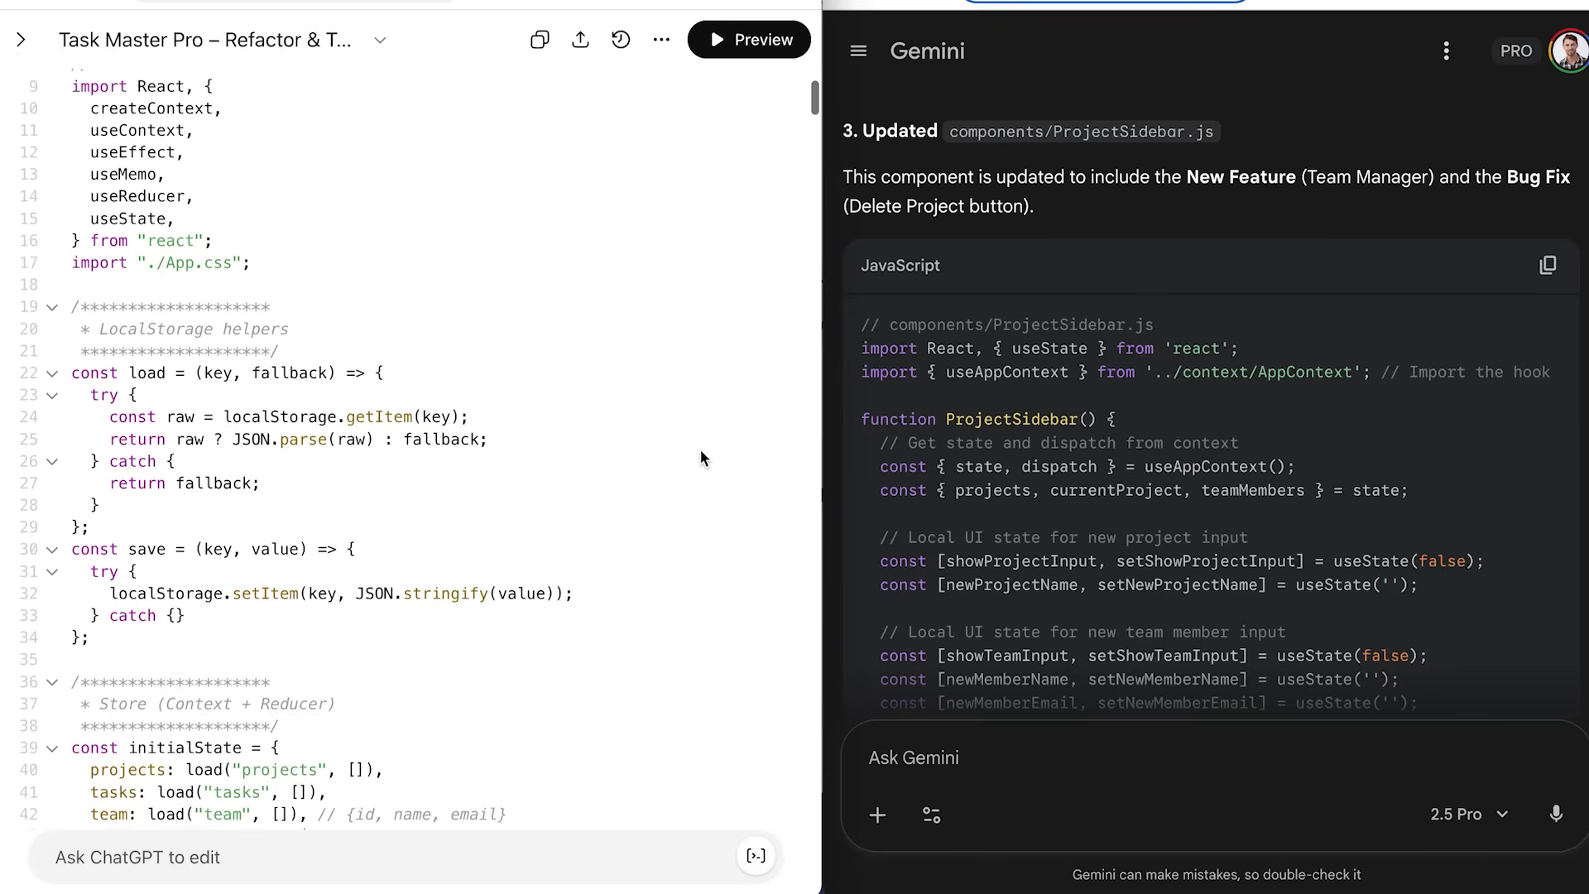
{"action": "scroll", "coordinate": [684, 469], "scroll_direction": "down", "scroll_amount": 10}
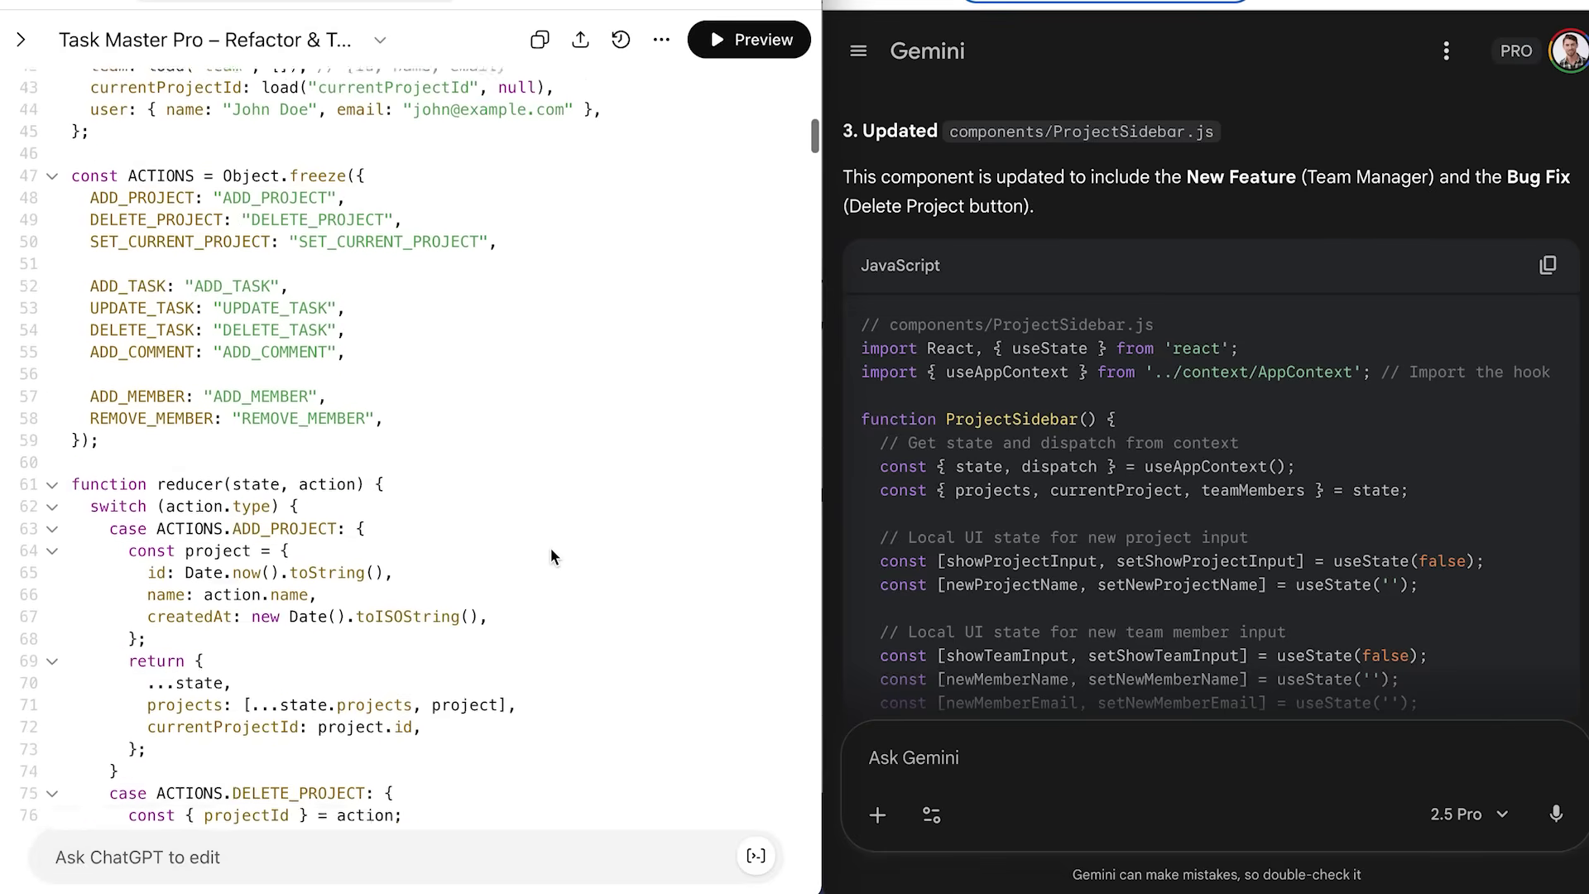
{"action": "scroll", "coordinate": [550, 544], "scroll_direction": "up", "scroll_amount": 12}
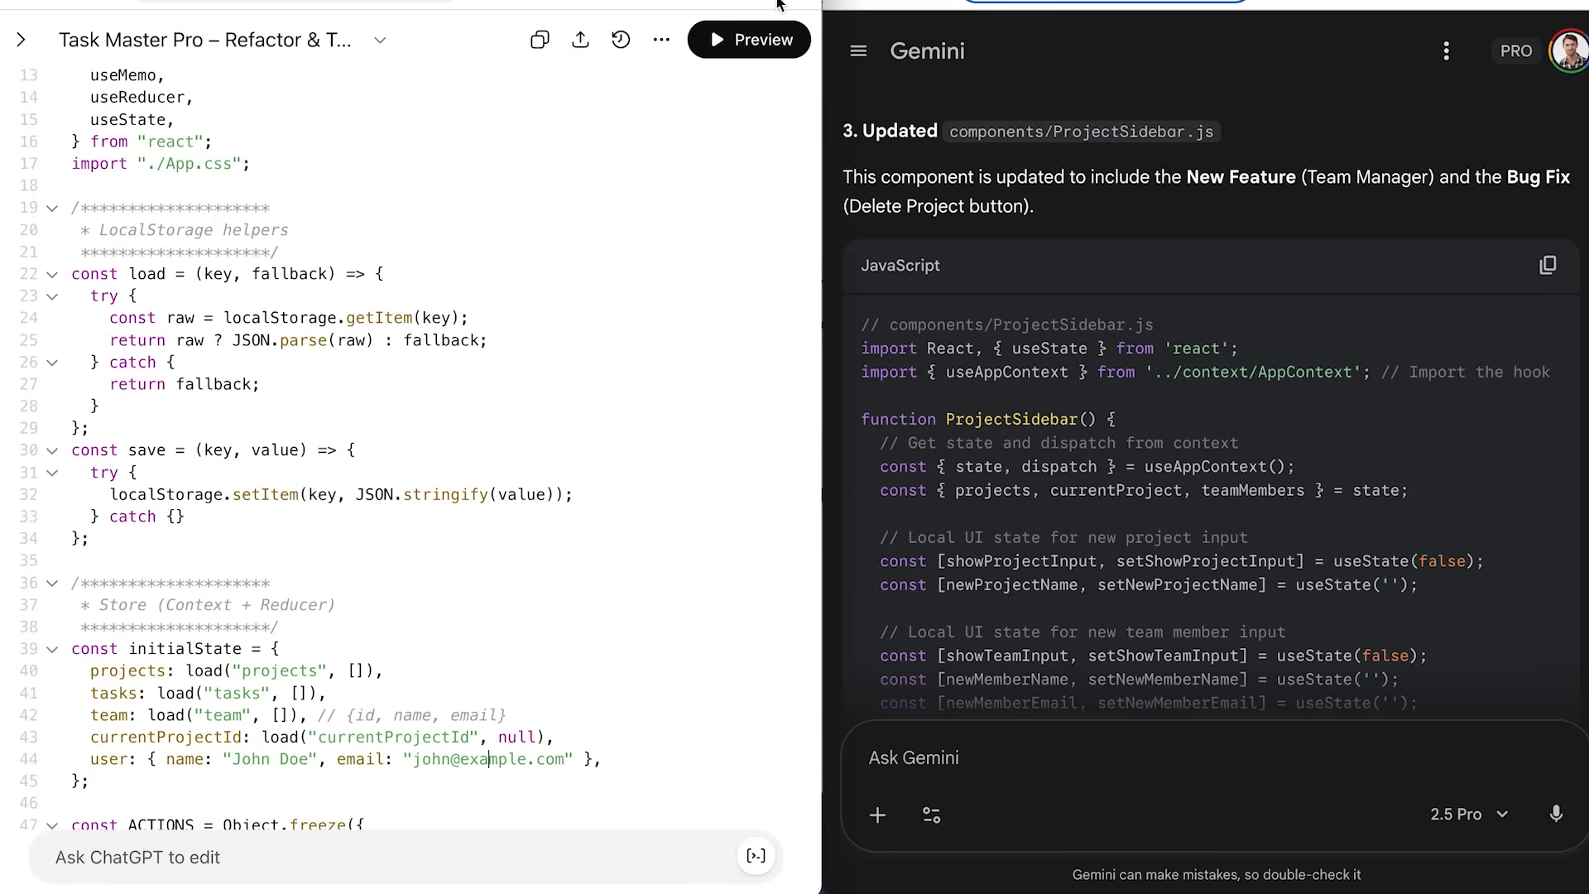
{"action": "left_click", "coordinate": [769, 42]}
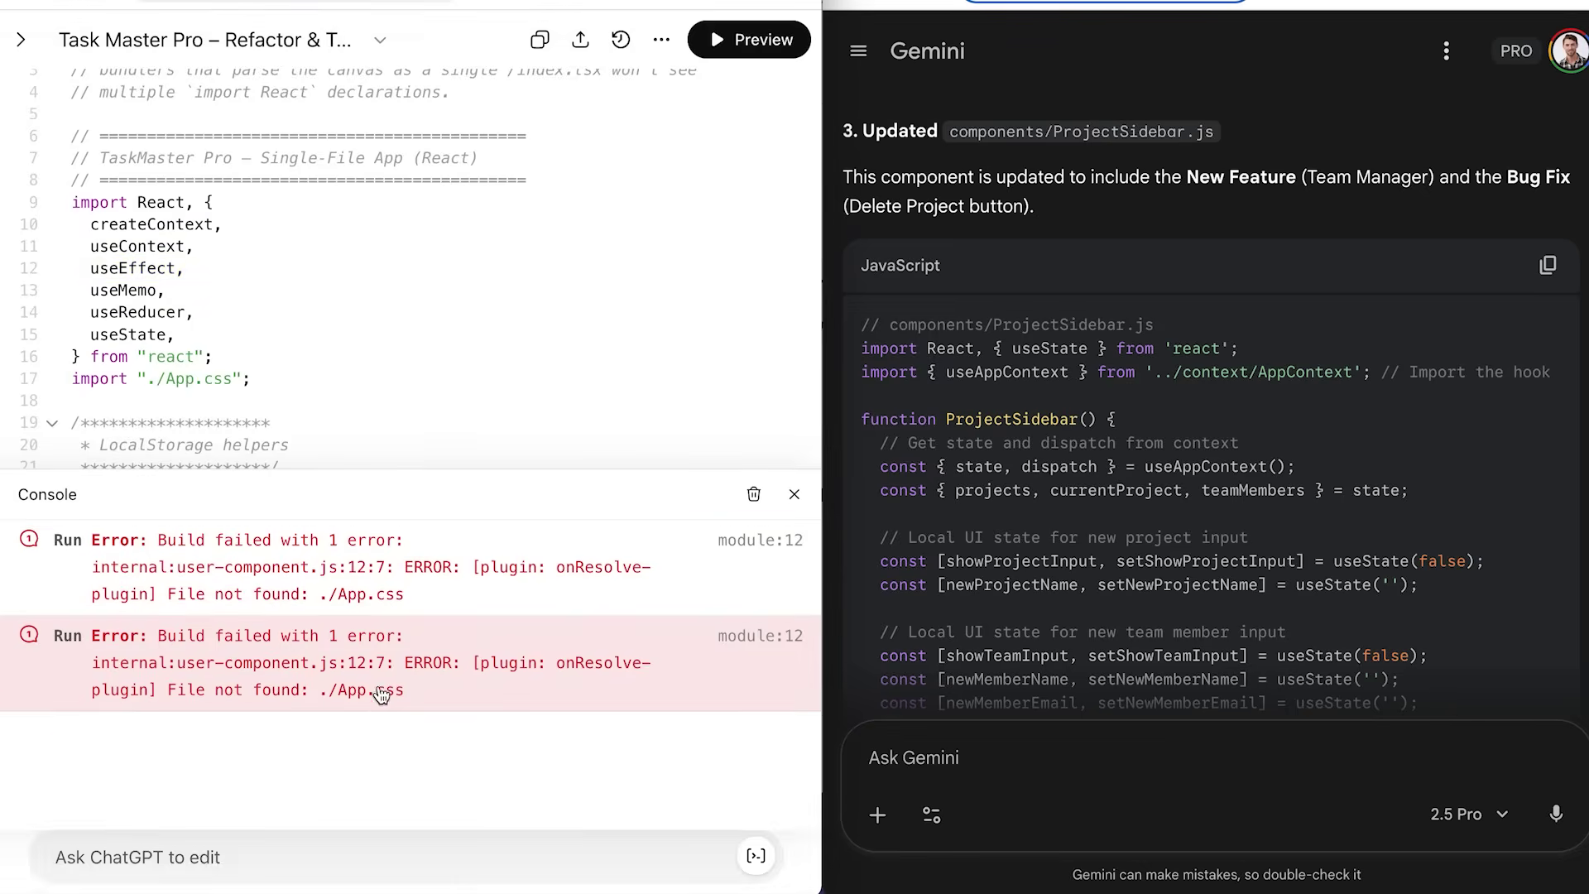
{"action": "left_click", "coordinate": [379, 681]}
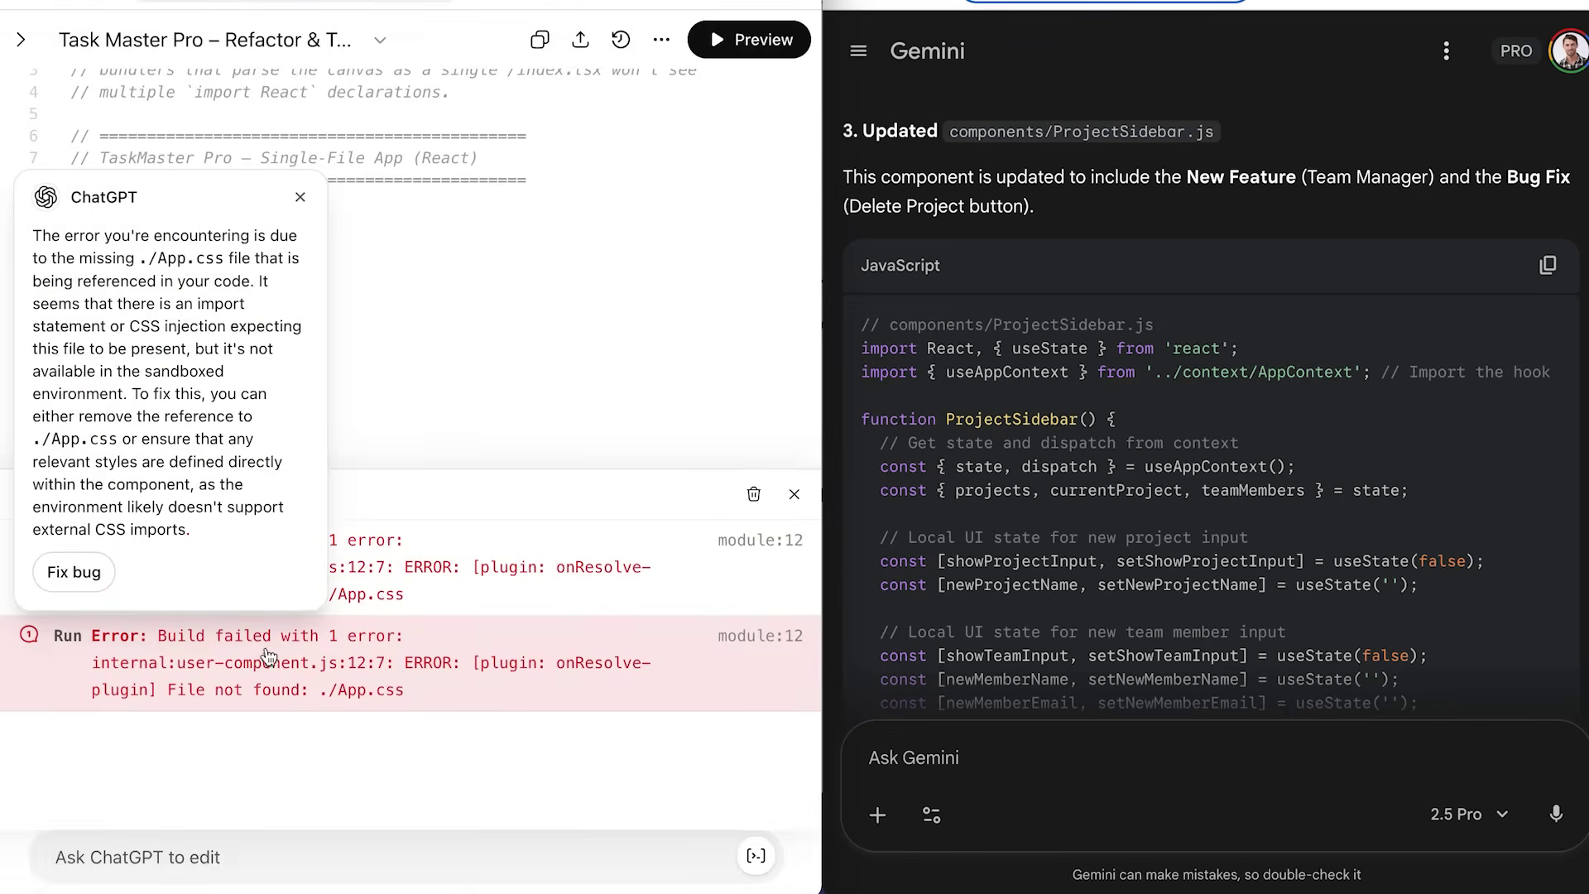
Have ChatGPT fix the build error in the Task Master Pro canvas.
{"action": "left_click", "coordinate": [75, 573]}
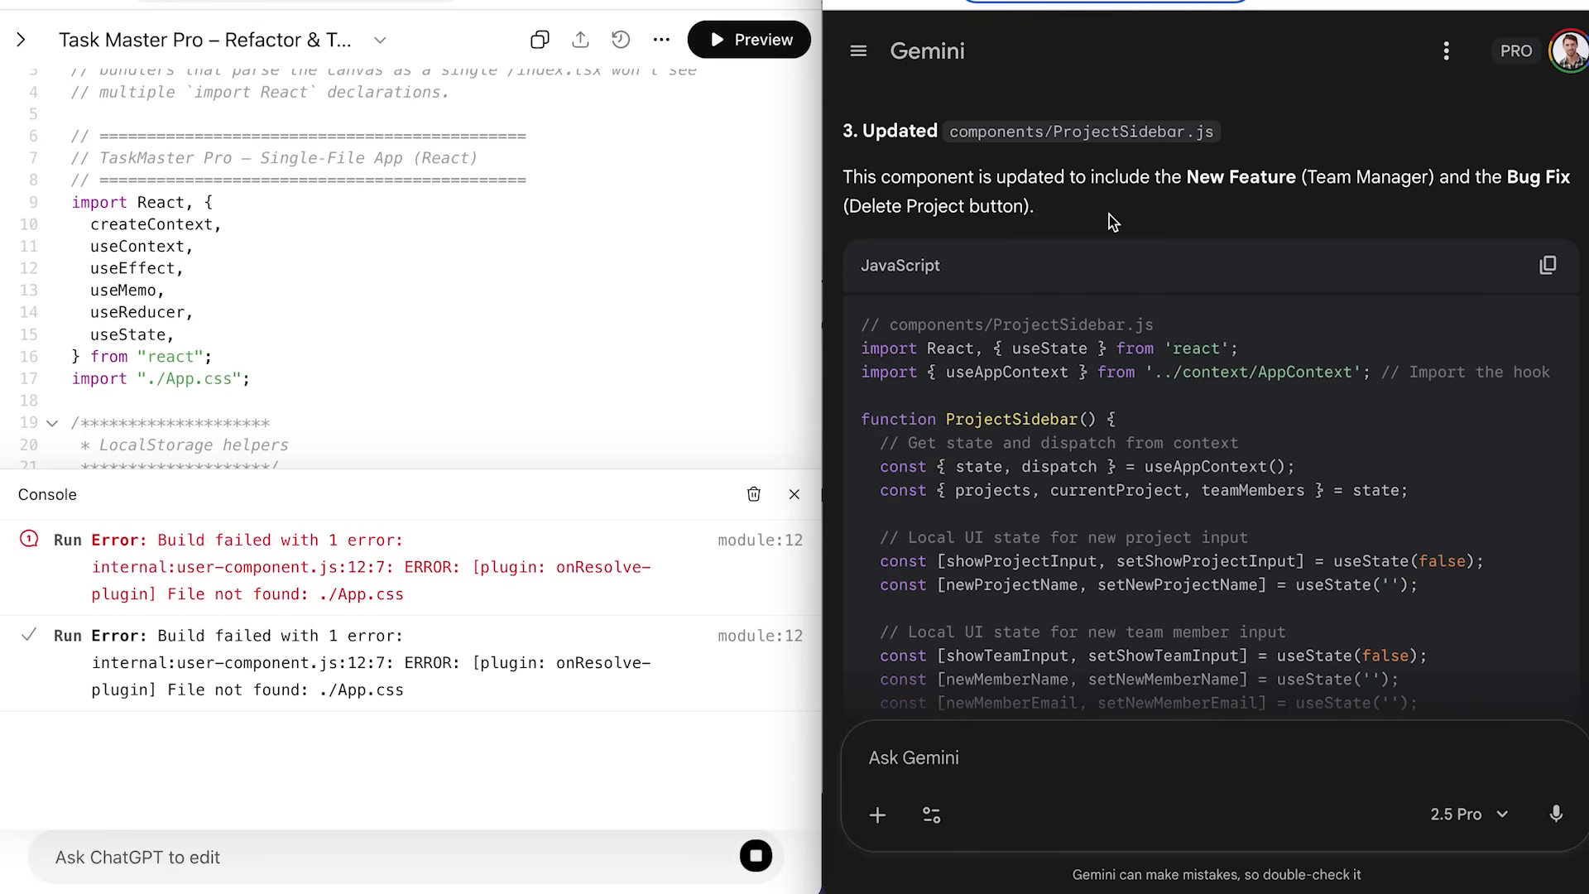
{"action": "scroll", "coordinate": [1109, 216], "scroll_direction": "up", "scroll_amount": 1}
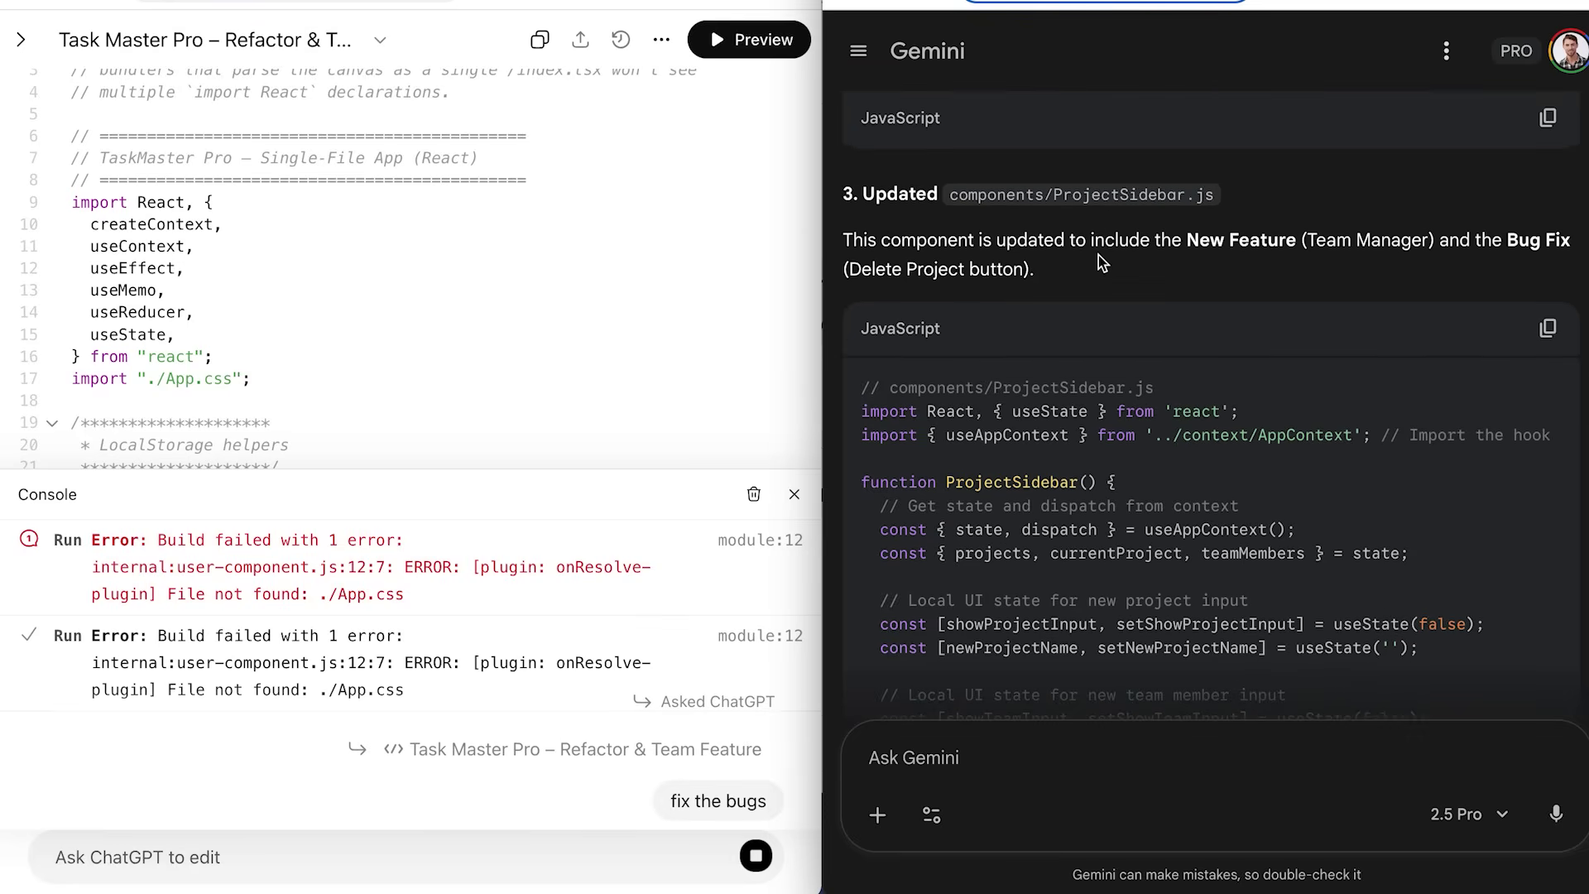
{"action": "scroll", "coordinate": [1101, 262], "scroll_direction": "down", "scroll_amount": 1}
{"action": "scroll", "coordinate": [1101, 263], "scroll_direction": "down", "scroll_amount": 10}
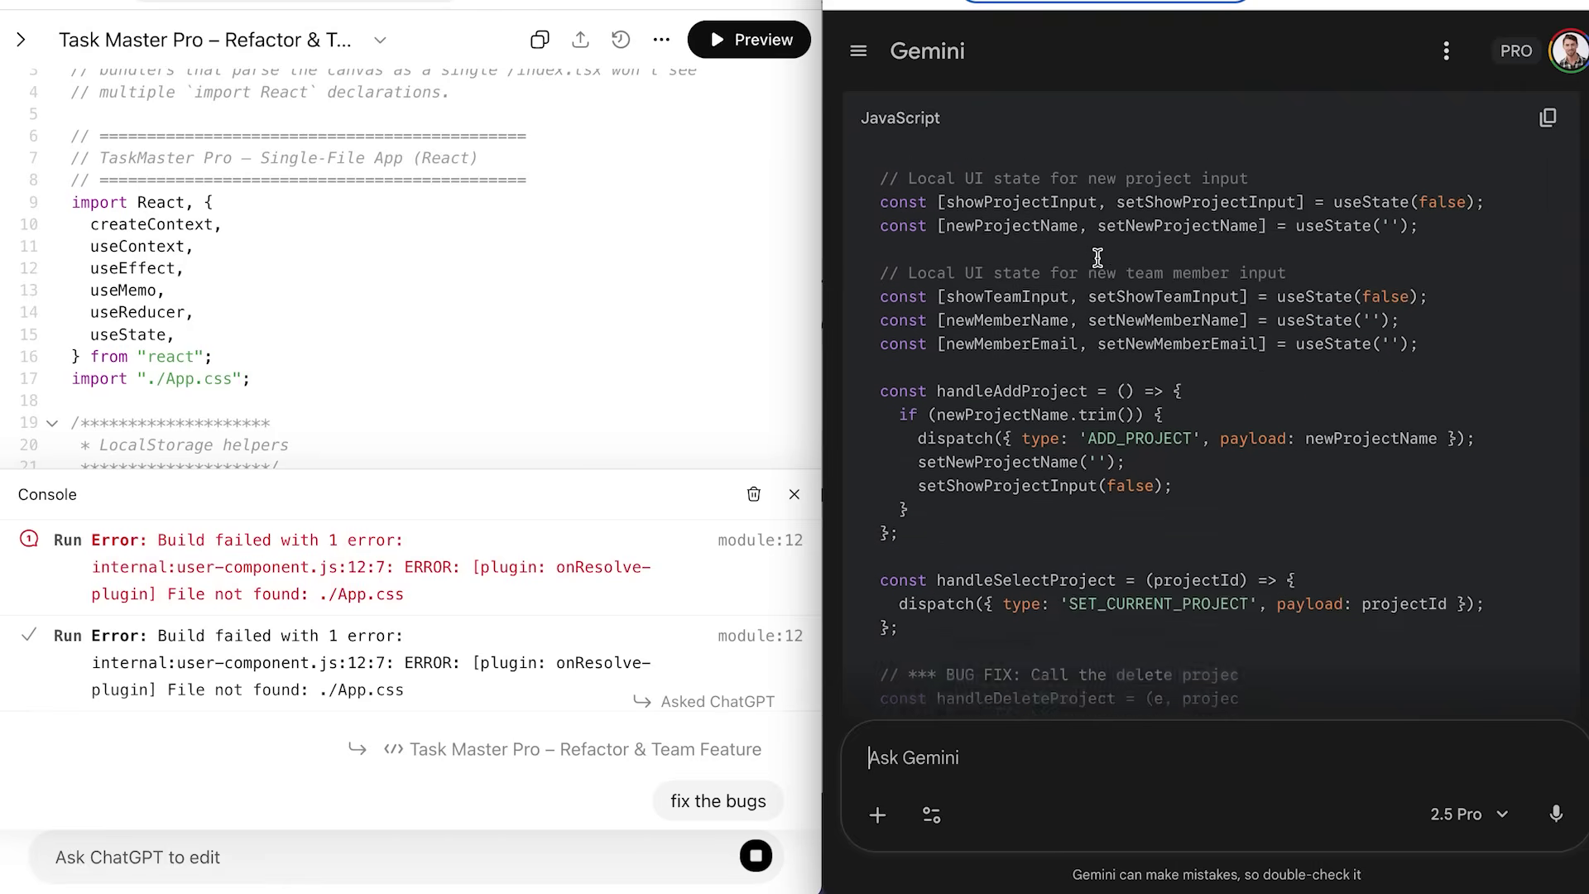
{"action": "scroll", "coordinate": [1097, 258], "scroll_direction": "down", "scroll_amount": 10}
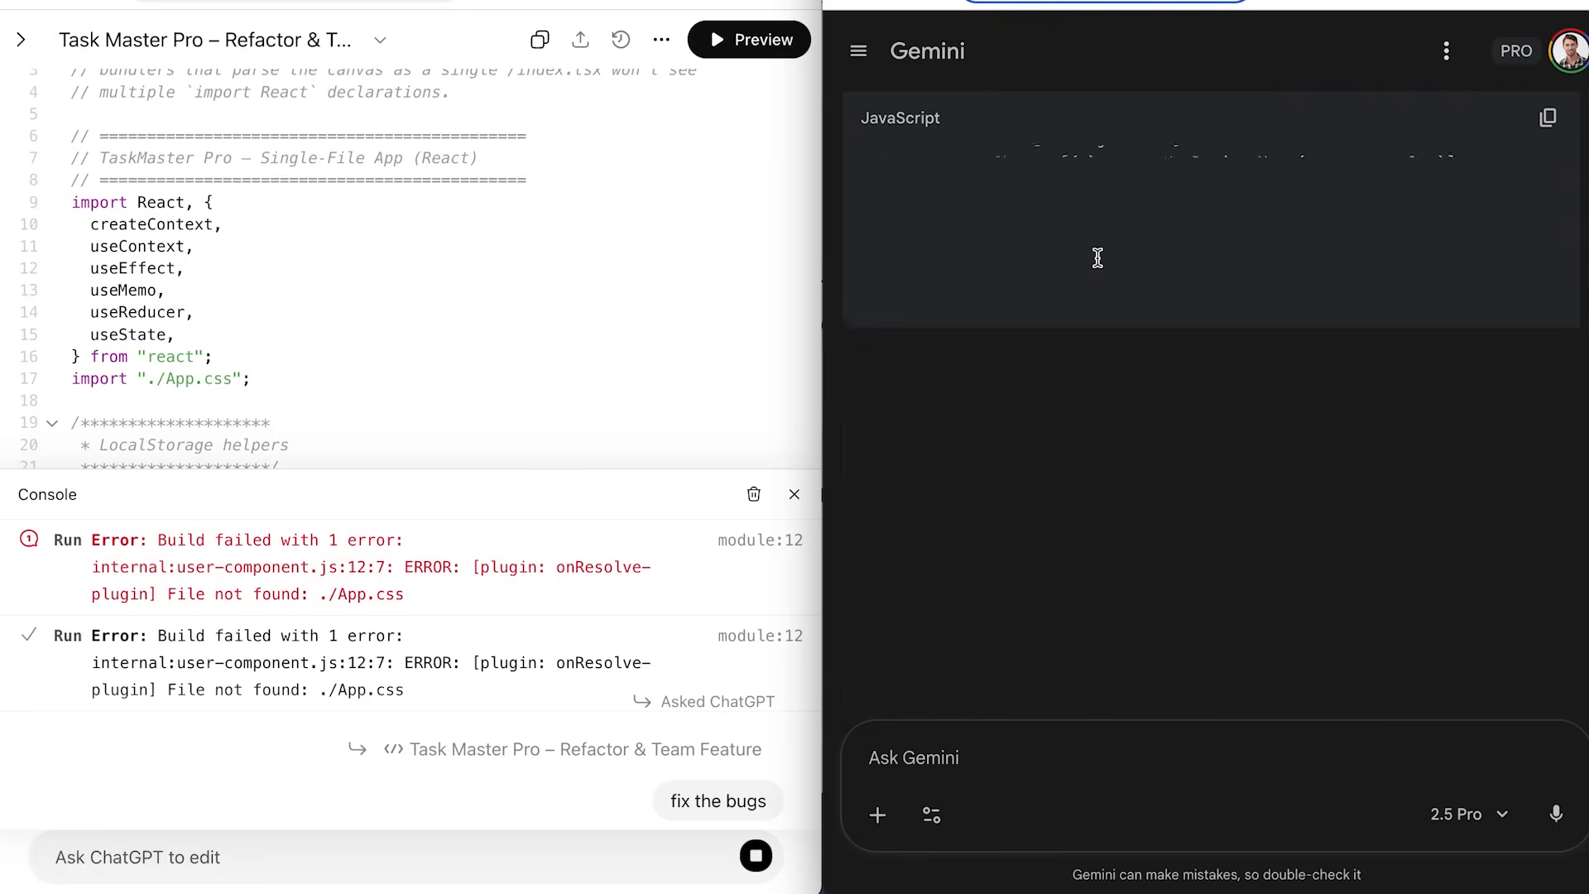
{"action": "scroll", "coordinate": [1097, 259], "scroll_direction": "down", "scroll_amount": 12}
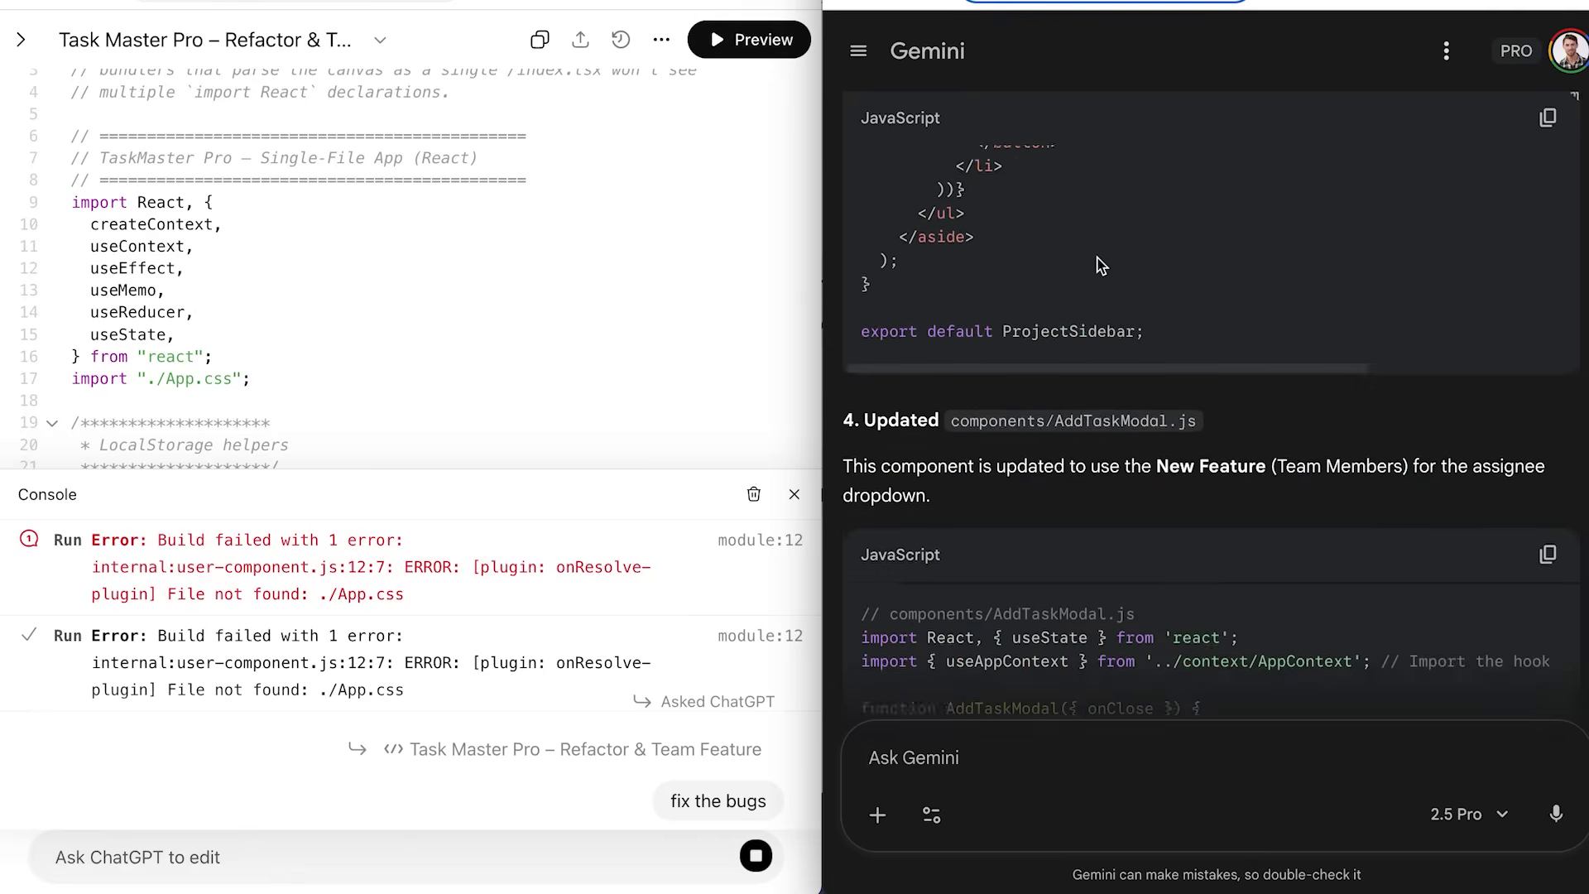
{"action": "scroll", "coordinate": [1101, 263], "scroll_direction": "down", "scroll_amount": 1}
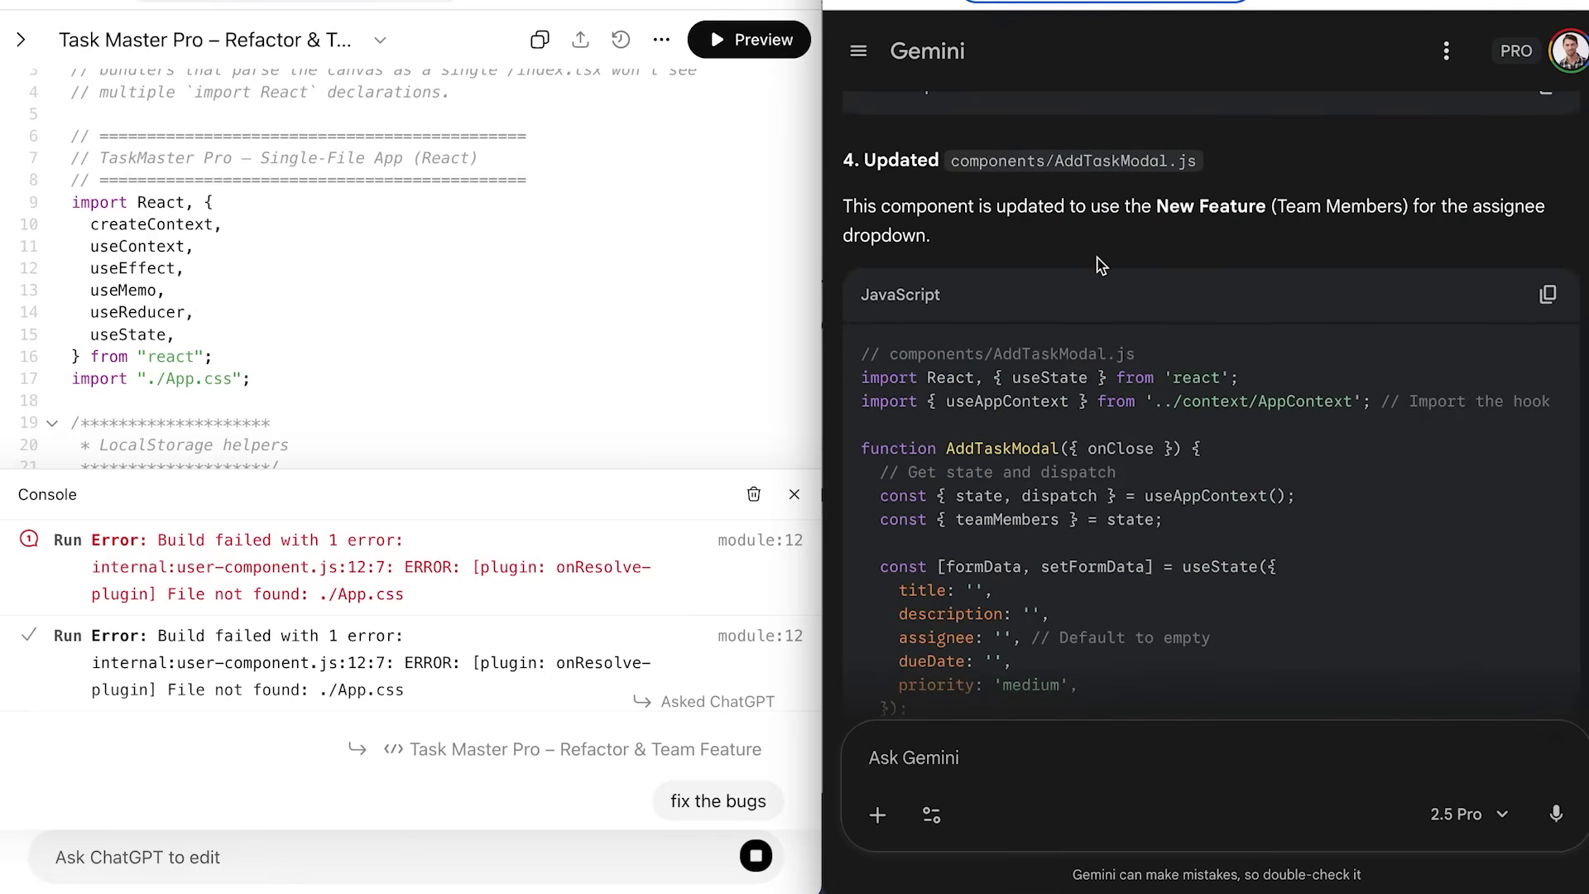
Scroll through Gemini's updated Task Master Pro component code.
{"action": "scroll", "coordinate": [1111, 290], "scroll_direction": "down", "scroll_amount": 1}
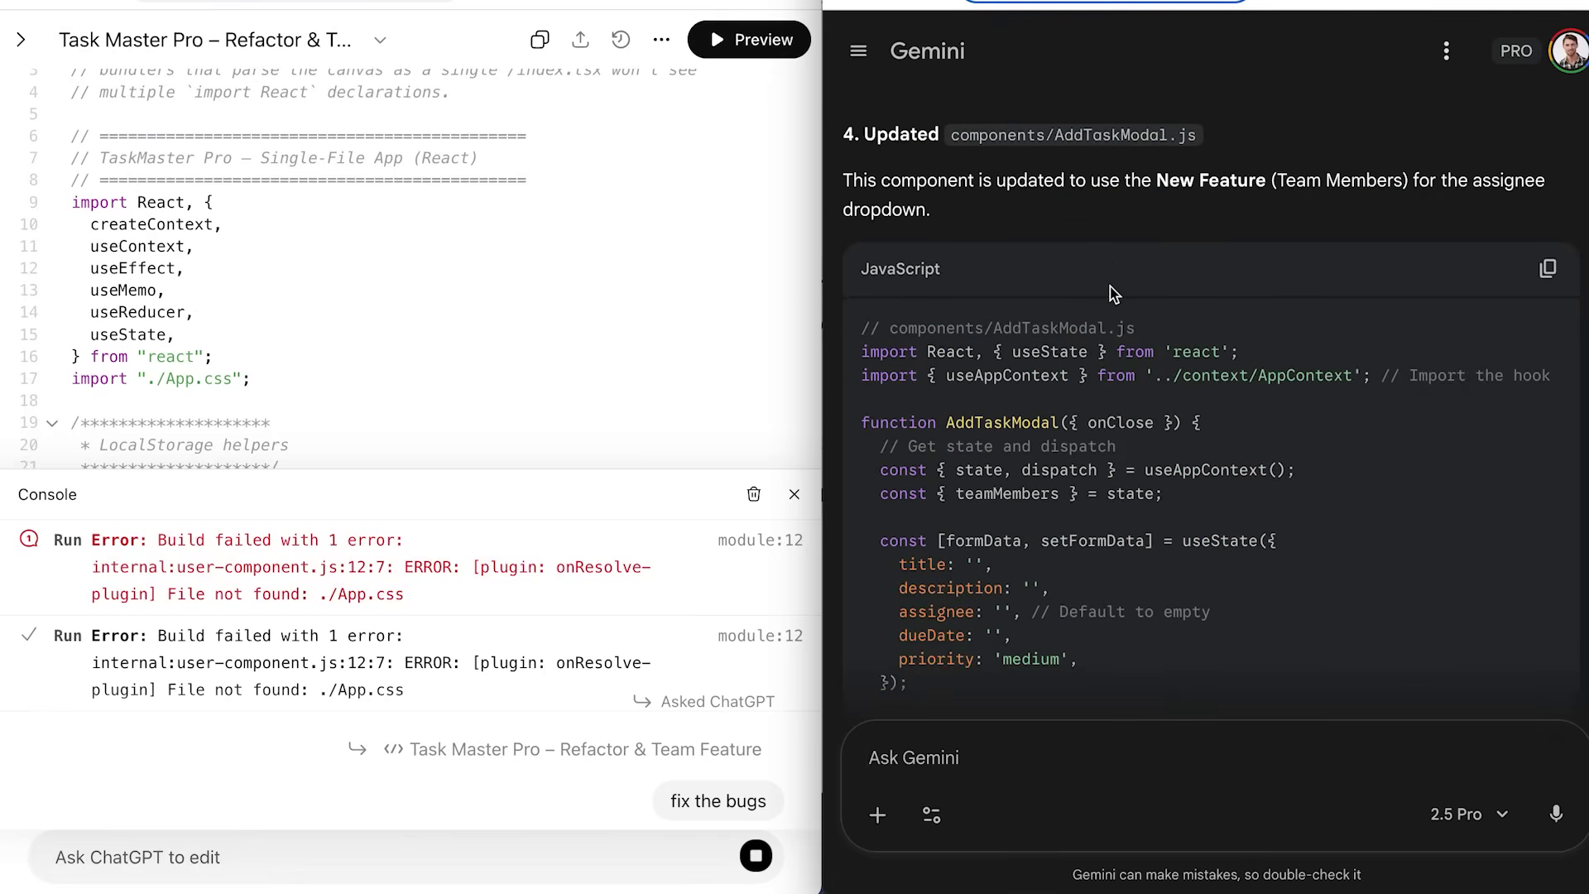
{"action": "scroll", "coordinate": [1076, 348], "scroll_direction": "down", "scroll_amount": 10}
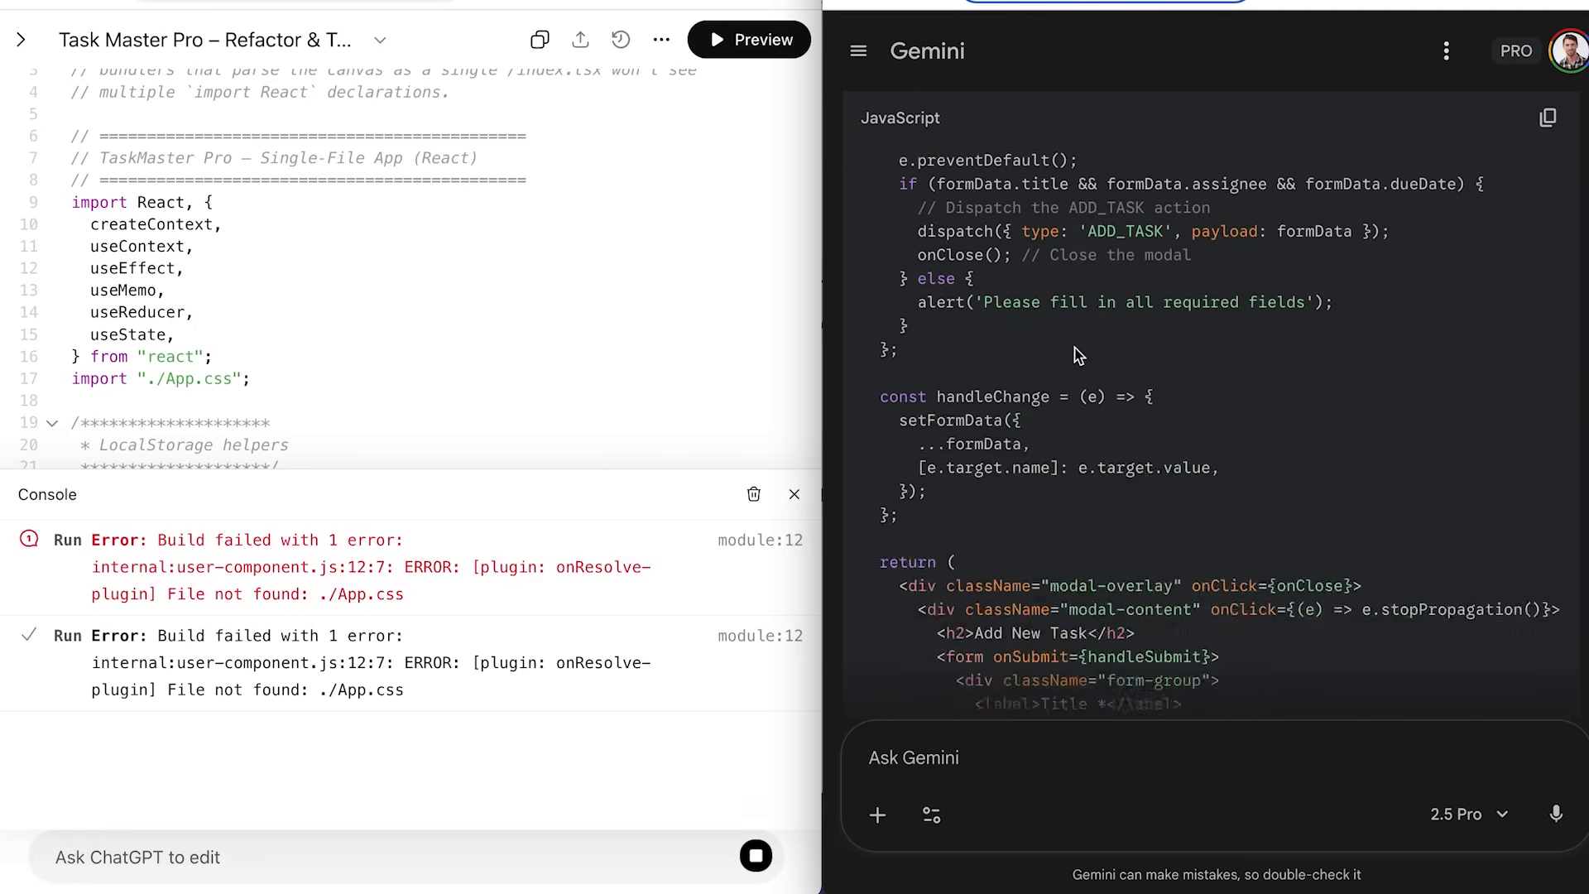
{"action": "scroll", "coordinate": [613, 266], "scroll_direction": "up", "scroll_amount": 1}
{"action": "scroll", "coordinate": [619, 266], "scroll_direction": "down", "scroll_amount": 5}
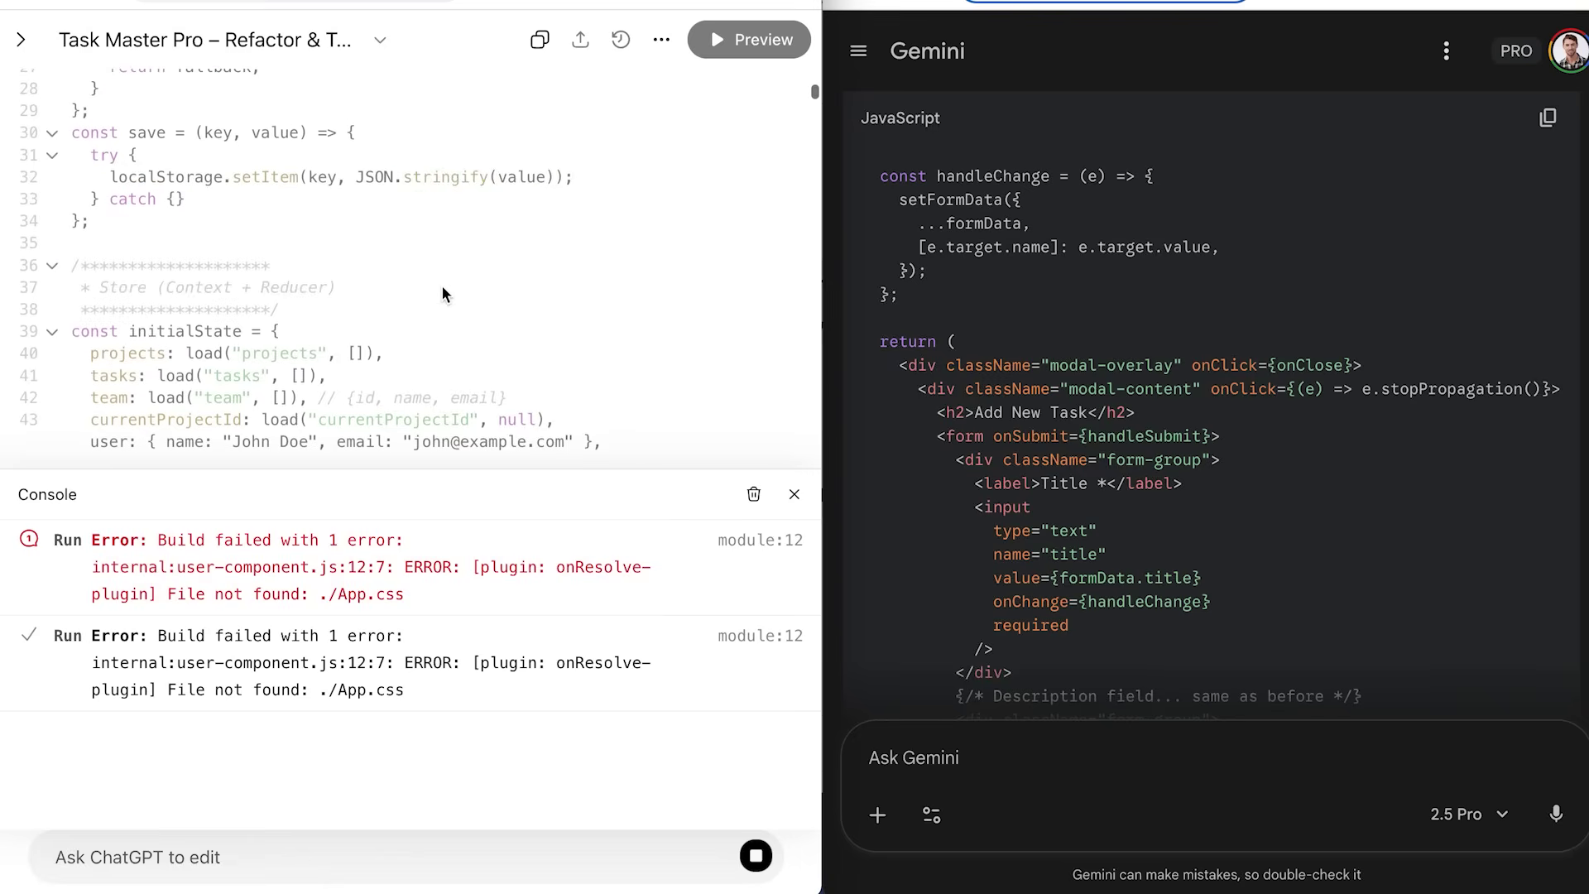
{"action": "scroll", "coordinate": [1111, 309], "scroll_direction": "up", "scroll_amount": 2}
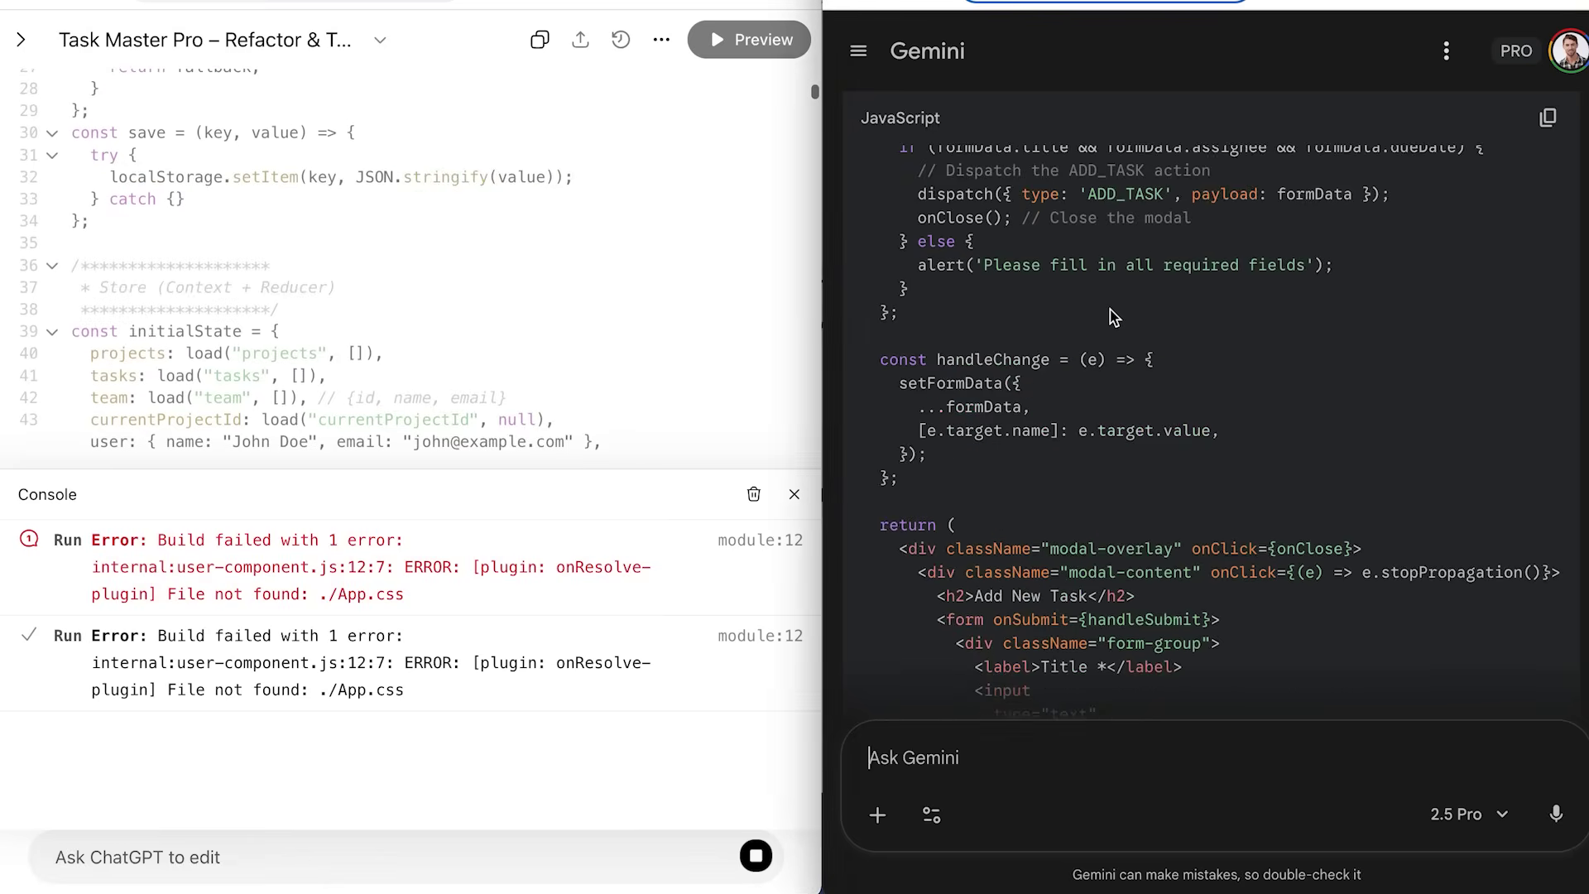
{"action": "scroll", "coordinate": [1111, 309], "scroll_direction": "down", "scroll_amount": 10}
{"action": "scroll", "coordinate": [1111, 310], "scroll_direction": "down", "scroll_amount": 7}
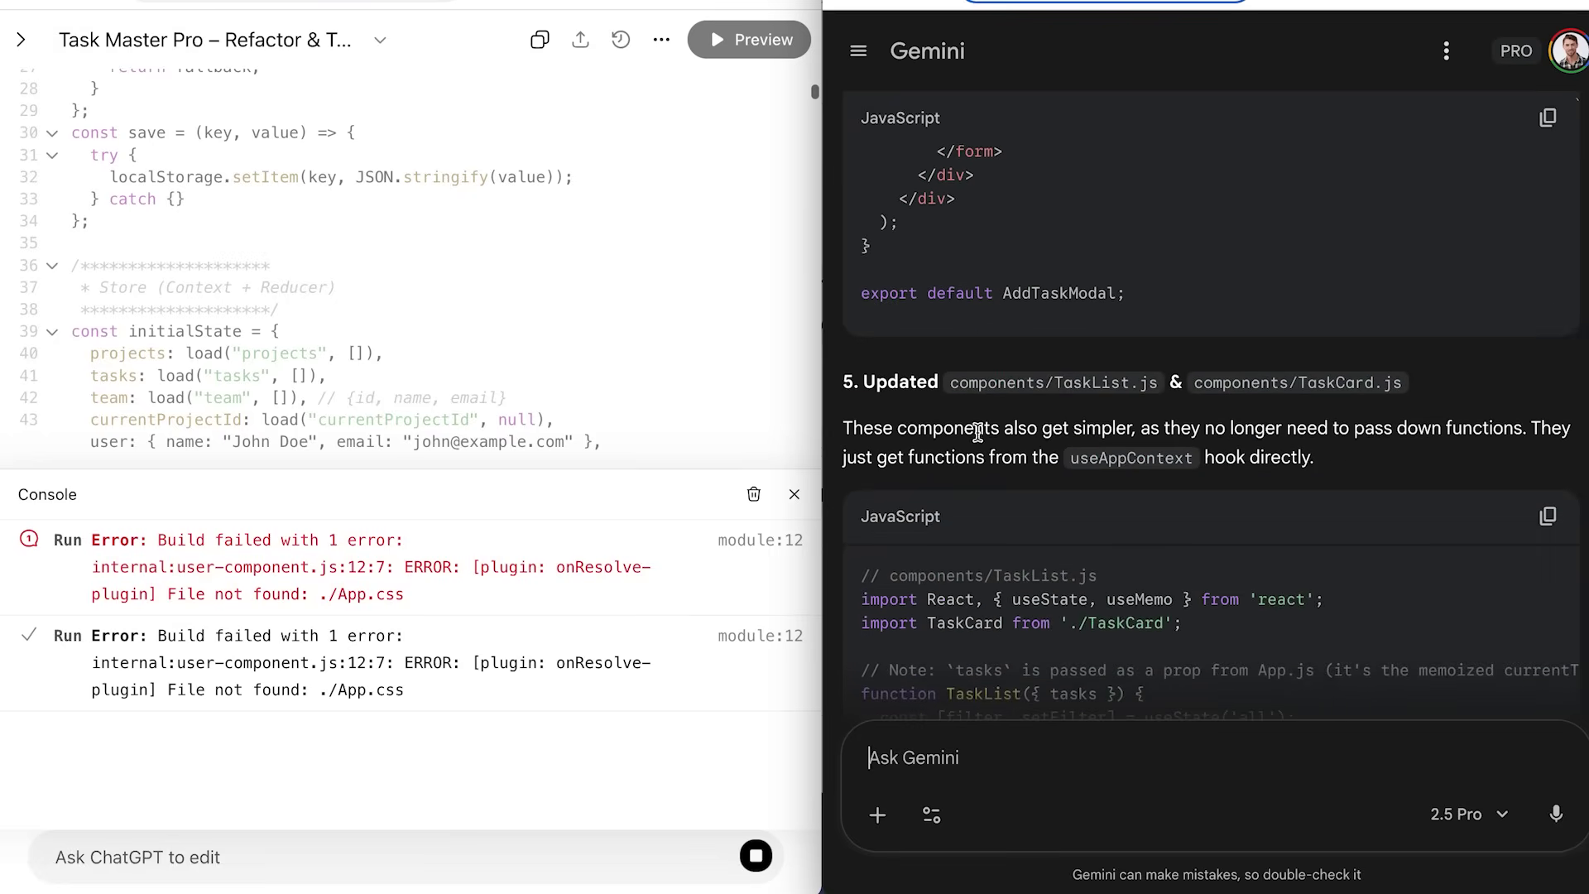
{"action": "scroll", "coordinate": [977, 432], "scroll_direction": "down", "scroll_amount": 1}
Highlight Gemini's section 5 explanation and read on to the end.
{"action": "left_click_drag", "start_coordinate": [850, 325], "coordinate": [1327, 412]}
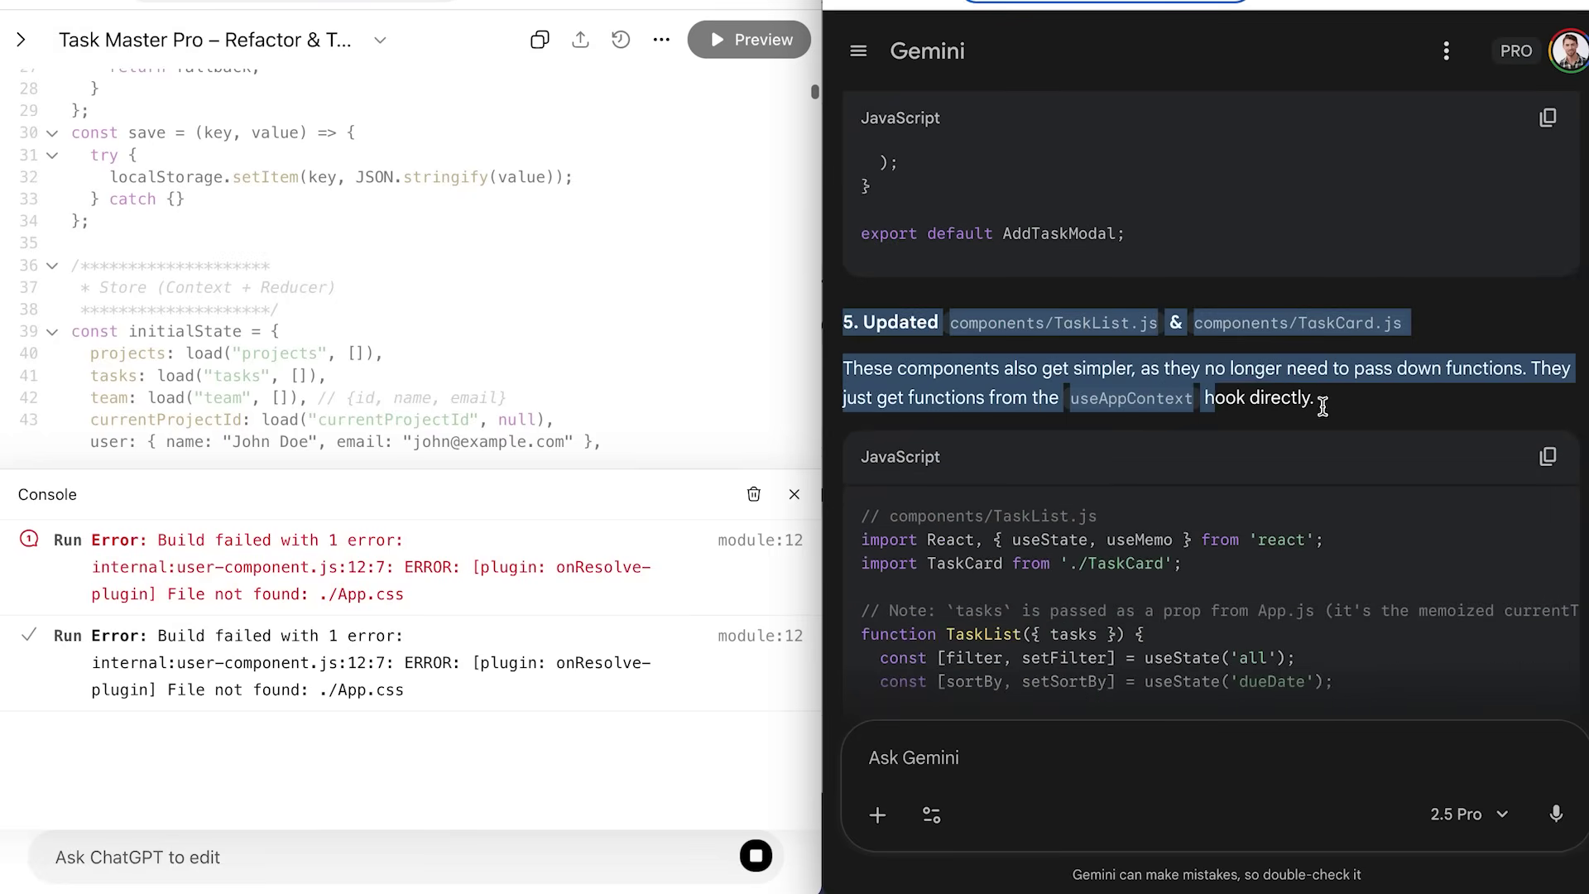
{"action": "left_click", "coordinate": [1327, 413]}
{"action": "scroll", "coordinate": [1316, 414], "scroll_direction": "down", "scroll_amount": 4}
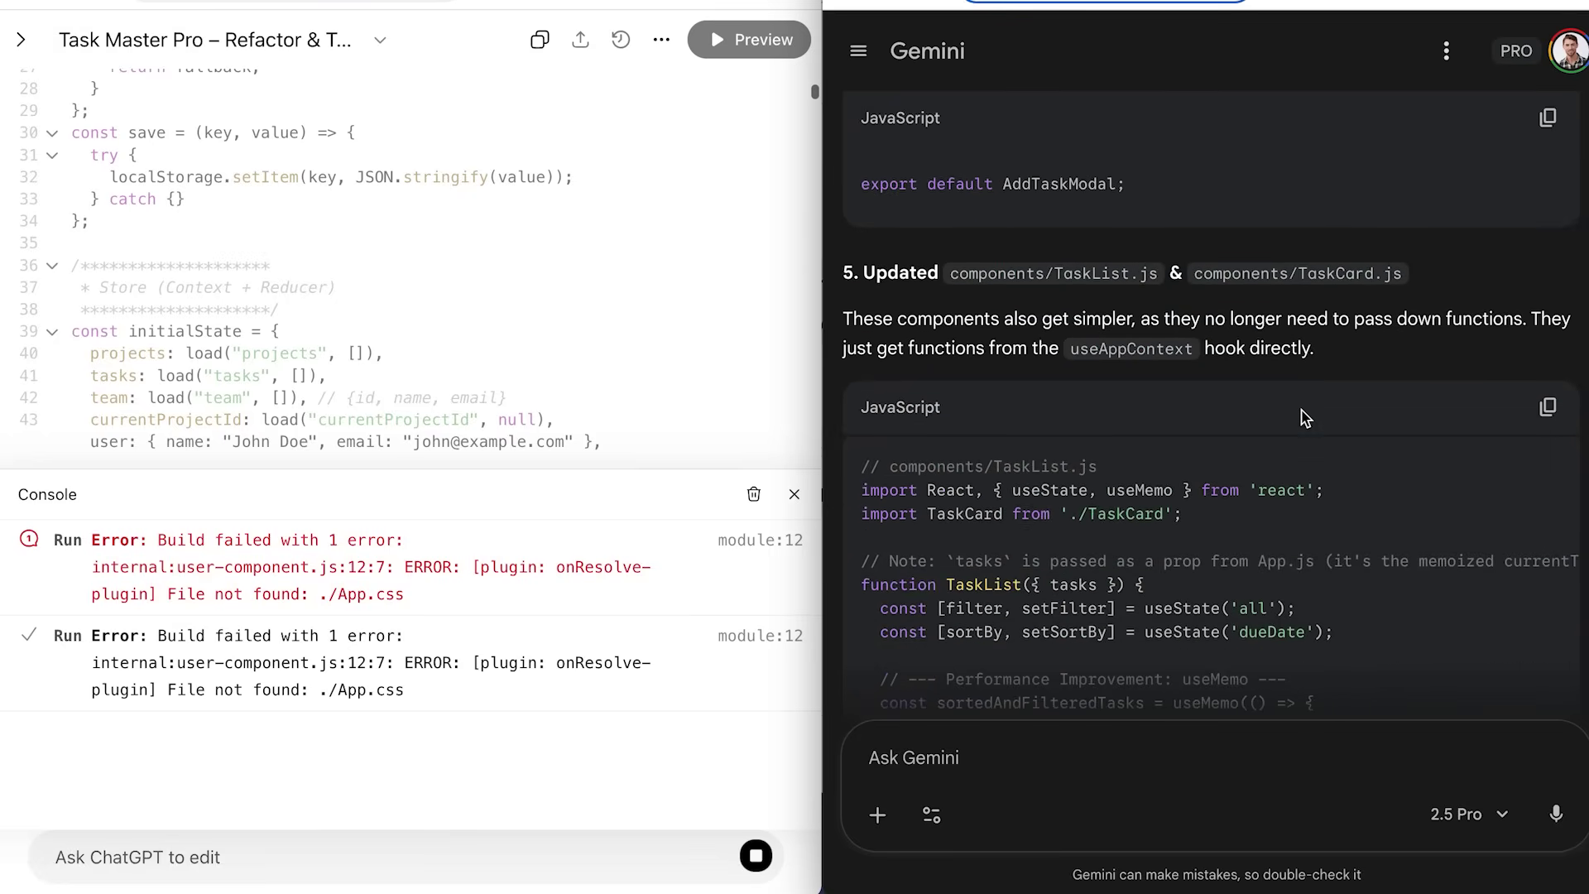
{"action": "scroll", "coordinate": [1305, 416], "scroll_direction": "down", "scroll_amount": 20}
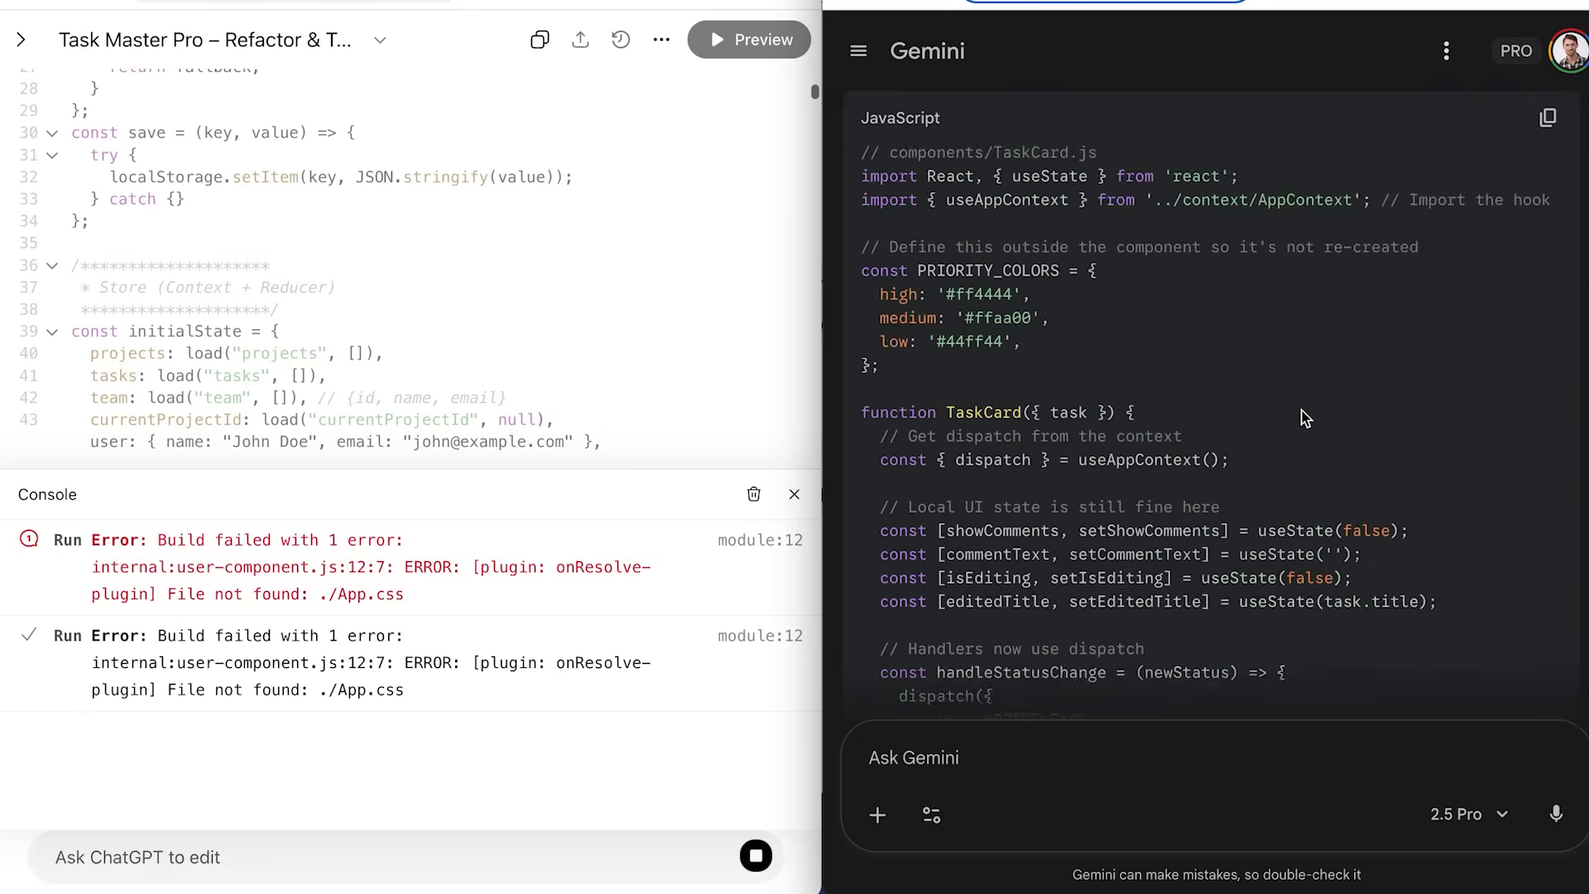
{"action": "scroll", "coordinate": [1302, 412], "scroll_direction": "down", "scroll_amount": 20}
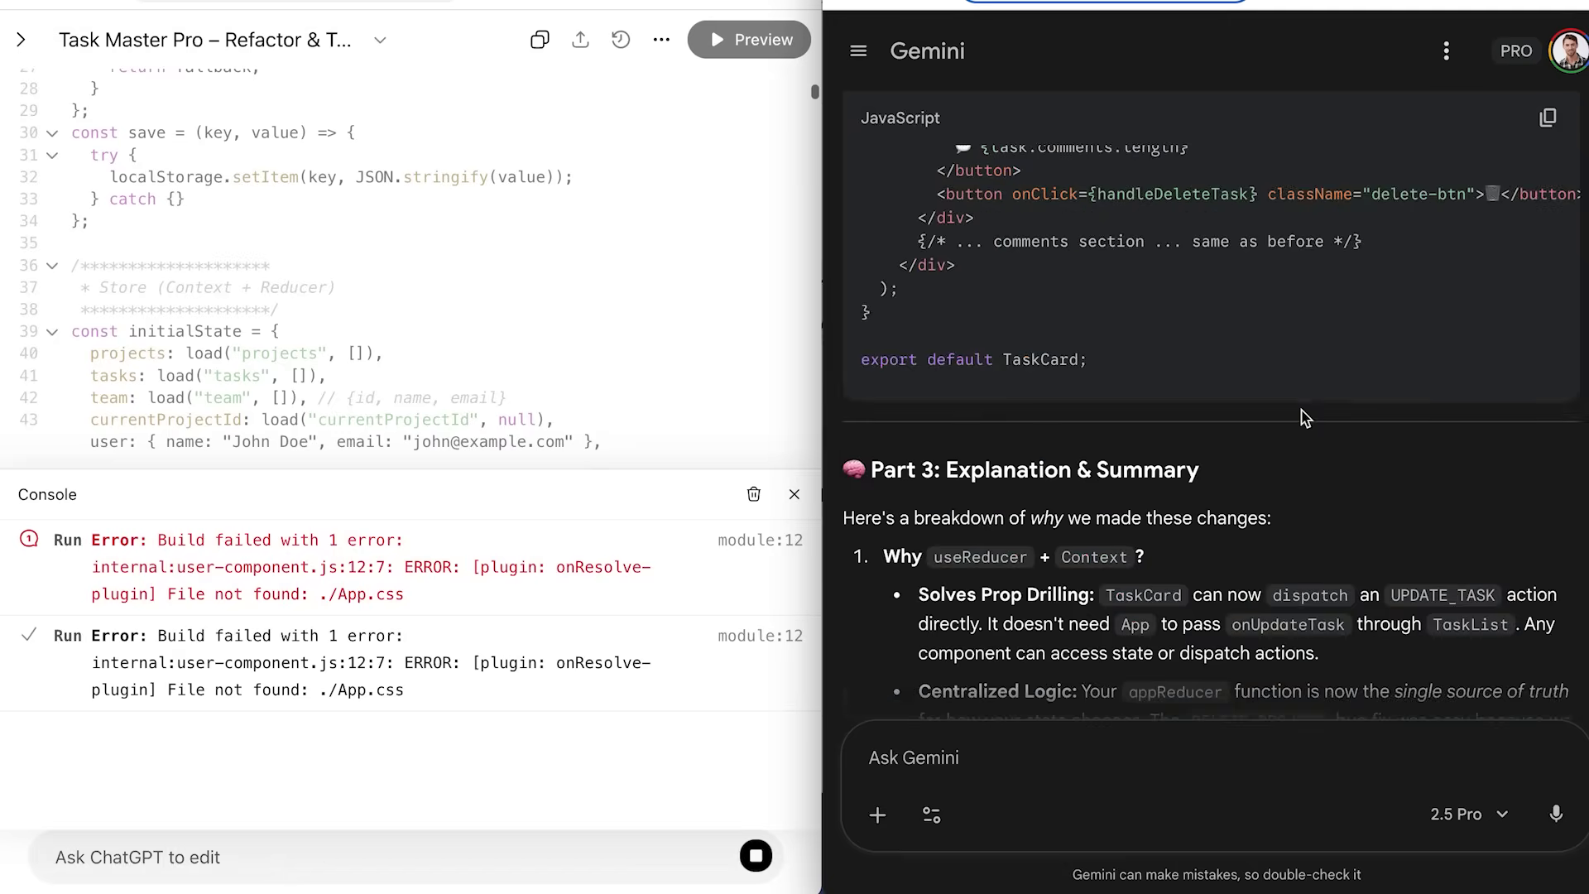
{"action": "scroll", "coordinate": [1292, 413], "scroll_direction": "up", "scroll_amount": 2}
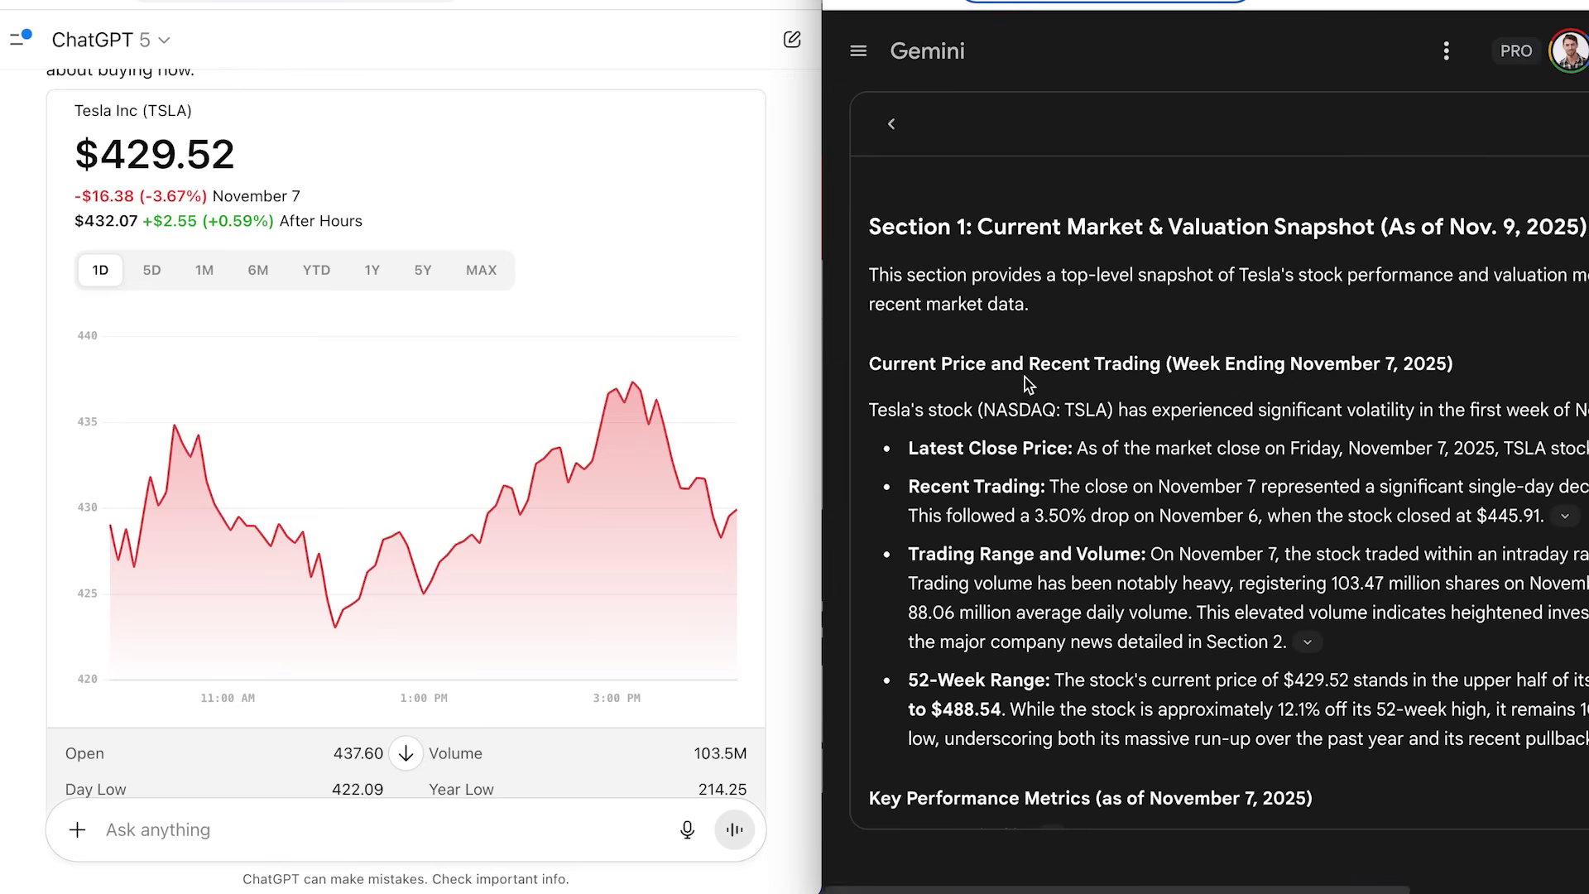
Collapse the 1-Day source cards on ChatGPT's Tesla stock answer.
{"action": "scroll", "coordinate": [1056, 418], "scroll_direction": "down", "scroll_amount": 5}
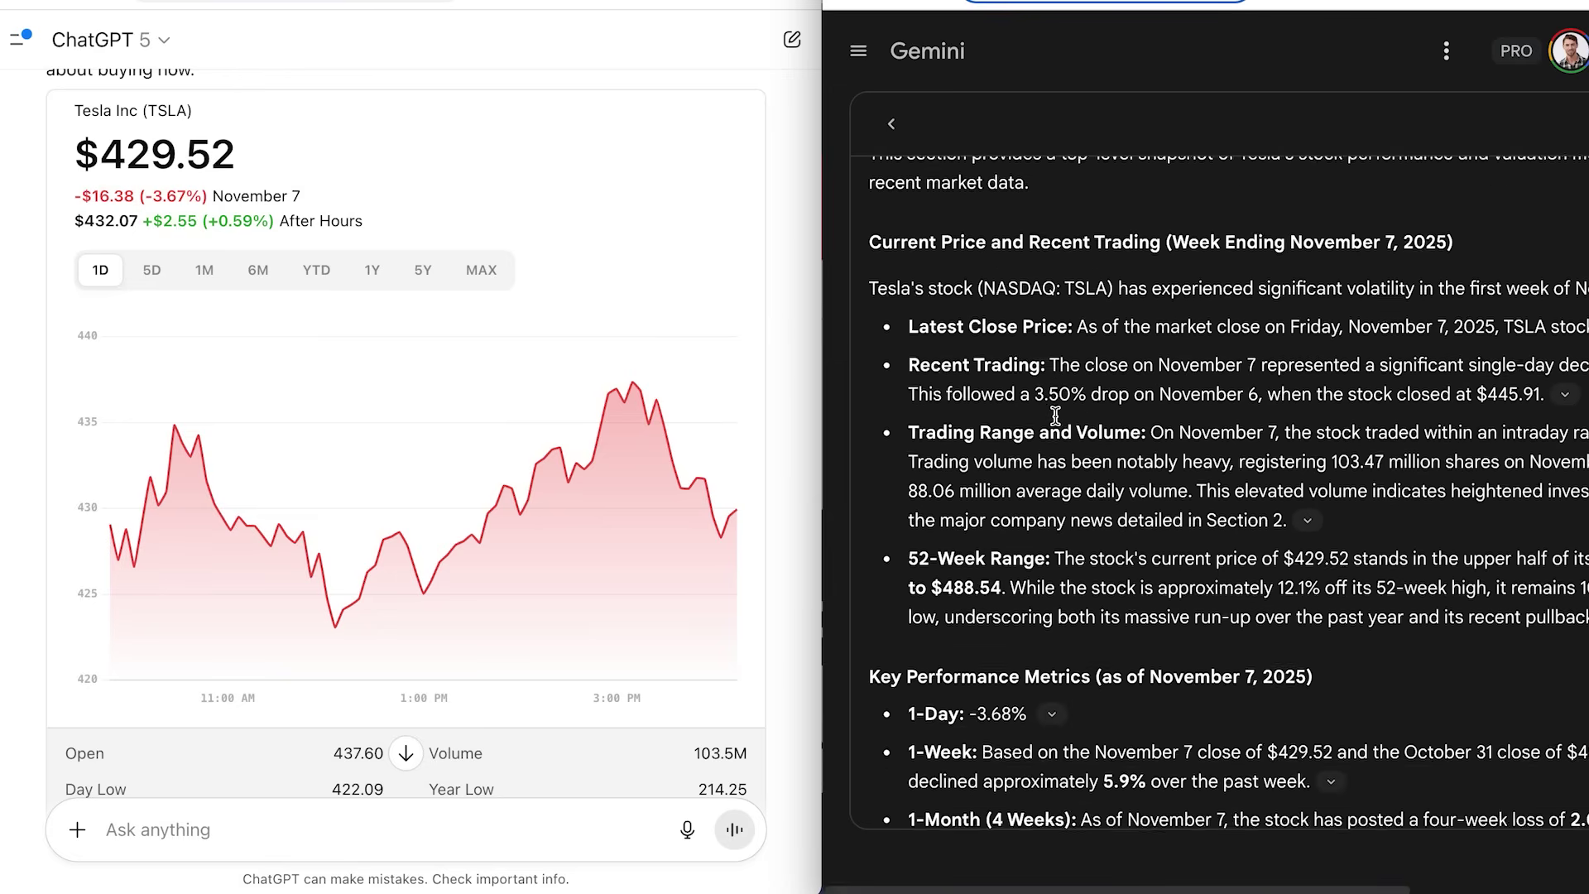
{"action": "scroll", "coordinate": [1058, 418], "scroll_direction": "down", "scroll_amount": 2}
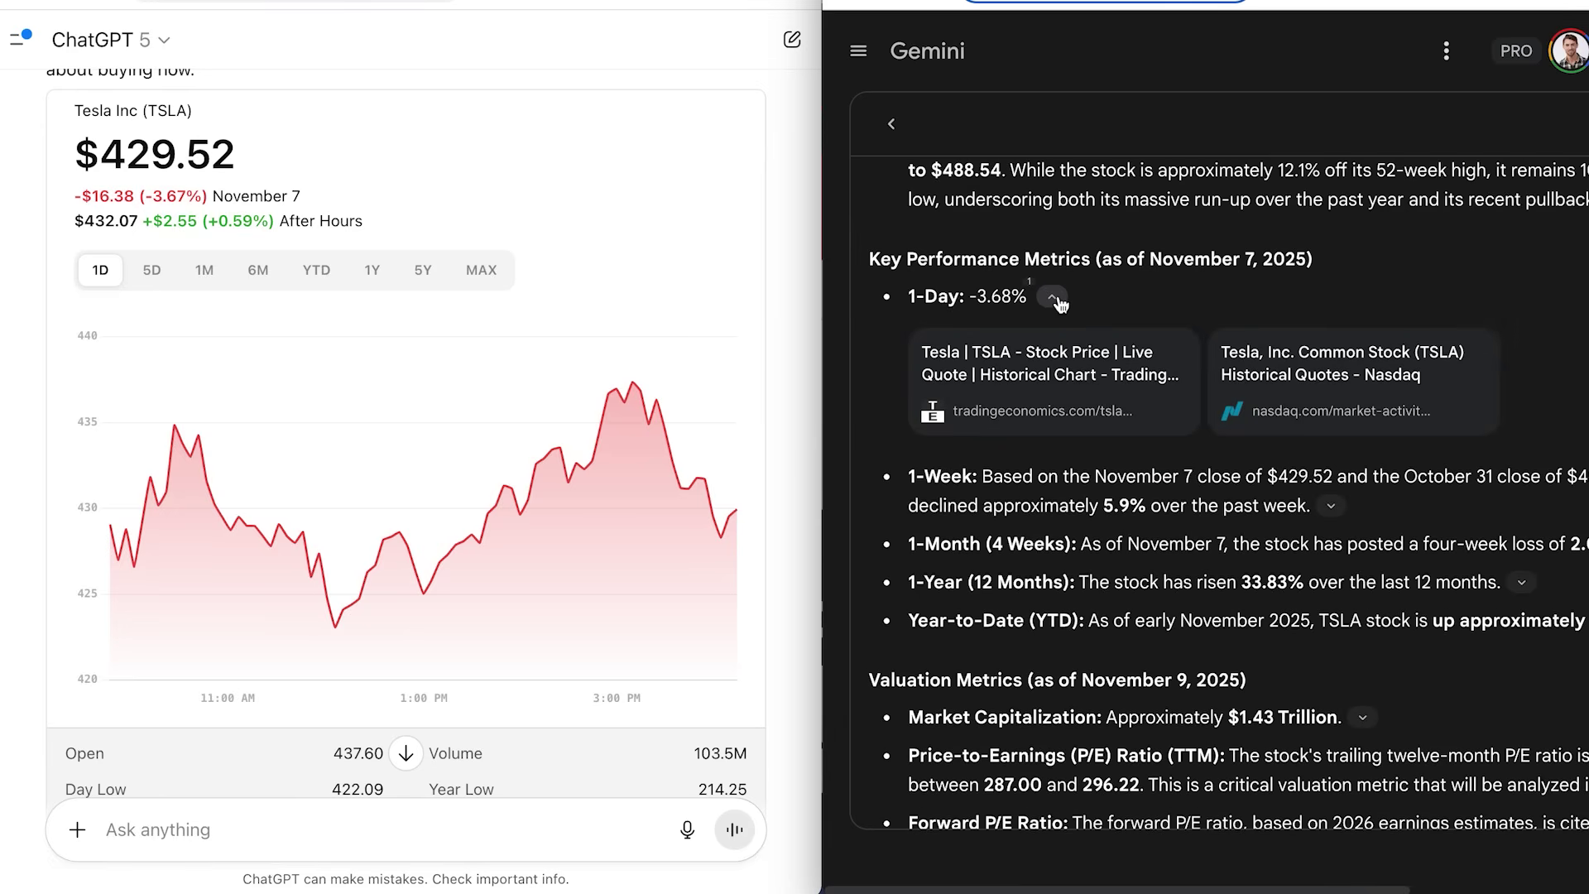
{"action": "left_click", "coordinate": [1053, 298]}
{"action": "scroll", "coordinate": [1149, 433], "scroll_direction": "down", "scroll_amount": 4}
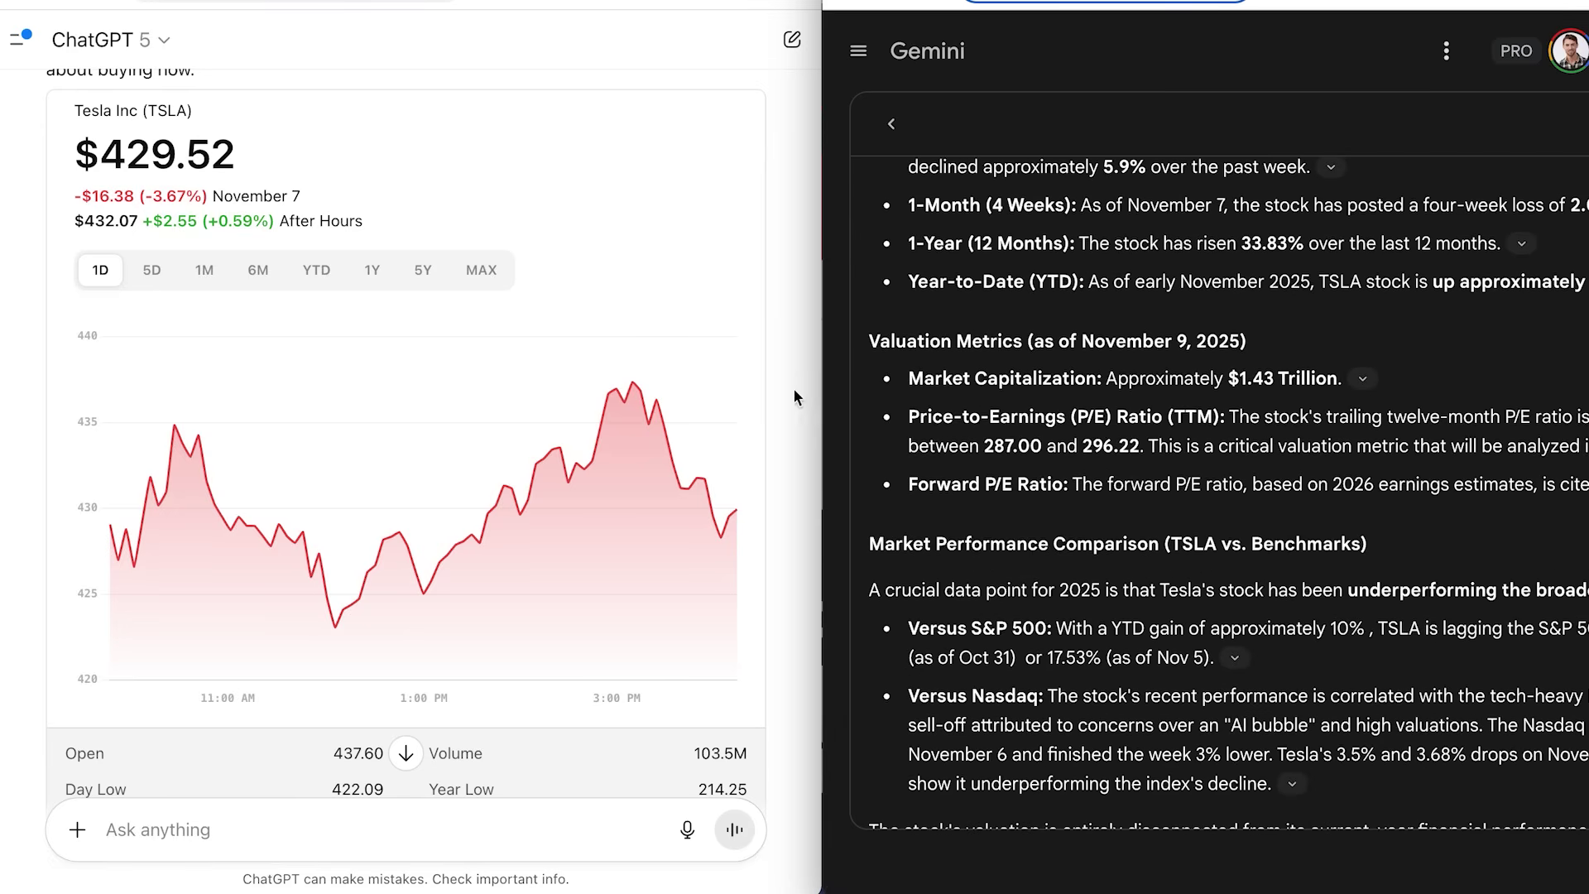
{"action": "scroll", "coordinate": [777, 375], "scroll_direction": "down", "scroll_amount": 6}
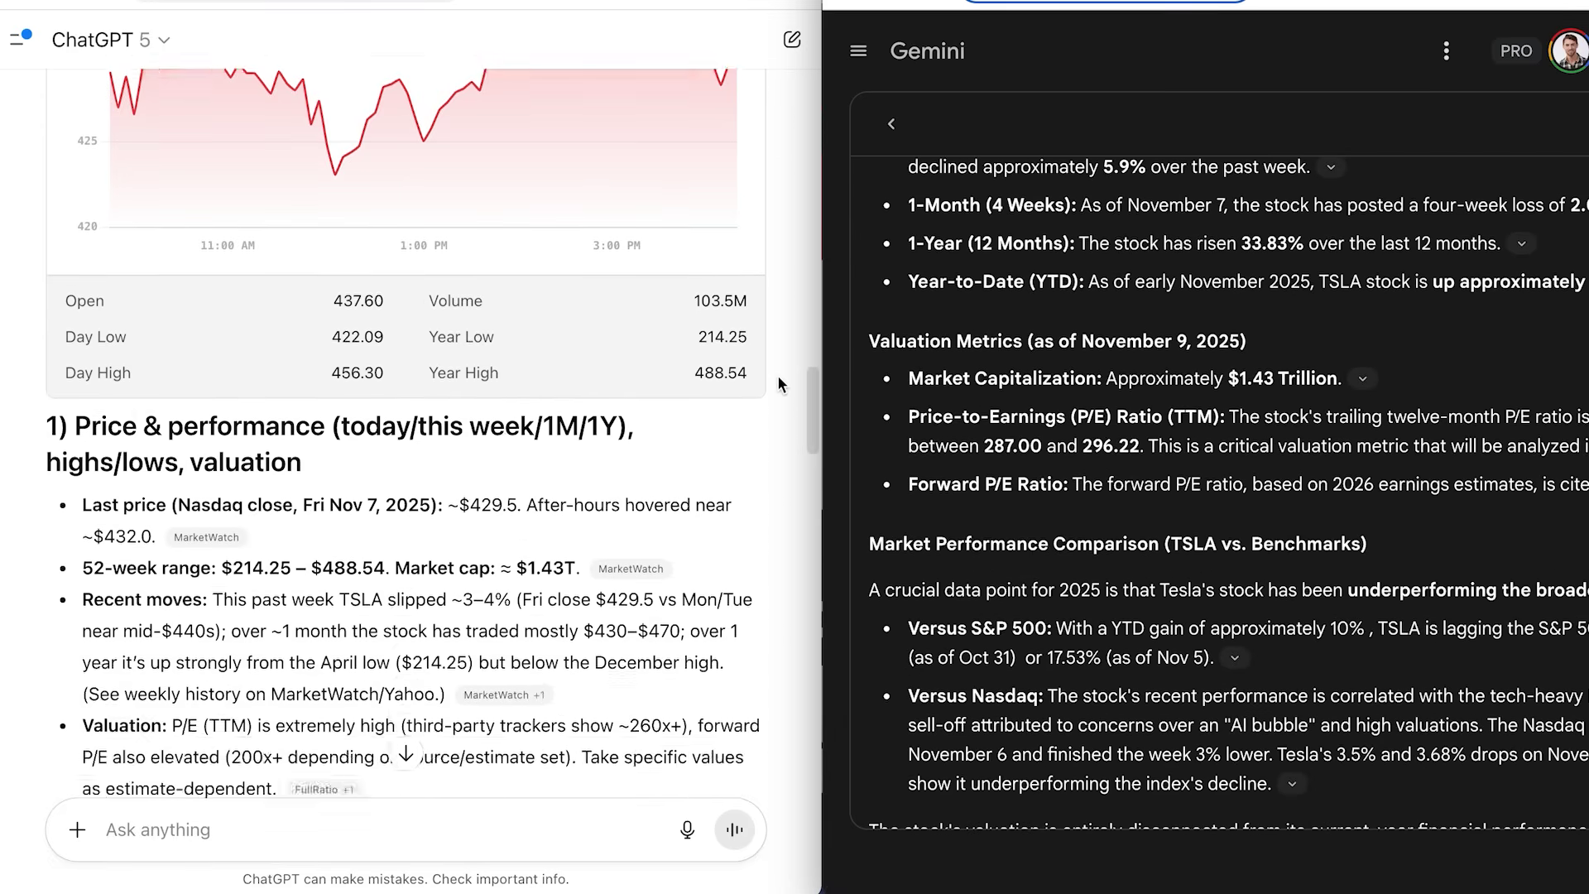
{"action": "scroll", "coordinate": [778, 375], "scroll_direction": "down", "scroll_amount": 3}
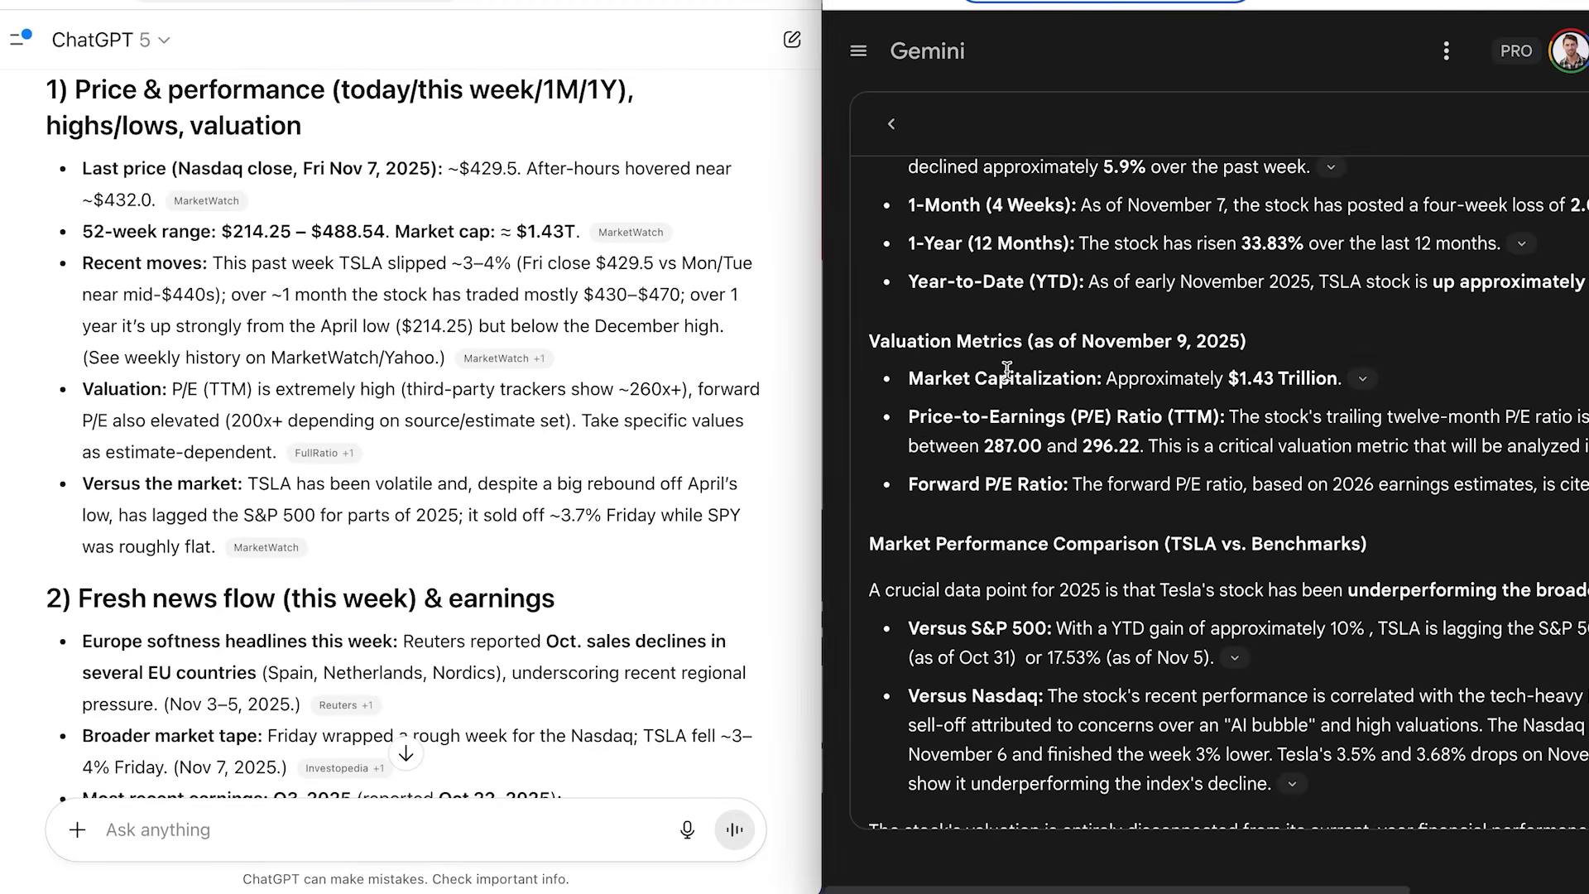
Scroll through the rest of the Tesla stock and valuation responses.
{"action": "scroll", "coordinate": [1007, 370], "scroll_direction": "down", "scroll_amount": 3}
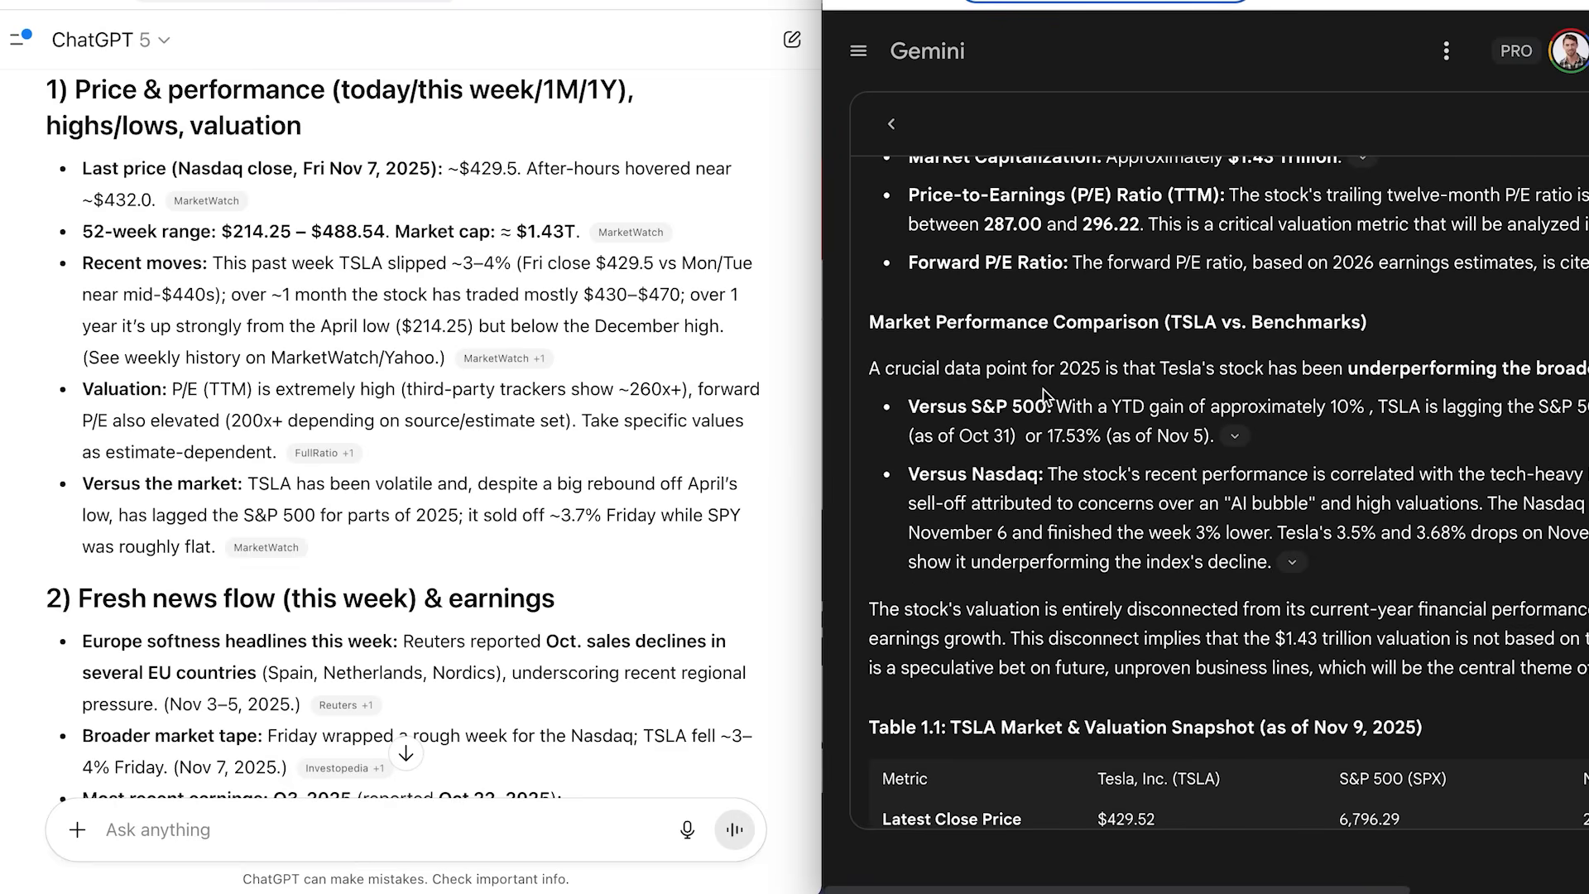
{"action": "scroll", "coordinate": [1045, 396], "scroll_direction": "down", "scroll_amount": 6}
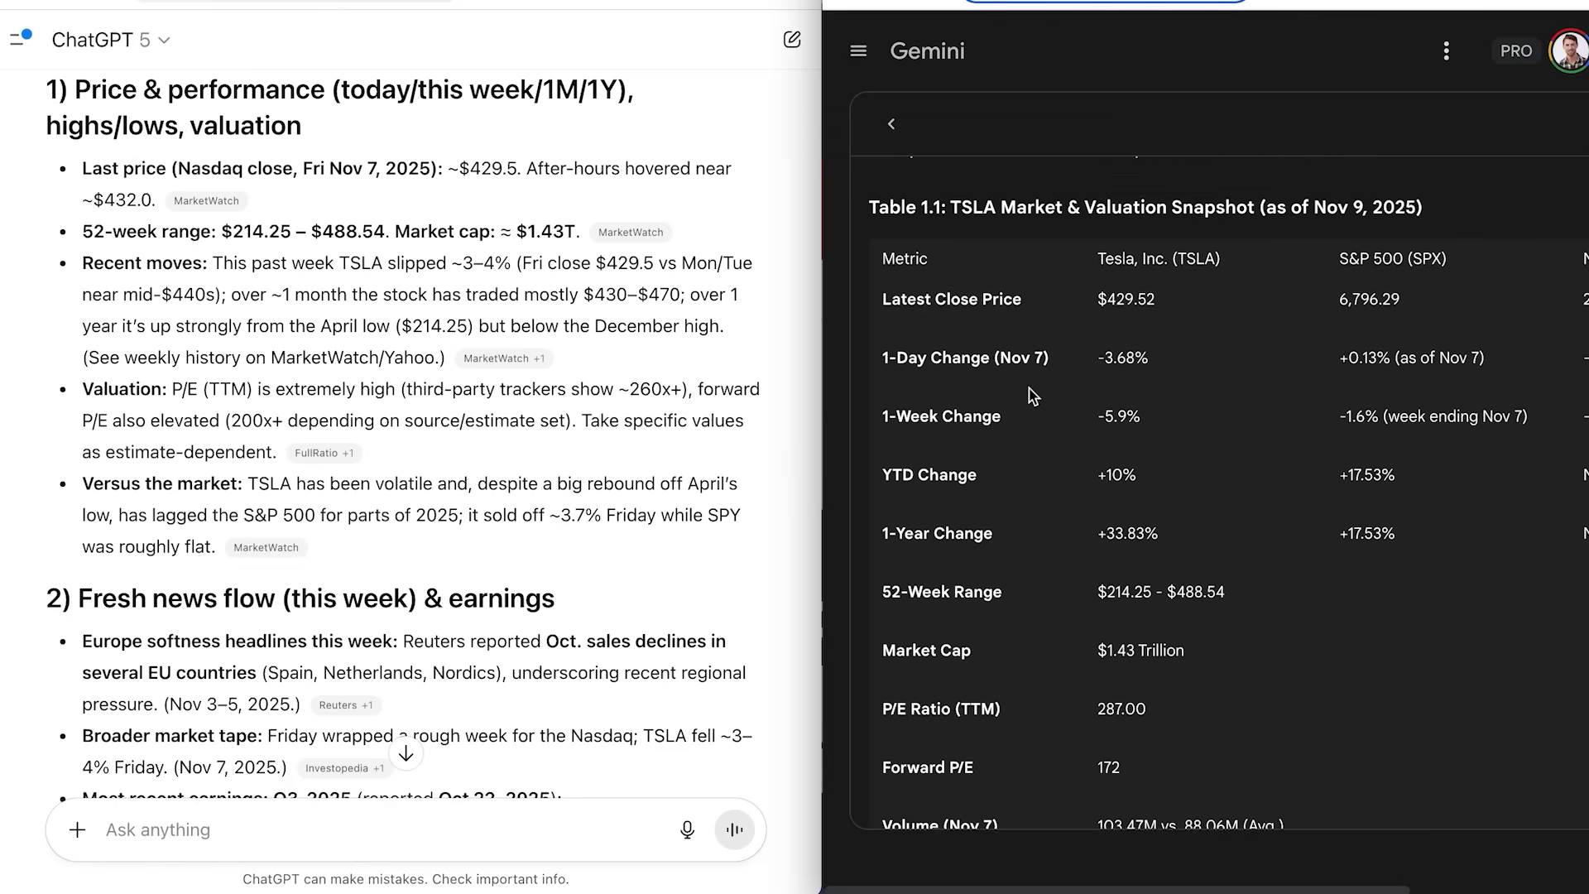
{"action": "scroll", "coordinate": [618, 366], "scroll_direction": "down", "scroll_amount": 3}
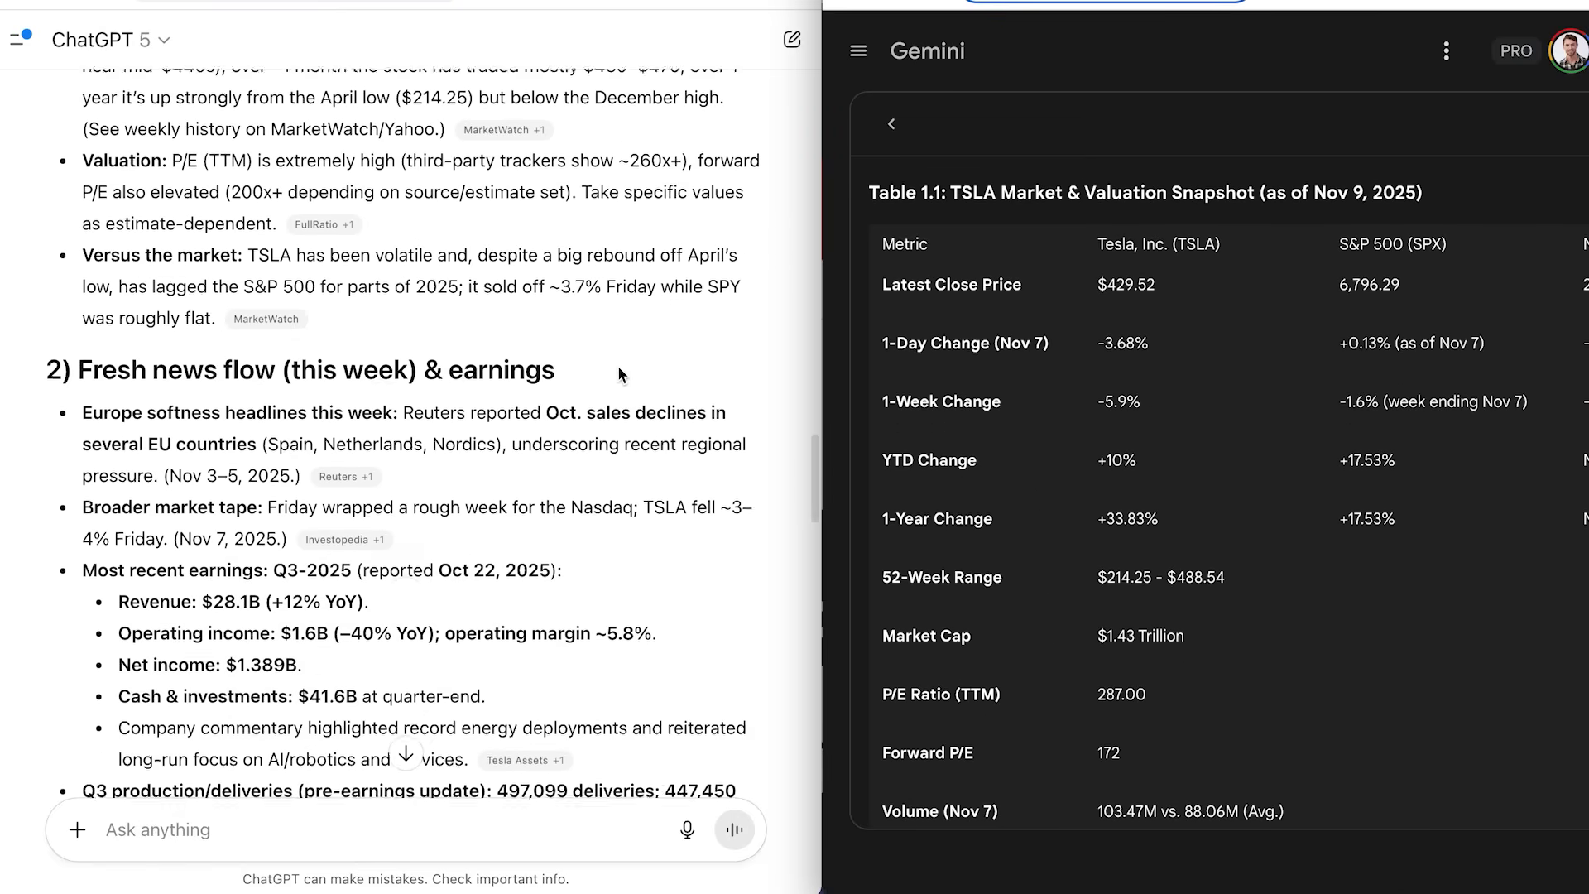
{"action": "scroll", "coordinate": [619, 371], "scroll_direction": "down", "scroll_amount": 6}
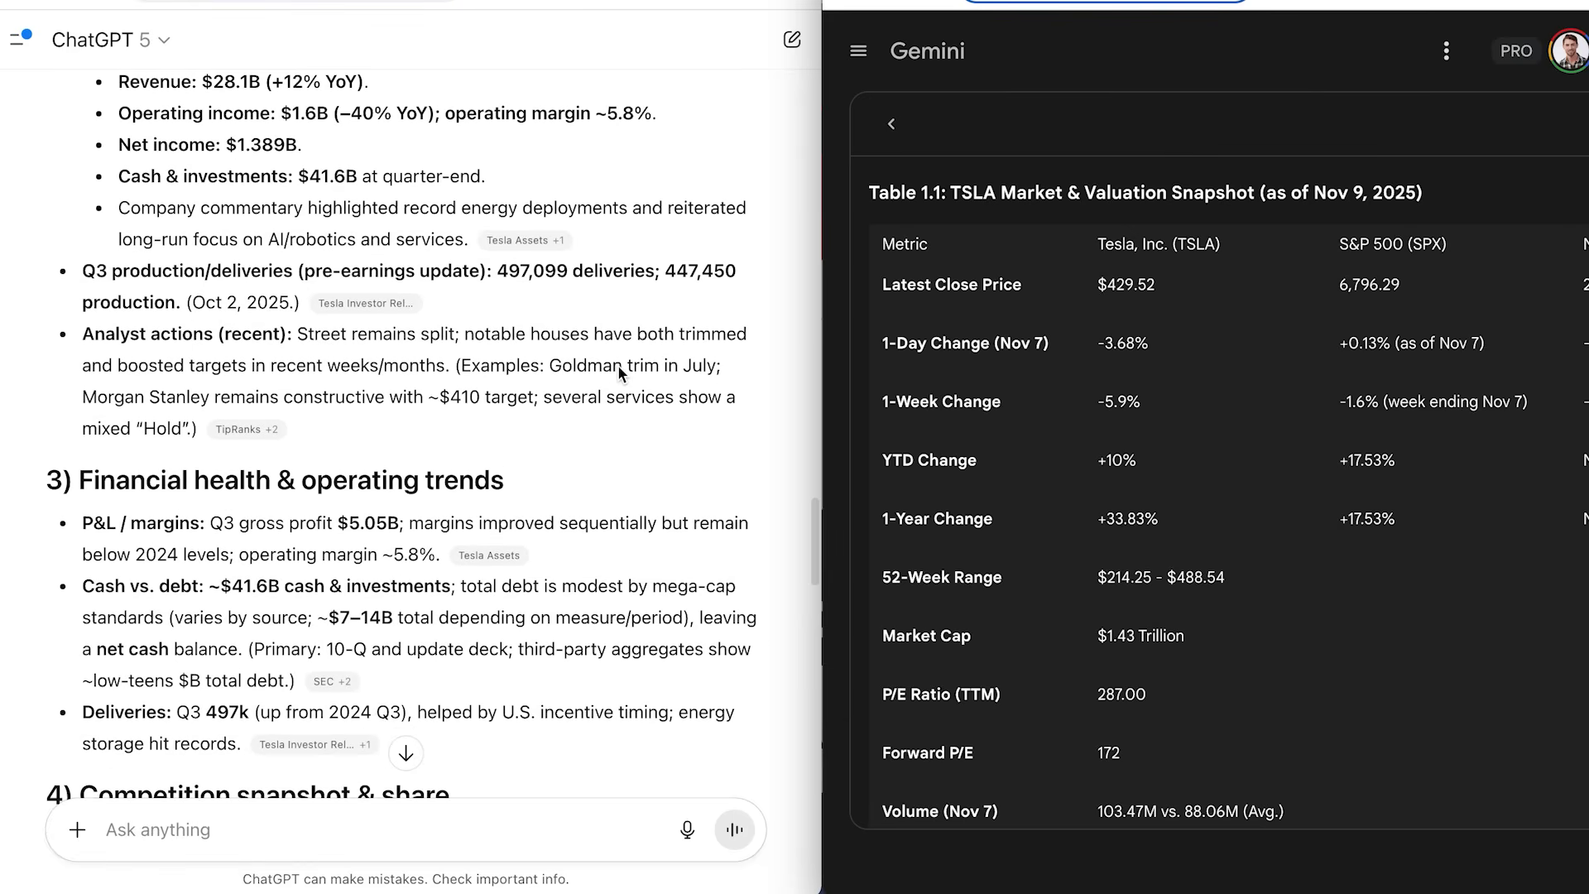
{"action": "scroll", "coordinate": [619, 372], "scroll_direction": "down", "scroll_amount": 2}
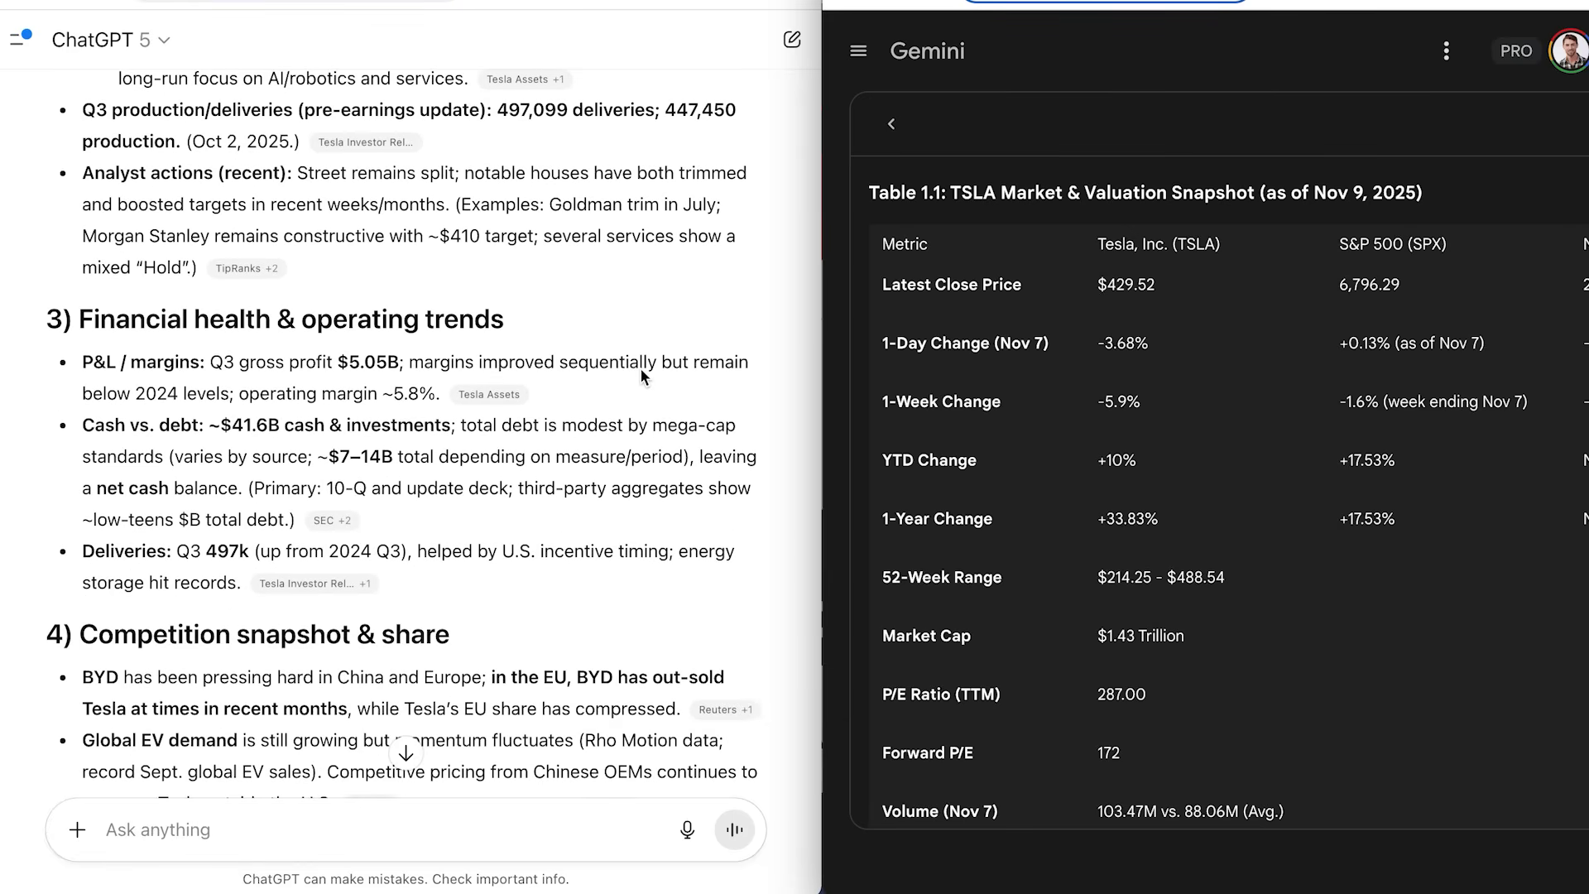
{"action": "scroll", "coordinate": [640, 375], "scroll_direction": "down", "scroll_amount": 3}
{"action": "scroll", "coordinate": [638, 371], "scroll_direction": "down", "scroll_amount": 2}
{"action": "scroll", "coordinate": [1328, 471], "scroll_direction": "down", "scroll_amount": 5}
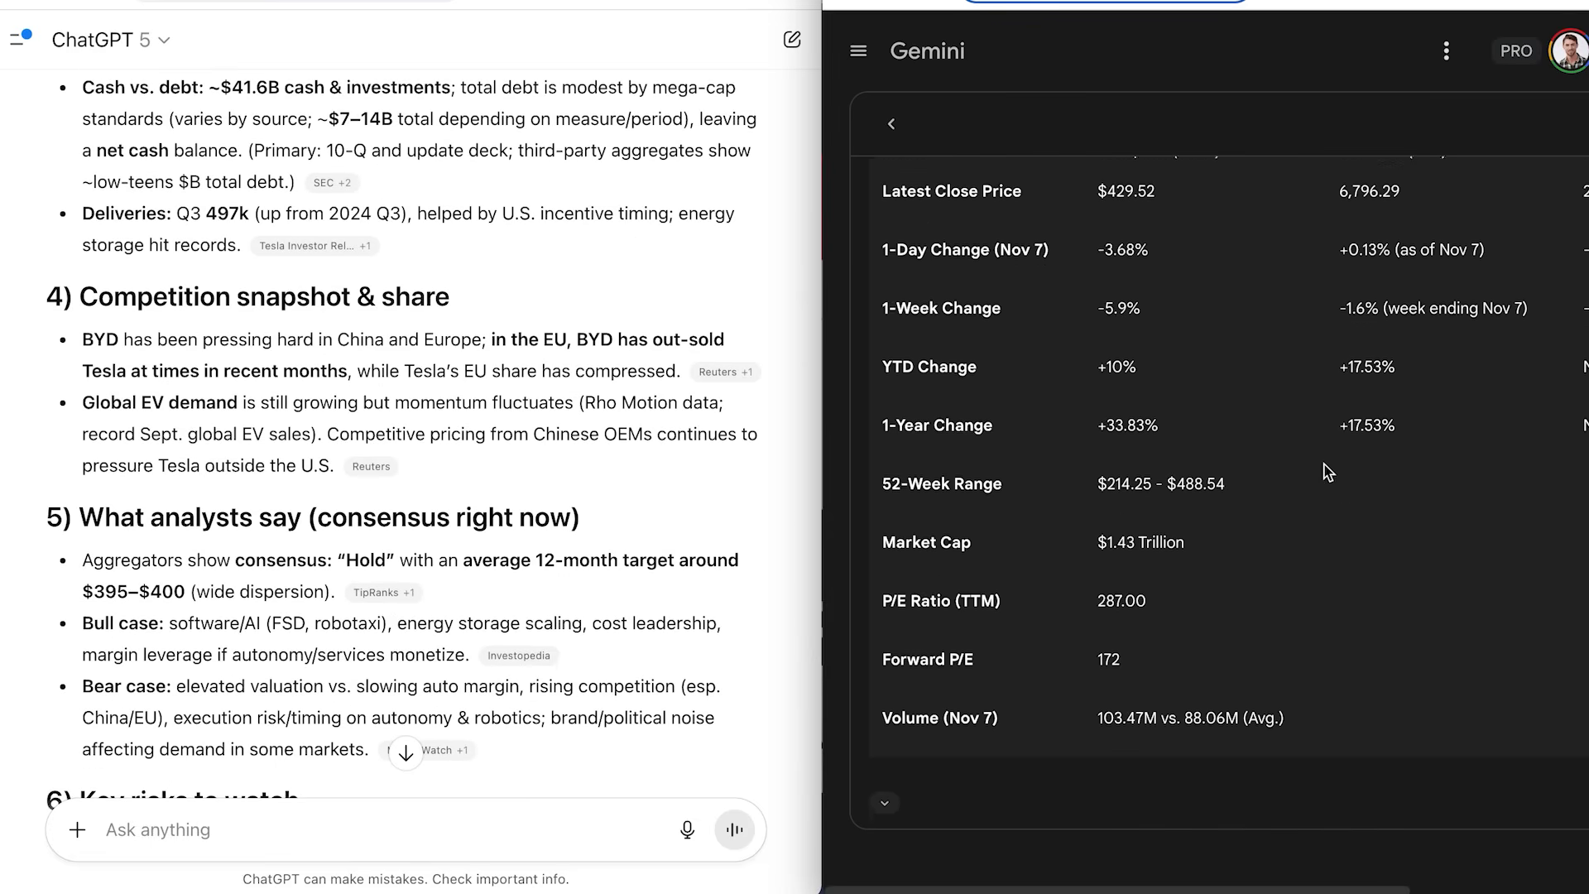
{"action": "scroll", "coordinate": [1304, 469], "scroll_direction": "down", "scroll_amount": 6}
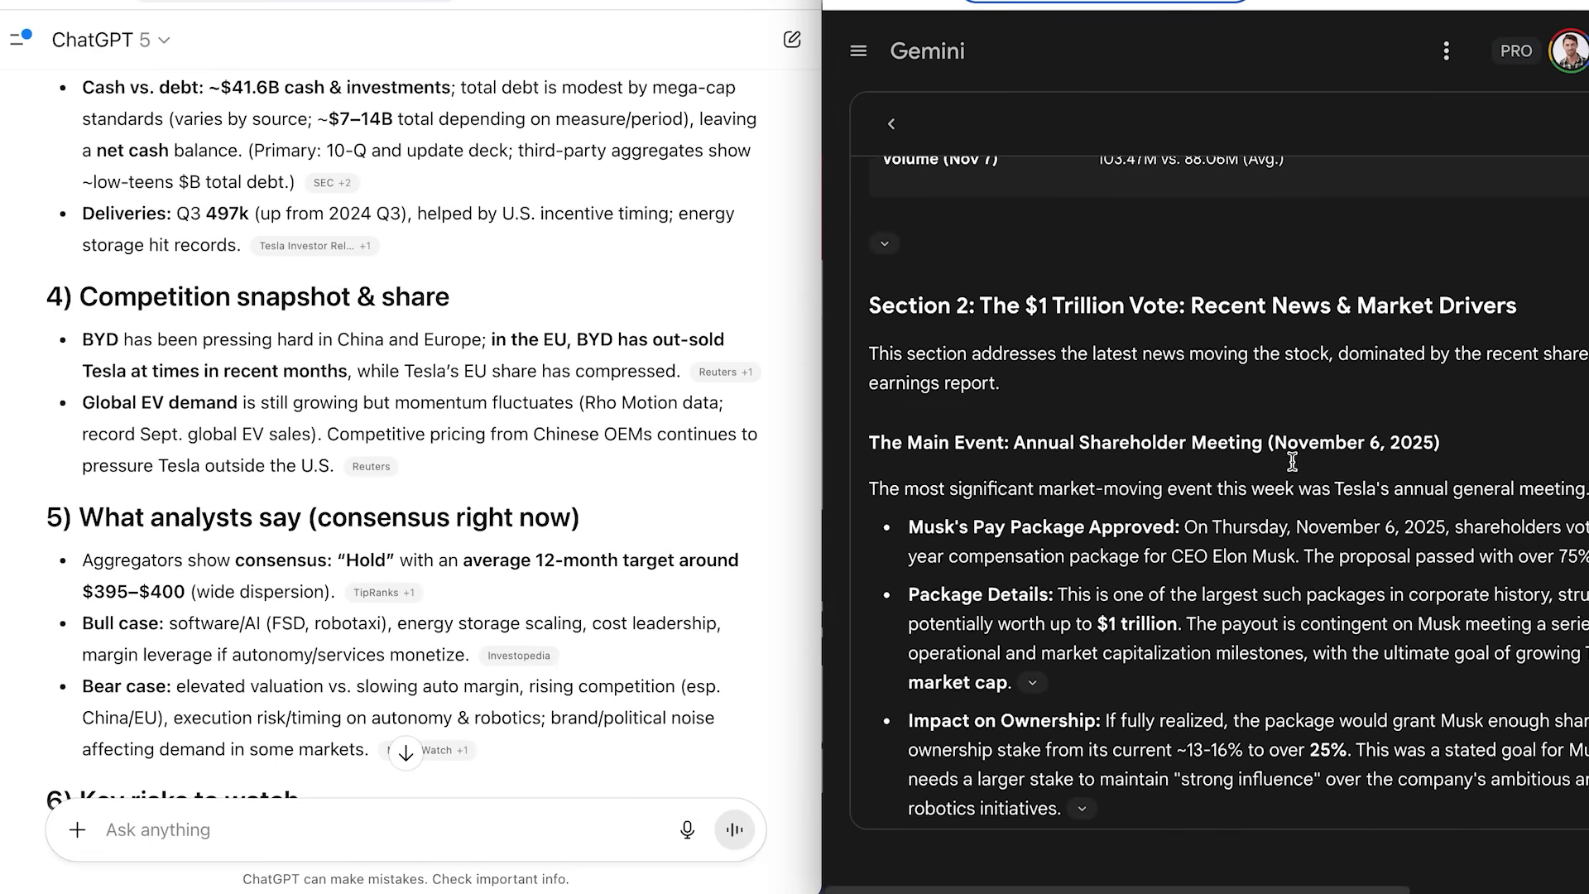
{"action": "scroll", "coordinate": [1346, 487], "scroll_direction": "down", "scroll_amount": 8}
{"action": "scroll", "coordinate": [1347, 480], "scroll_direction": "down", "scroll_amount": 1}
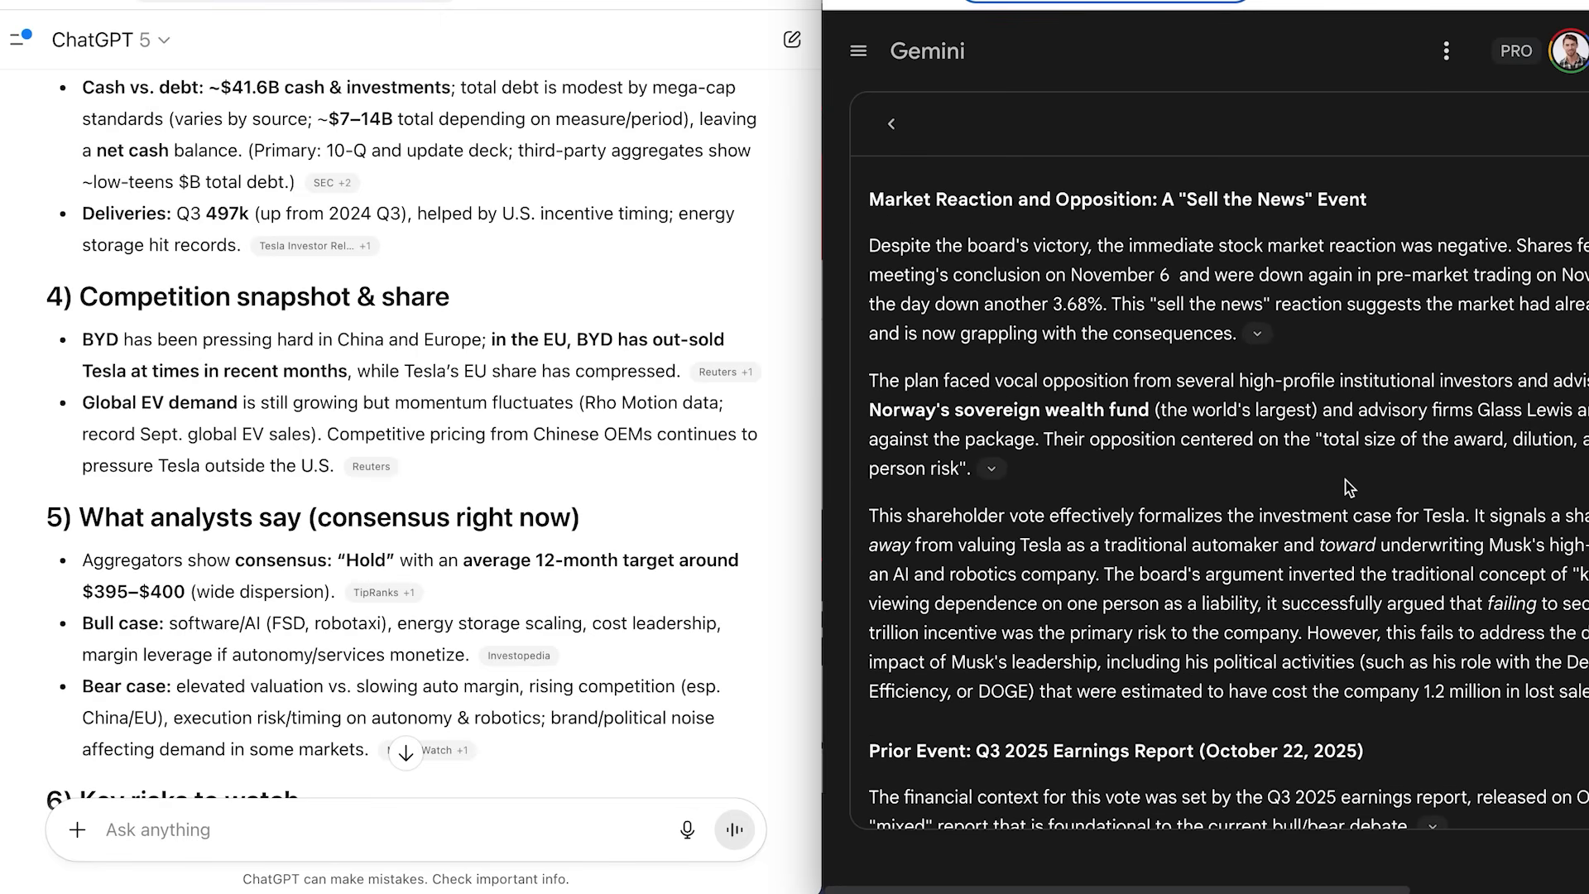
{"action": "scroll", "coordinate": [1347, 488], "scroll_direction": "down", "scroll_amount": 4}
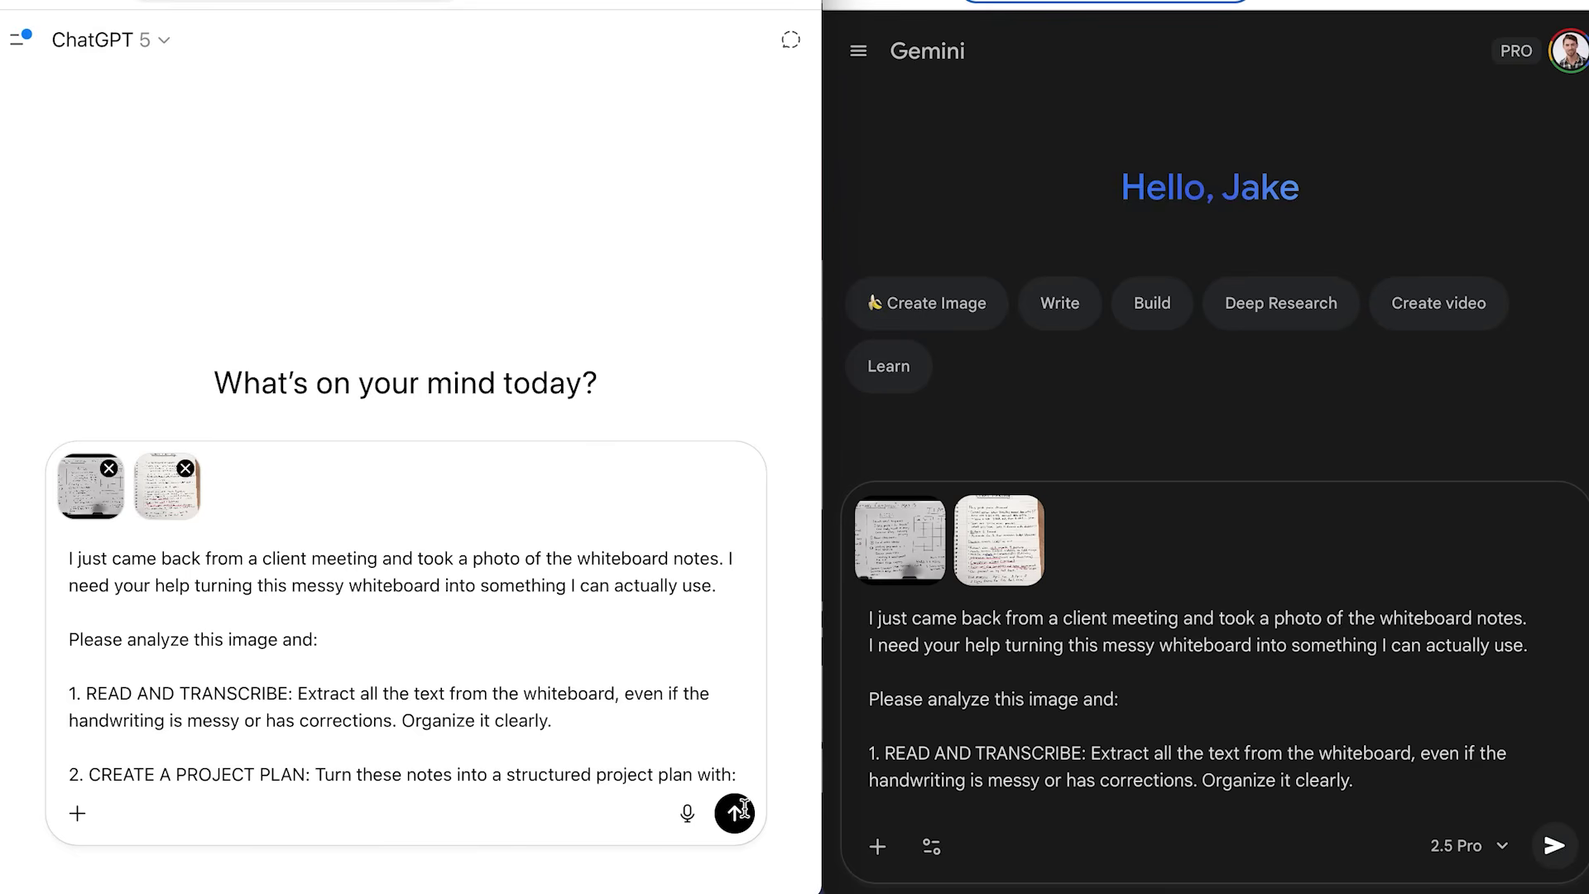
Send the whiteboard prompt to ChatGPT and Gemini, previewing the whiteboard and notebook photos.
{"action": "left_click", "coordinate": [749, 811]}
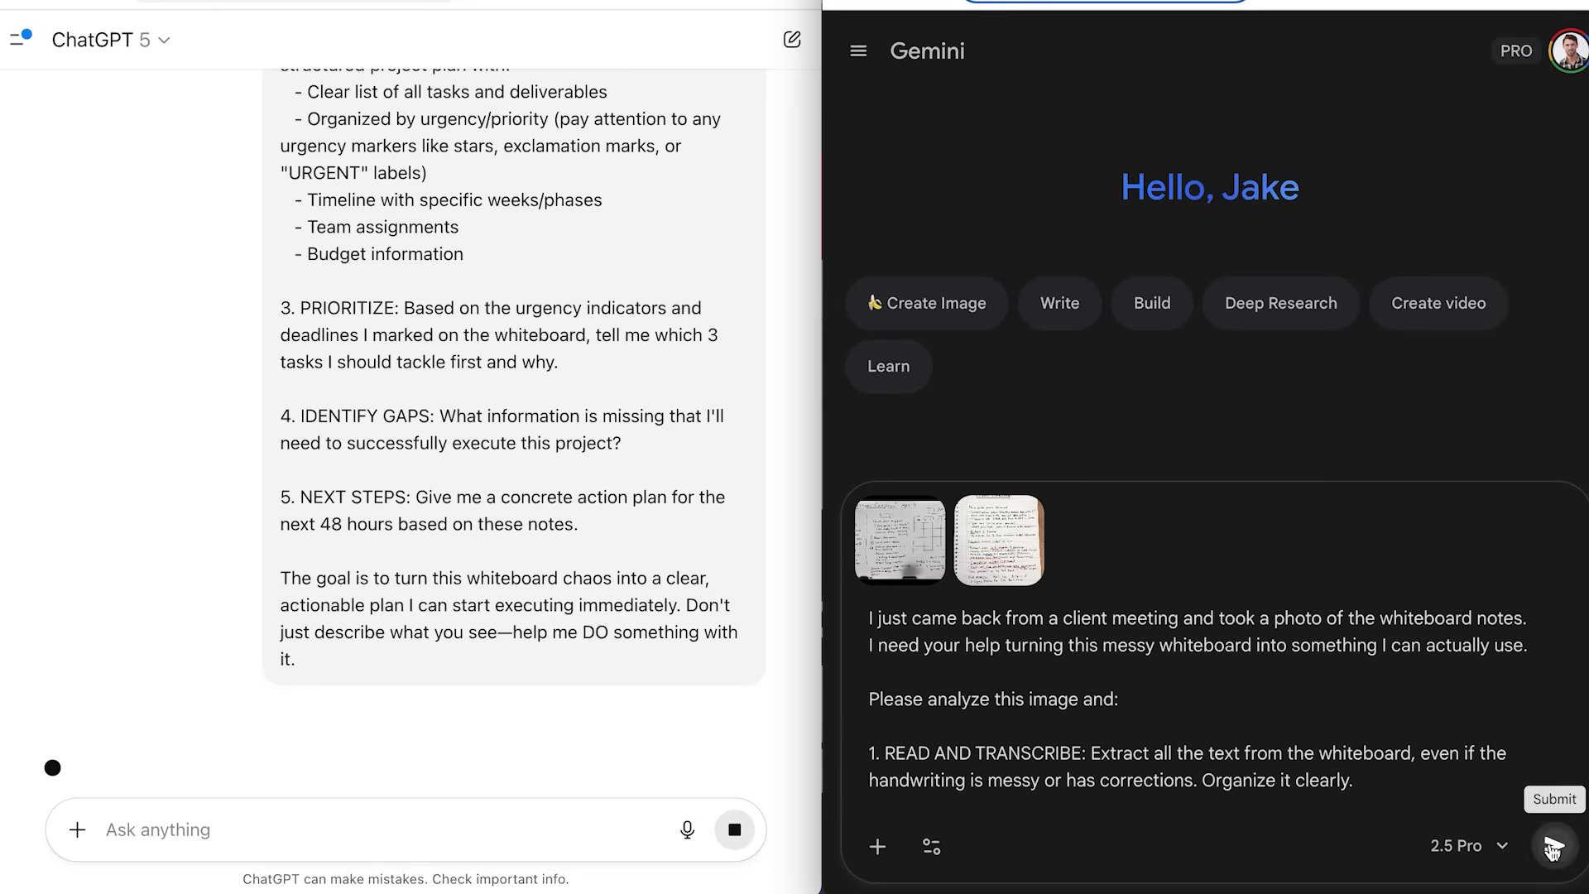
{"action": "left_click", "coordinate": [1553, 846]}
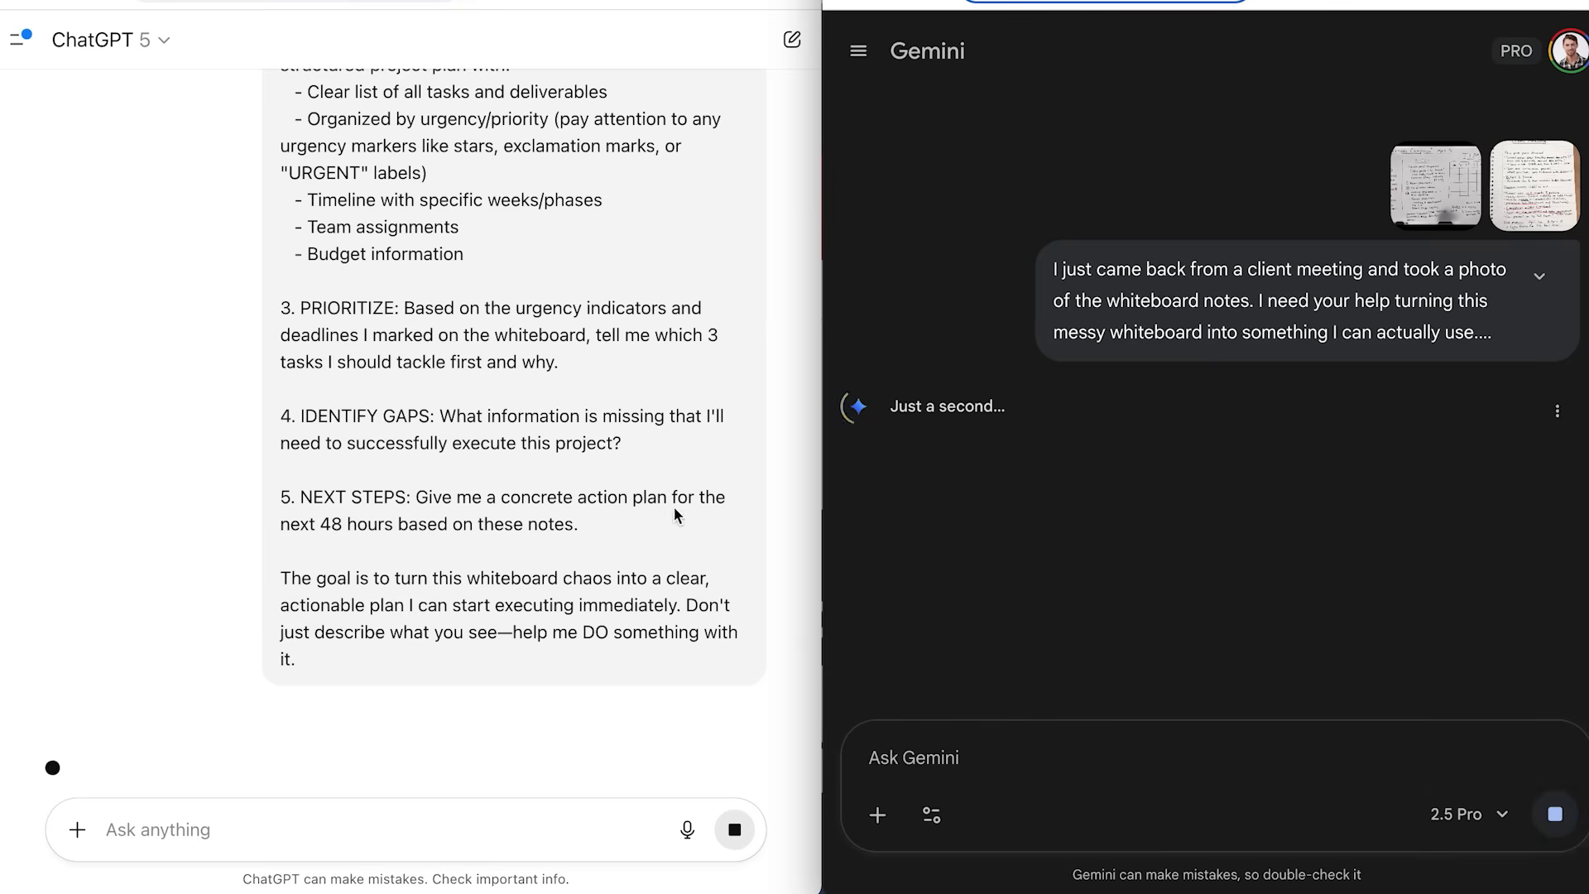
{"action": "scroll", "coordinate": [660, 498], "scroll_direction": "up", "scroll_amount": 6}
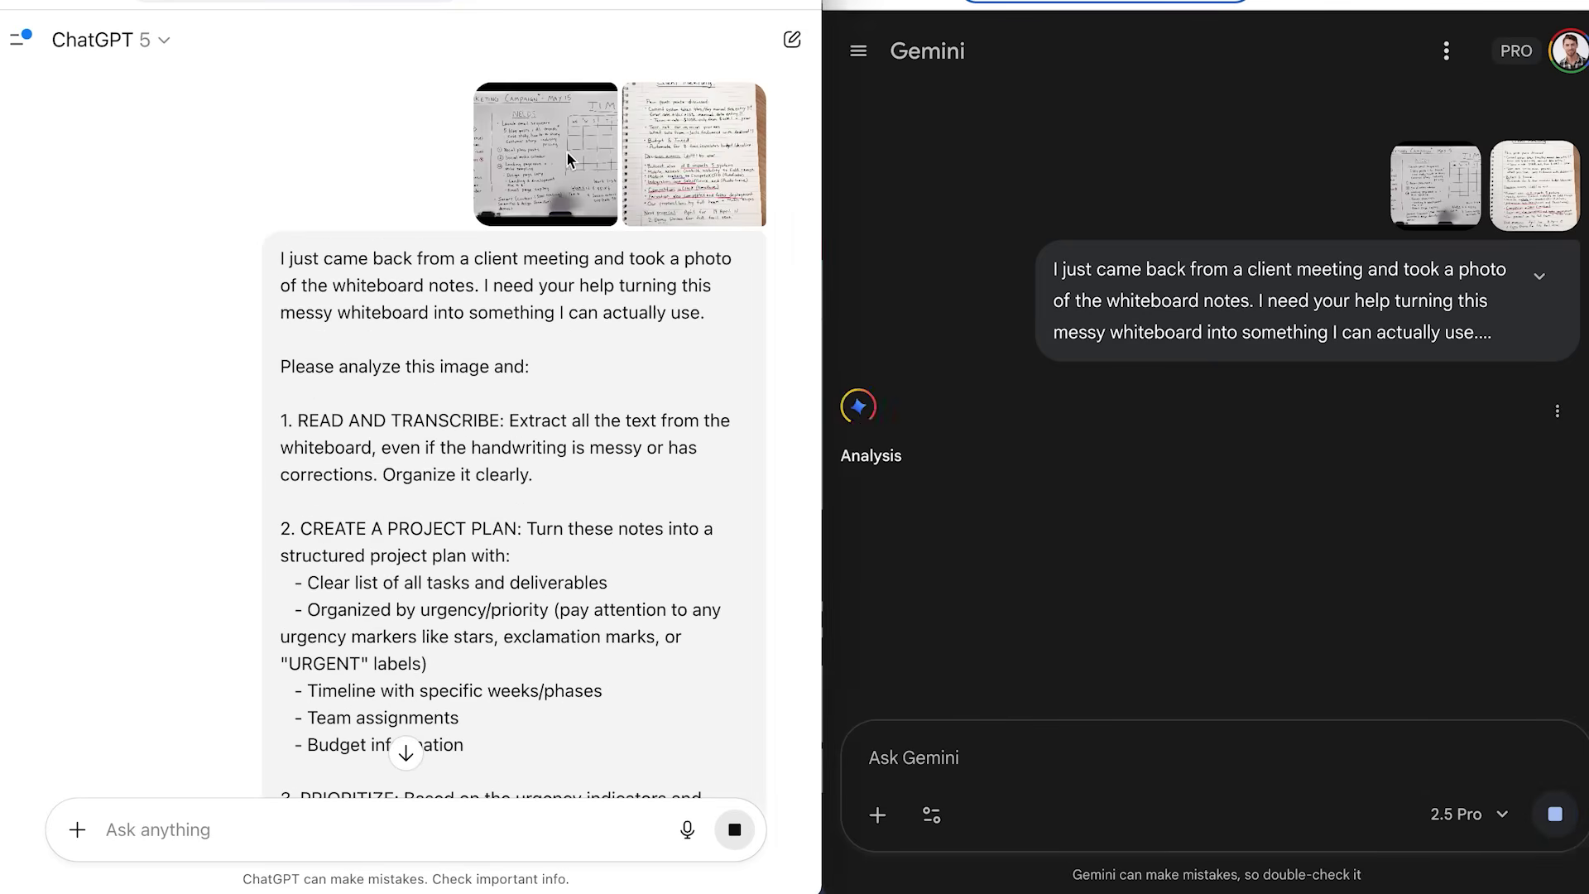
{"action": "left_click", "coordinate": [563, 163]}
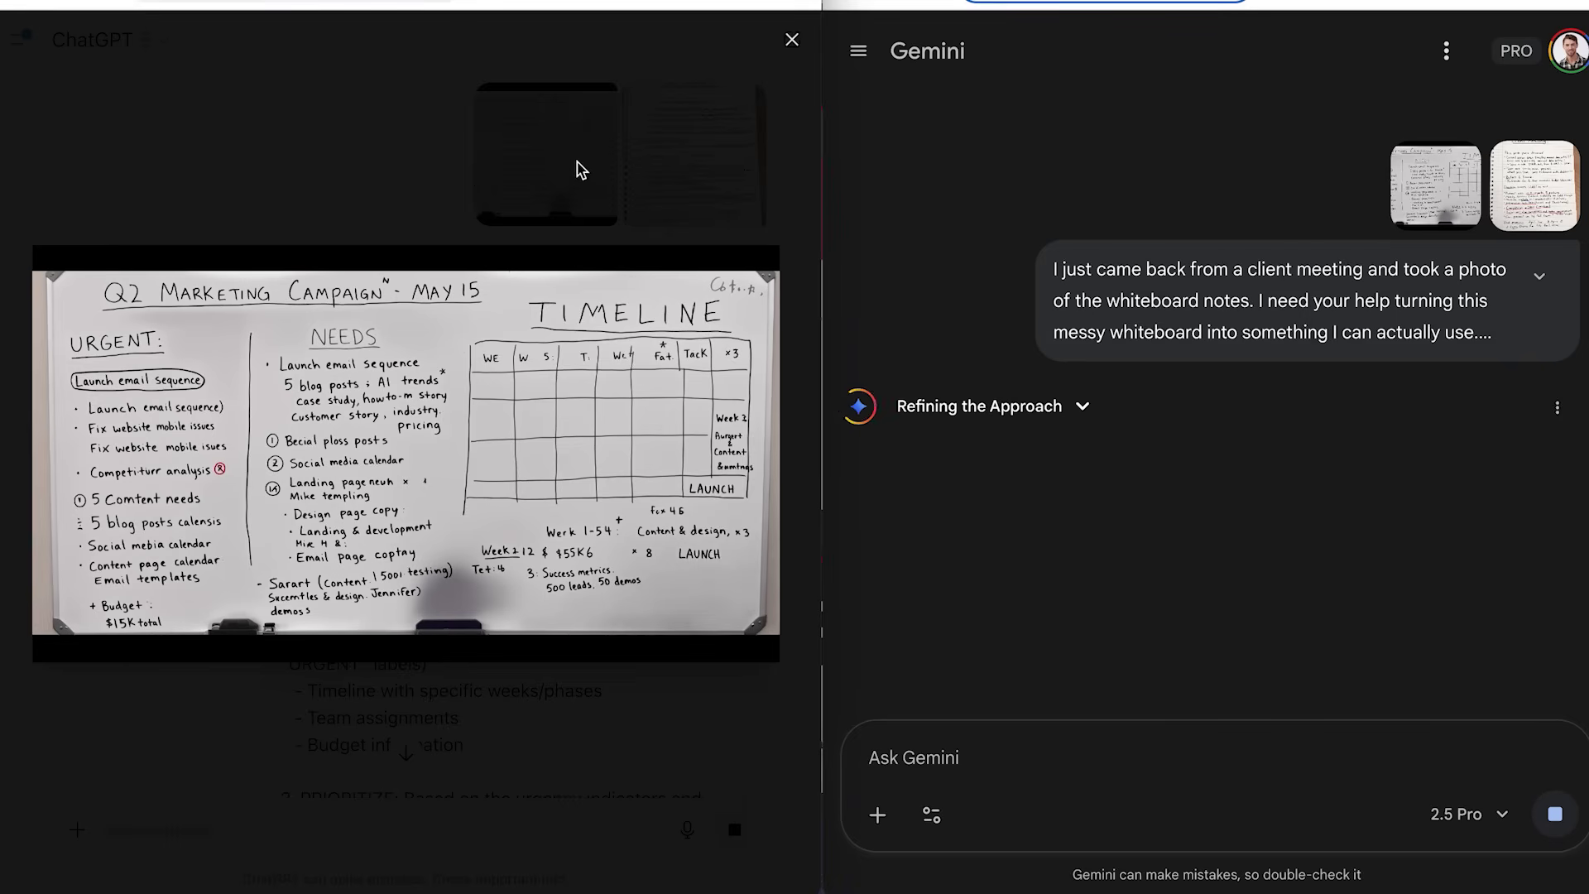
{"action": "left_click", "coordinate": [582, 170]}
{"action": "left_click", "coordinate": [651, 181]}
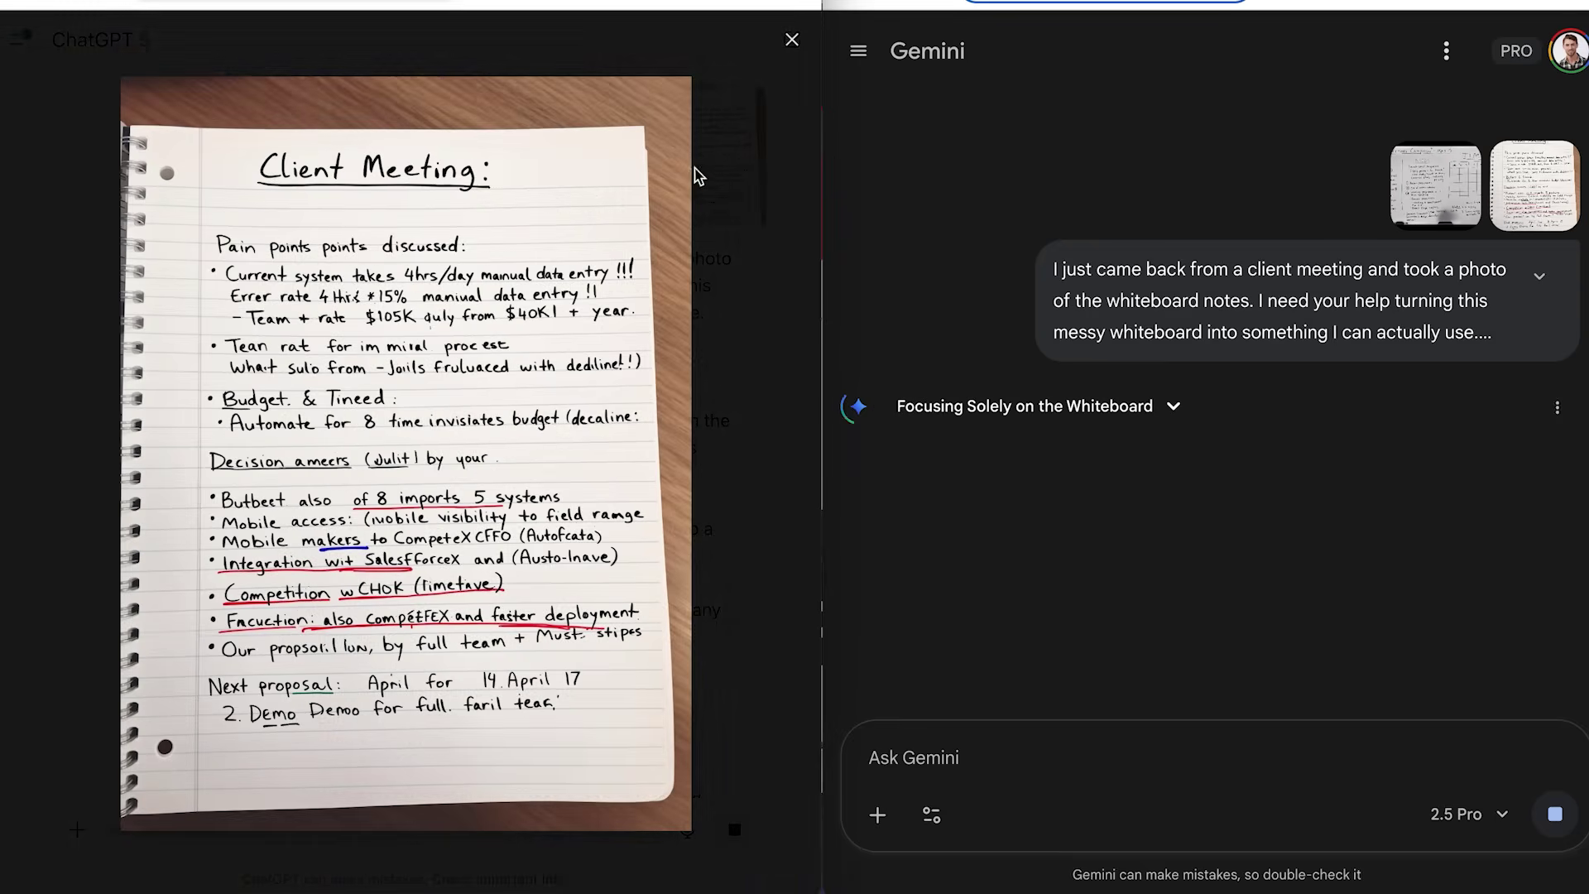
{"action": "left_click", "coordinate": [734, 174]}
Read through the whiteboard transcriptions in both responses.
{"action": "scroll", "coordinate": [795, 455], "scroll_direction": "down", "scroll_amount": 6}
{"action": "scroll", "coordinate": [795, 480], "scroll_direction": "down", "scroll_amount": 8}
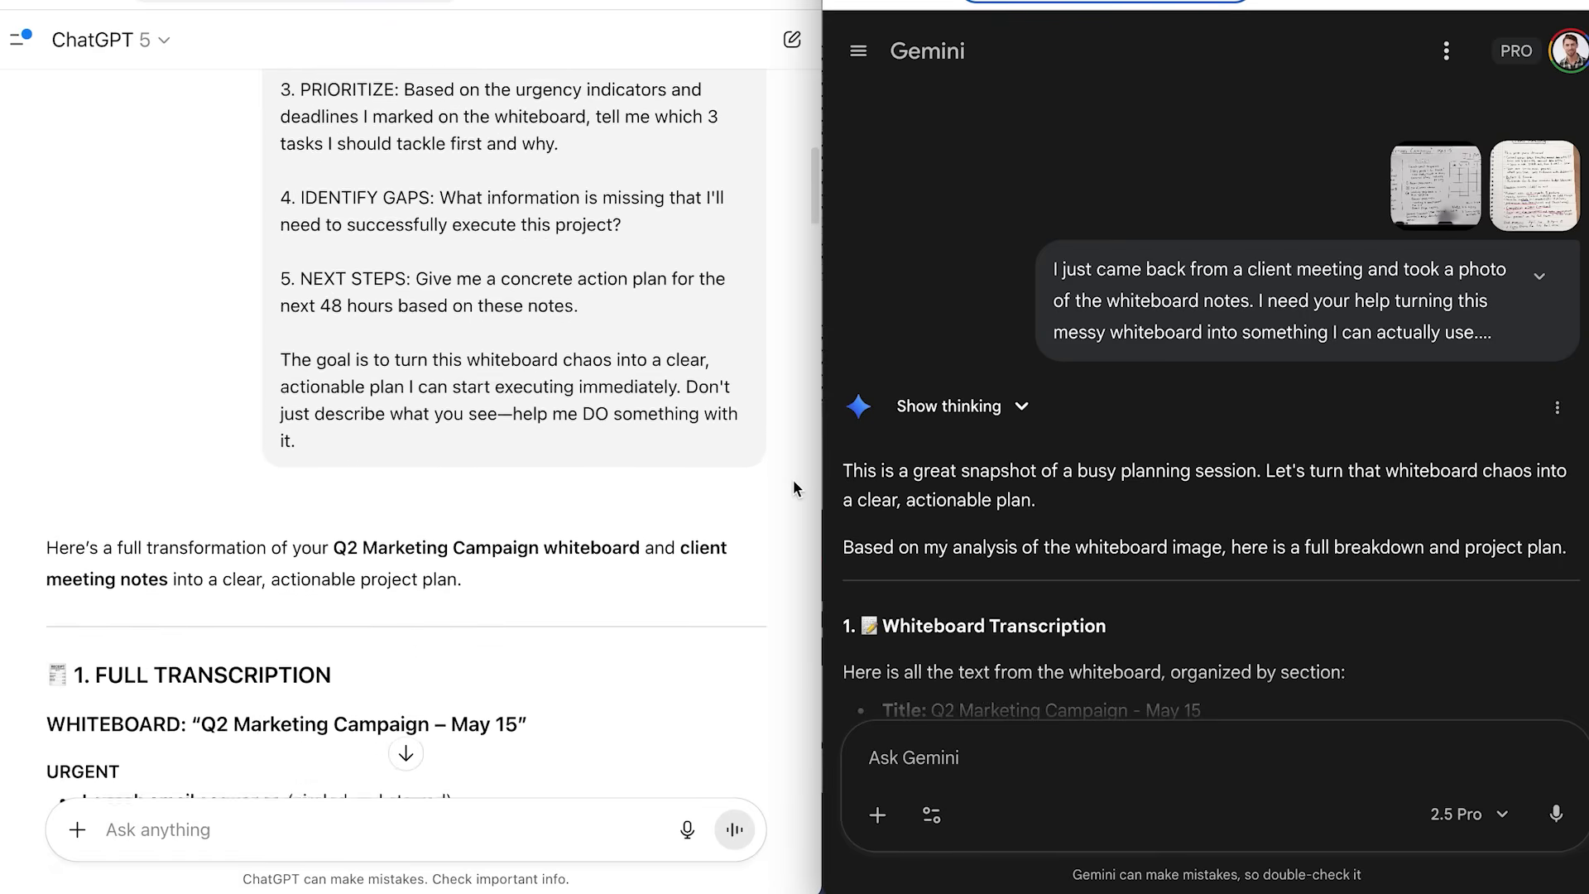
{"action": "scroll", "coordinate": [792, 478], "scroll_direction": "down", "scroll_amount": 2}
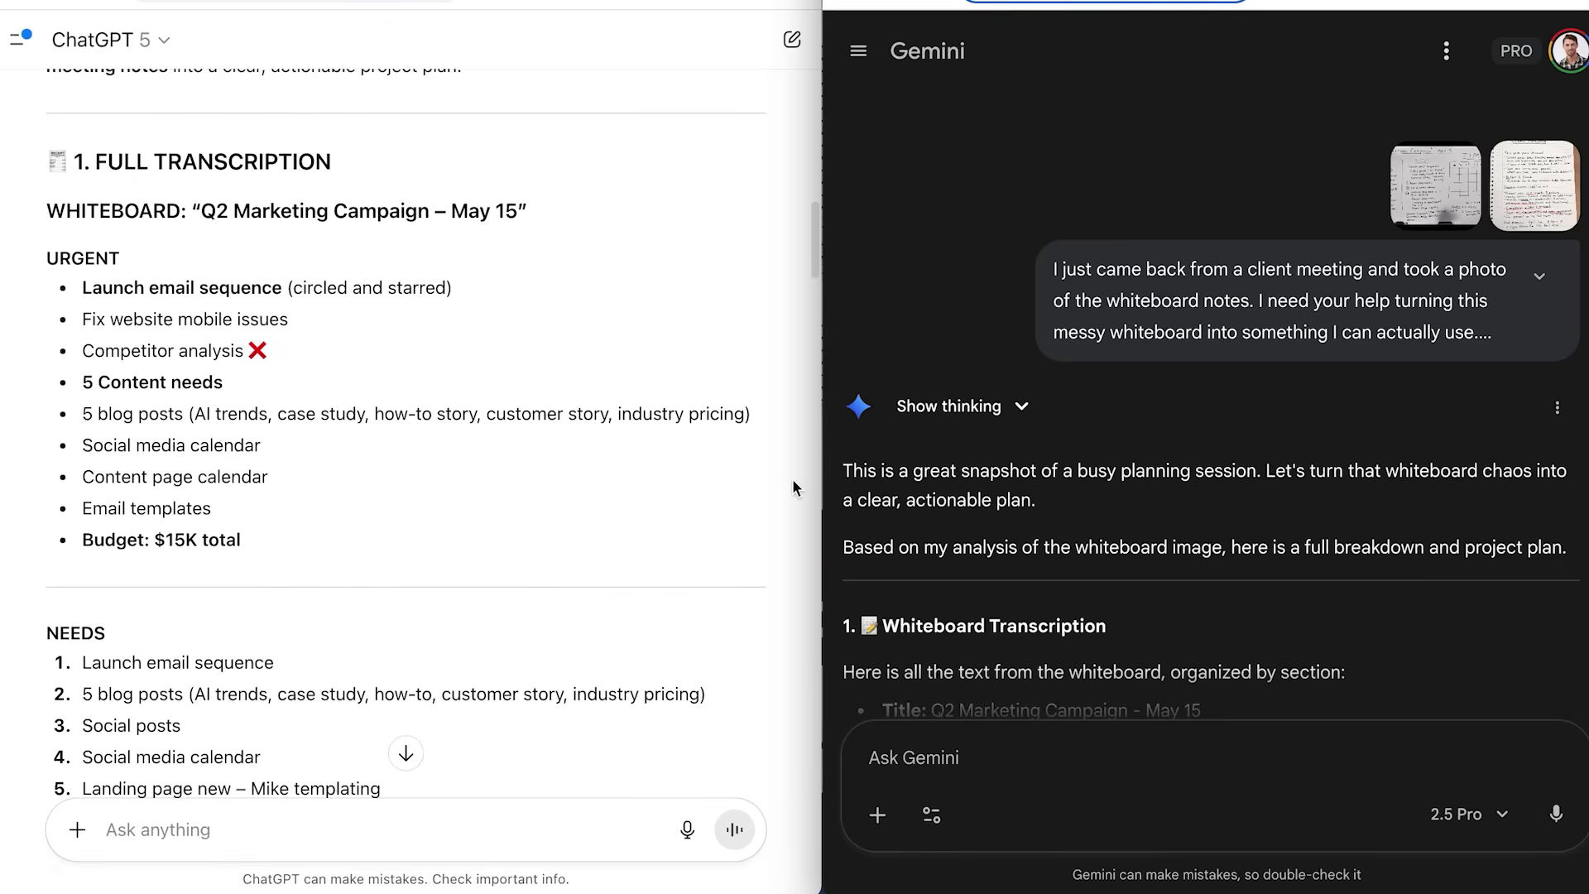
{"action": "scroll", "coordinate": [1060, 489], "scroll_direction": "down", "scroll_amount": 5}
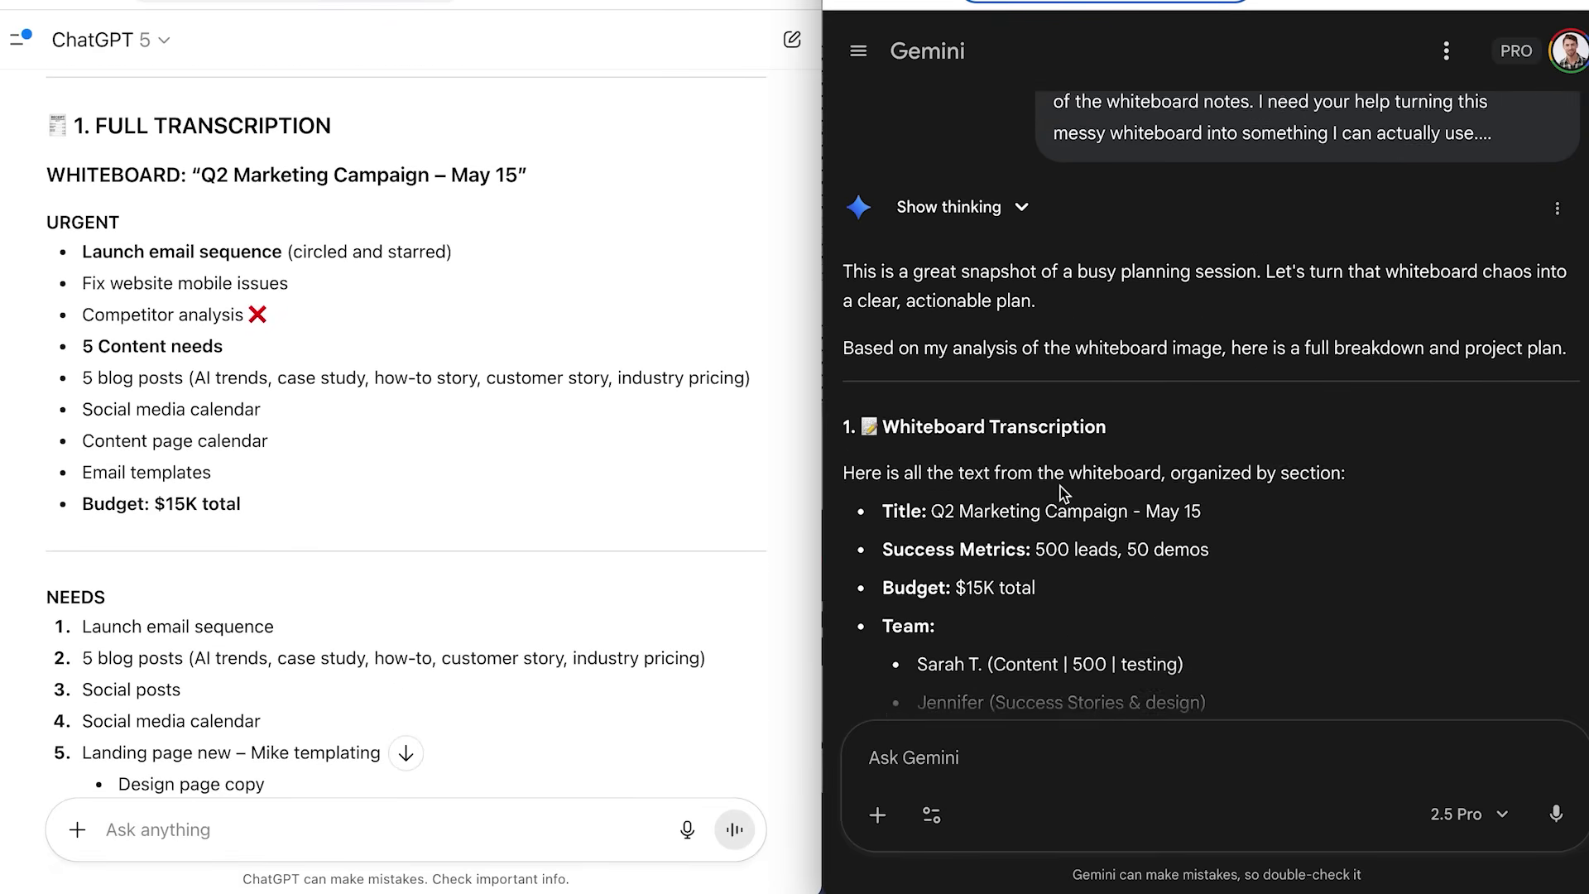
{"action": "scroll", "coordinate": [1060, 488], "scroll_direction": "down", "scroll_amount": 5}
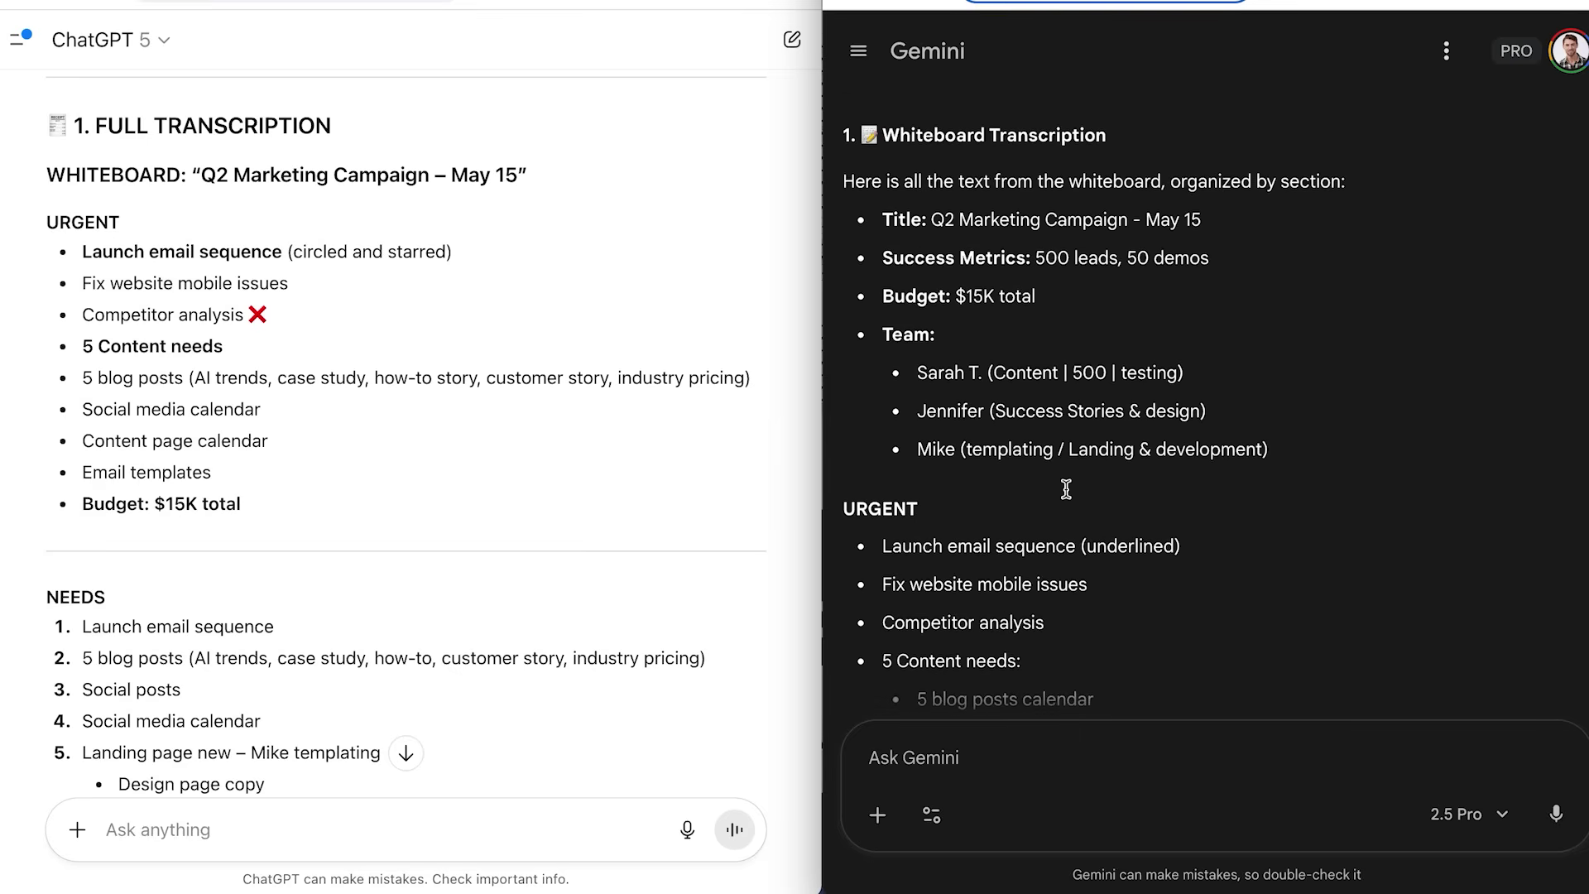
{"action": "scroll", "coordinate": [1067, 497], "scroll_direction": "down", "scroll_amount": 10}
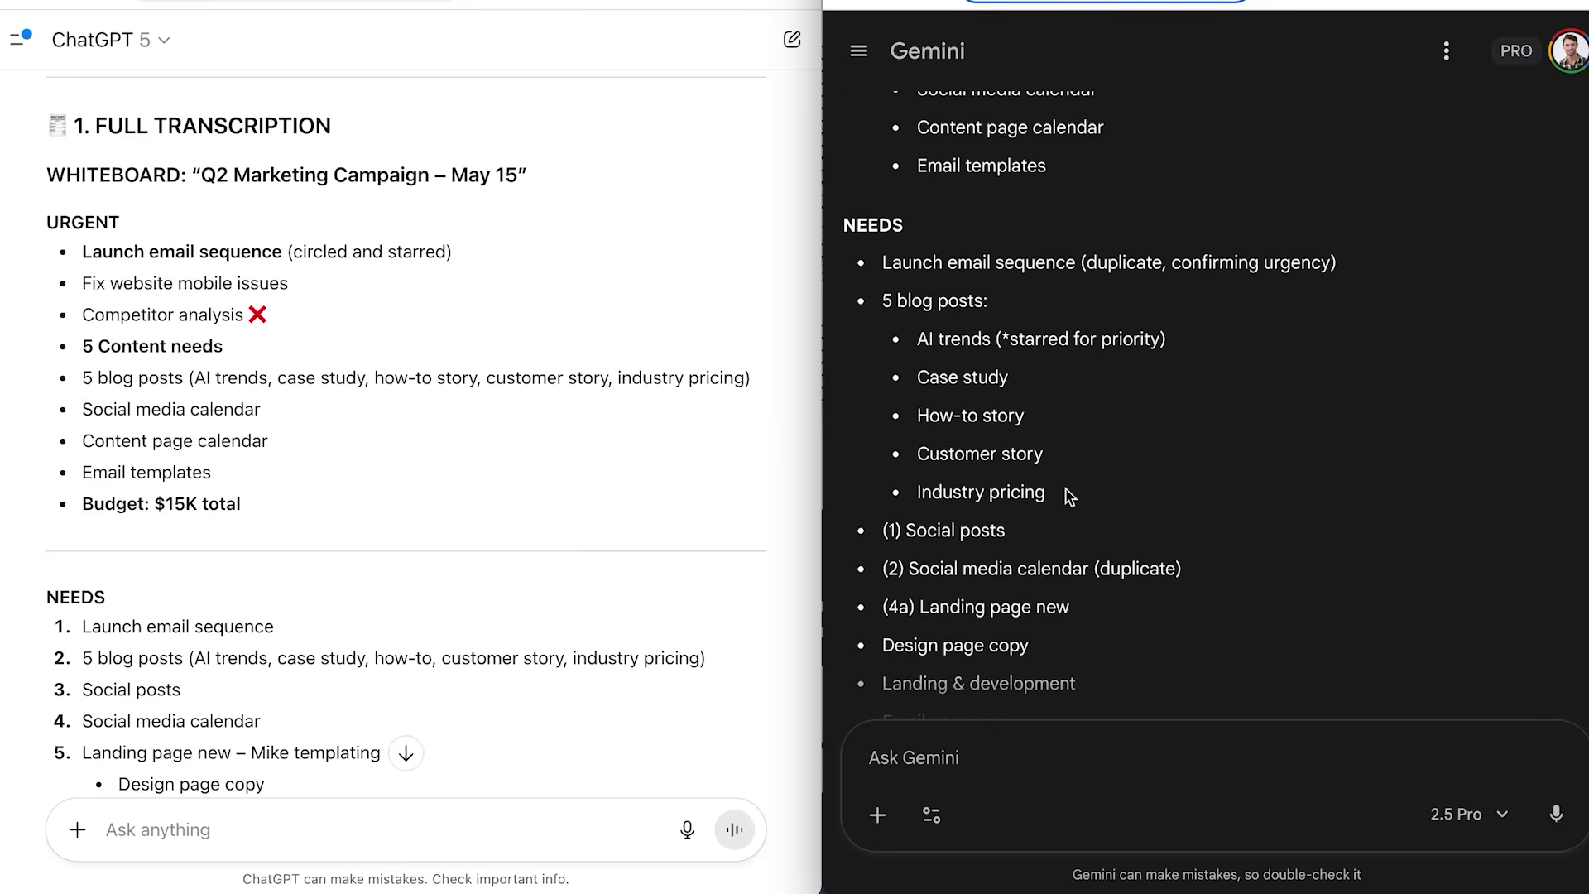
{"action": "scroll", "coordinate": [1066, 488], "scroll_direction": "down", "scroll_amount": 8}
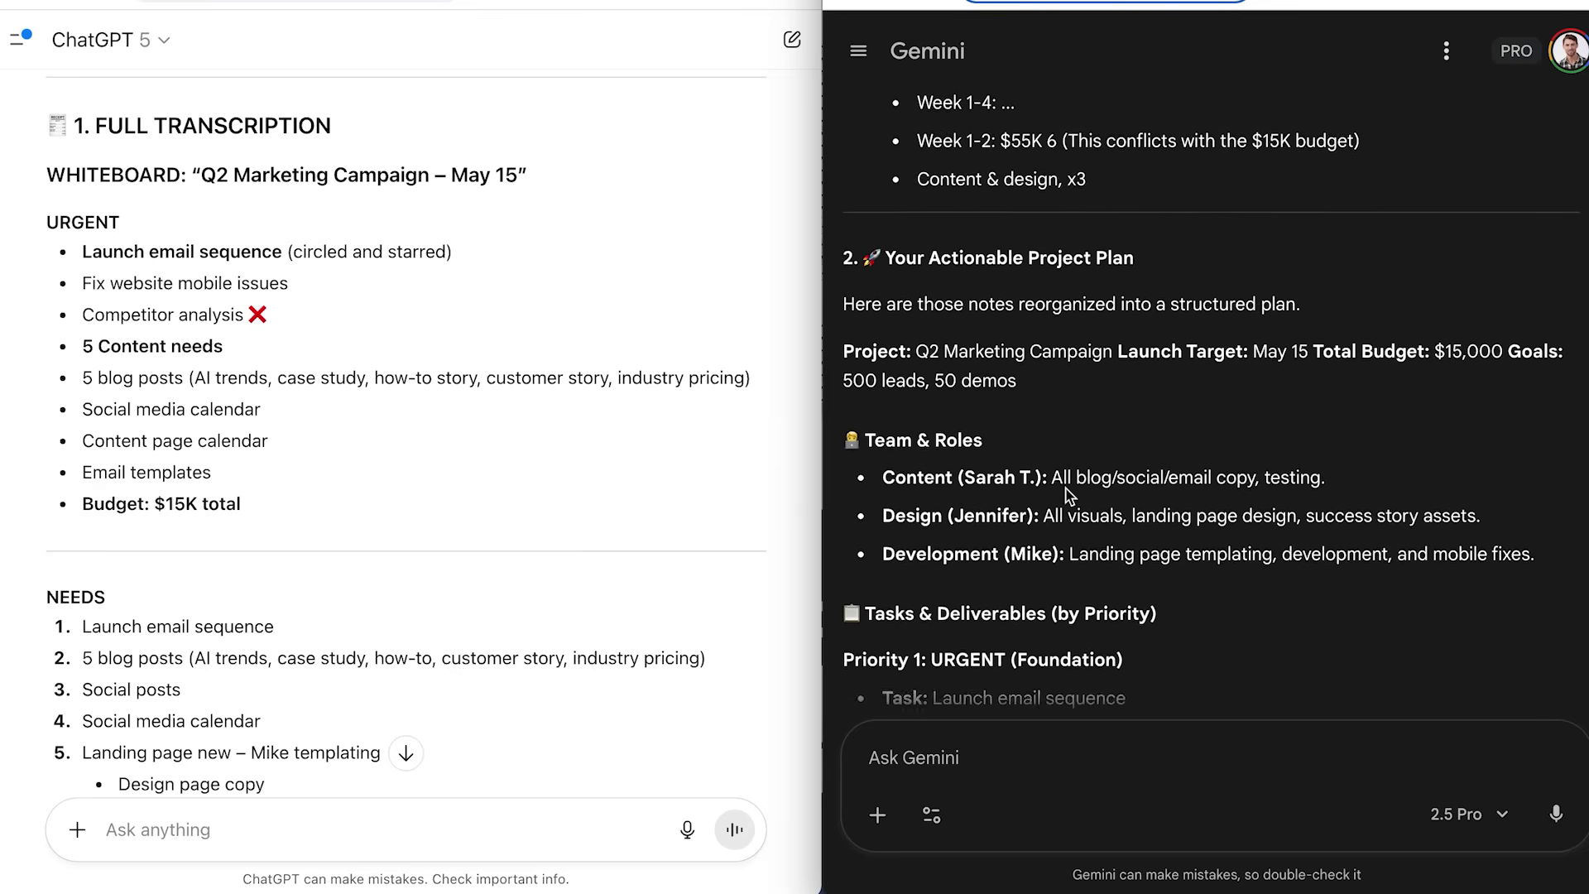
{"action": "scroll", "coordinate": [1068, 494], "scroll_direction": "down", "scroll_amount": 4}
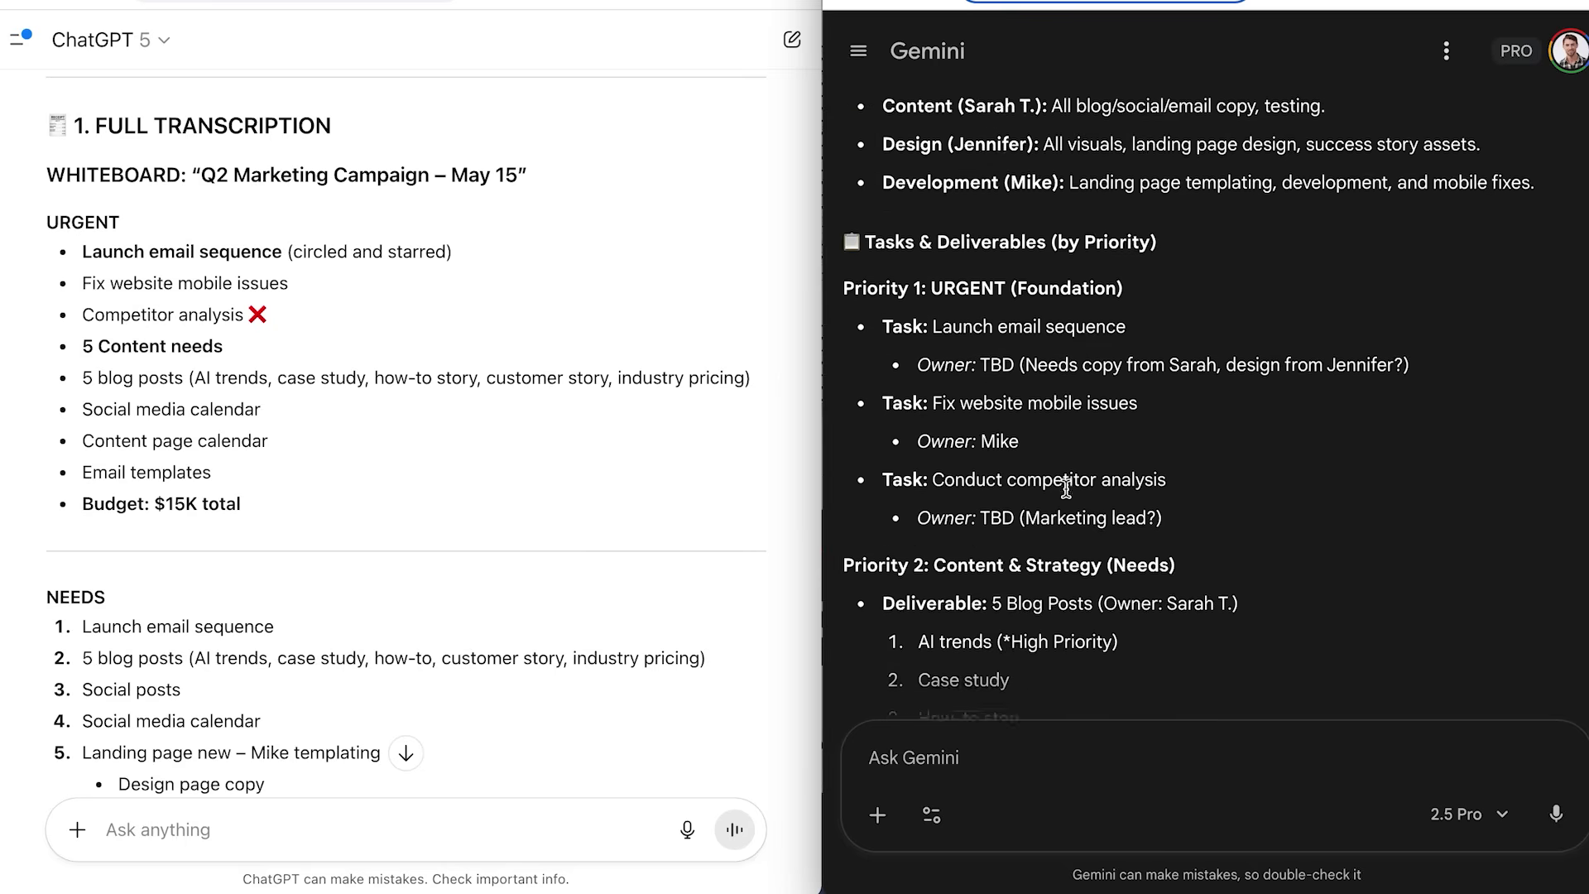
{"action": "scroll", "coordinate": [699, 444], "scroll_direction": "down", "scroll_amount": 1}
{"action": "scroll", "coordinate": [699, 445], "scroll_direction": "down", "scroll_amount": 6}
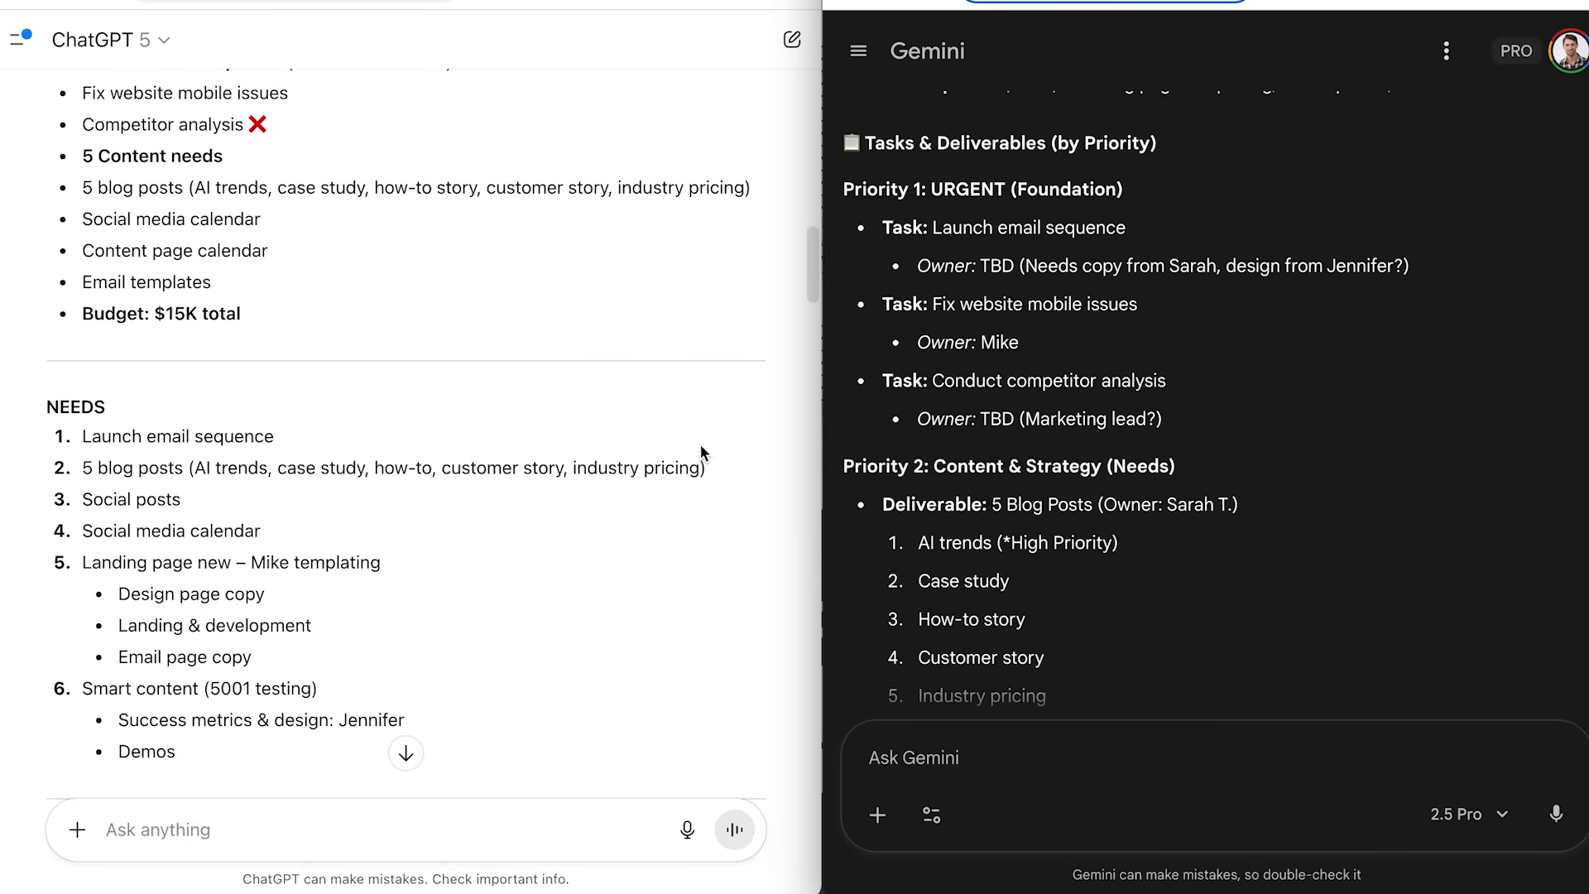
Scroll on through the phased project plans and top priorities.
{"action": "scroll", "coordinate": [699, 444], "scroll_direction": "down", "scroll_amount": 5}
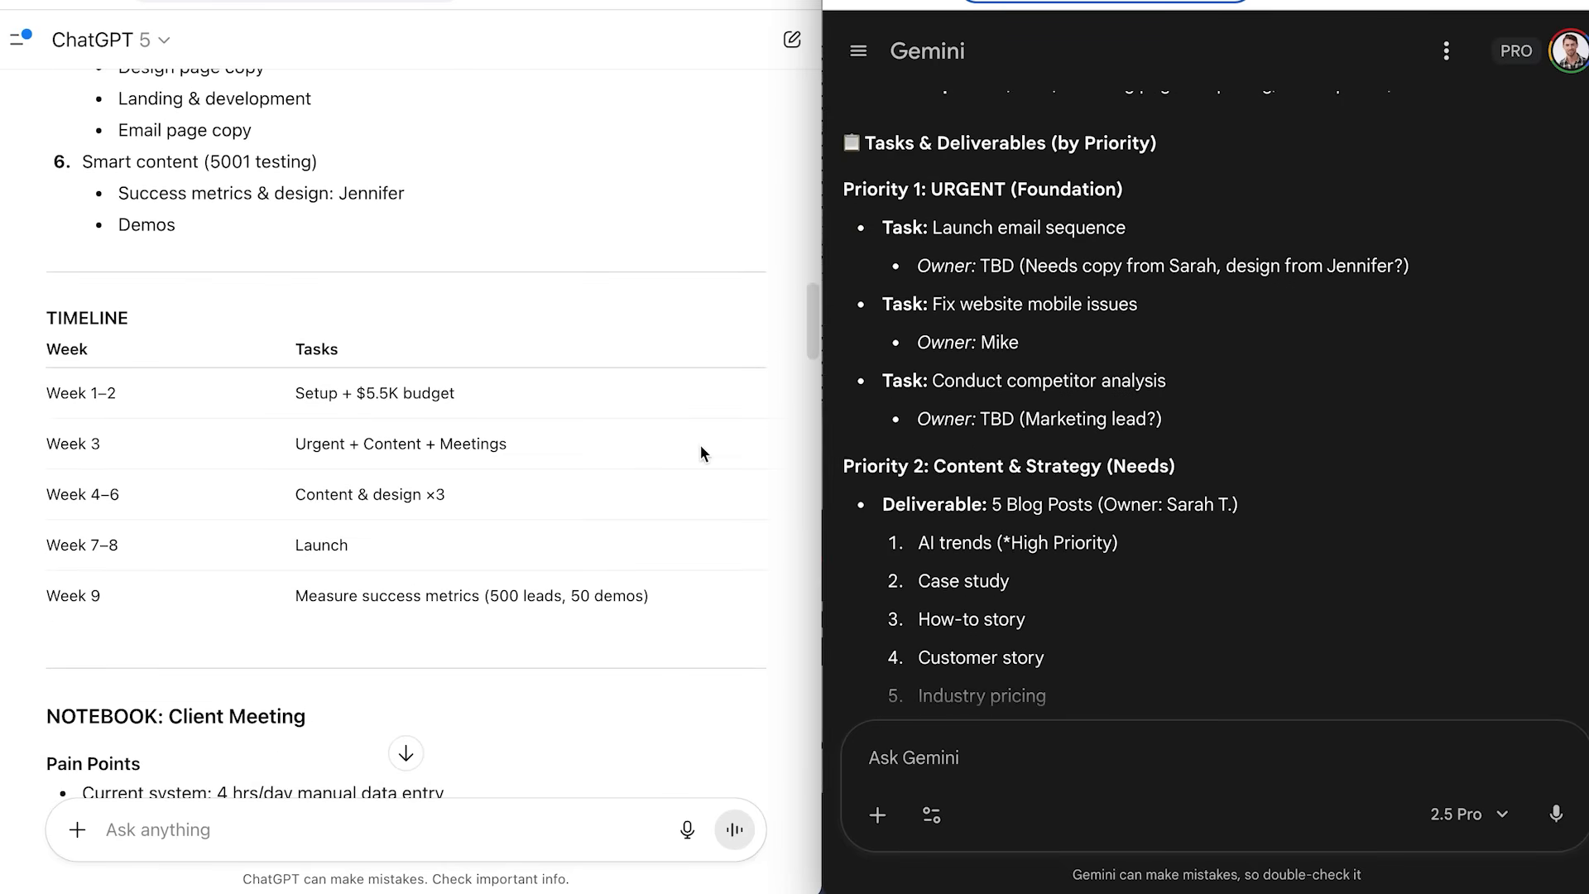
{"action": "scroll", "coordinate": [700, 444], "scroll_direction": "down", "scroll_amount": 3}
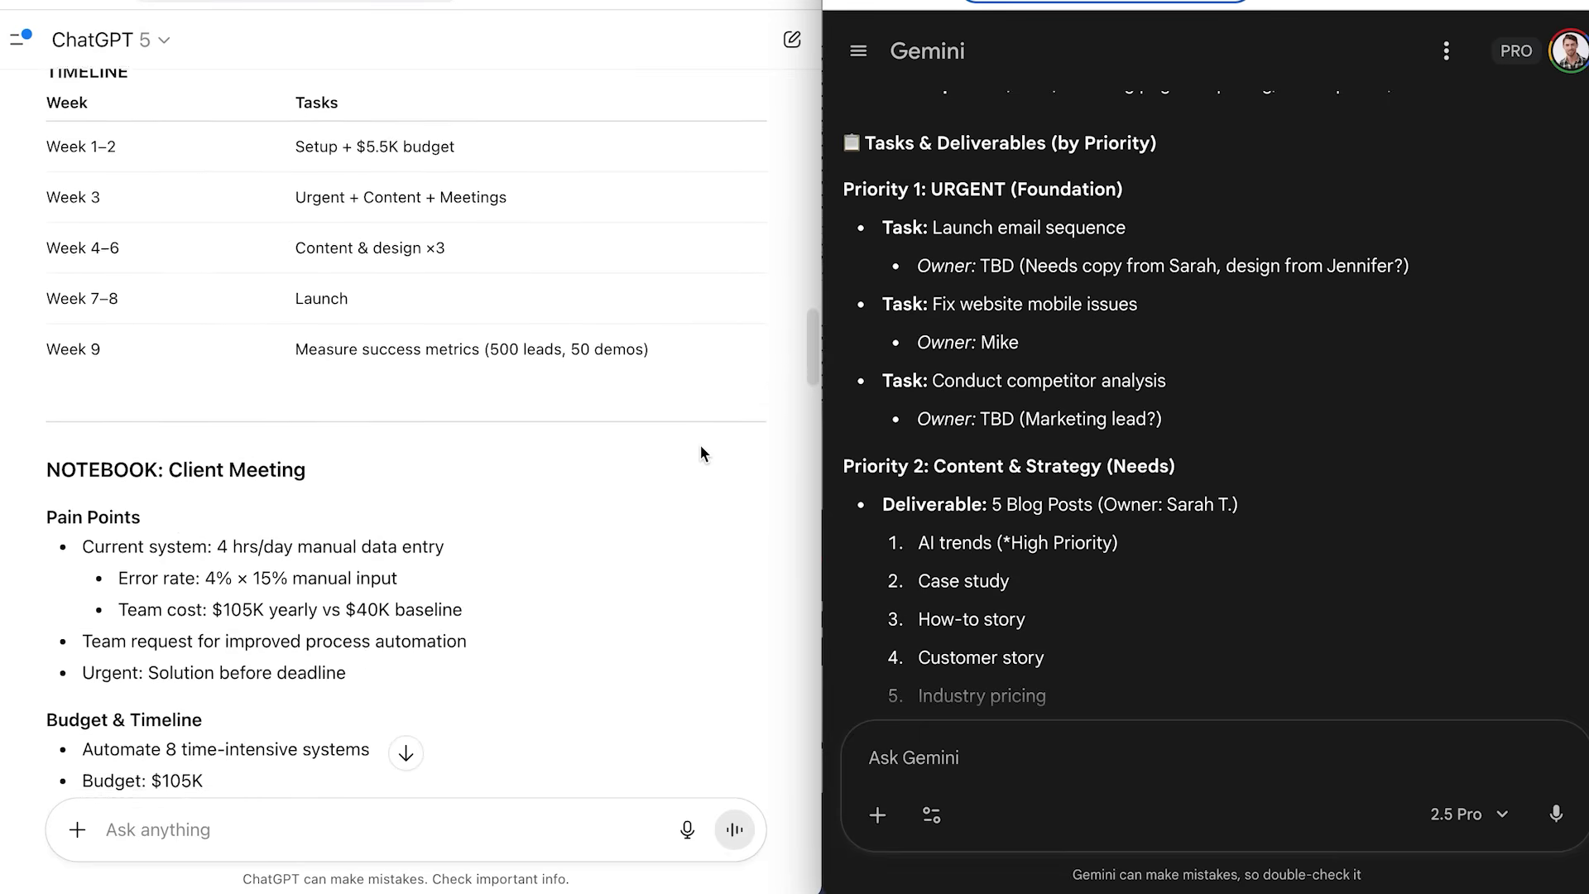
{"action": "scroll", "coordinate": [700, 445], "scroll_direction": "down", "scroll_amount": 3}
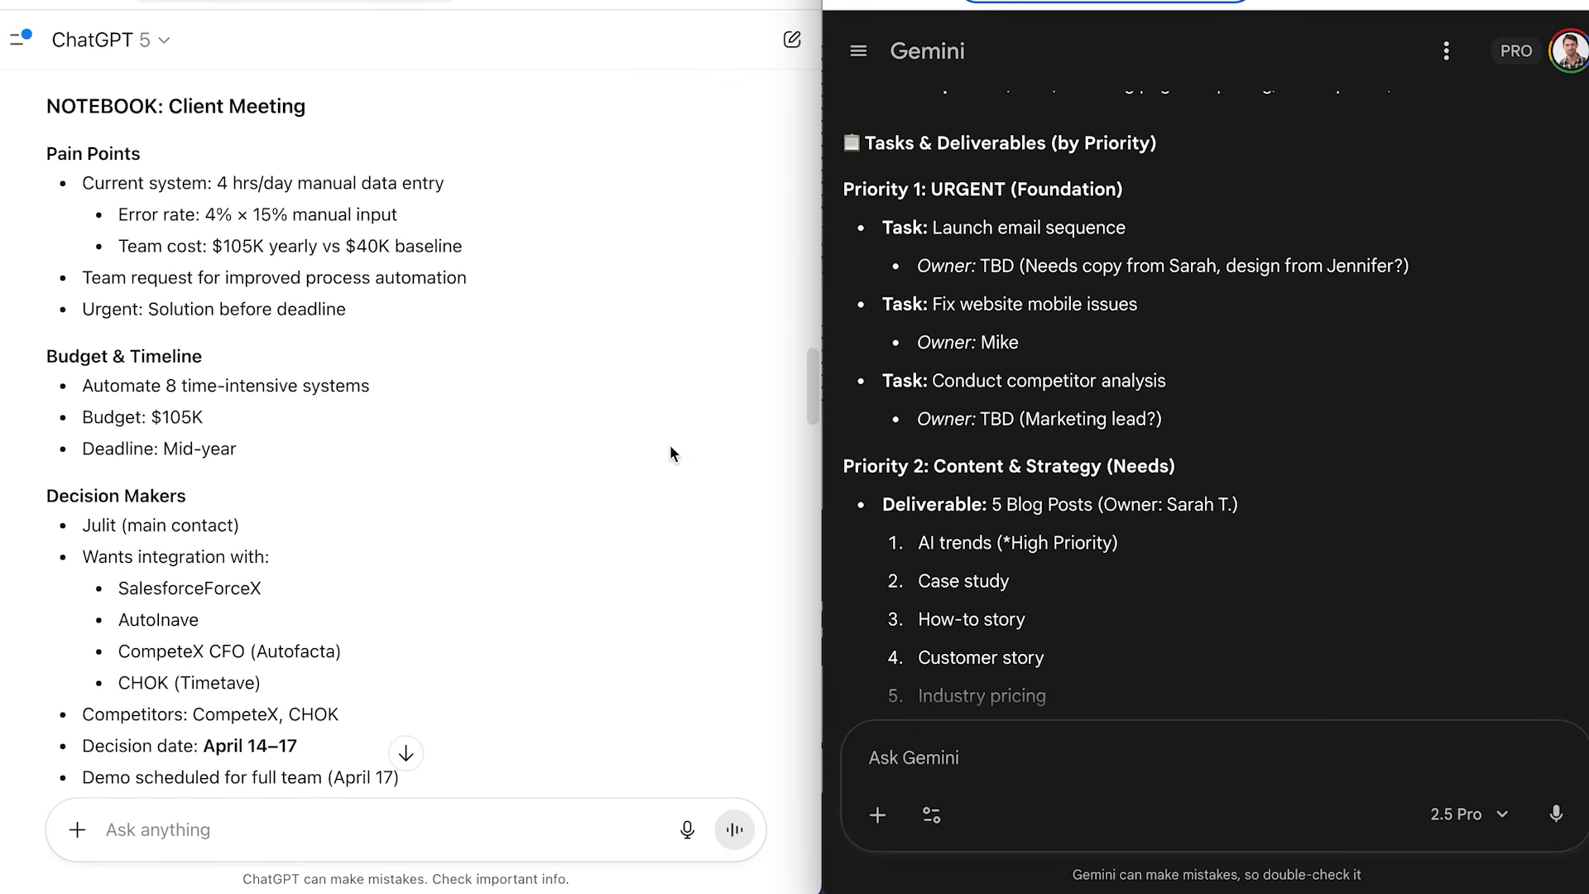
{"action": "scroll", "coordinate": [671, 447], "scroll_direction": "down", "scroll_amount": 10}
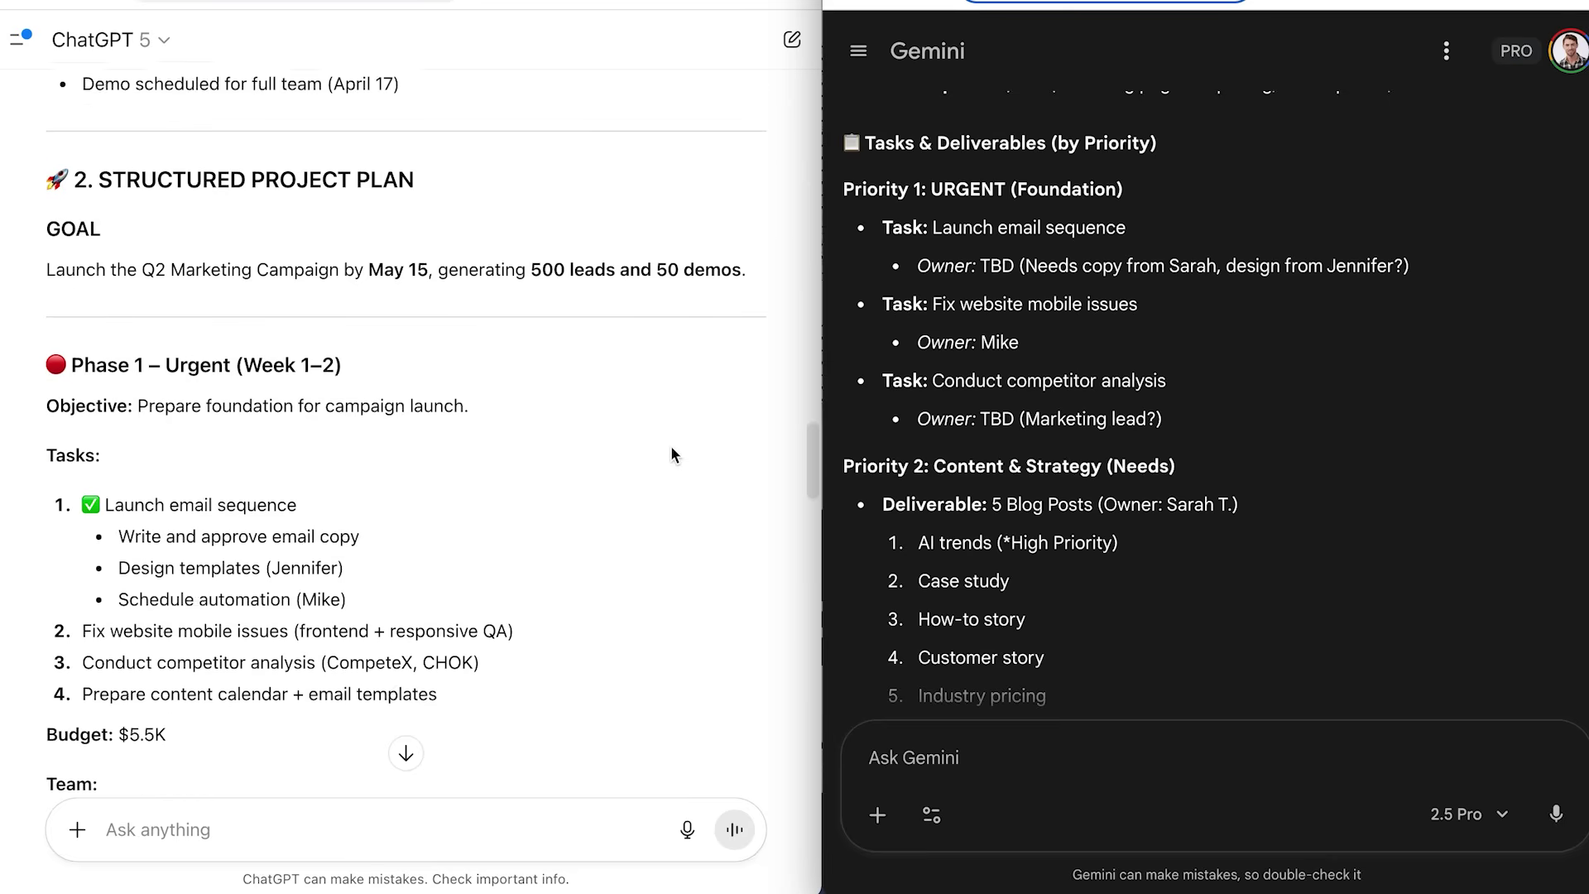
{"action": "scroll", "coordinate": [670, 449], "scroll_direction": "down", "scroll_amount": 4}
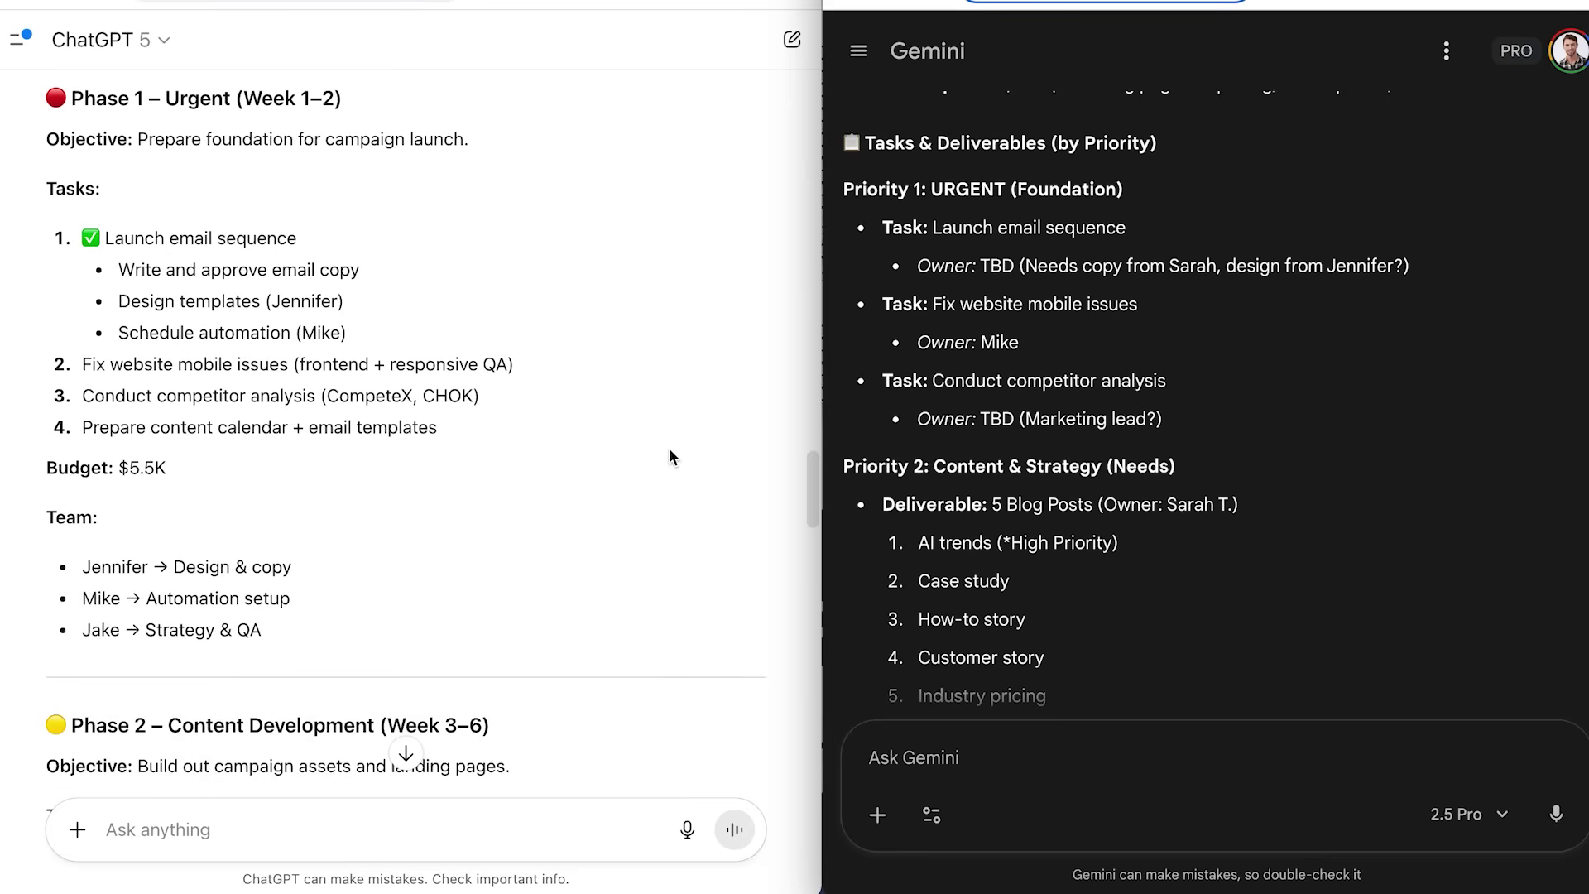
{"action": "scroll", "coordinate": [670, 450], "scroll_direction": "down", "scroll_amount": 7}
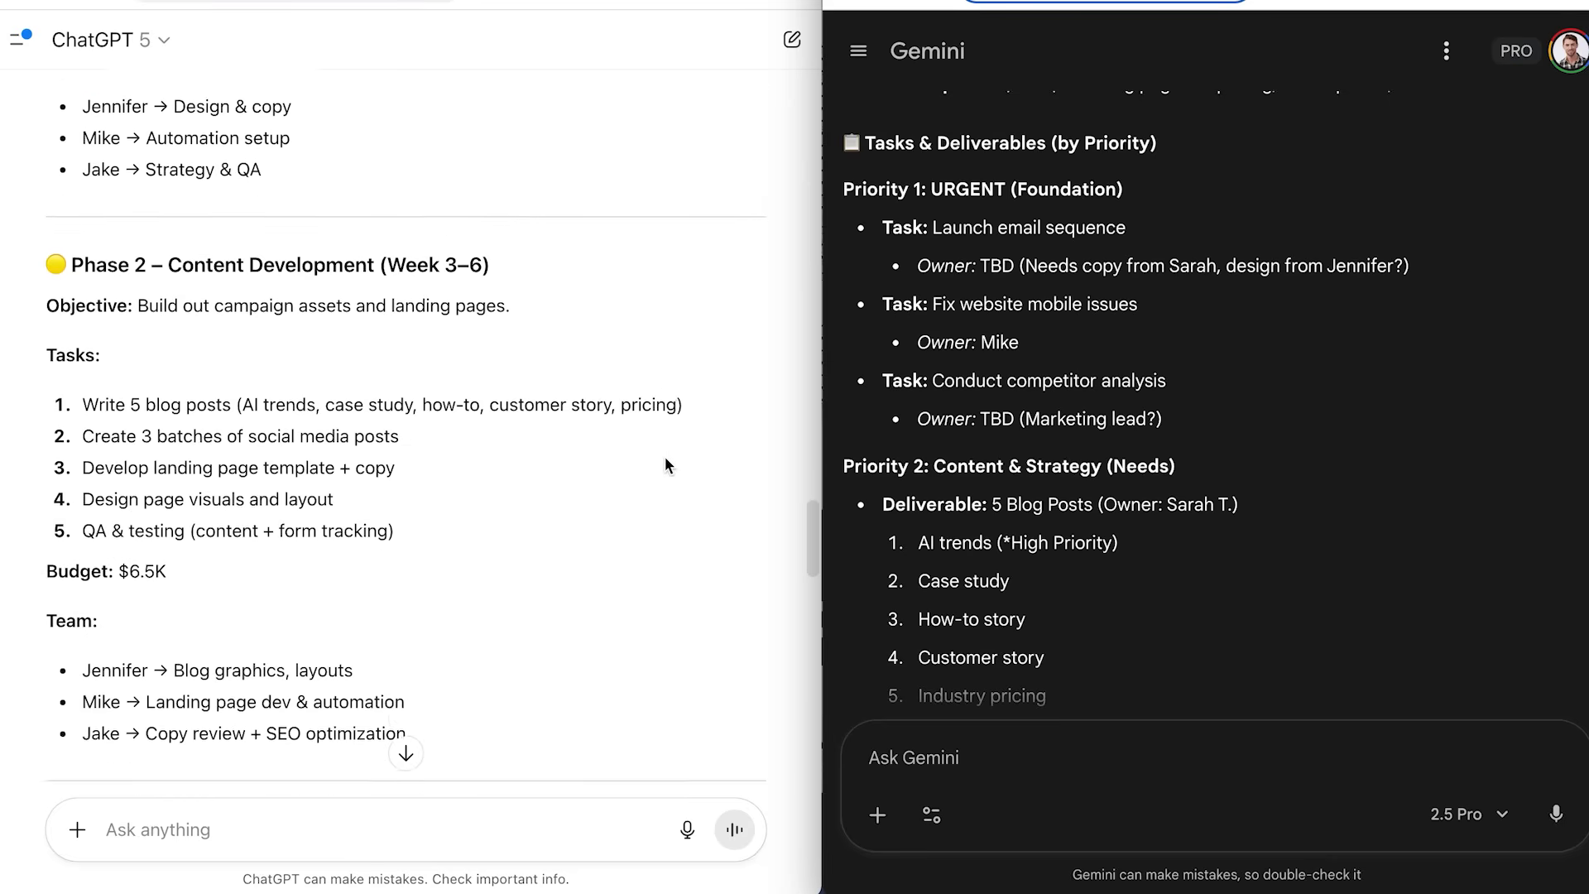
{"action": "scroll", "coordinate": [669, 466], "scroll_direction": "down", "scroll_amount": 7}
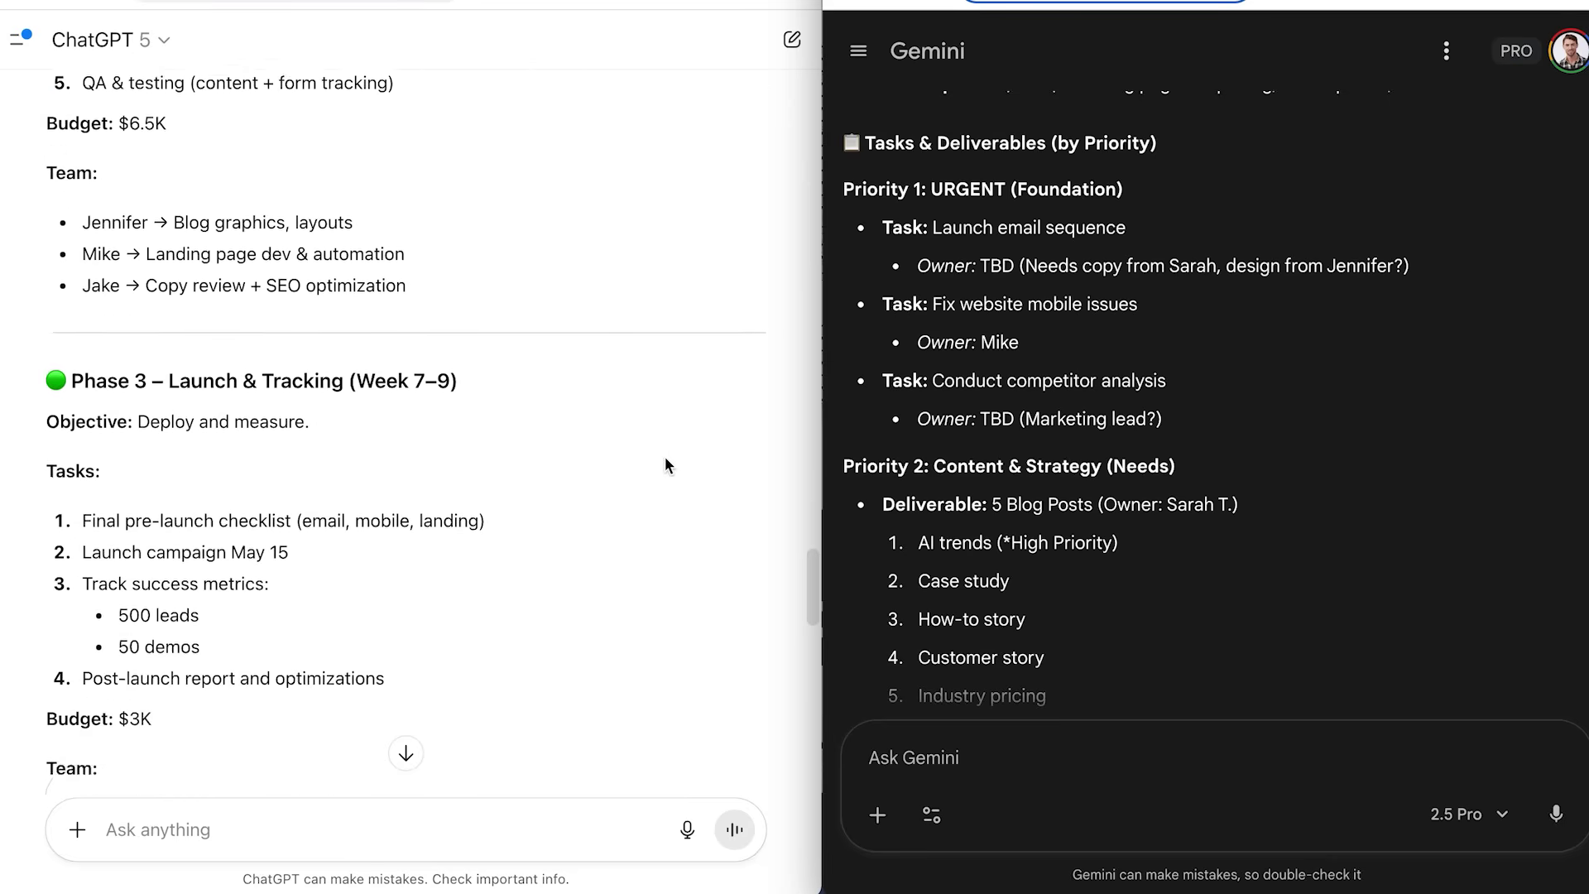
{"action": "scroll", "coordinate": [669, 466], "scroll_direction": "down", "scroll_amount": 4}
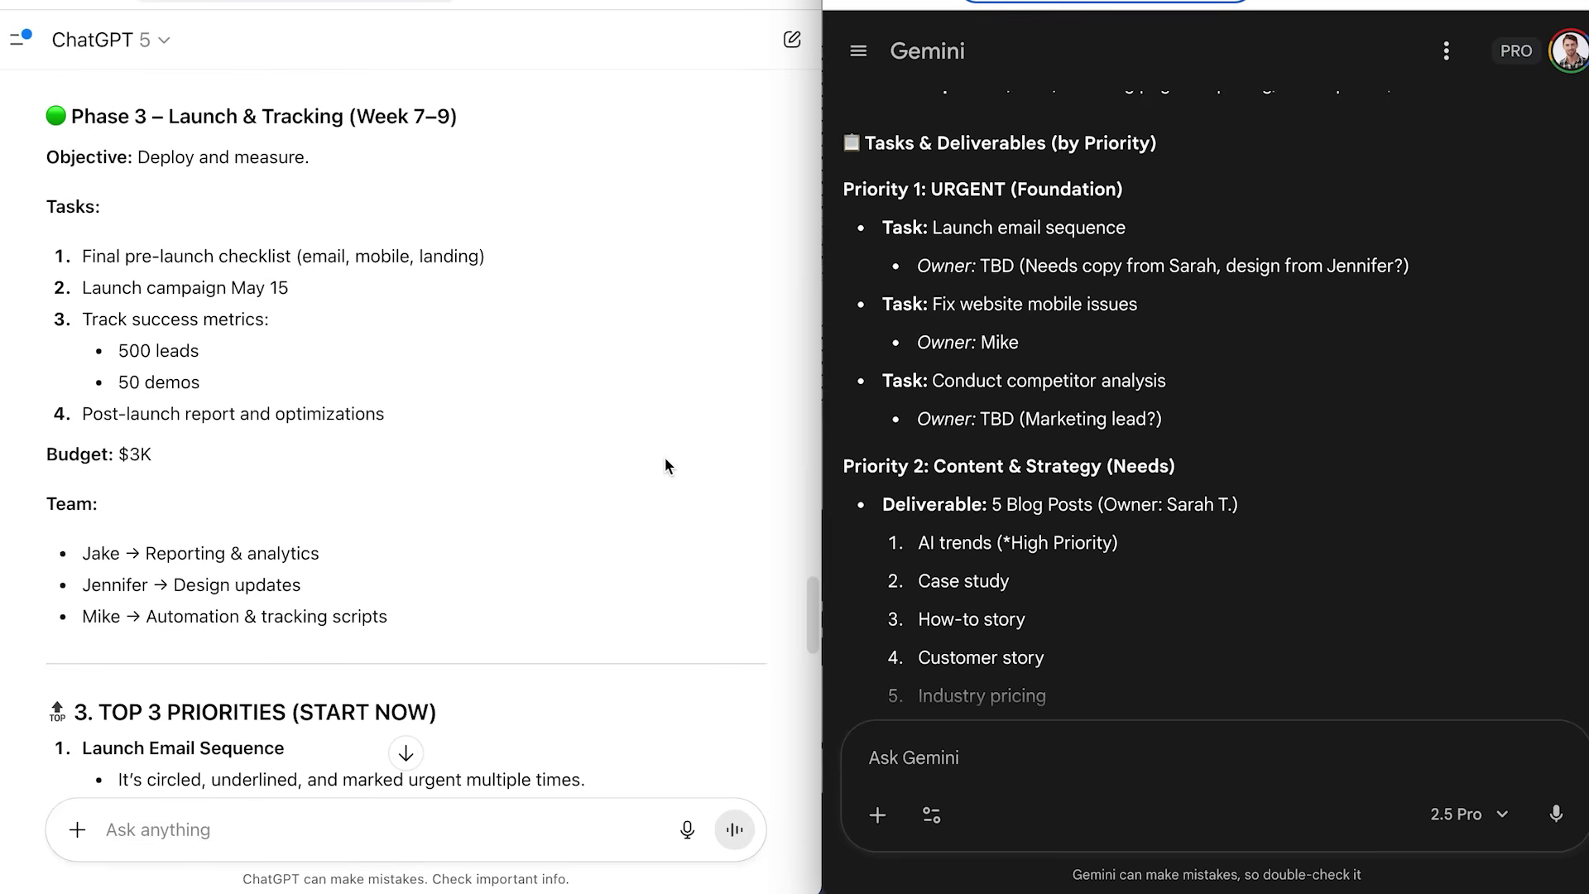
{"action": "scroll", "coordinate": [669, 466], "scroll_direction": "down", "scroll_amount": 7}
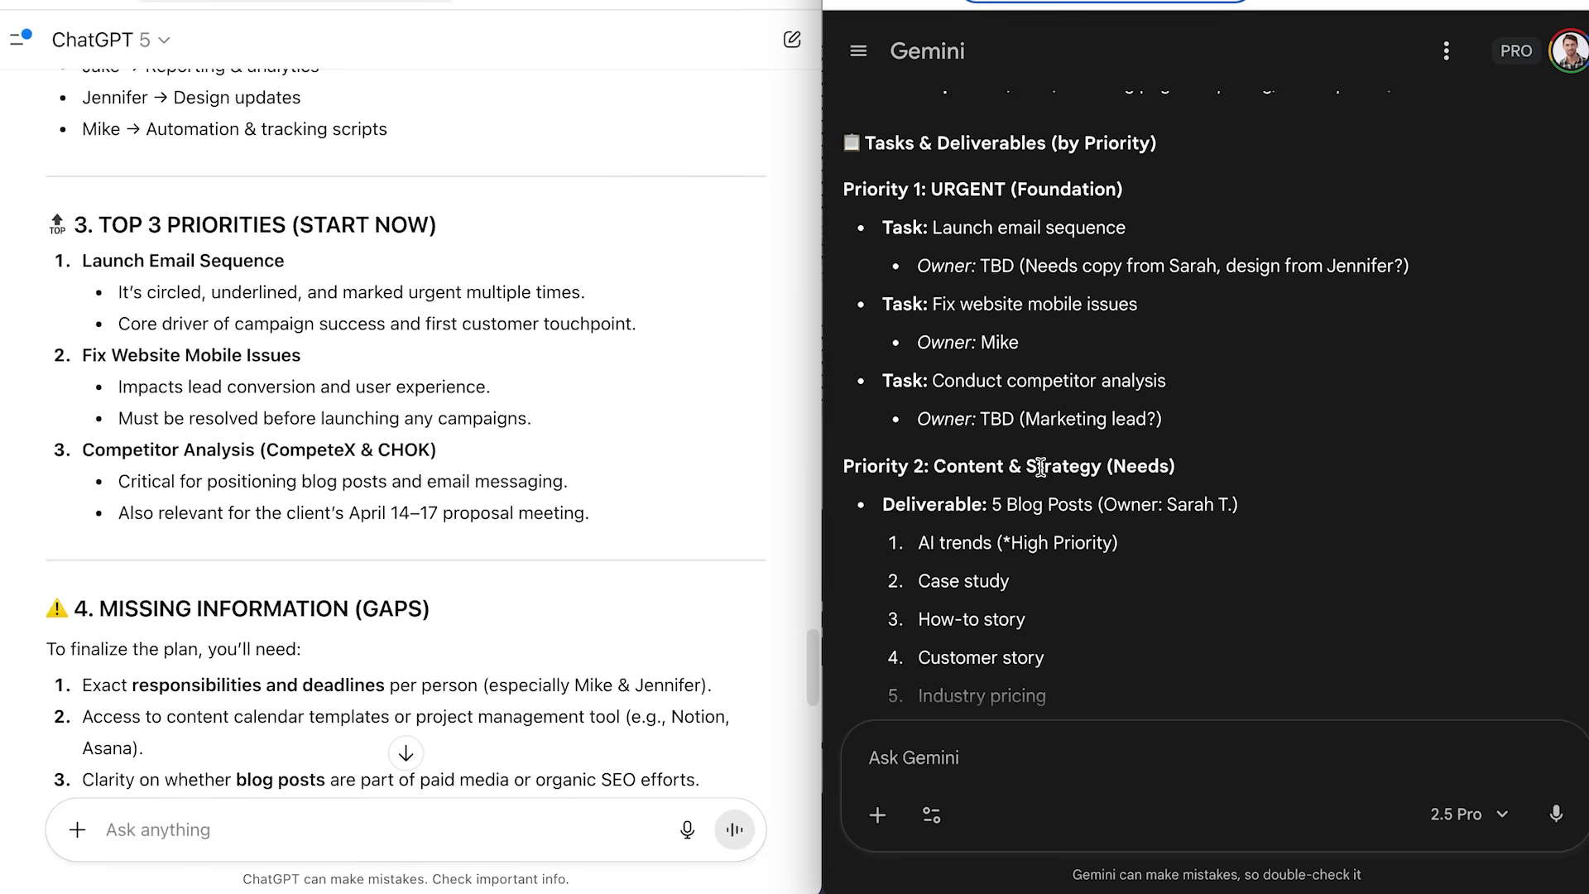
{"action": "scroll", "coordinate": [1042, 468], "scroll_direction": "down", "scroll_amount": 4}
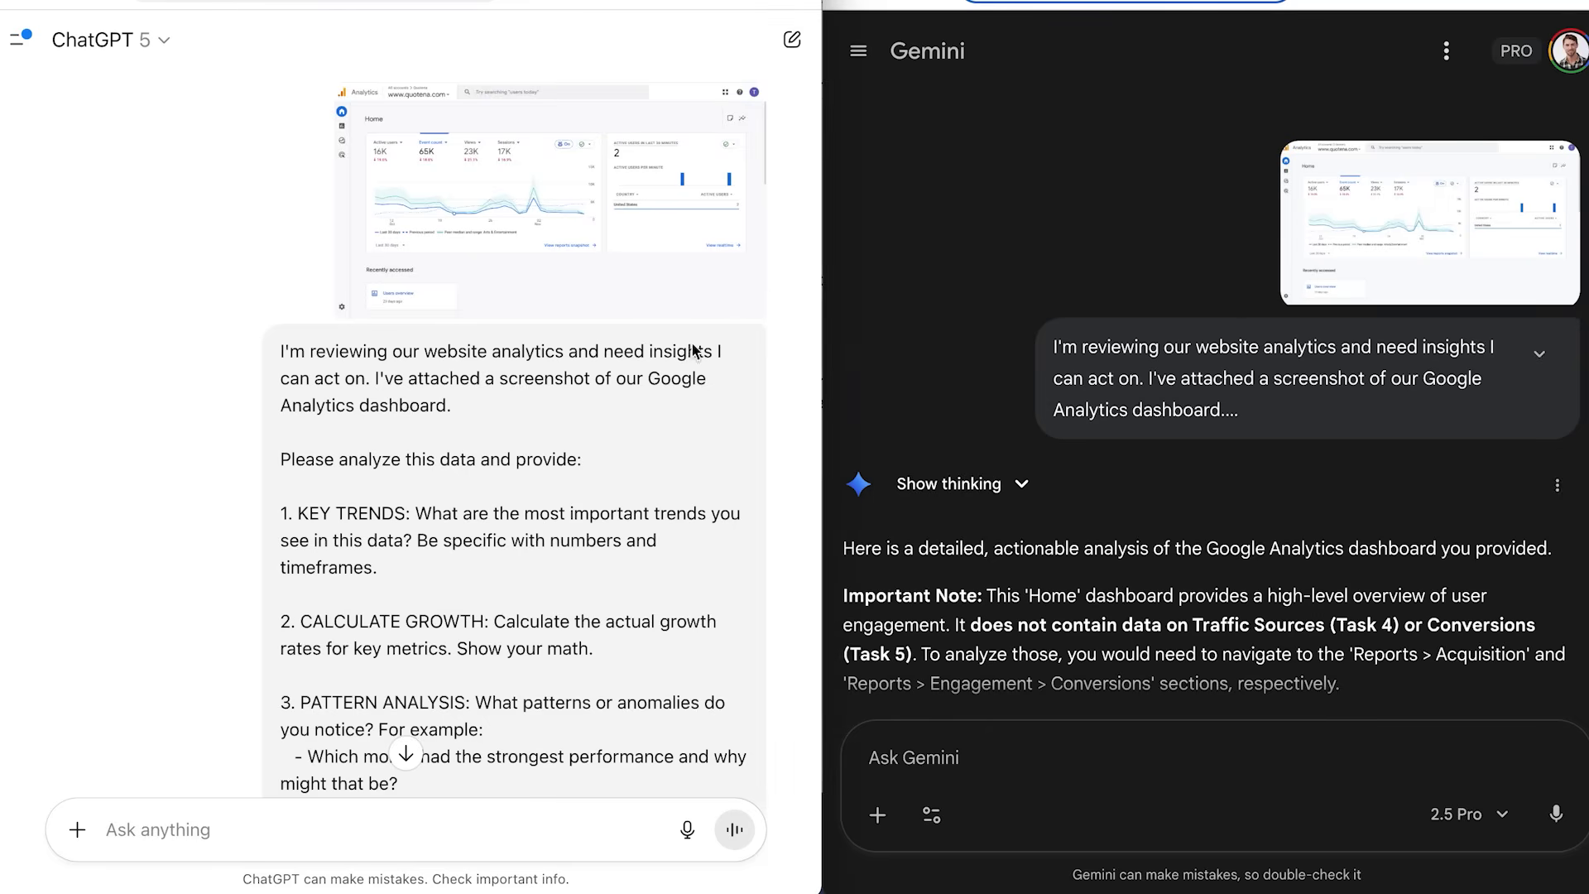
Scroll the analytics answers to the key trends and 19,753 previous-users estimate.
{"action": "scroll", "coordinate": [723, 439], "scroll_direction": "down", "scroll_amount": 14}
{"action": "scroll", "coordinate": [722, 435], "scroll_direction": "down", "scroll_amount": 6}
{"action": "scroll", "coordinate": [907, 453], "scroll_direction": "down", "scroll_amount": 8}
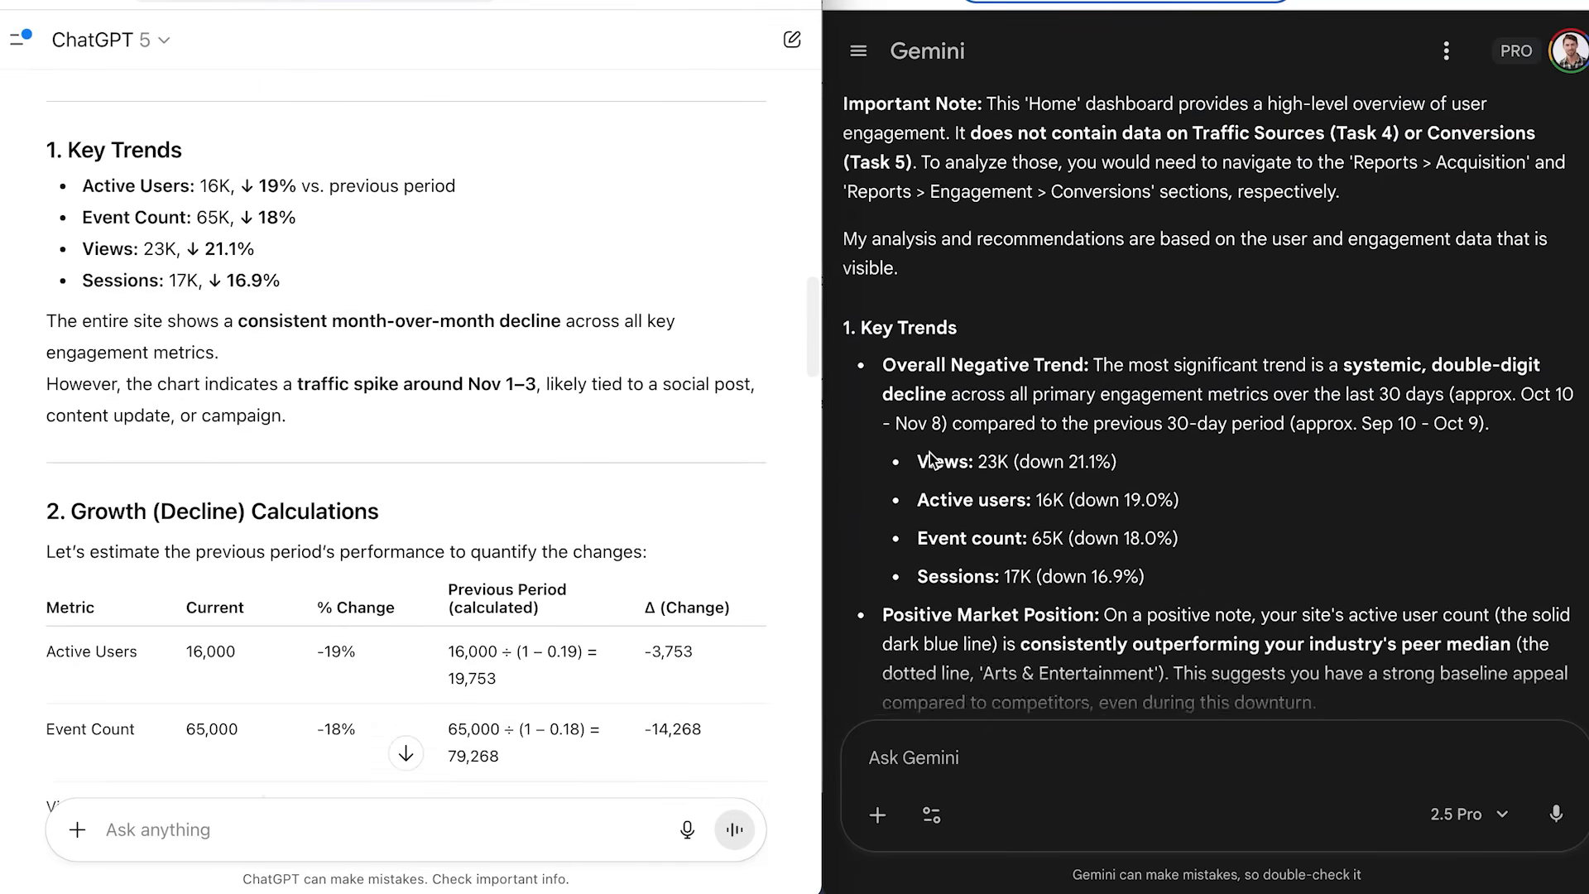
{"action": "scroll", "coordinate": [932, 458], "scroll_direction": "down", "scroll_amount": 8}
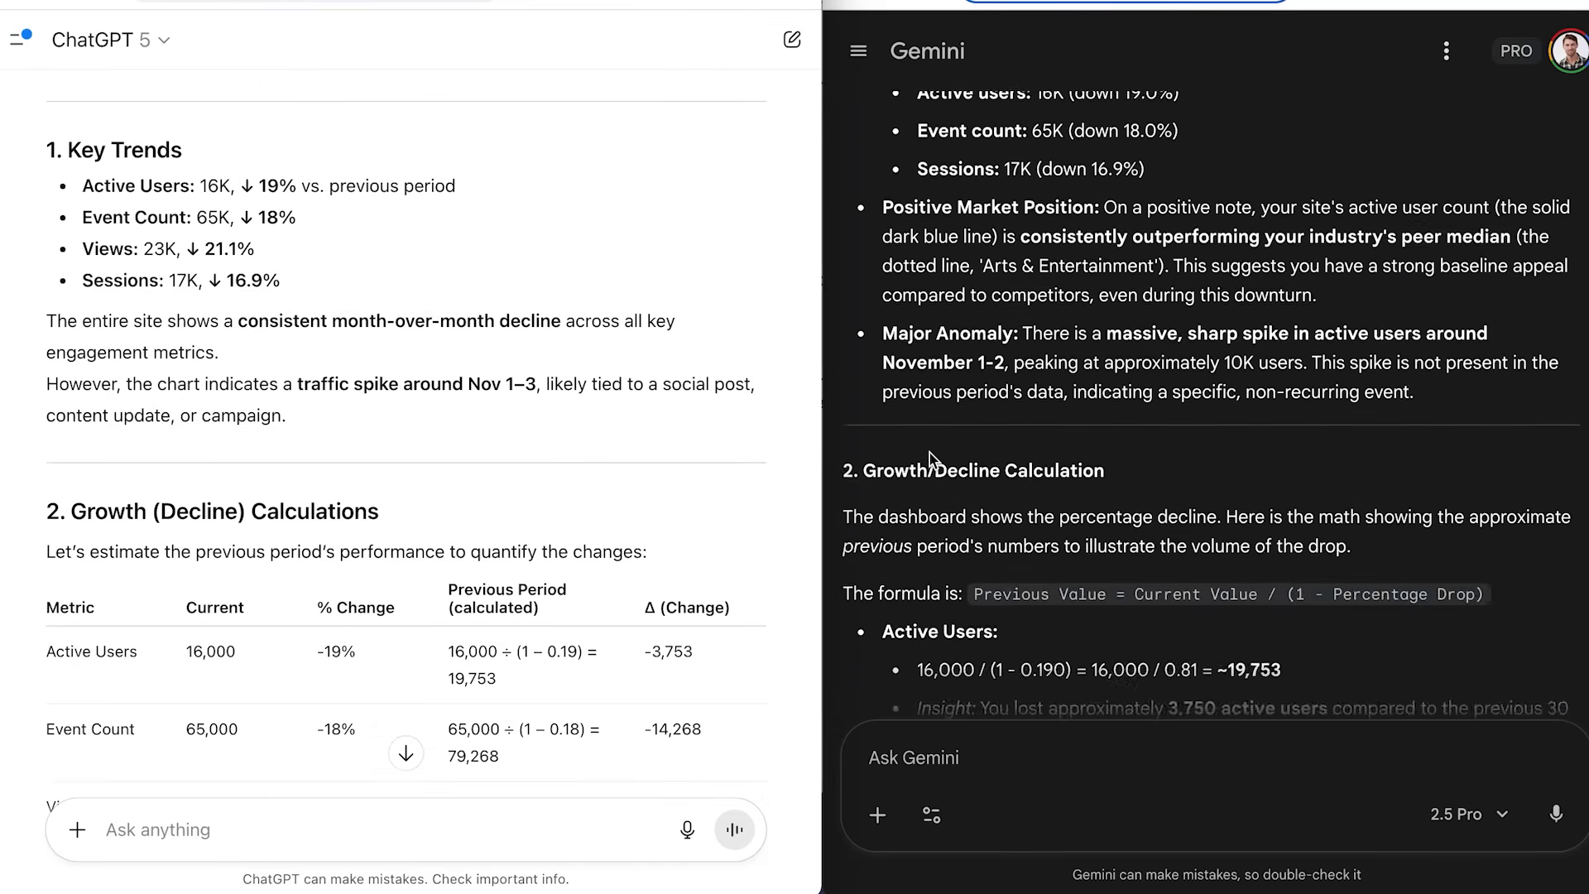
{"action": "scroll", "coordinate": [931, 457], "scroll_direction": "down", "scroll_amount": 9}
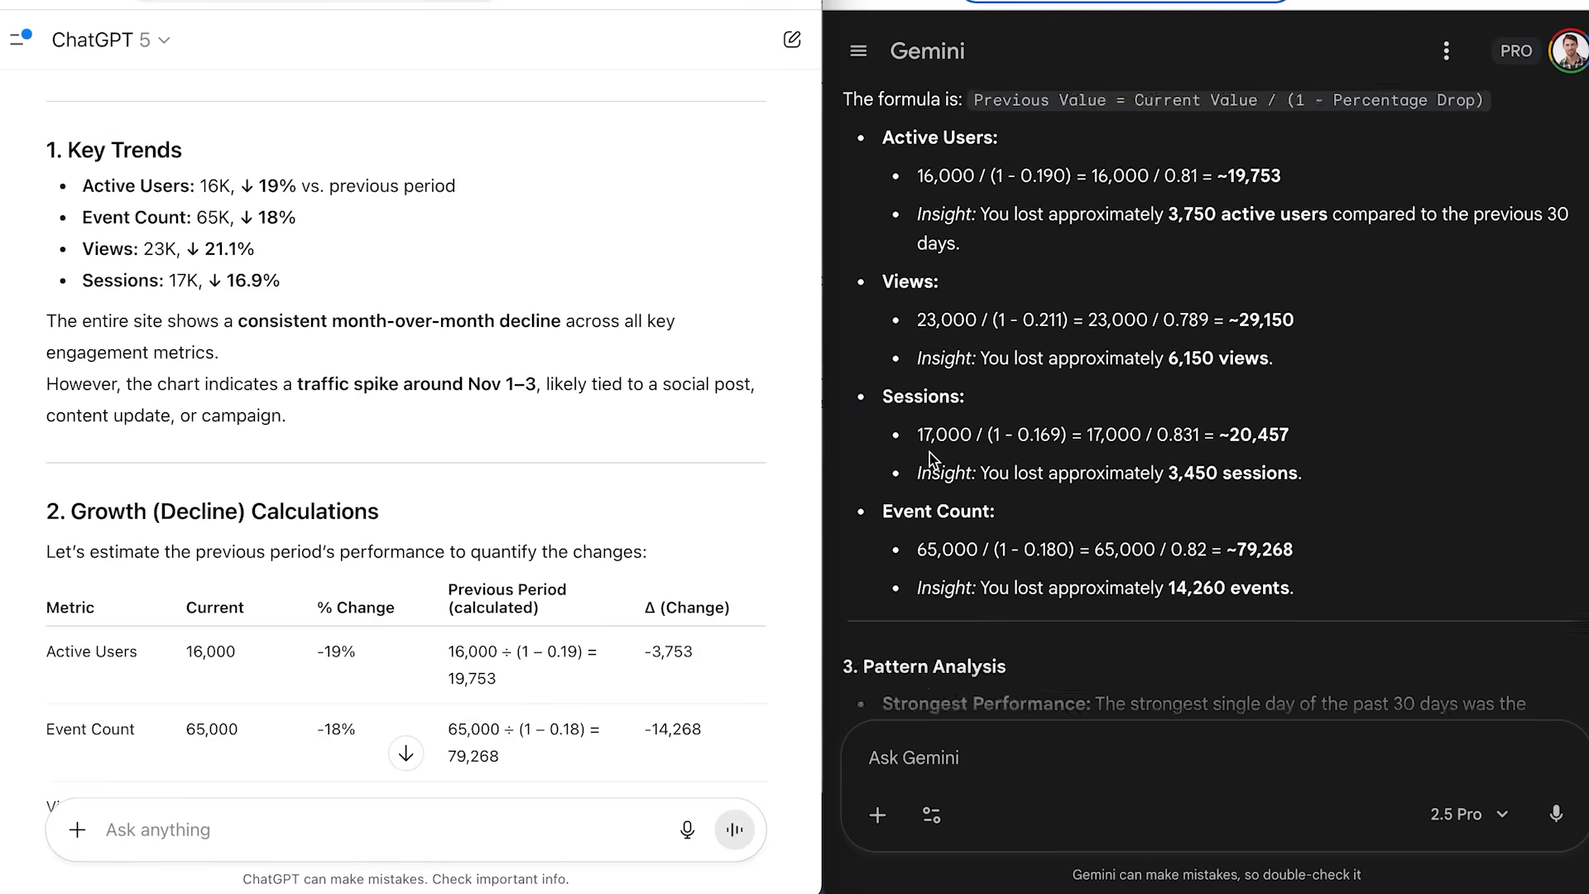
{"action": "scroll", "coordinate": [932, 457], "scroll_direction": "down", "scroll_amount": 4}
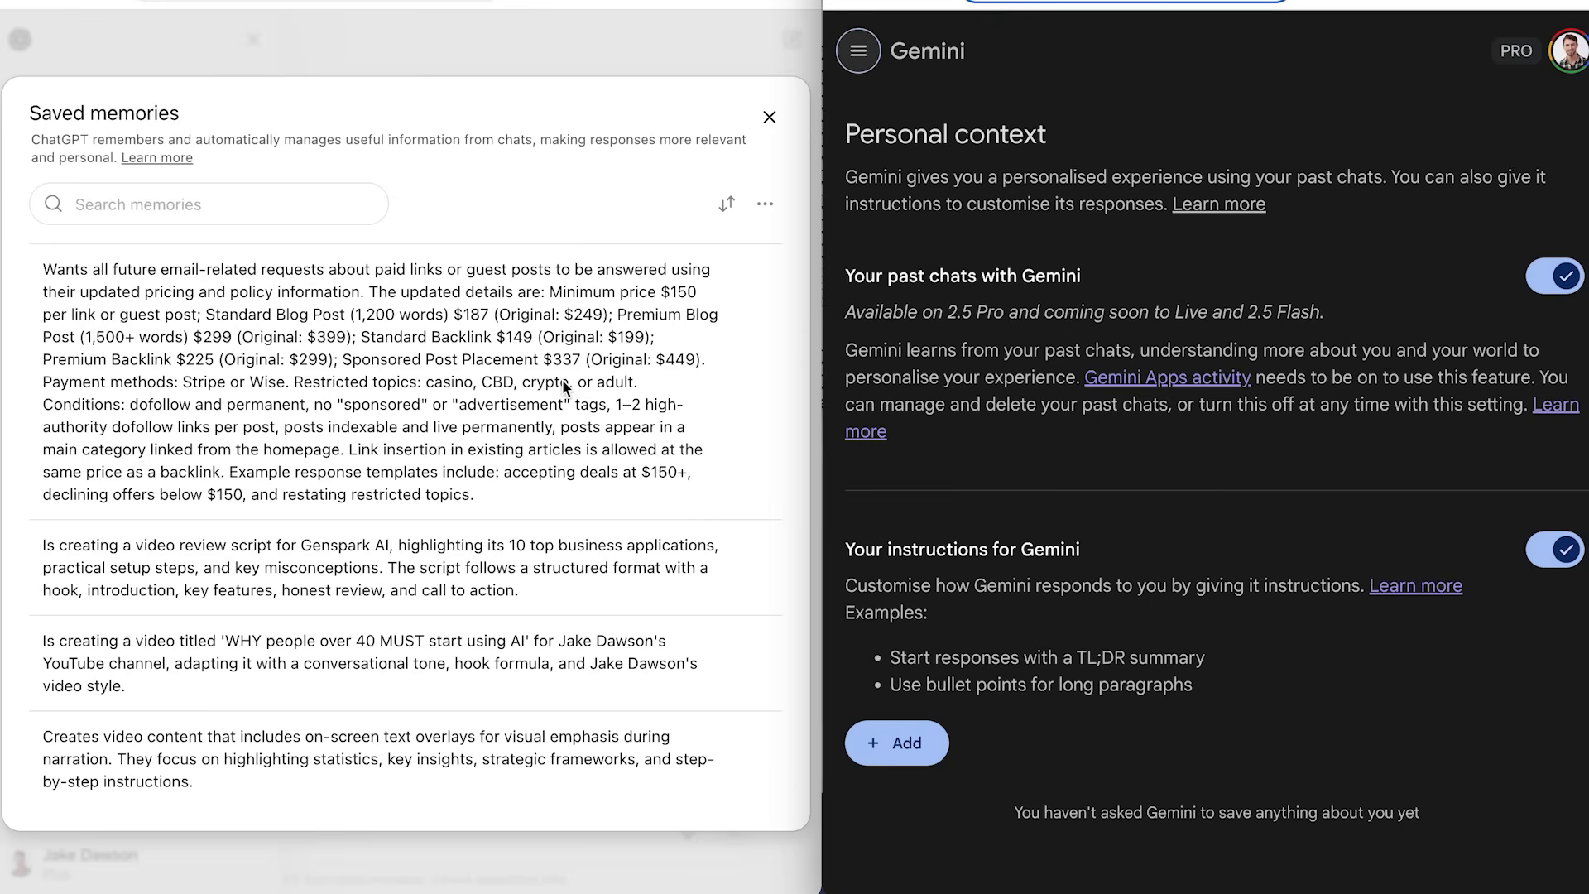
{"action": "scroll", "coordinate": [585, 377], "scroll_direction": "down", "scroll_amount": 3}
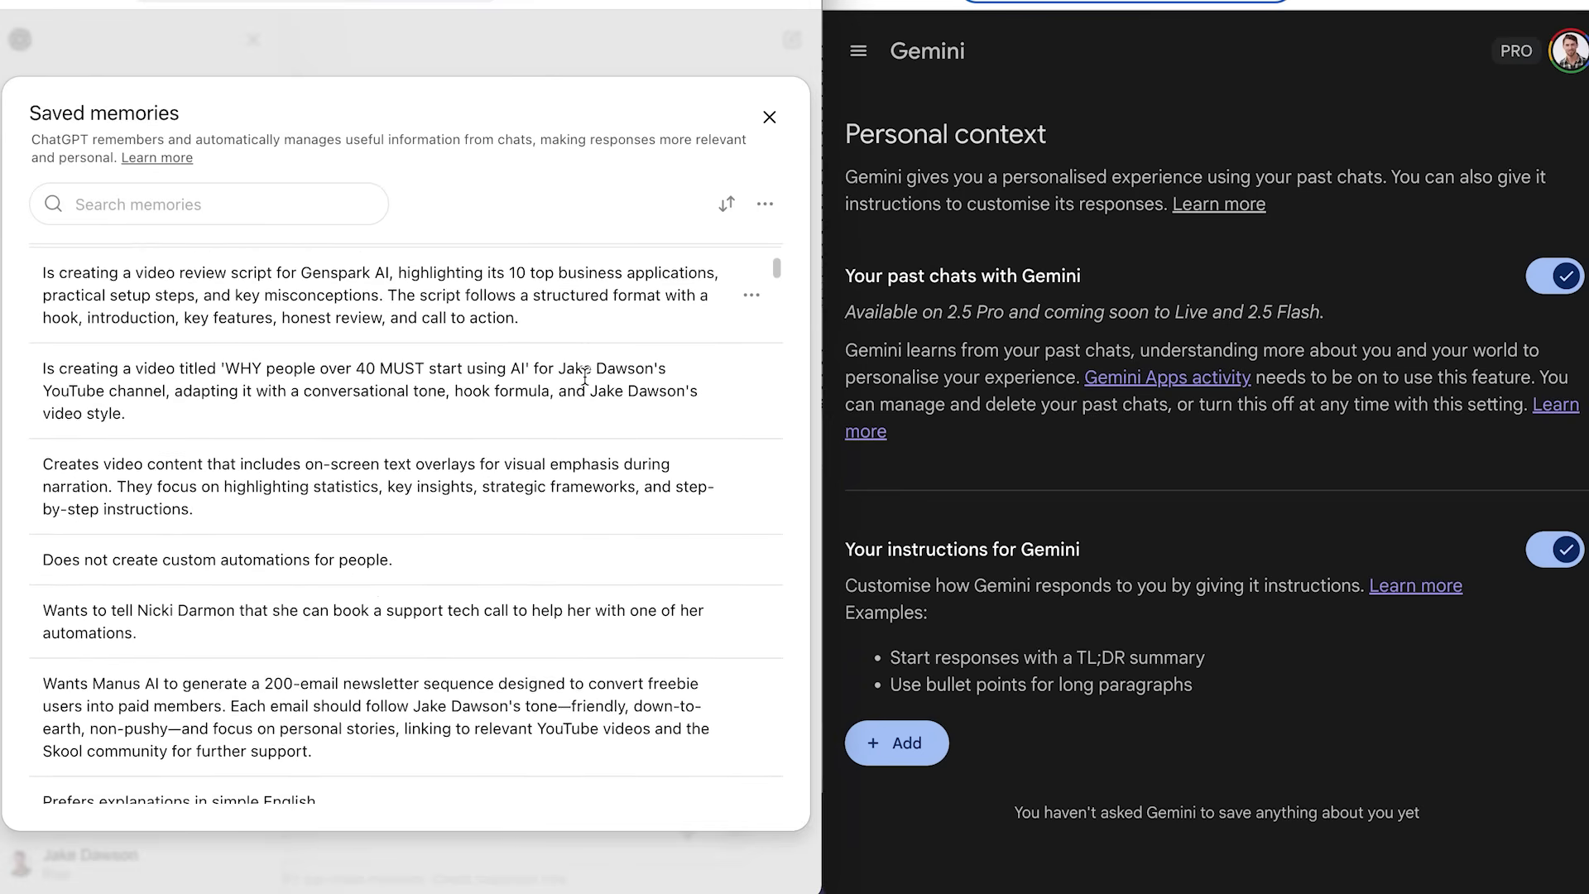
{"action": "scroll", "coordinate": [584, 377], "scroll_direction": "up", "scroll_amount": 3}
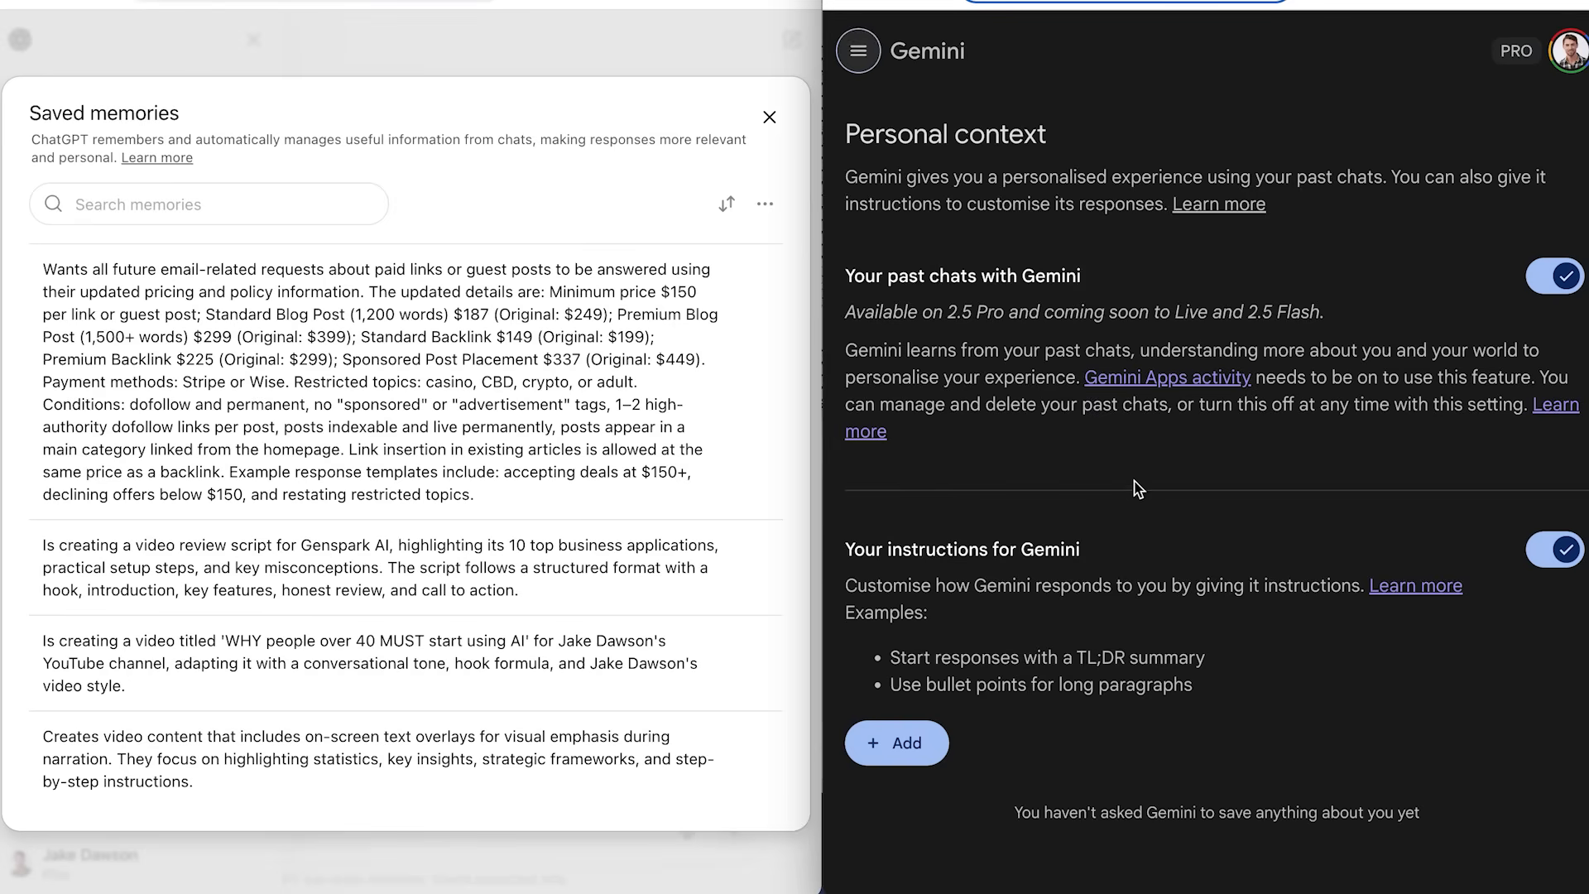
Begin adding an instruction for Gemini to remember, then cancel without saving.
{"action": "left_click", "coordinate": [910, 743]}
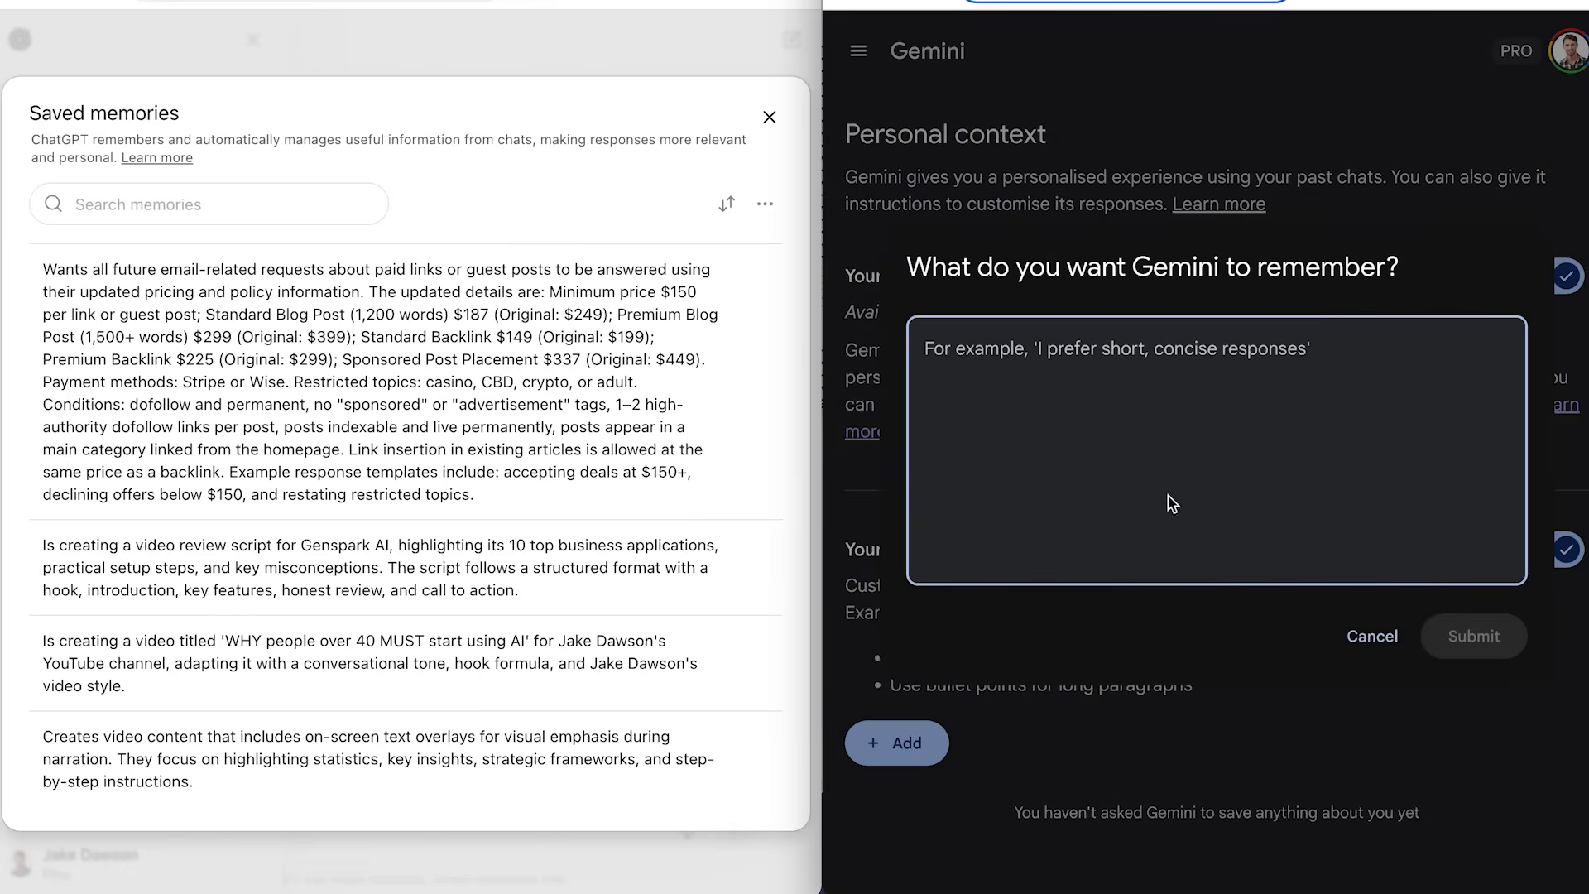
{"action": "left_click", "coordinate": [1373, 636]}
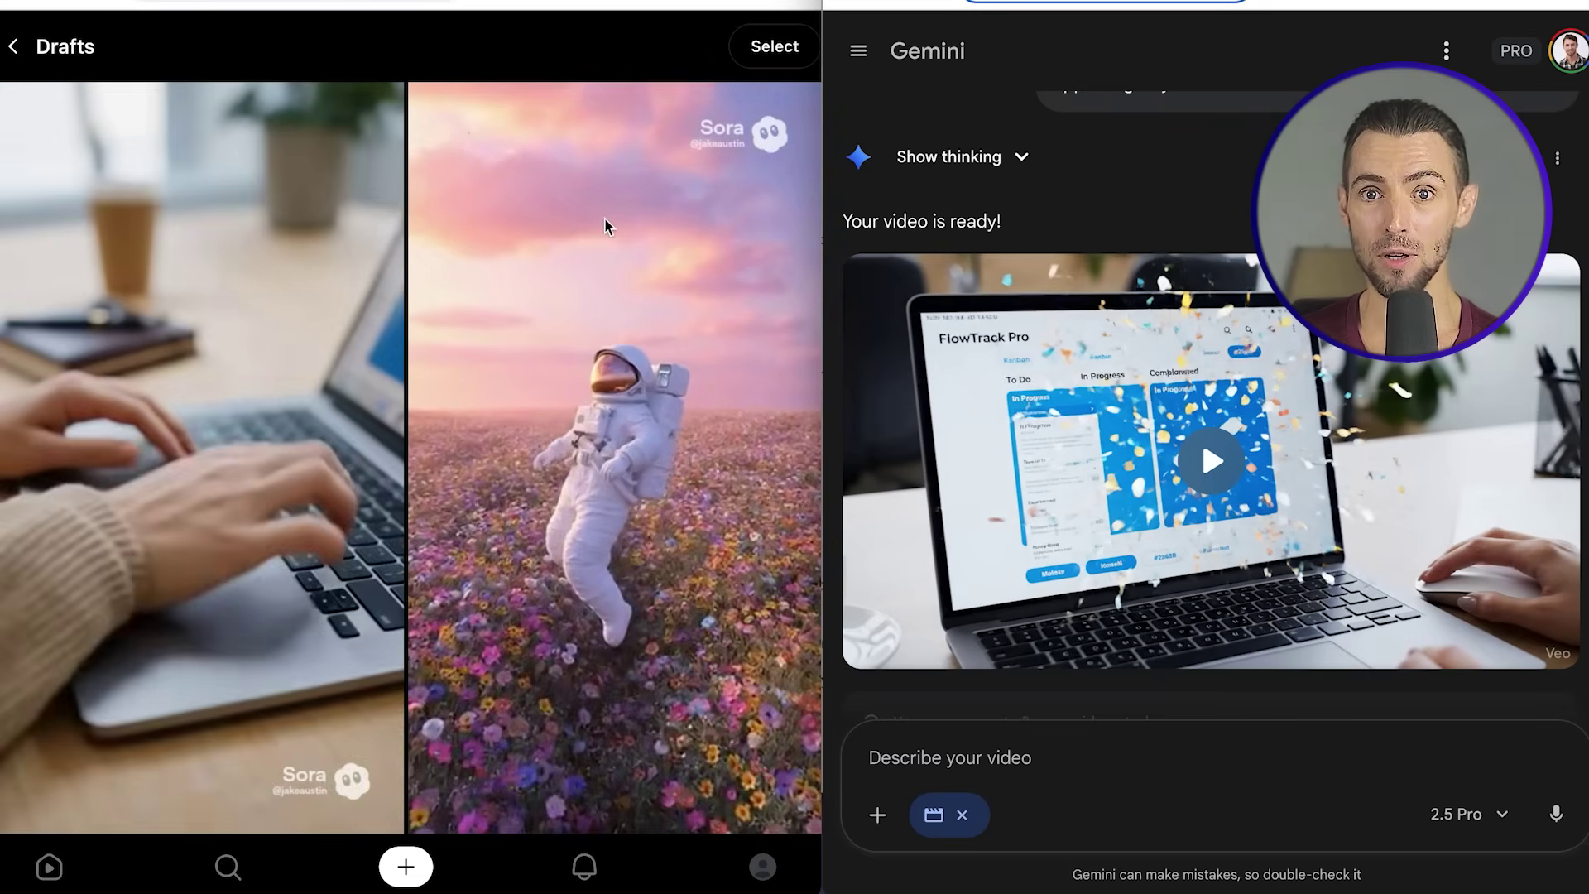
Play Gemini's FlowTrack Pro Veo video, then open the laptop Sora draft's prompt.
{"action": "left_click", "coordinate": [1213, 462]}
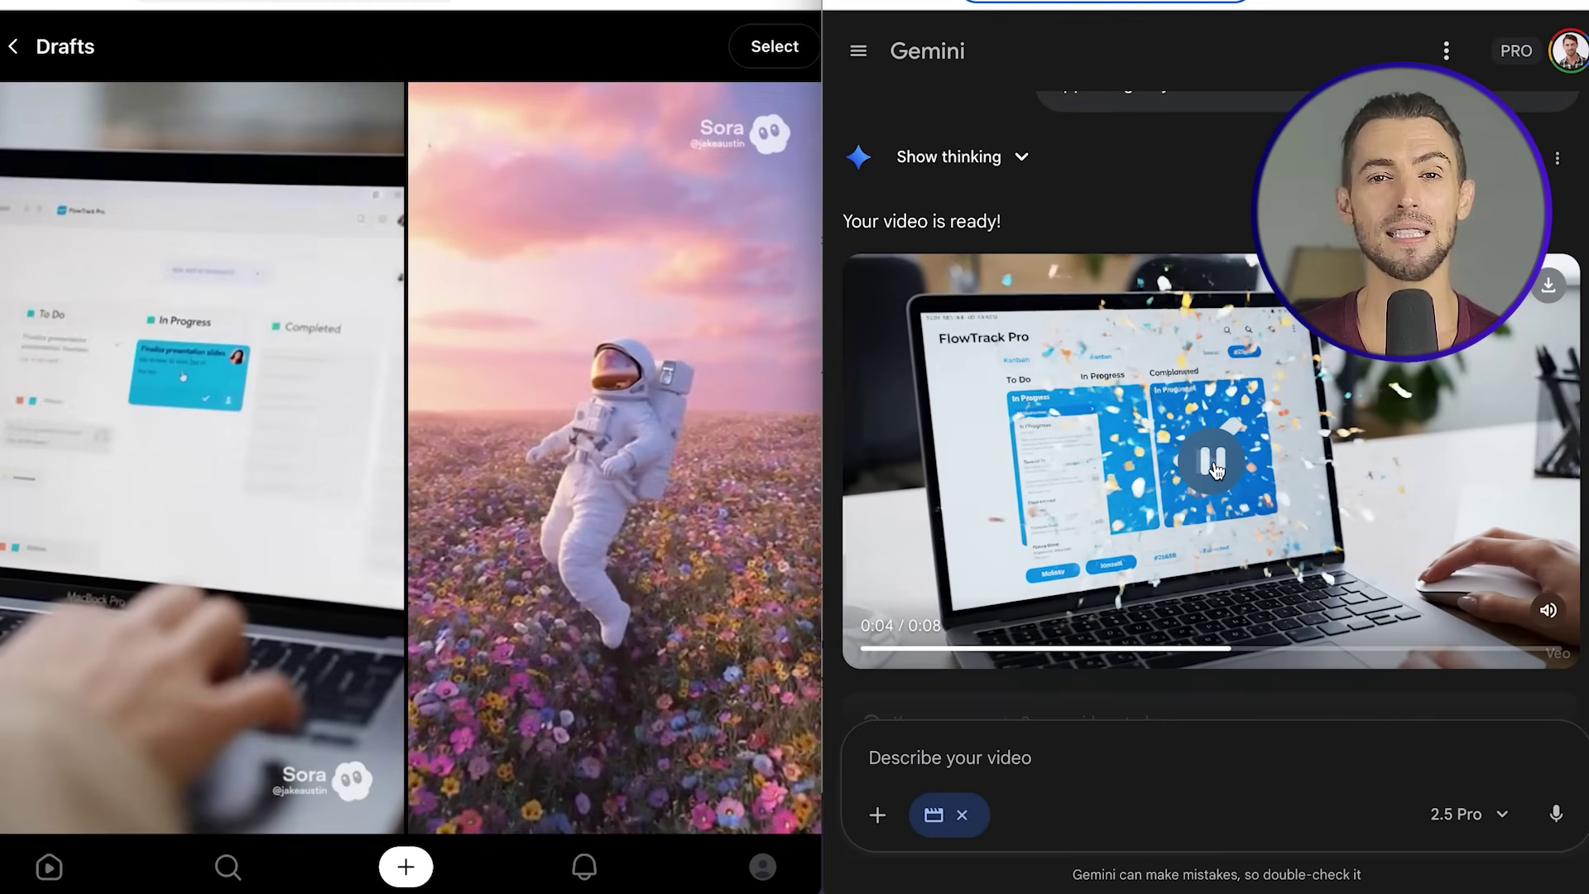
{"action": "left_click", "coordinate": [1214, 464]}
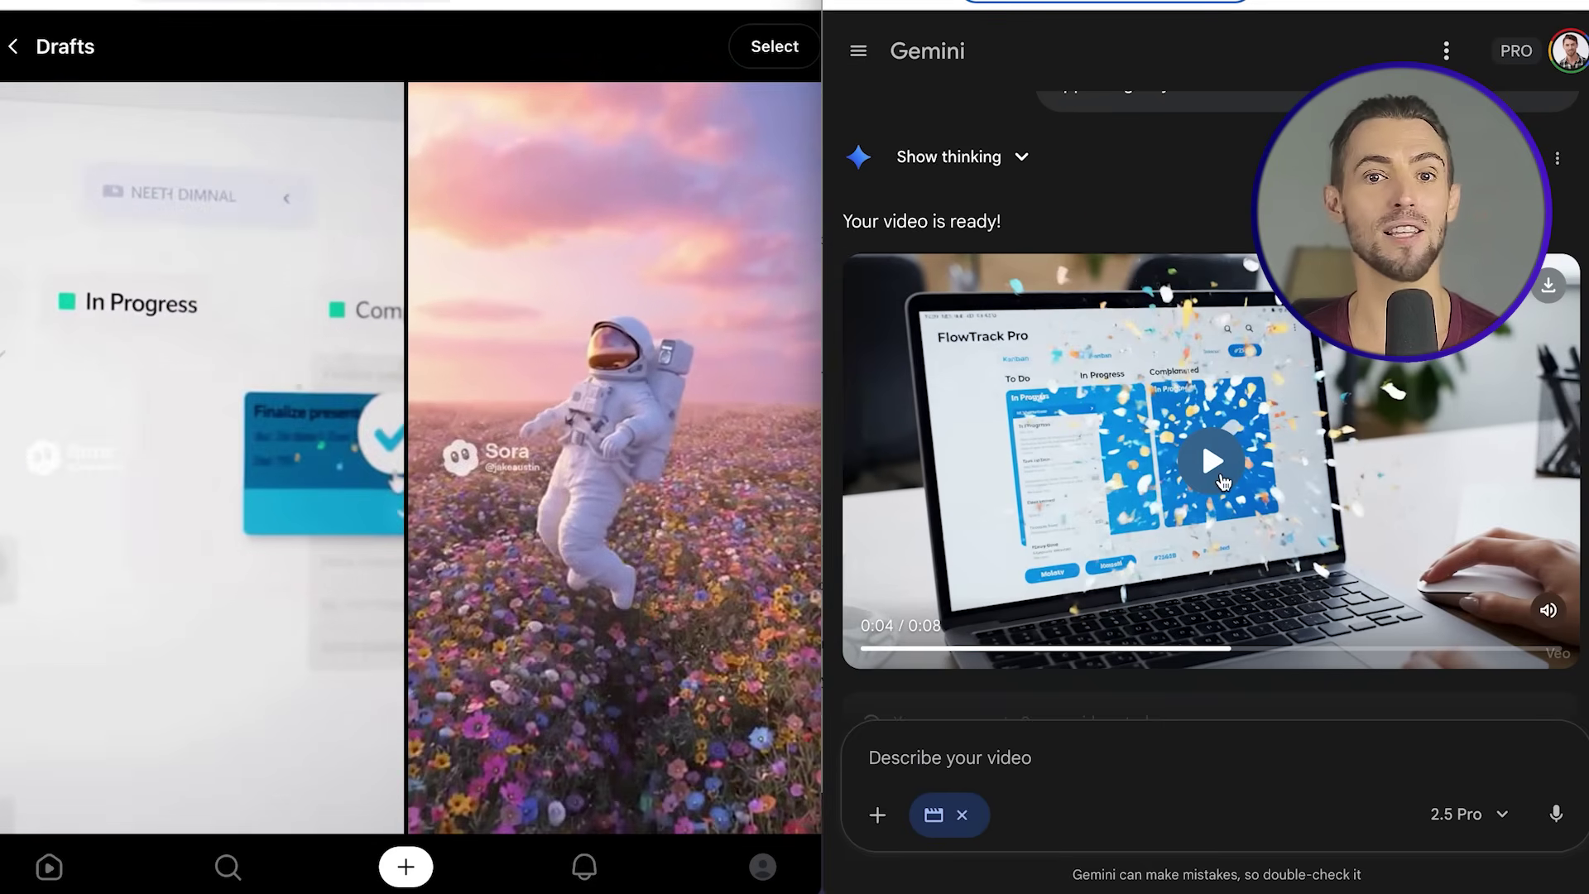
{"action": "left_click", "coordinate": [1223, 482]}
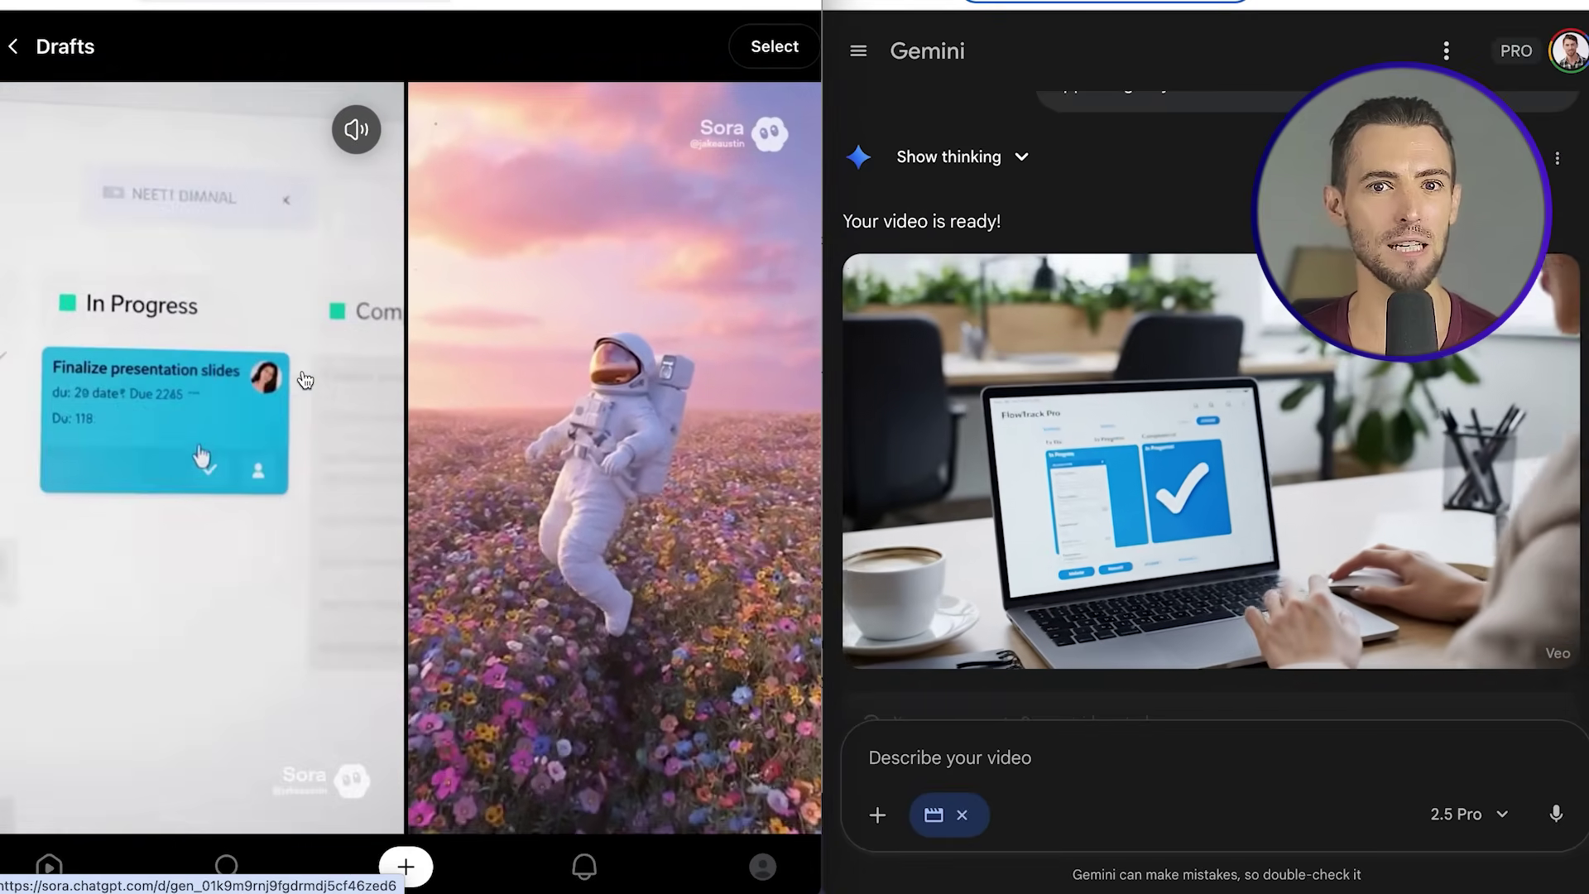
{"action": "left_click", "coordinate": [299, 381]}
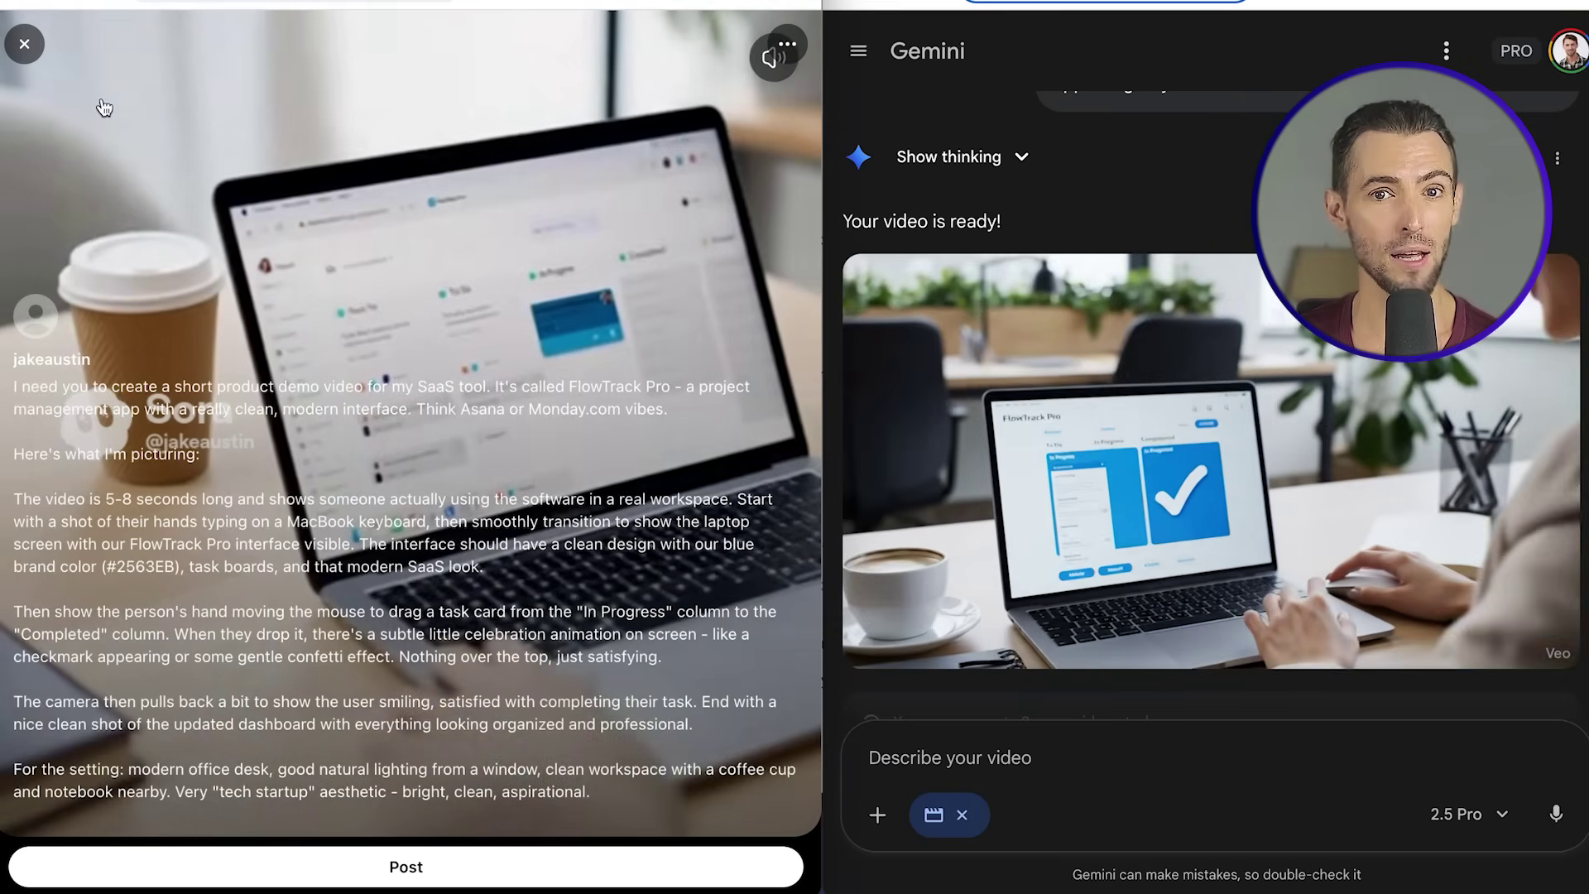
Close the Sora draft to return to the drafts grid.
{"action": "key", "text": "Escape"}
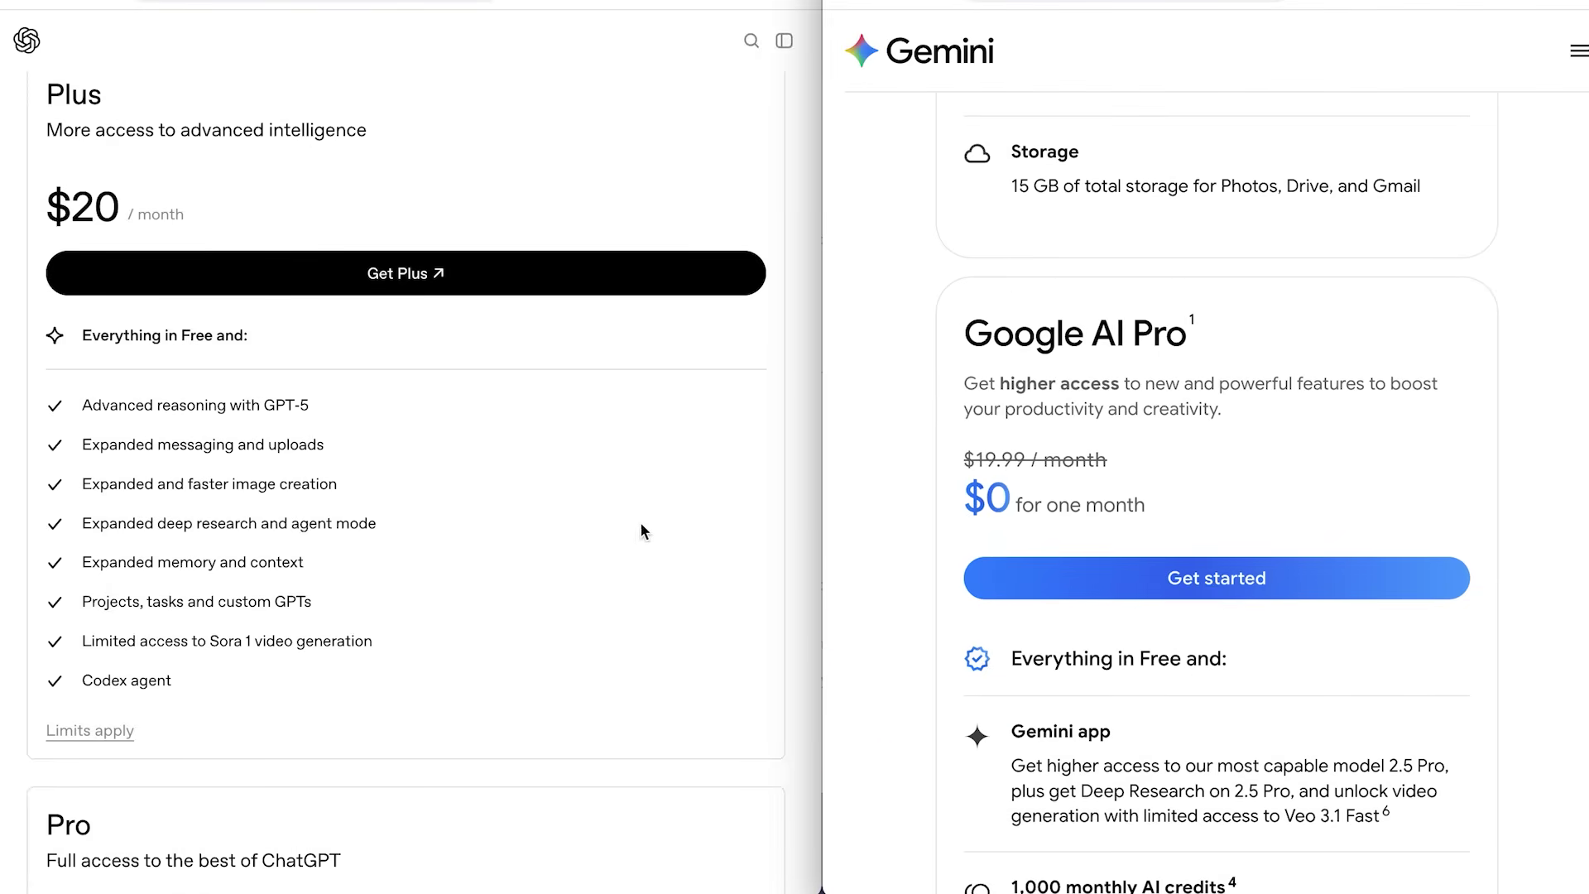
{"action": "scroll", "coordinate": [639, 538], "scroll_direction": "down", "scroll_amount": 1}
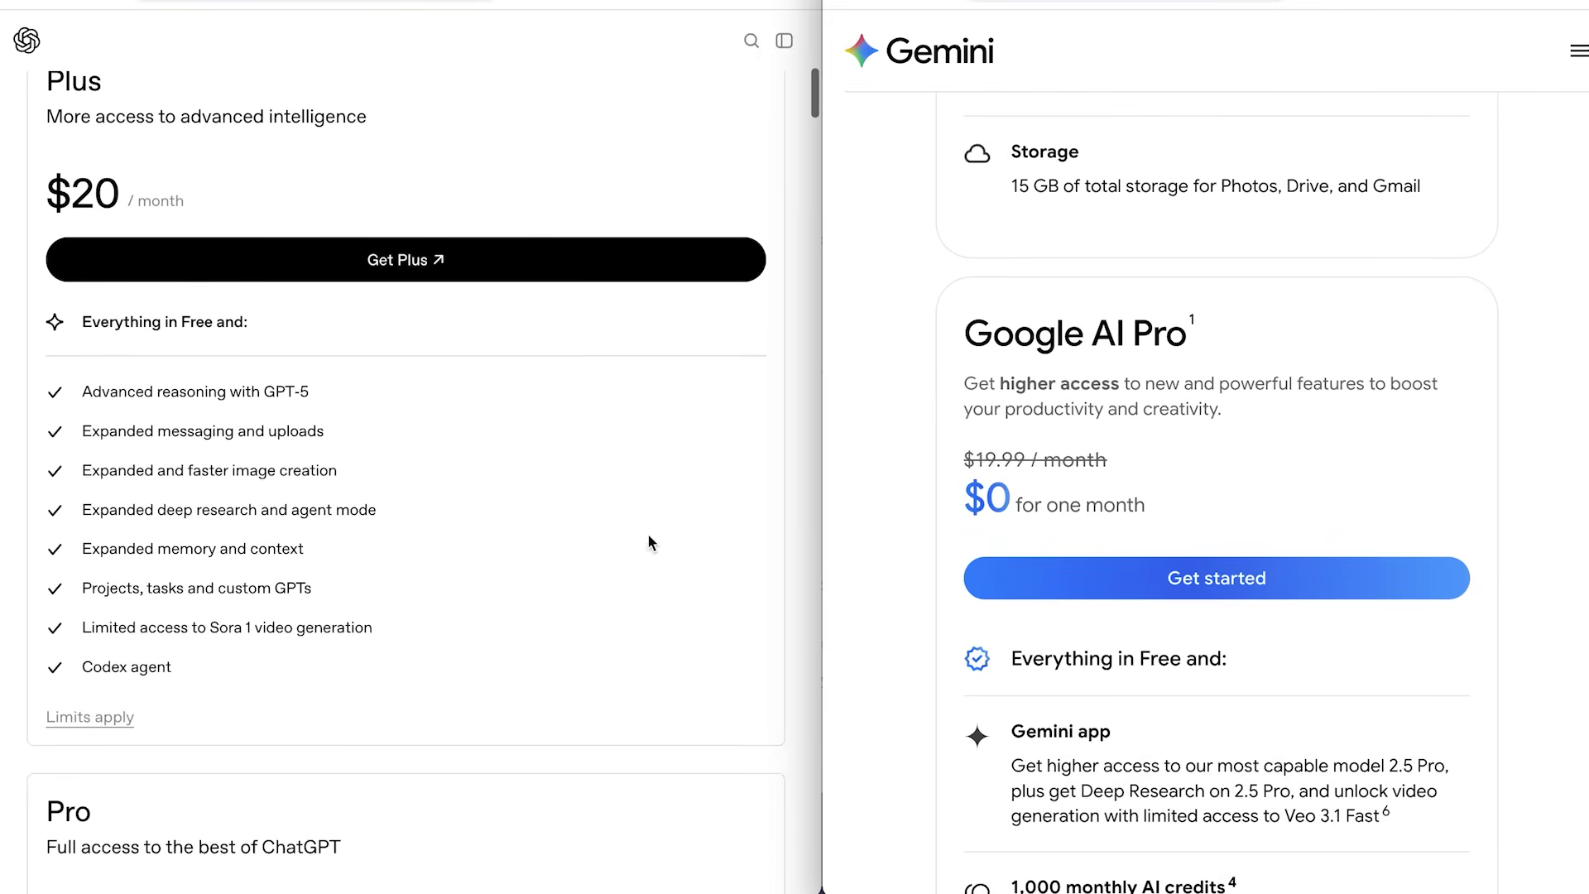
{"action": "scroll", "coordinate": [1021, 557], "scroll_direction": "down", "scroll_amount": 15}
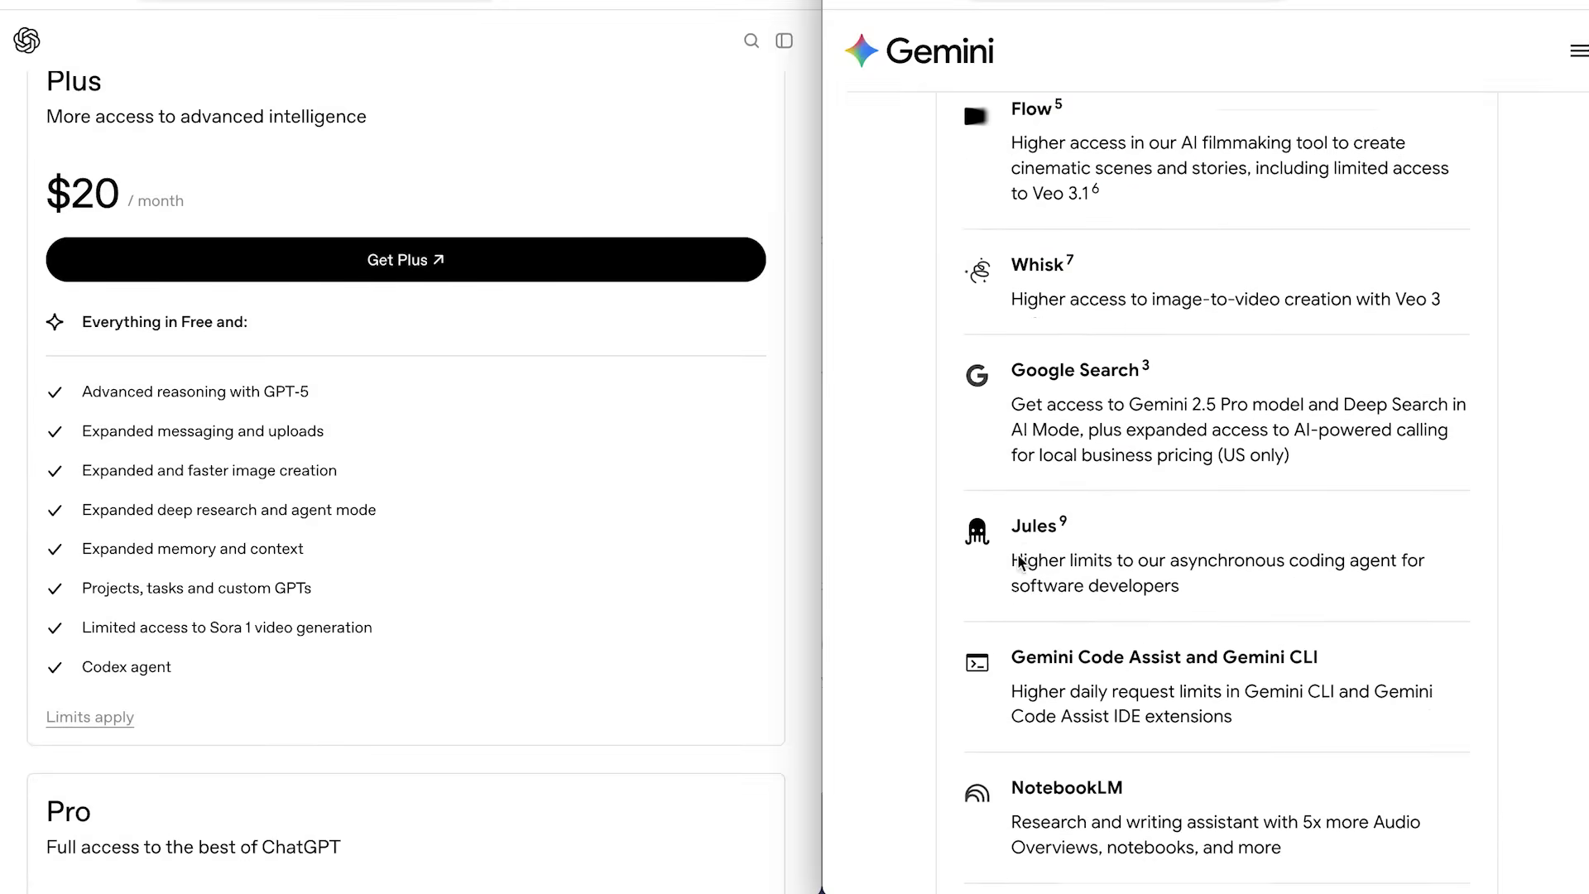
{"action": "scroll", "coordinate": [1021, 559], "scroll_direction": "down", "scroll_amount": 10}
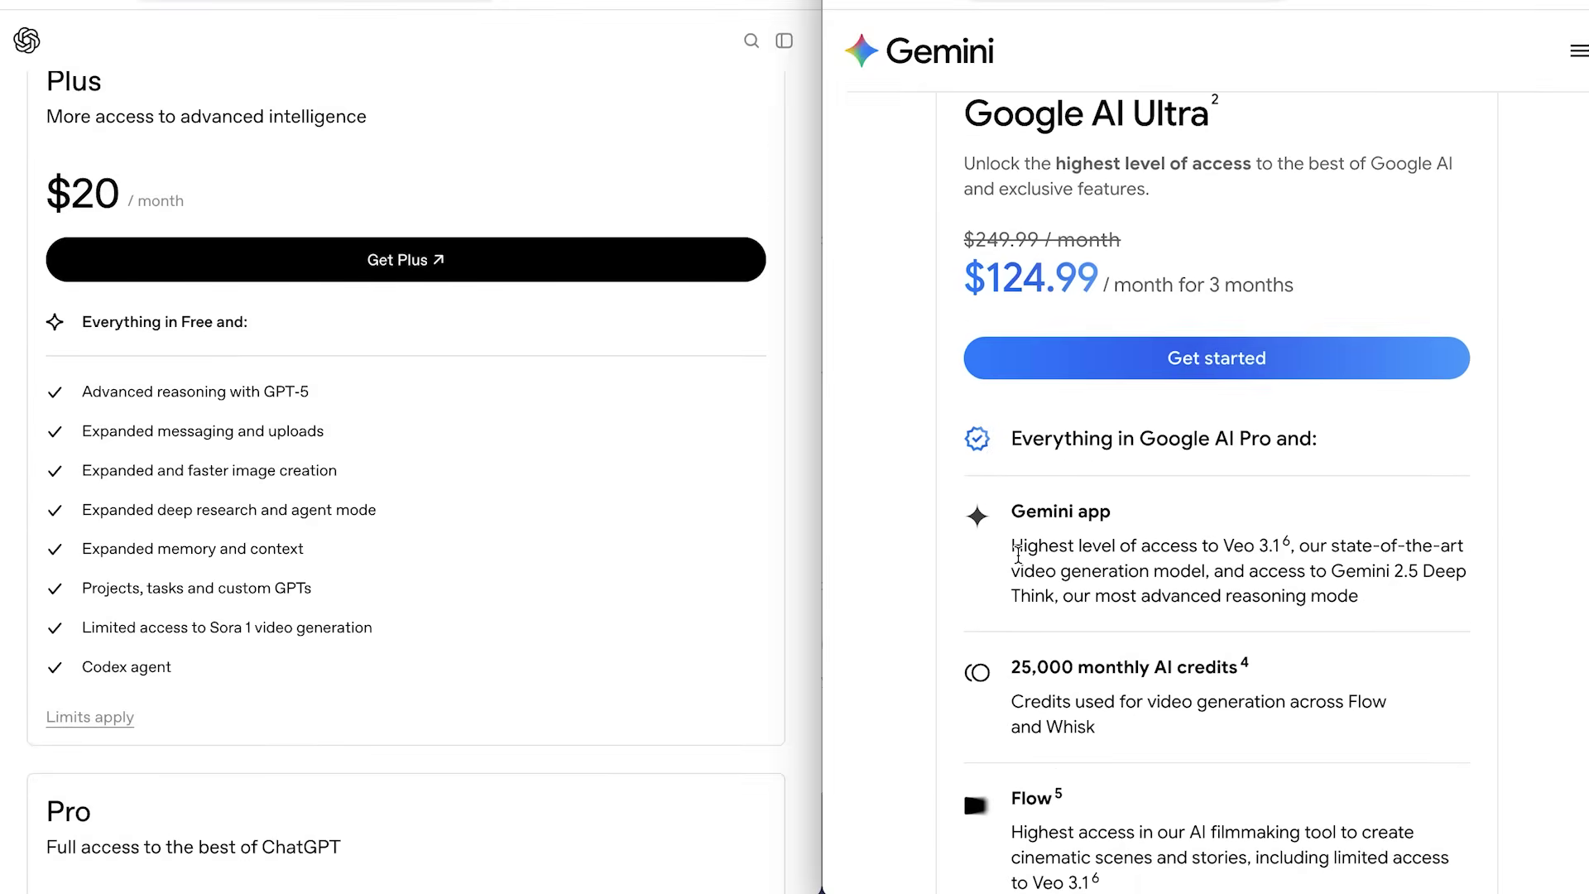
{"action": "scroll", "coordinate": [1018, 556], "scroll_direction": "up", "scroll_amount": 15}
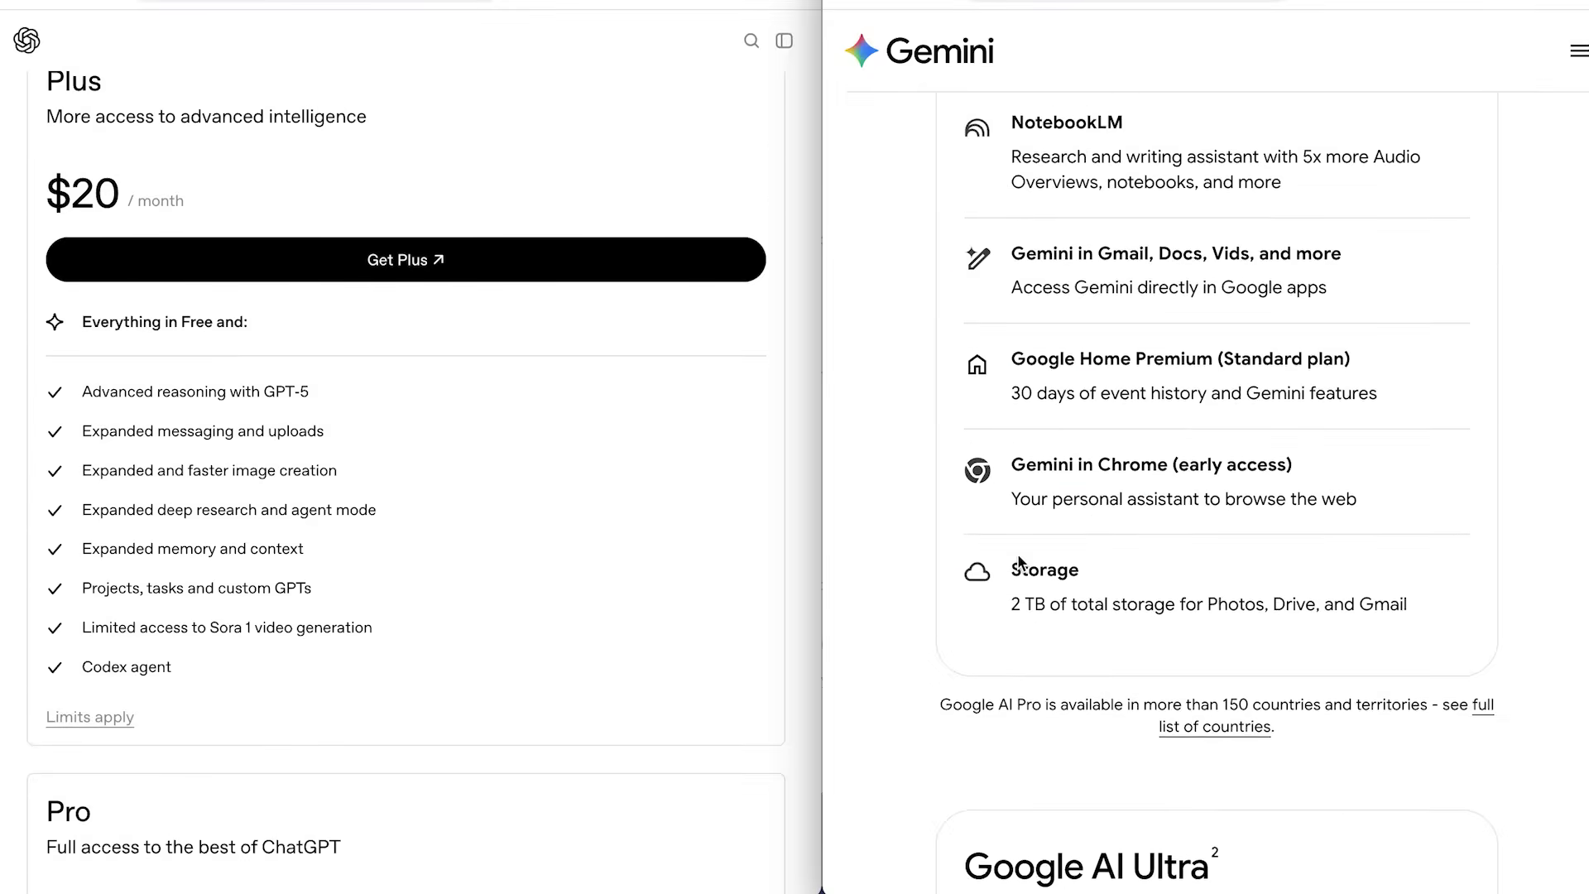
{"action": "scroll", "coordinate": [1021, 561], "scroll_direction": "up", "scroll_amount": 8}
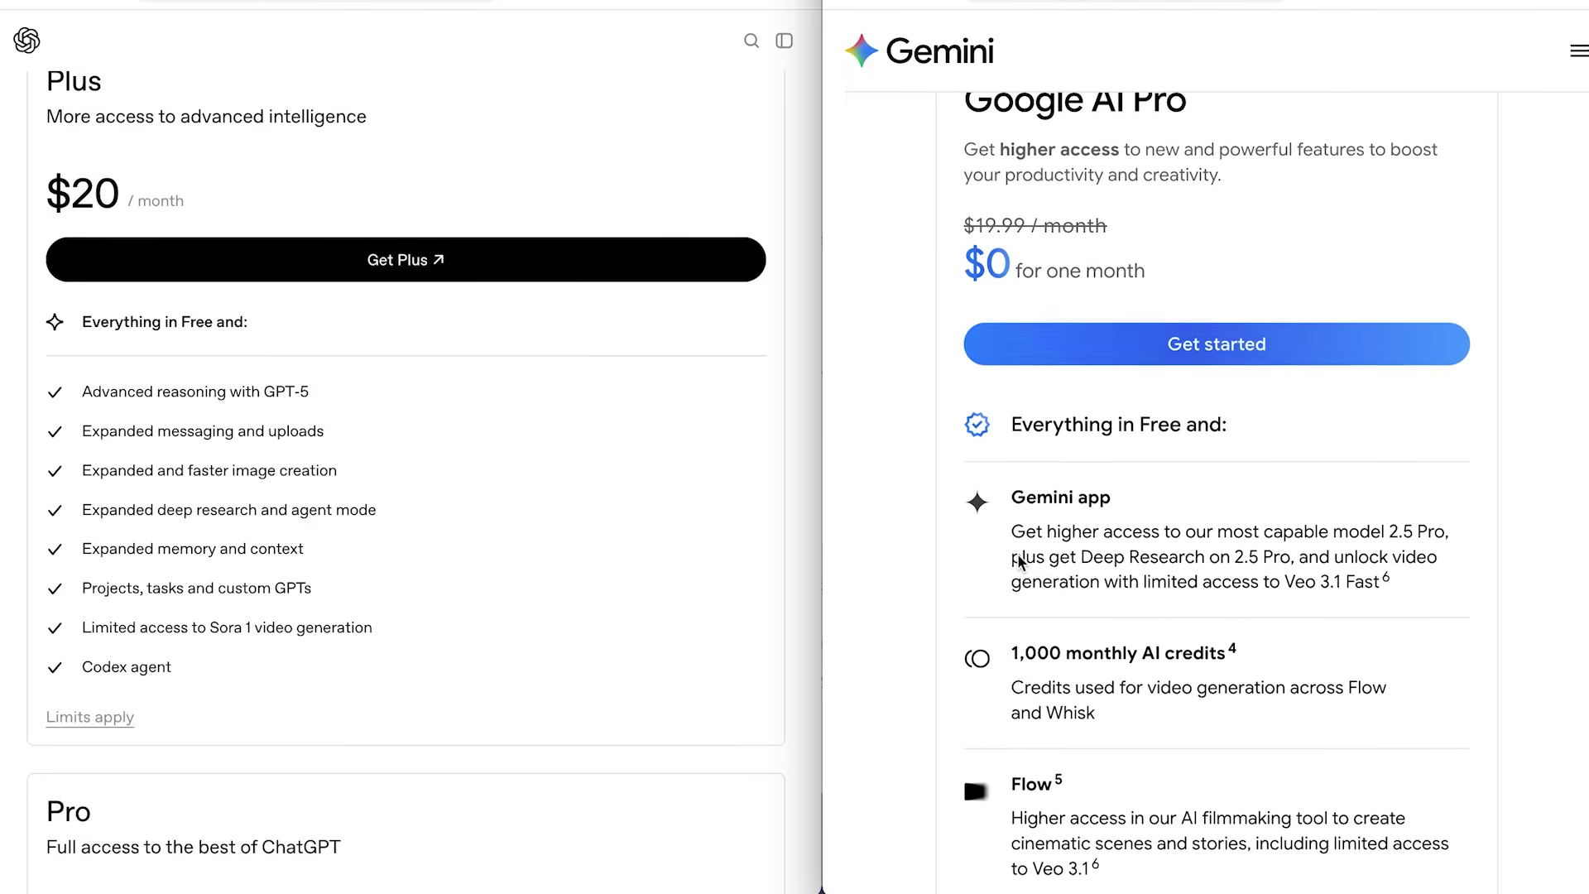
{"action": "scroll", "coordinate": [1020, 562], "scroll_direction": "down", "scroll_amount": 1}
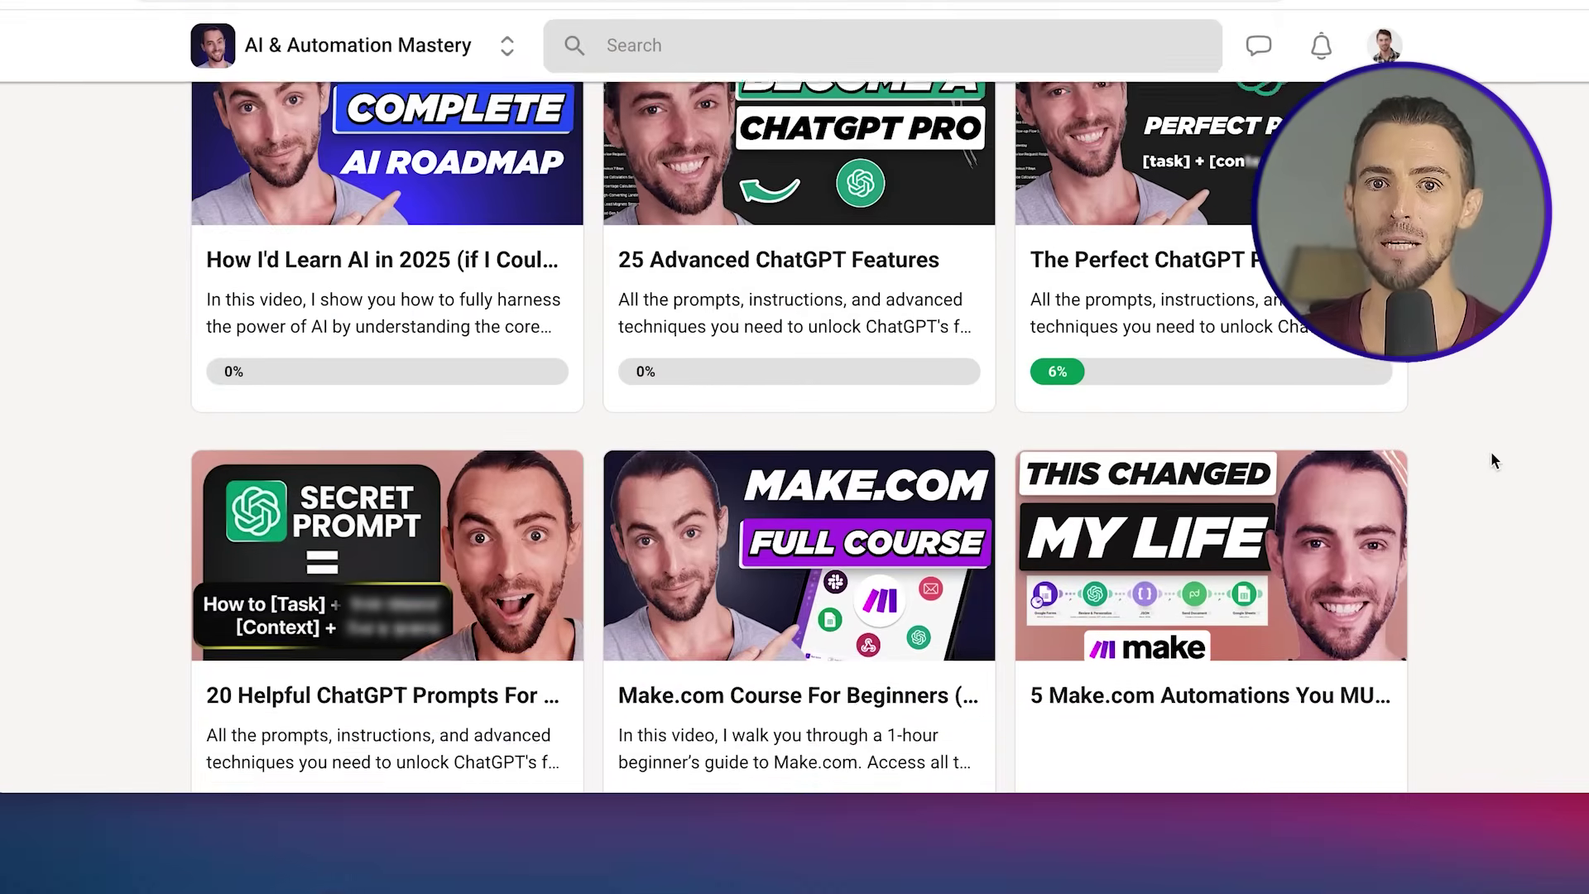
Scroll through the AI & Automation Mastery Classroom courses.
{"action": "scroll", "coordinate": [1491, 454], "scroll_direction": "down", "scroll_amount": 7}
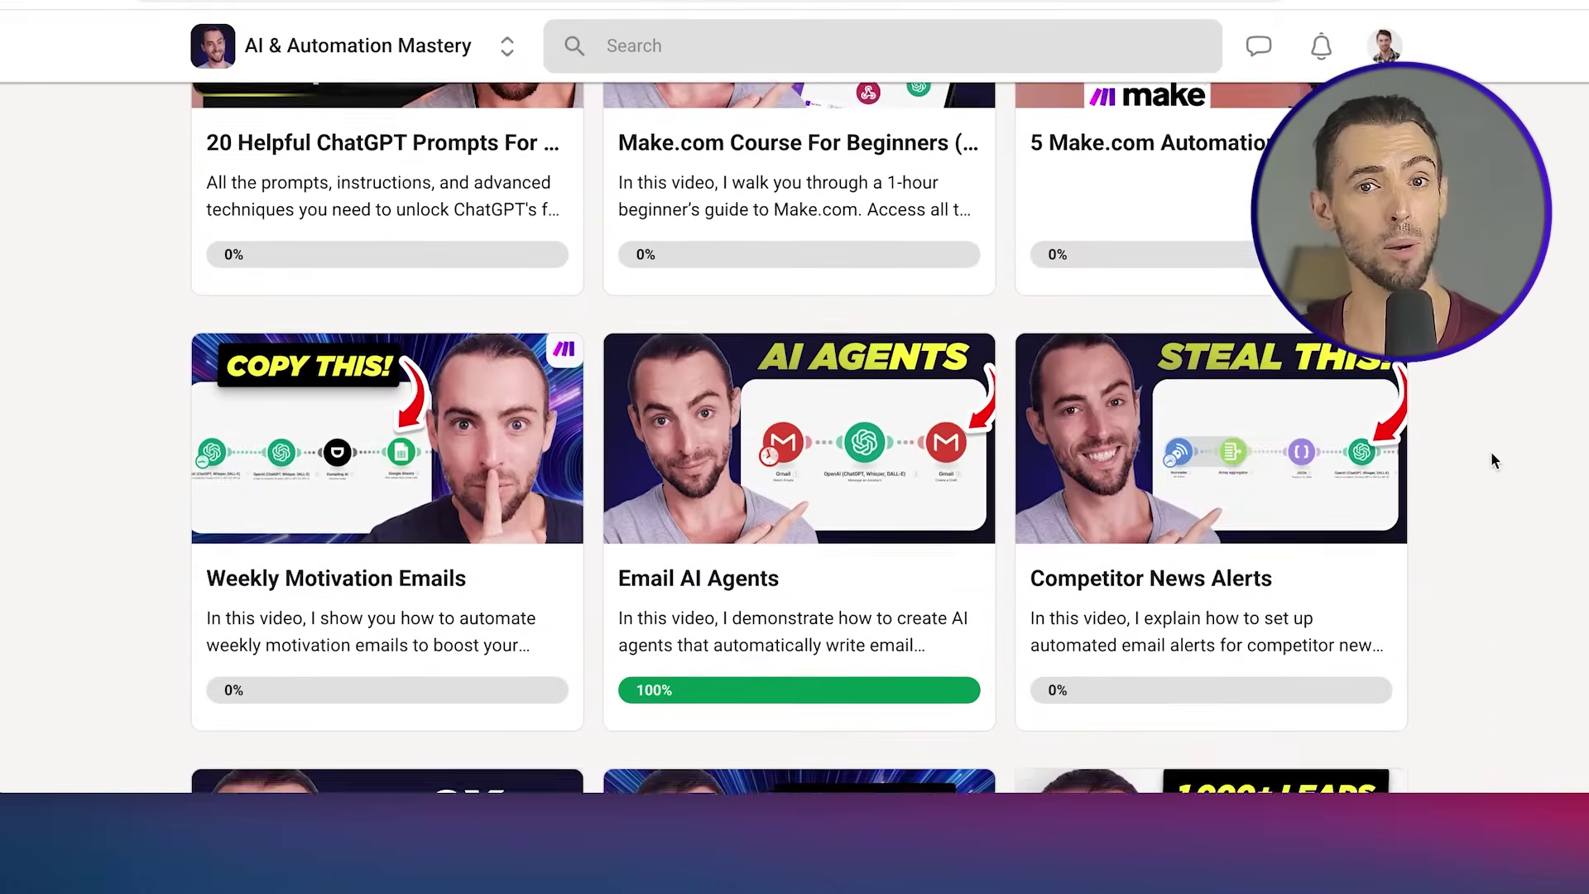
{"action": "scroll", "coordinate": [1492, 450], "scroll_direction": "down", "scroll_amount": 3}
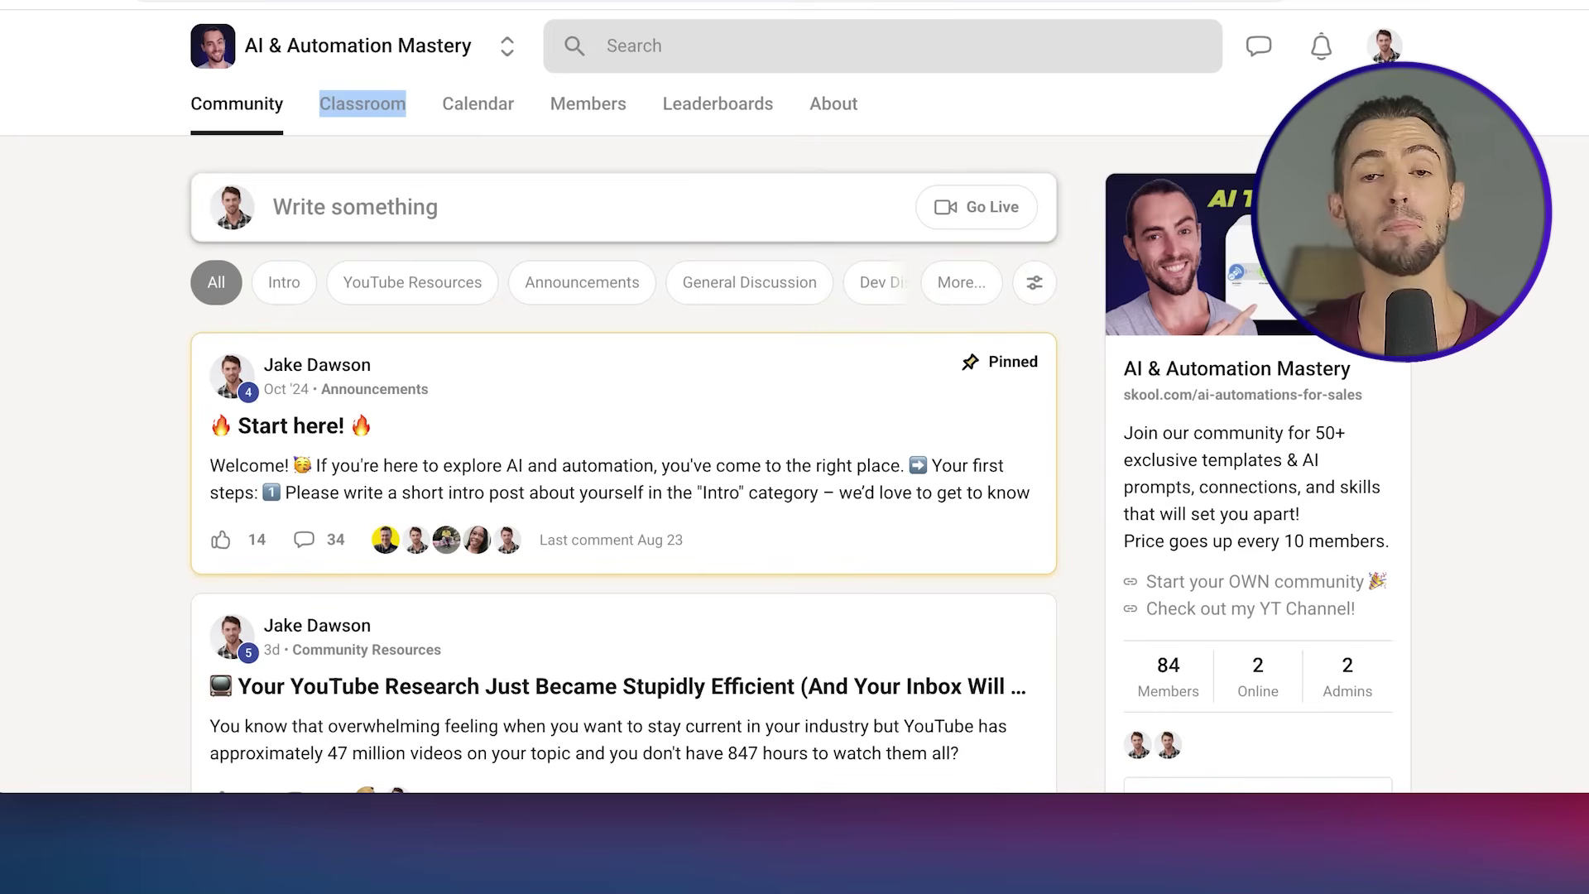
{"action": "scroll", "coordinate": [1478, 375], "scroll_direction": "down", "scroll_amount": 4}
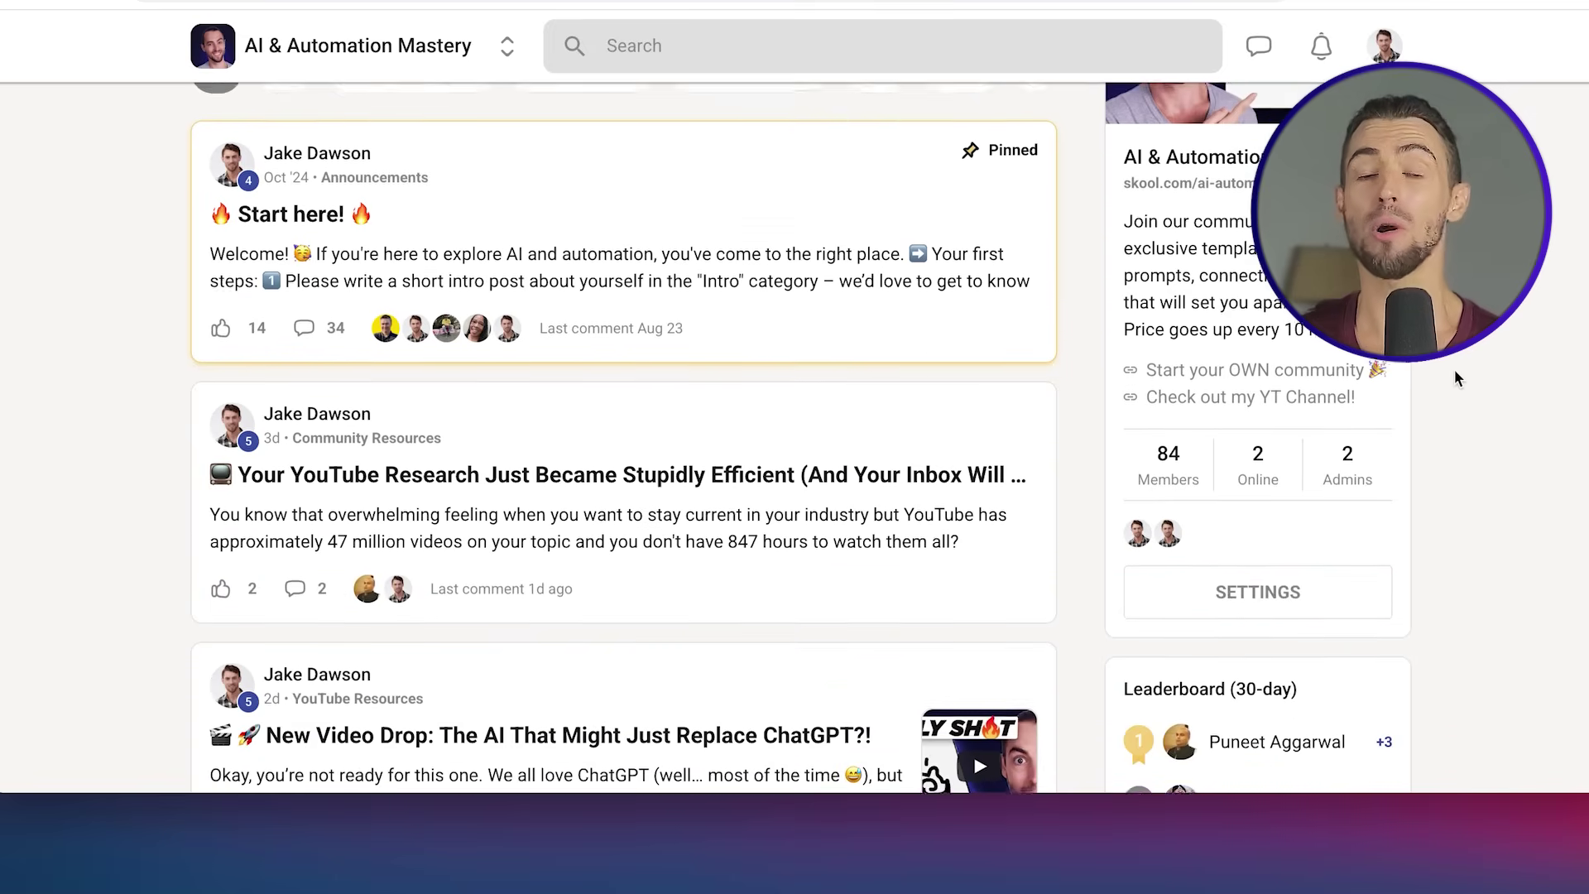
{"action": "scroll", "coordinate": [1457, 377], "scroll_direction": "down", "scroll_amount": 5}
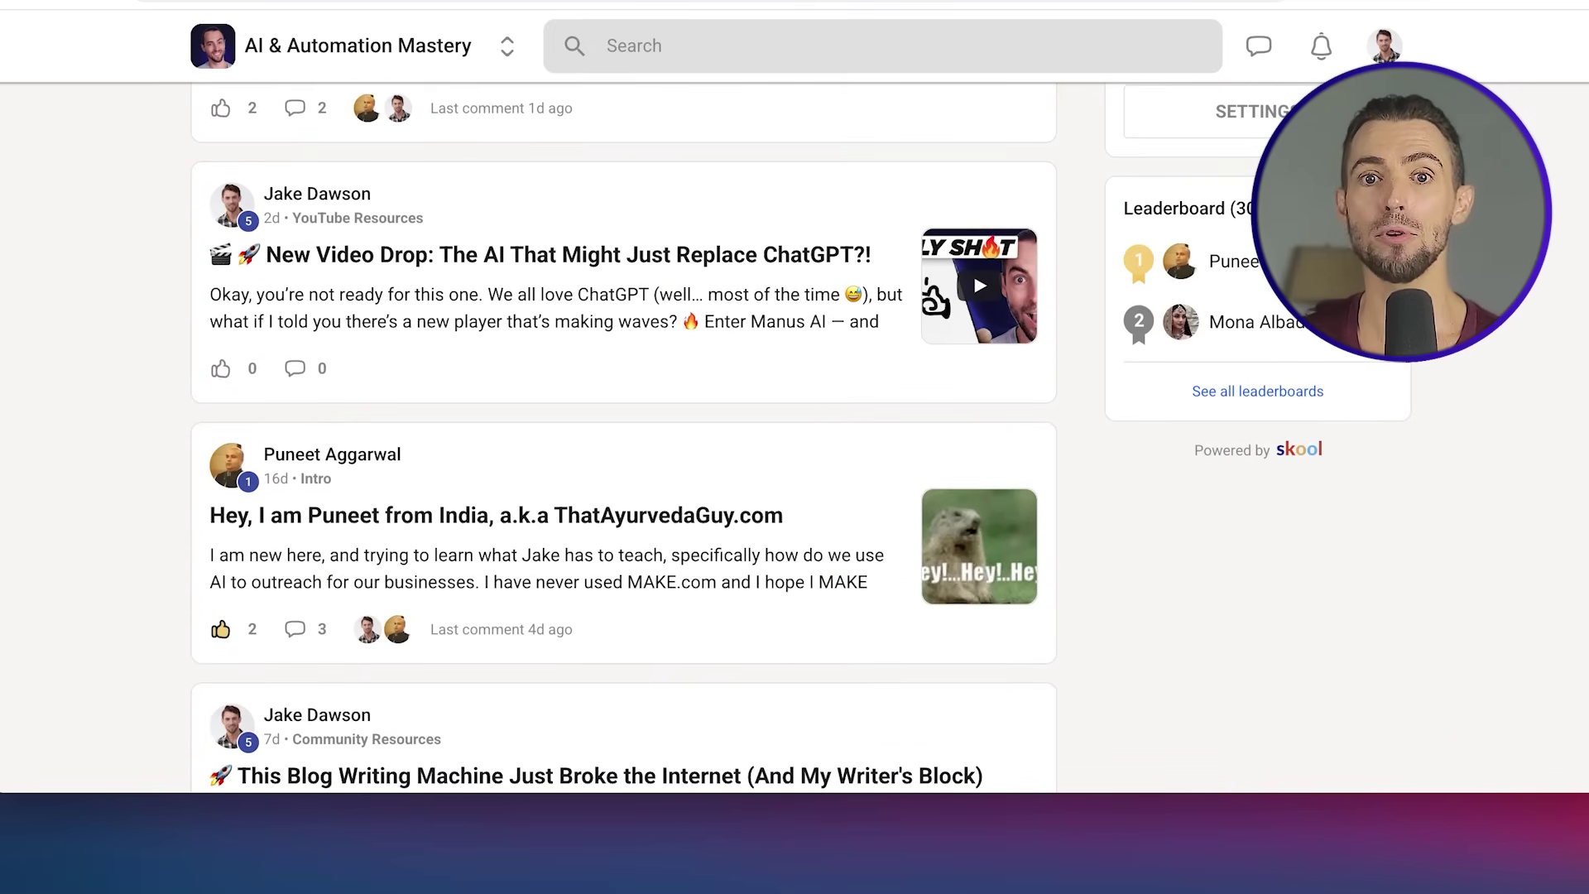